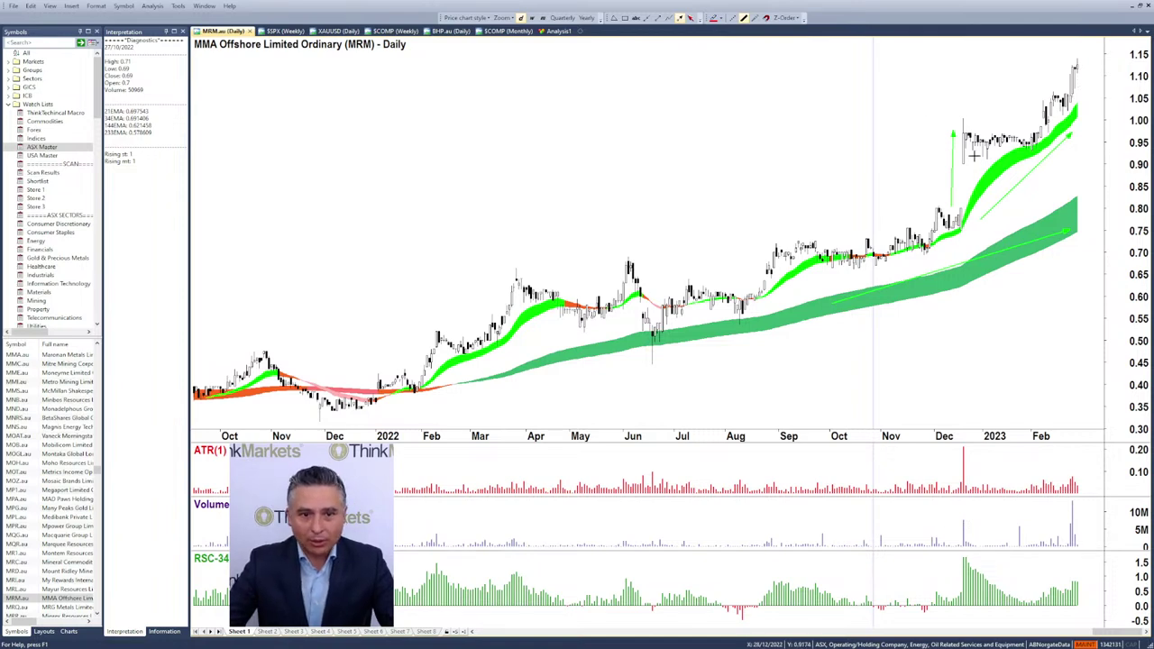
# - Draw red arrows at the early-February pullback to the short-term band and a short dip-and-rebound path beside the latest MRM price
pyautogui.moveTo(1053, 171); pyautogui.dragTo(1040, 156)
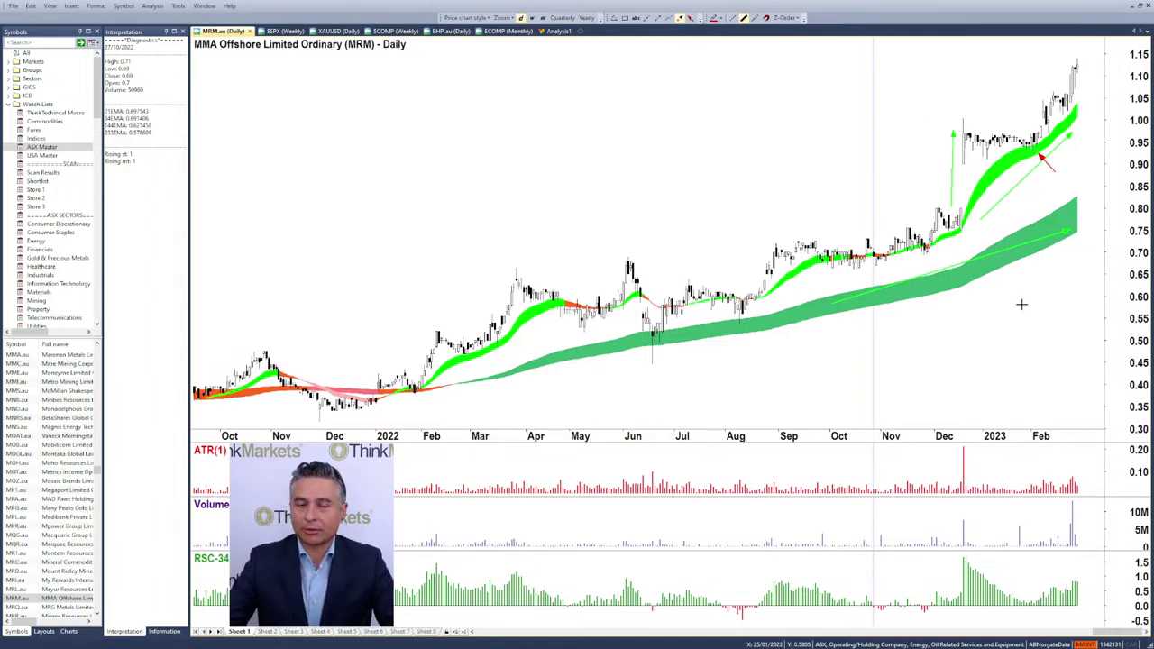
pyautogui.moveTo(1052, 171); pyautogui.dragTo(1040, 156)
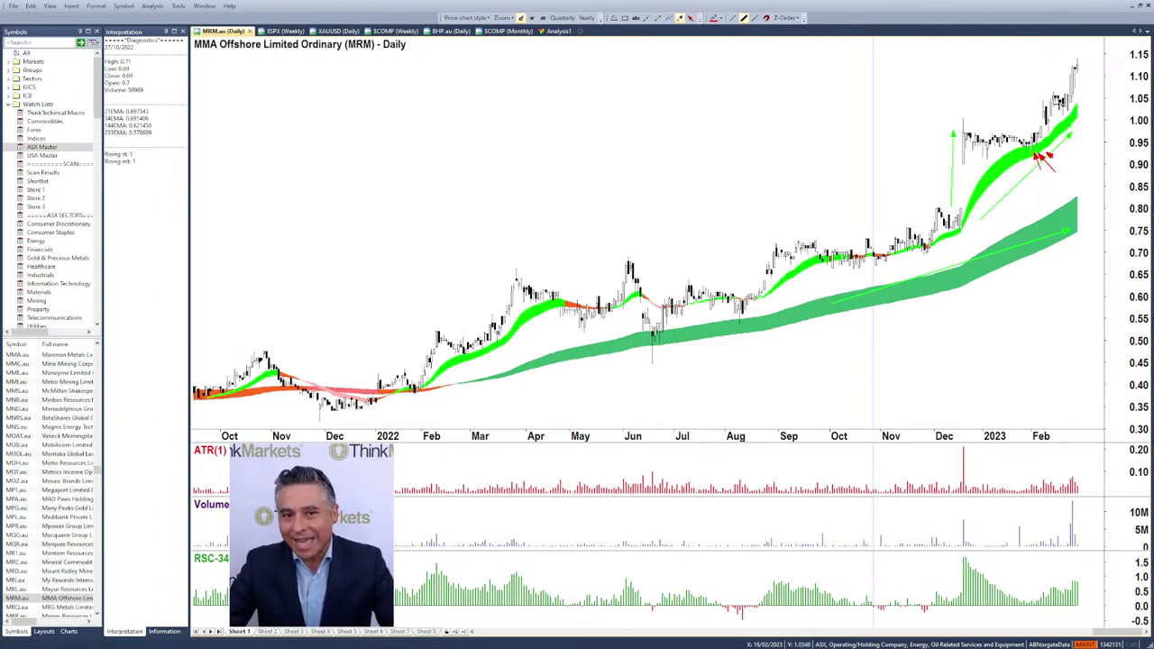
pyautogui.moveTo(1092, 72); pyautogui.dragTo(1087, 91)
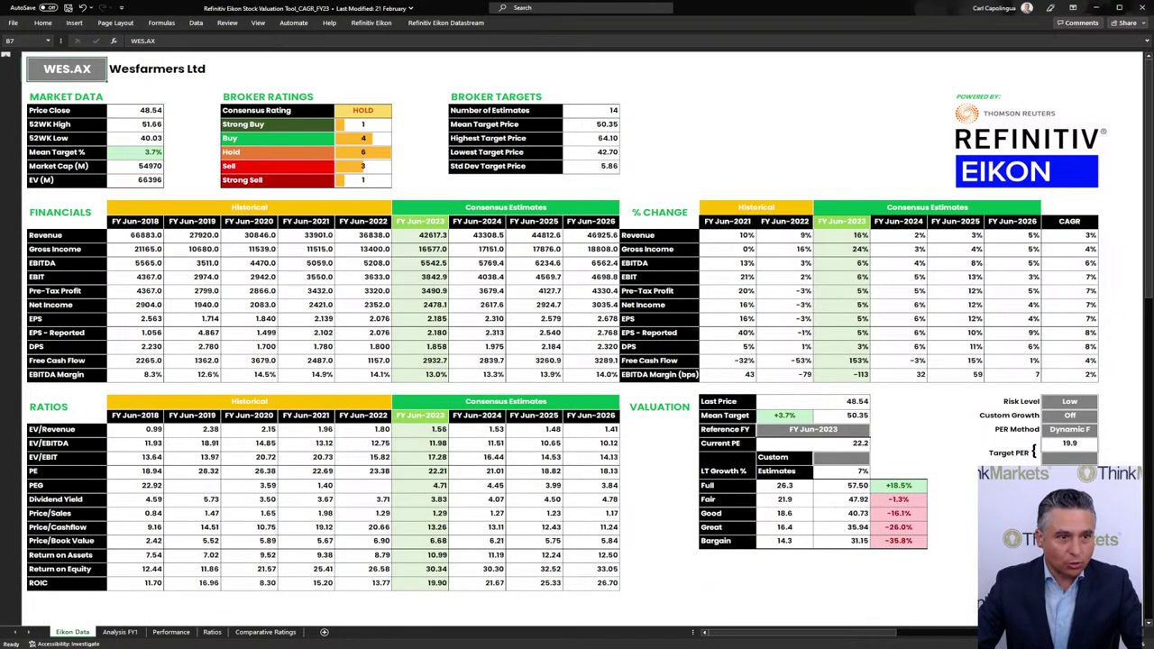
# - Switch to the Refinitiv Eikon stock valuation workbook in Excel and change the ticker to MRM.AX
pyautogui.press('F2')
pyautogui.hotkey('shift', 'Home')
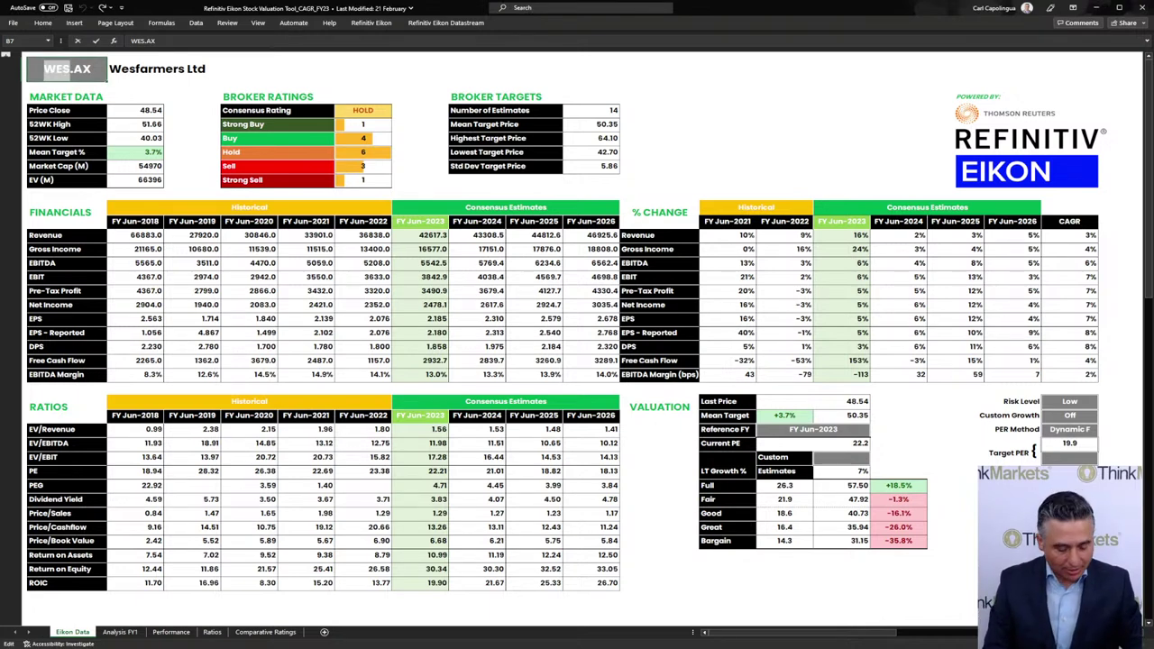
pyautogui.write('MRM.AX')
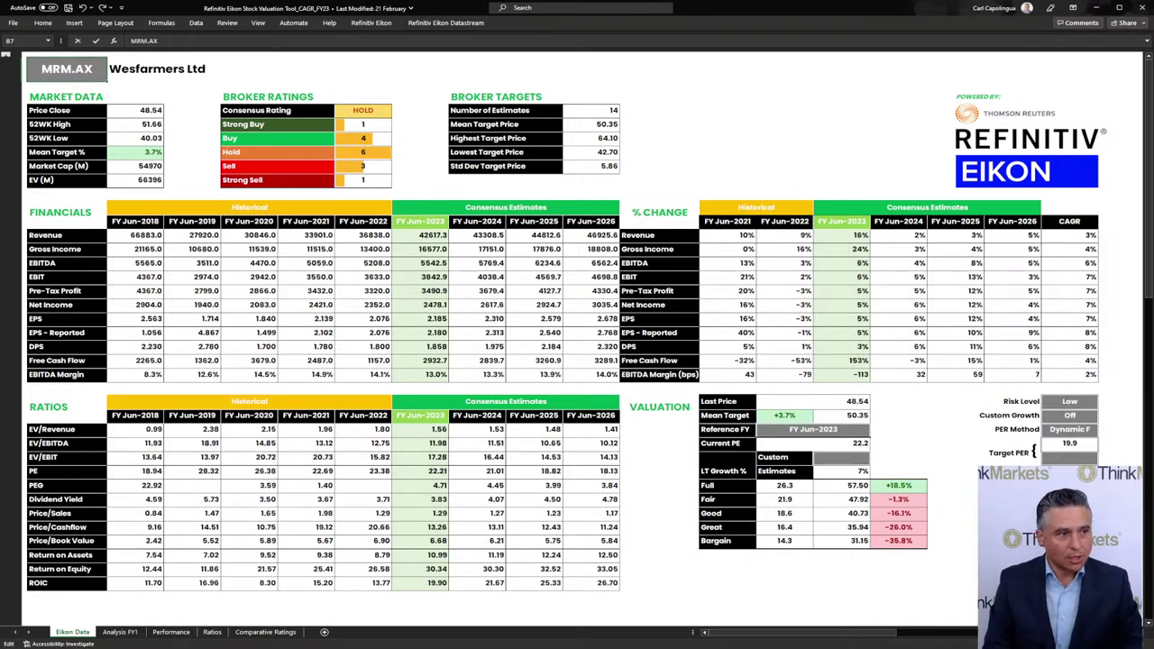
pyautogui.press('Return')
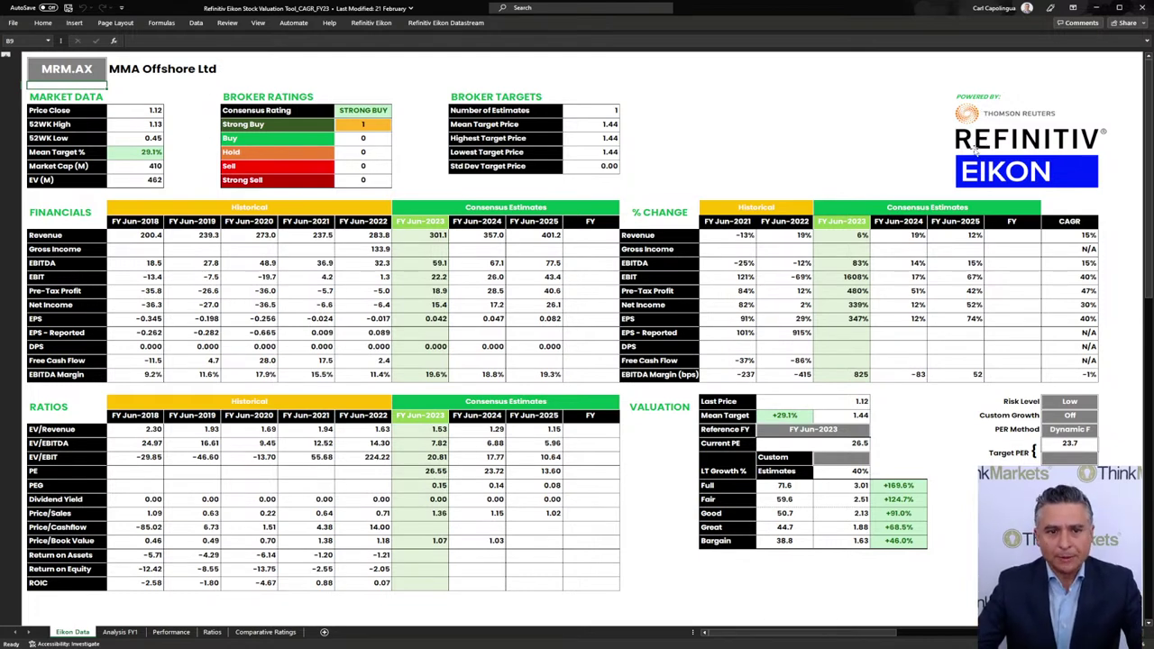
# - Examine the number of broker estimates, the mean target price and its upside, and the Strong Buy rating count
pyautogui.click(606, 111)
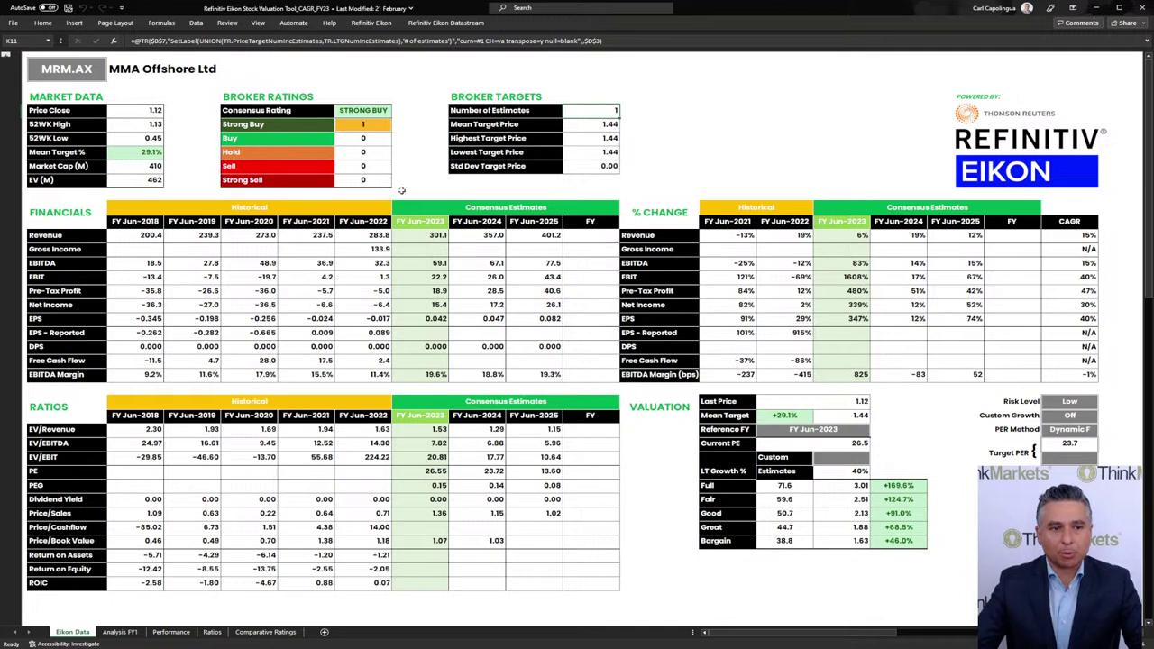
pyautogui.click(852, 418)
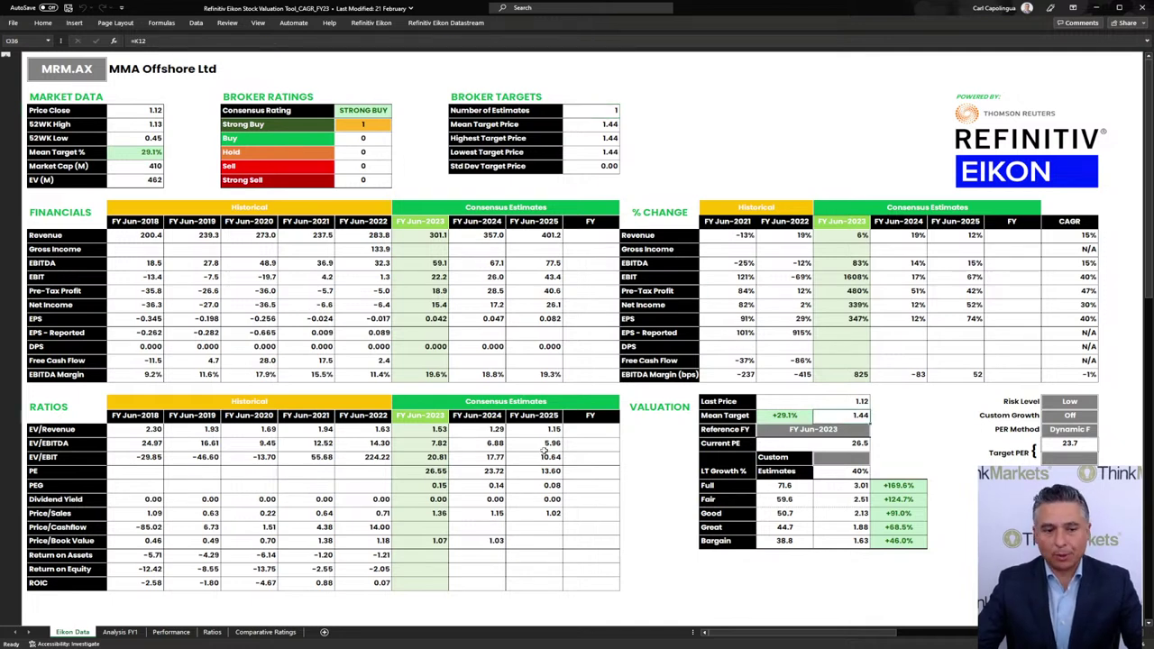
pyautogui.click(789, 415)
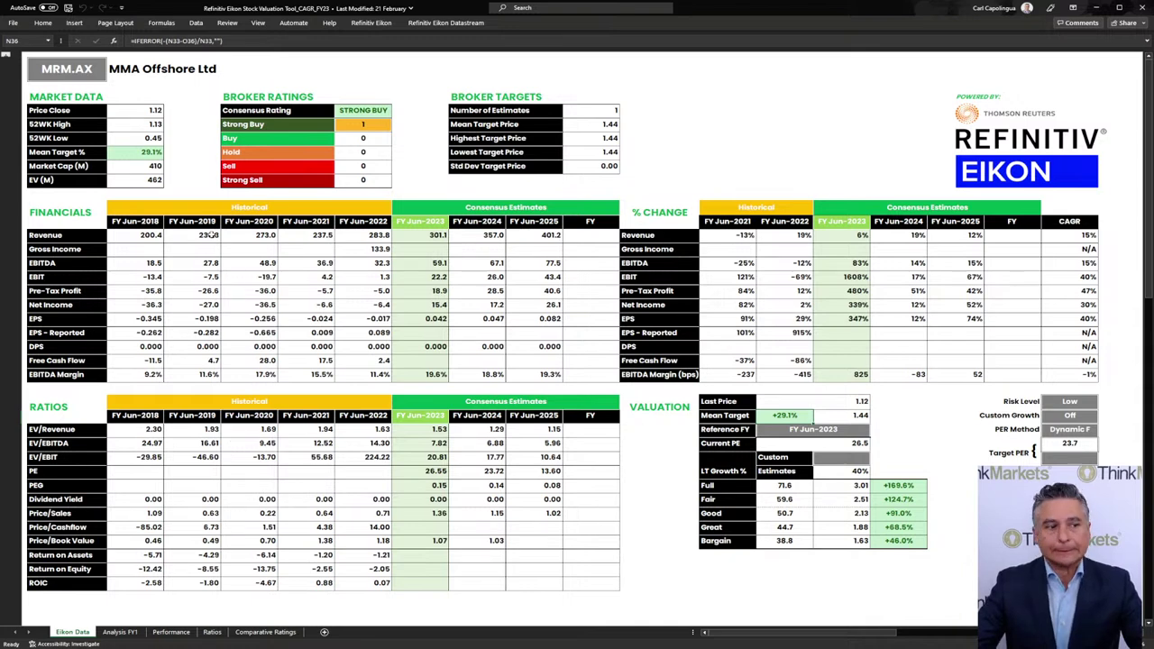
pyautogui.click(582, 126)
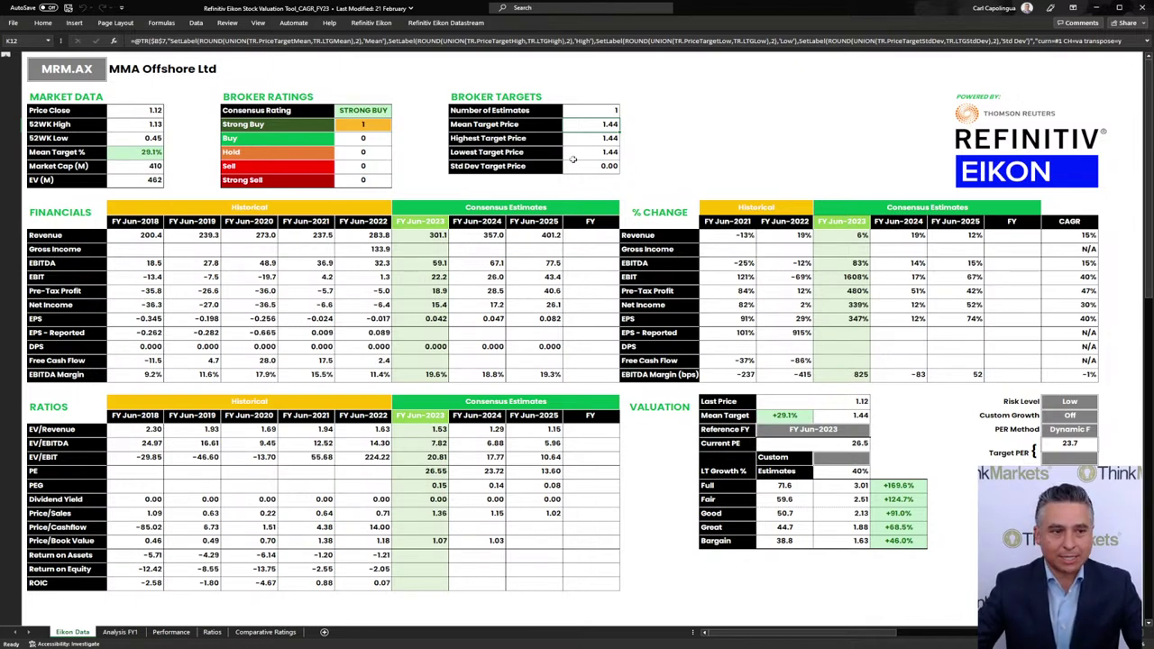
pyautogui.click(843, 418)
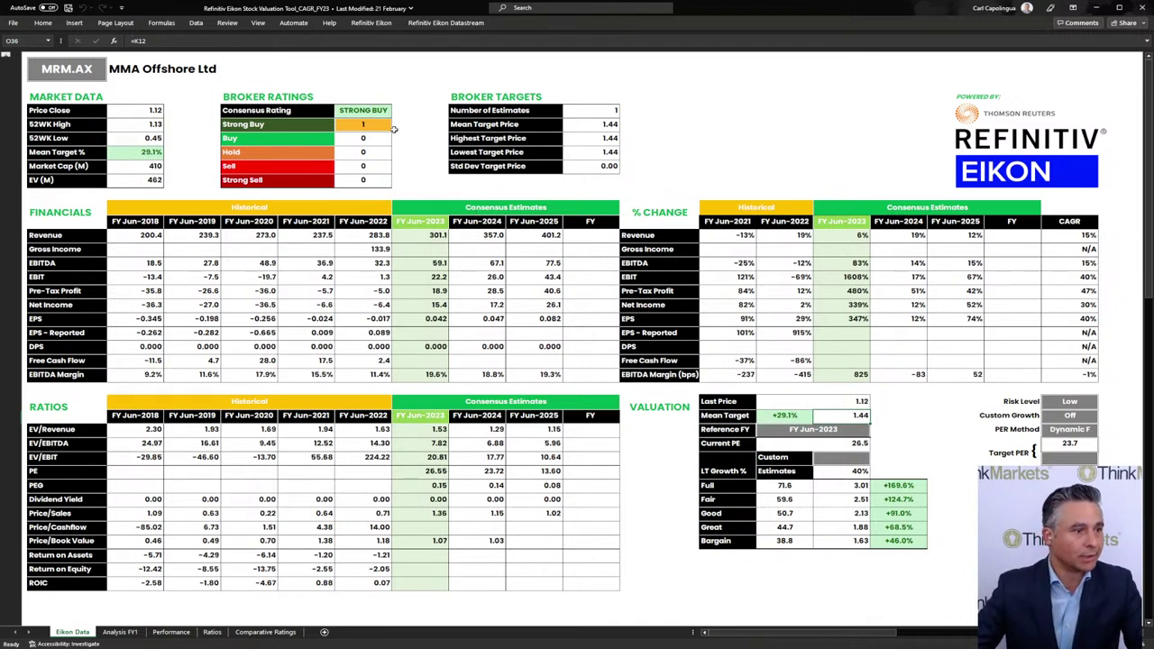
pyautogui.click(343, 127)
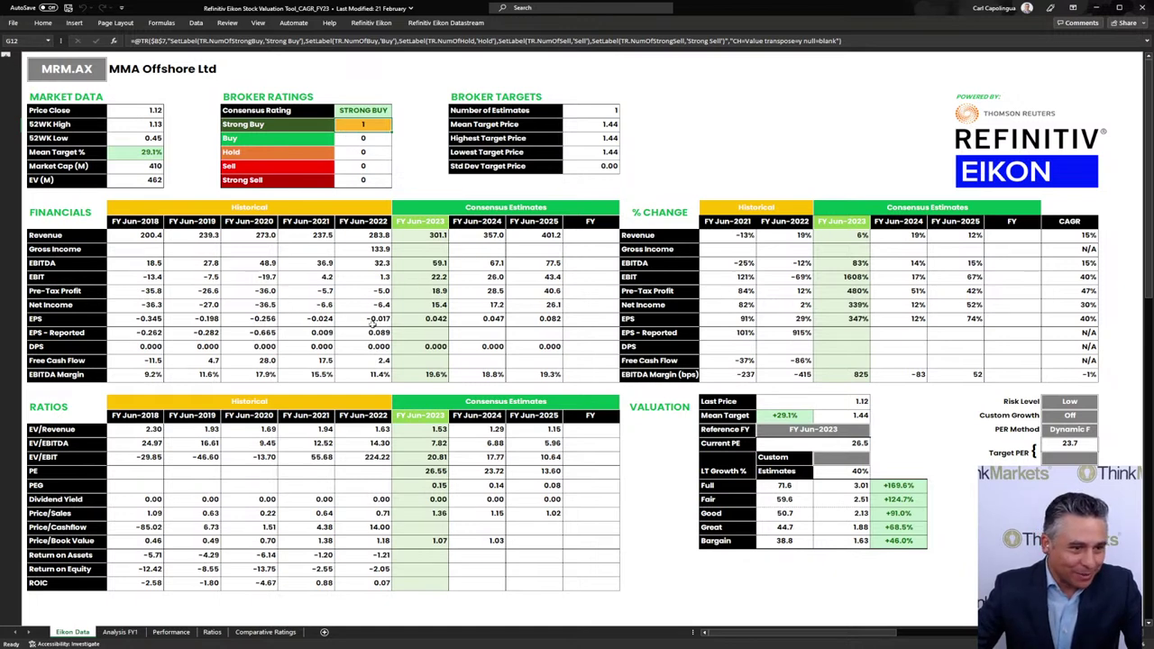
# - Compare the historical EPS figures with the FY Jun-2023 to FY Jun-2025 consensus estimates
pyautogui.moveTo(405, 321); pyautogui.dragTo(491, 320)
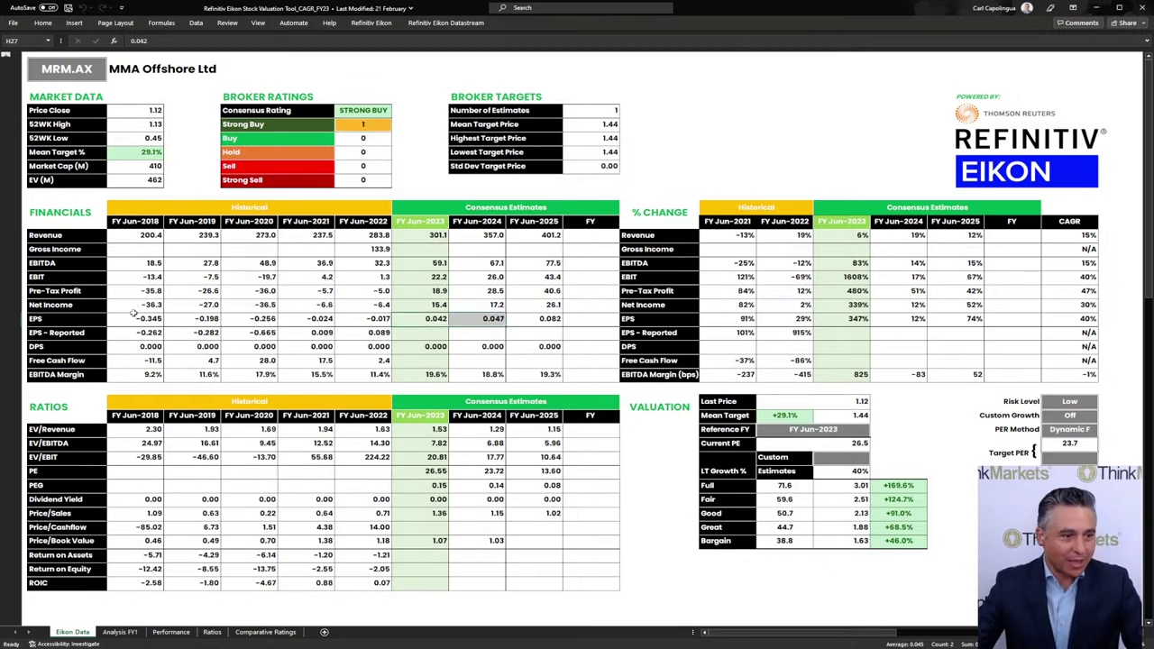
pyautogui.moveTo(137, 320); pyautogui.dragTo(342, 321)
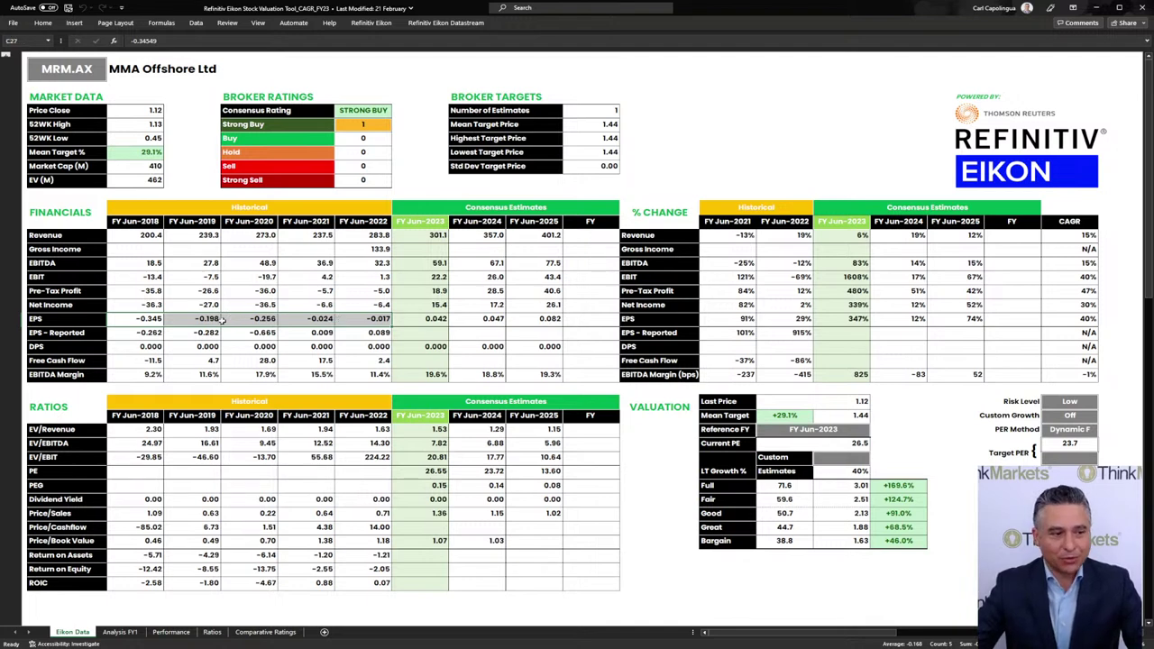
pyautogui.click(420, 320)
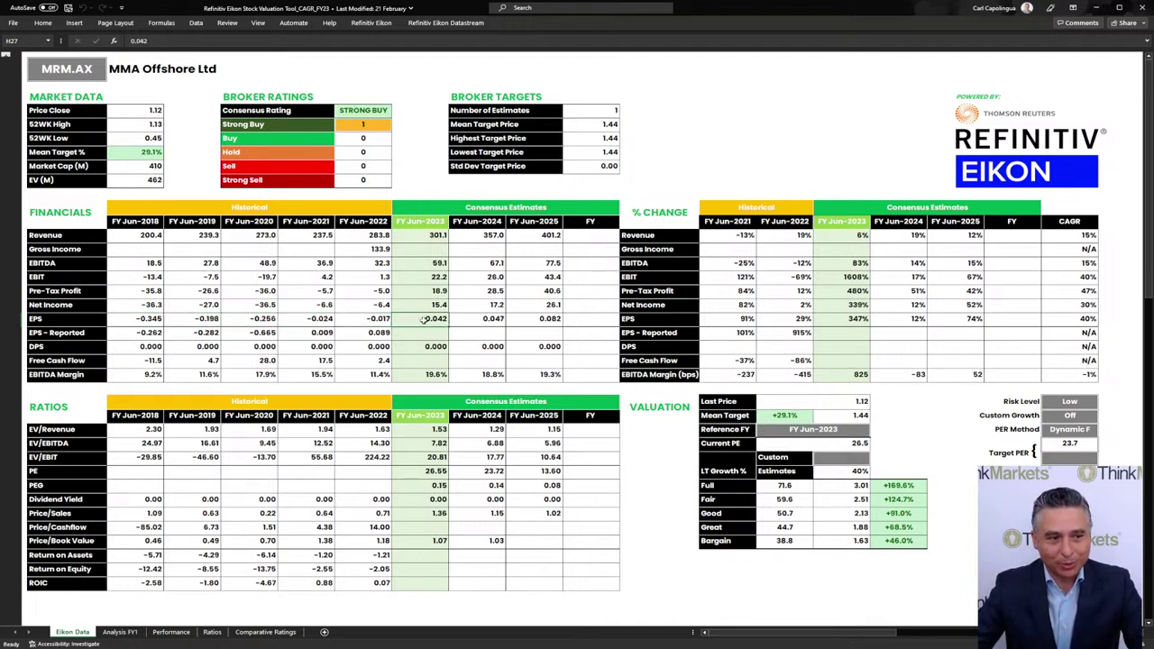
pyautogui.moveTo(411, 236); pyautogui.dragTo(420, 374)
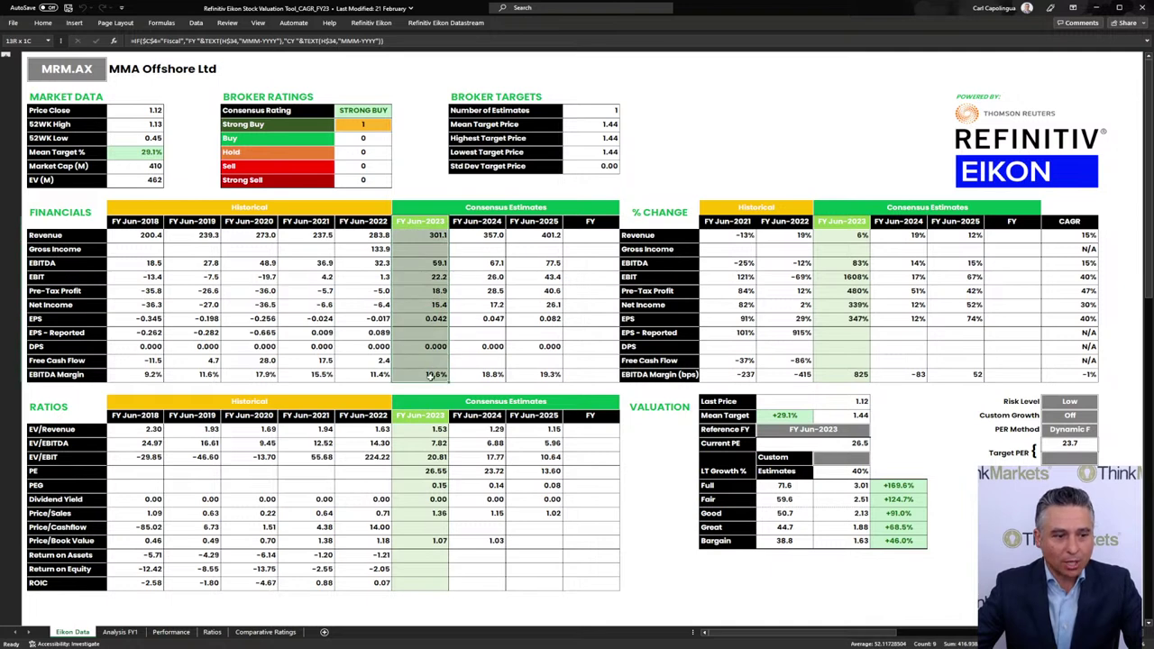
pyautogui.click(479, 317)
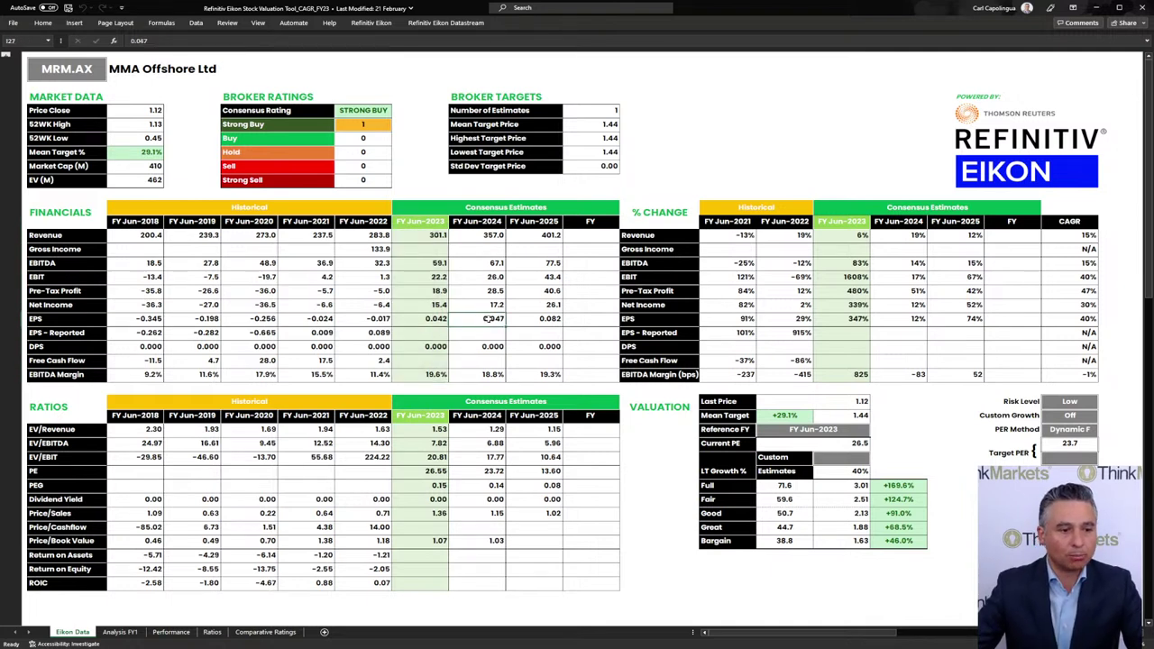
pyautogui.moveTo(493, 322); pyautogui.dragTo(536, 320)
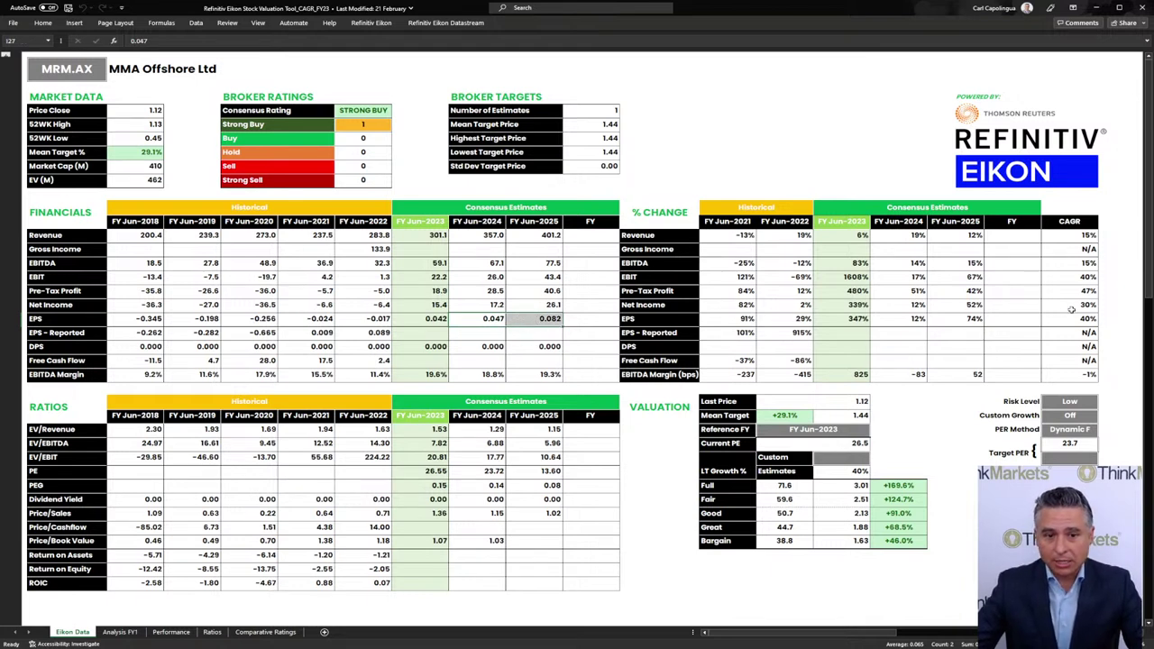
# - Set the valuation's Risk Level to Moderate and review the forecast PE, net income CAGR, fair value and mean target
pyautogui.click(1069, 402)
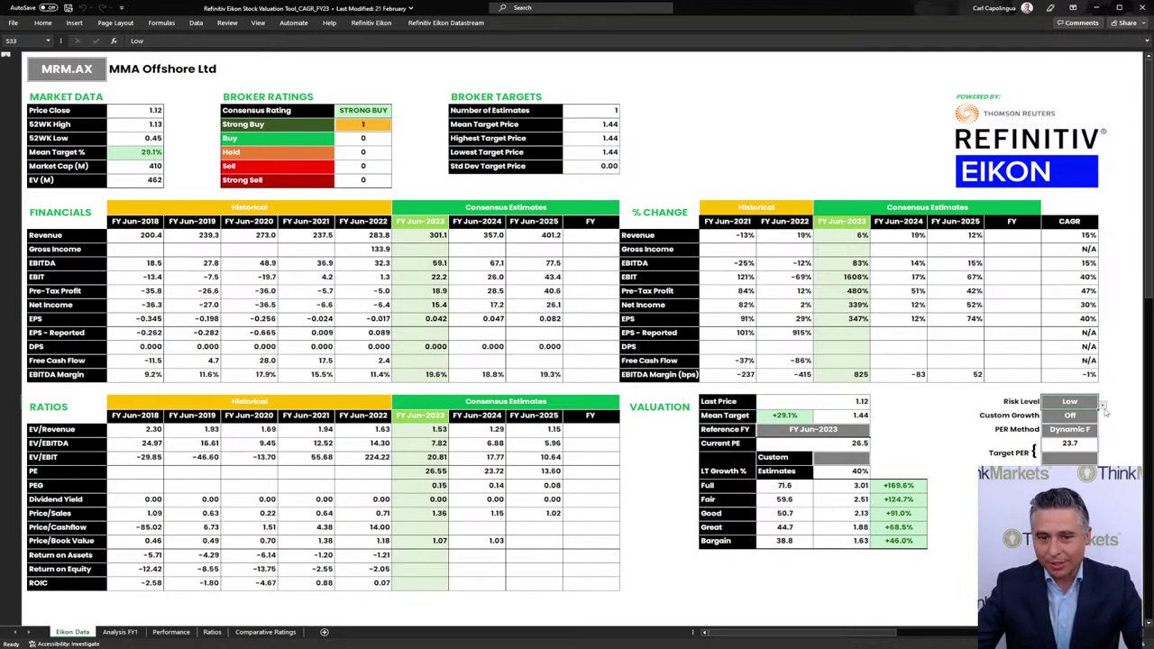
pyautogui.click(1078, 429)
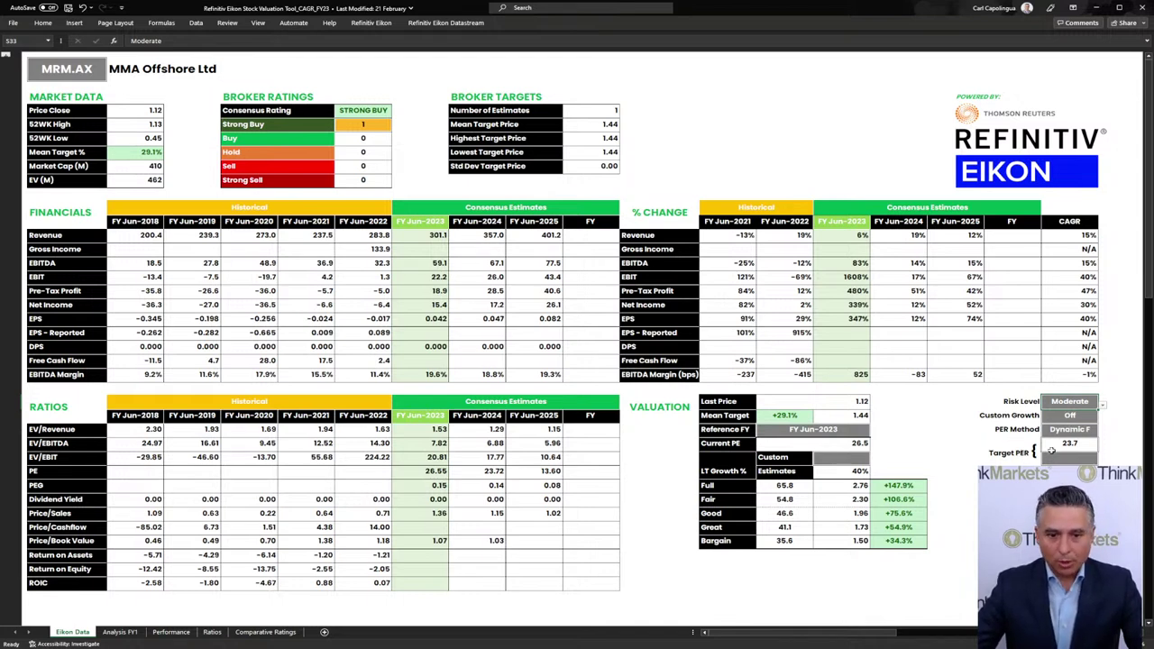
pyautogui.moveTo(425, 471); pyautogui.dragTo(512, 472)
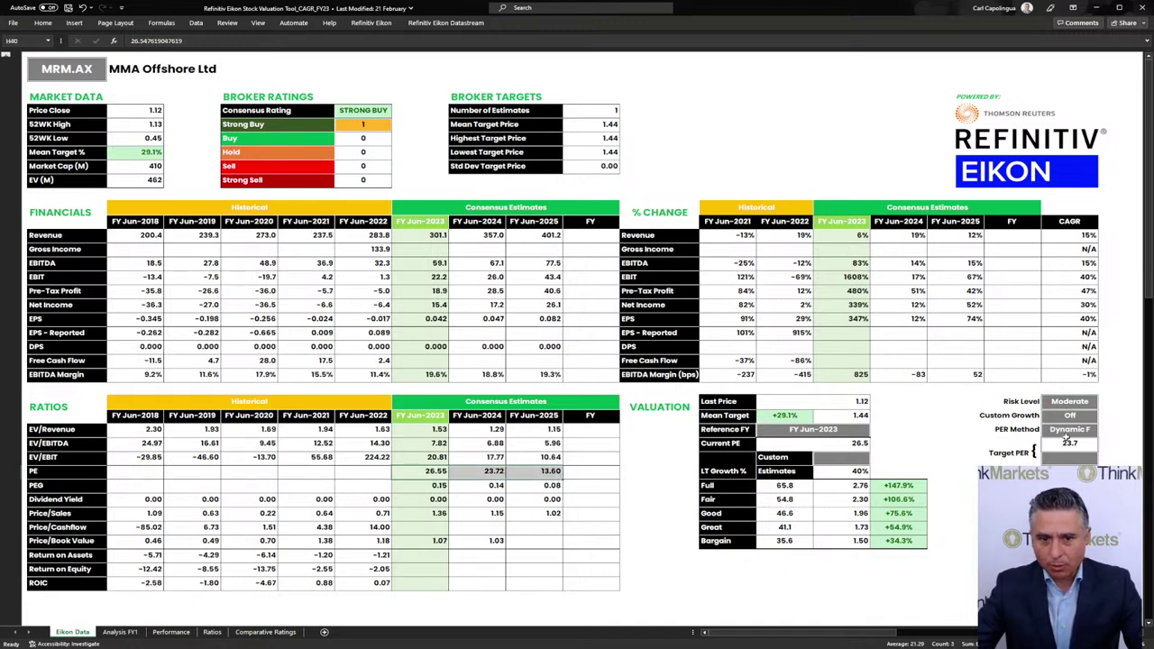
pyautogui.click(1081, 306)
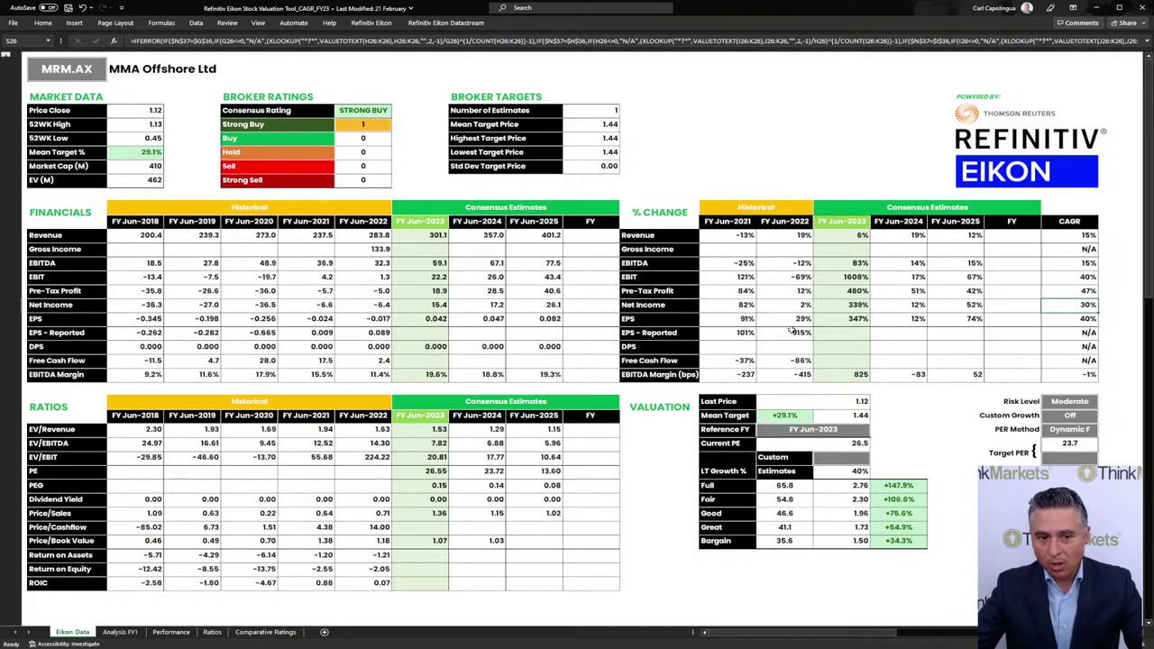
pyautogui.moveTo(897, 499); pyautogui.dragTo(840, 501)
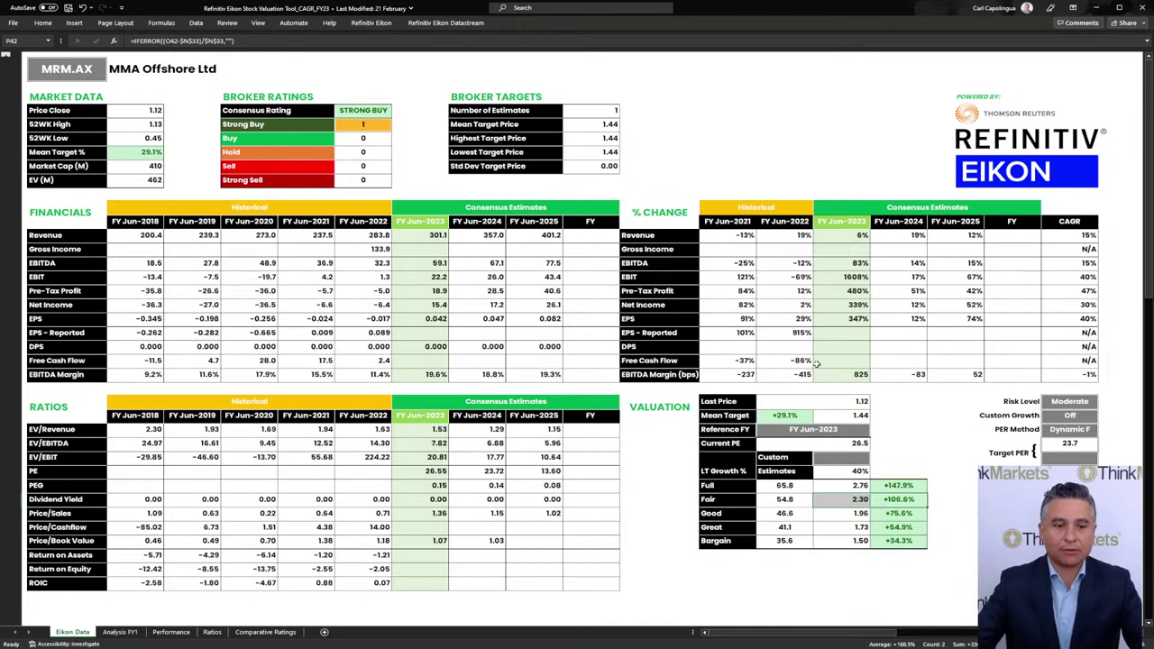
pyautogui.moveTo(781, 415); pyautogui.dragTo(836, 418)
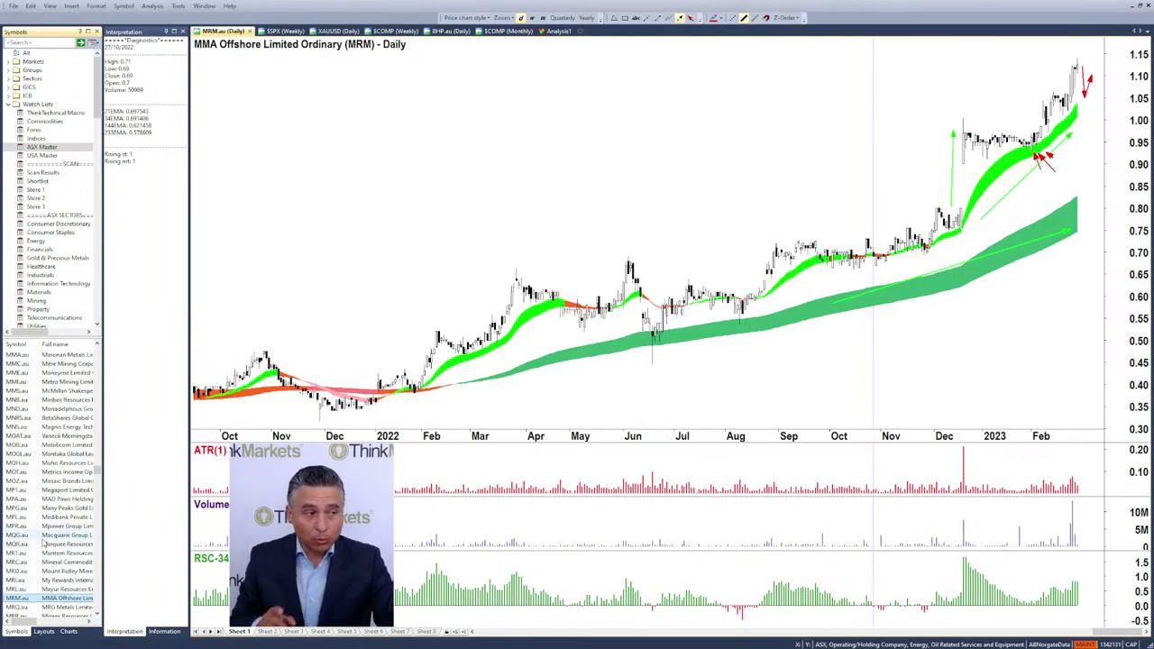
# - Switch back to AmiBroker, load the SIQ daily chart and box the August 2022 highs from about 7.0 to 7.3, extended to the chart's right edge
pyautogui.scroll(-5, 47, 541)
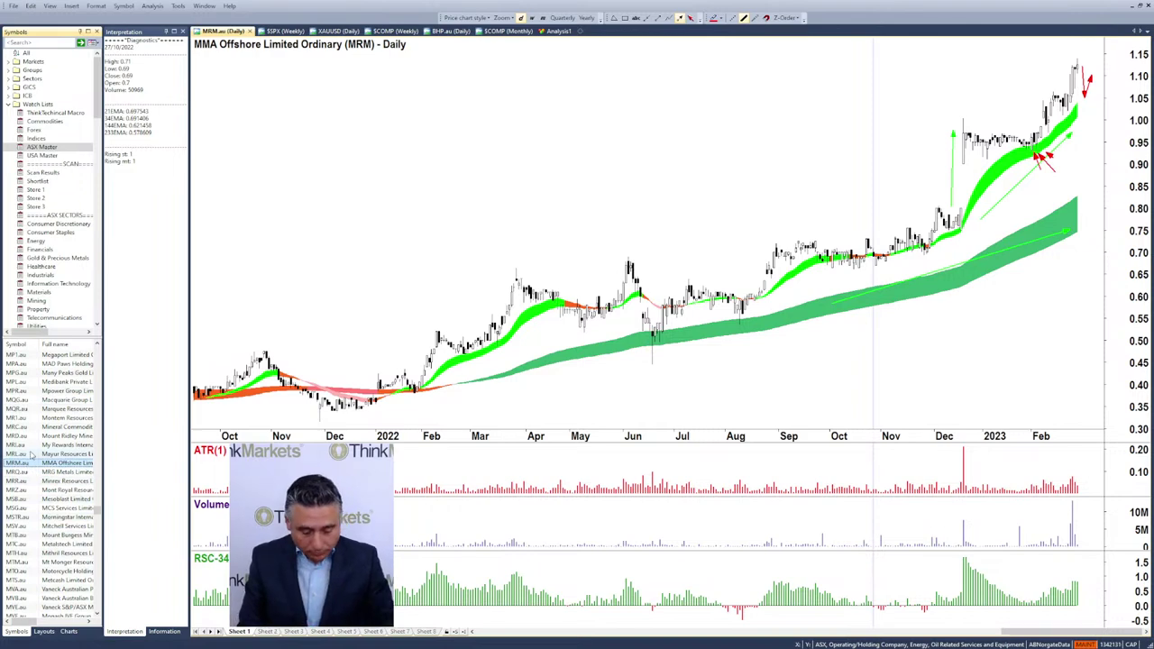
pyautogui.write('SIQ')
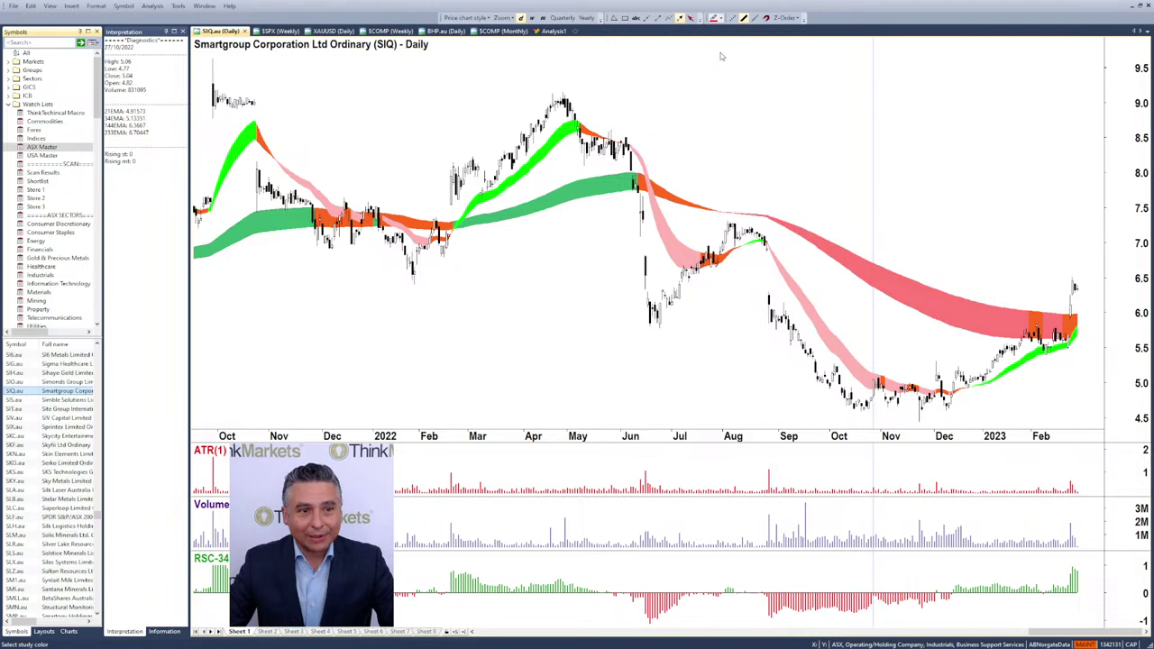
pyautogui.click(626, 19)
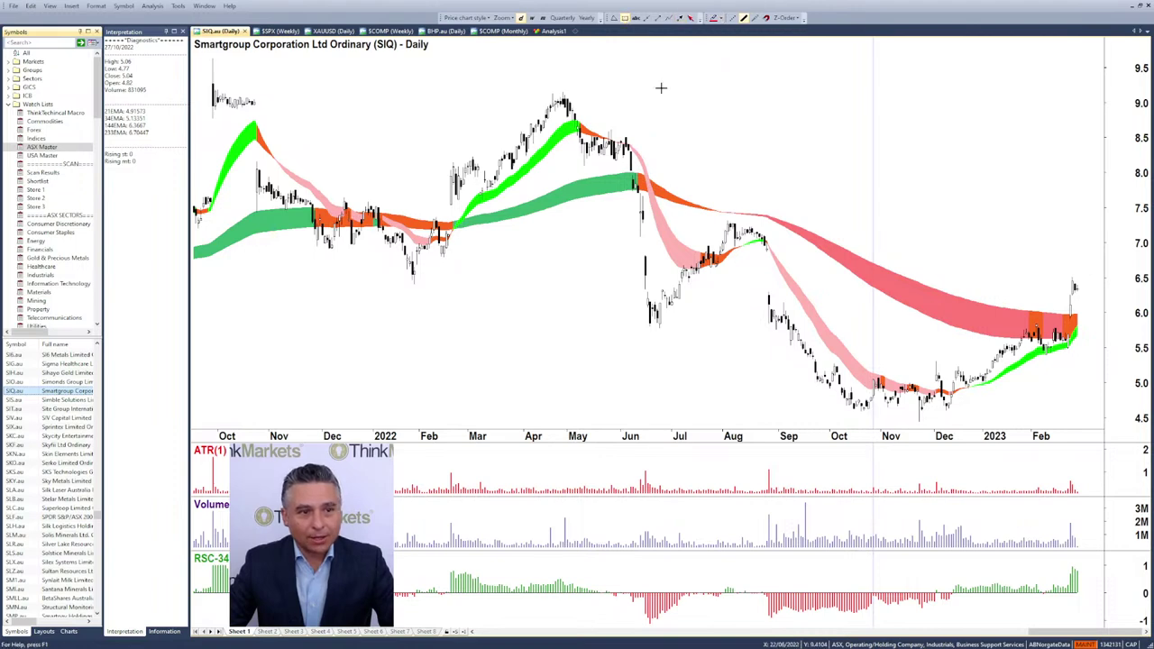
pyautogui.moveTo(727, 218); pyautogui.dragTo(1124, 243)
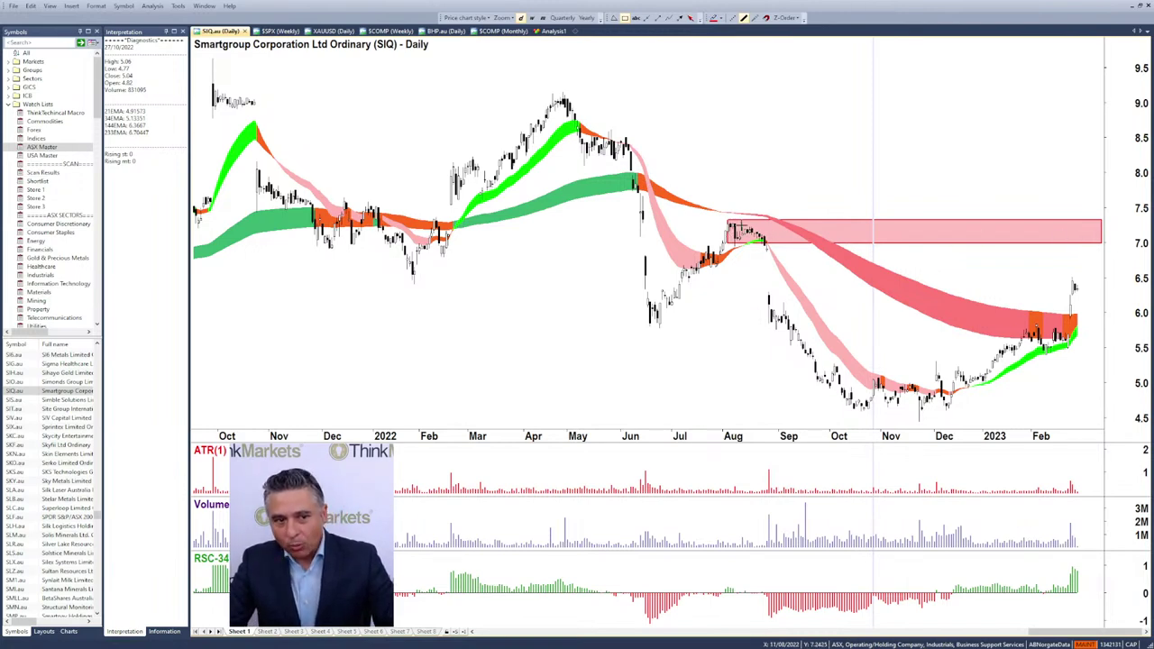
# - Draw red arrows from the latest SIQ price up to the boxed zone, under the rising short-term band, and towards the long-term band's upper edge
pyautogui.click(677, 23)
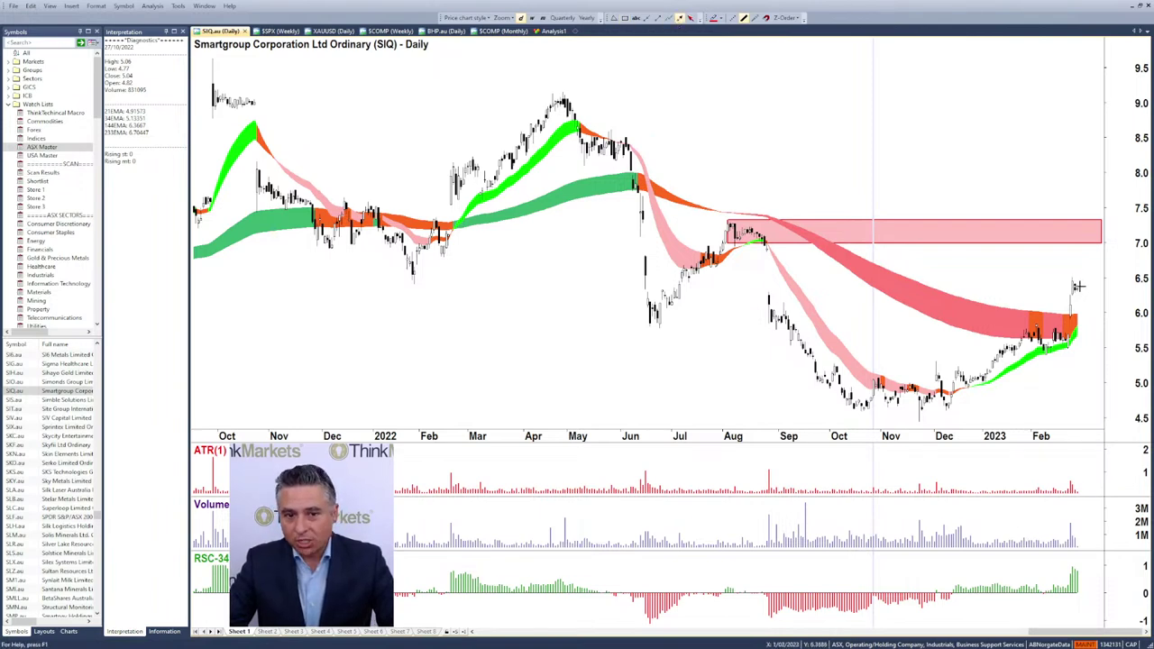
pyautogui.moveTo(1078, 283); pyautogui.dragTo(1086, 241)
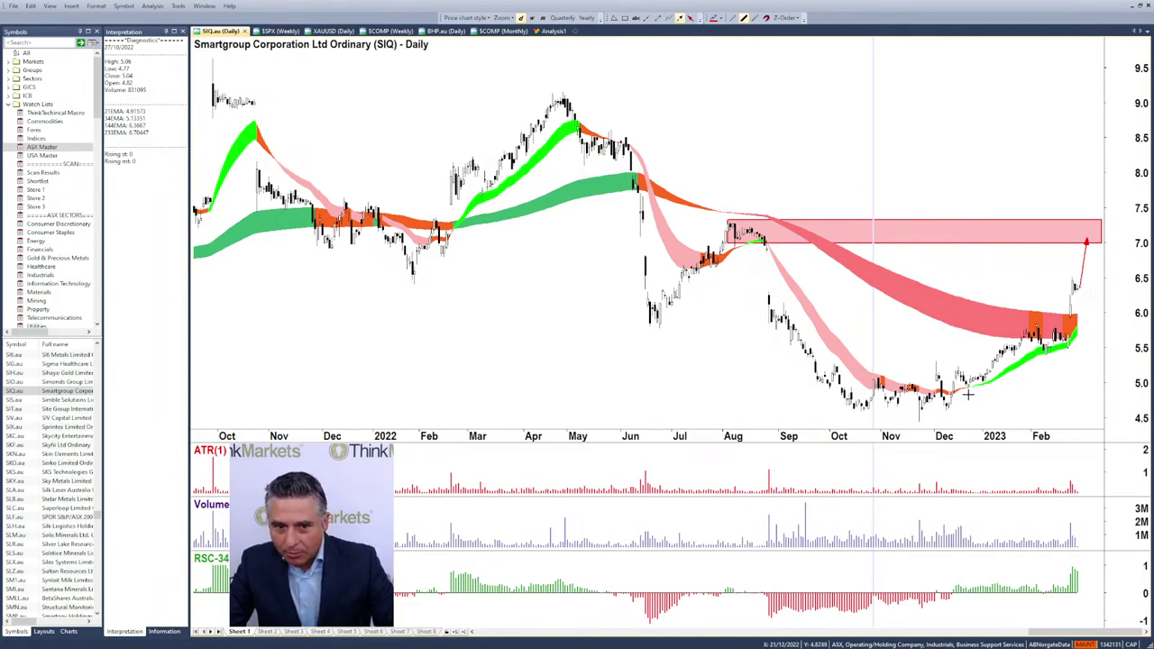
pyautogui.moveTo(1001, 383); pyautogui.dragTo(1074, 344)
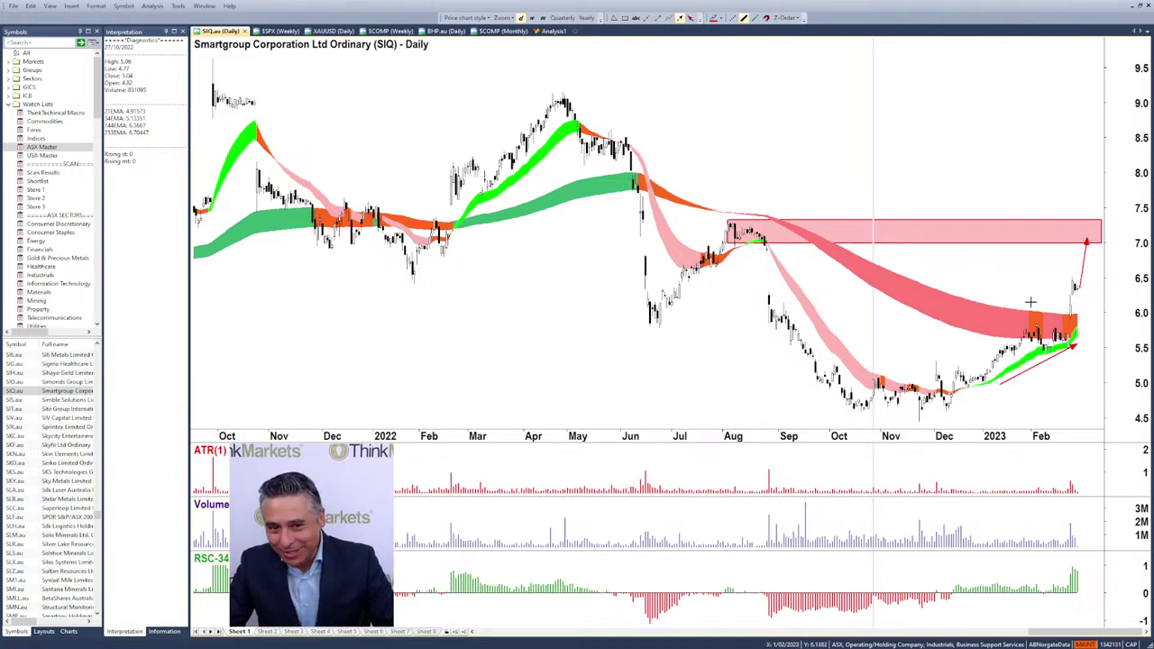
pyautogui.moveTo(1035, 299); pyautogui.dragTo(1069, 309)
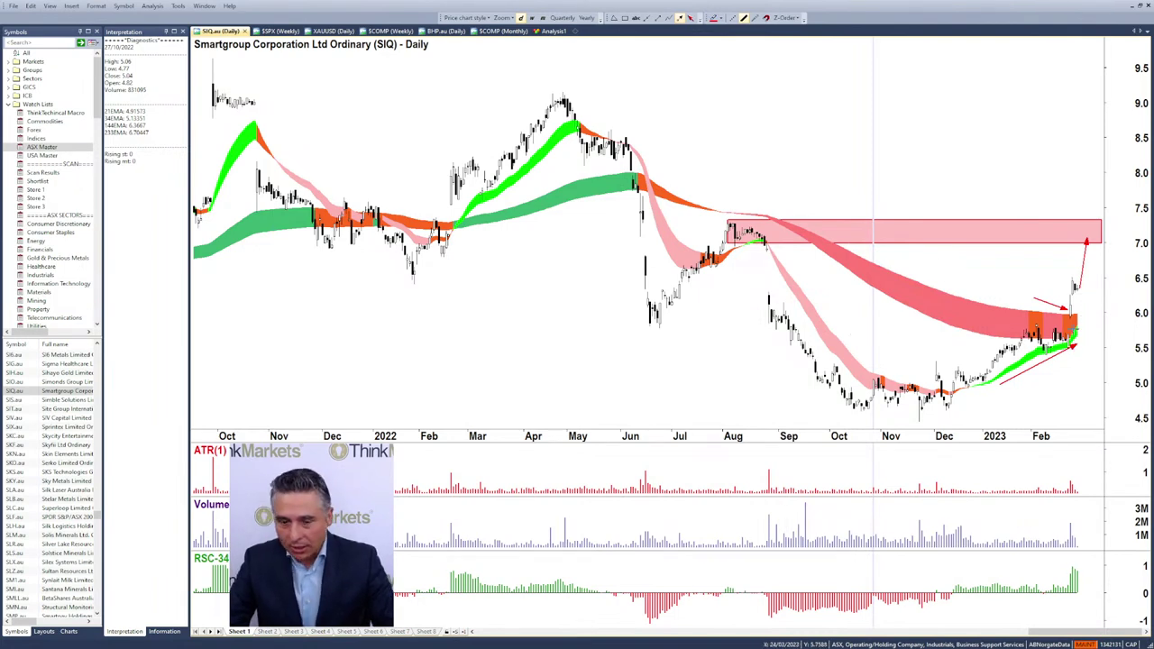
# - Draw red arrows projecting the short-term band's rise and a price pullback to about 6.1 followed by a rebound to about 6.7
pyautogui.scroll(3, 1079, 321)
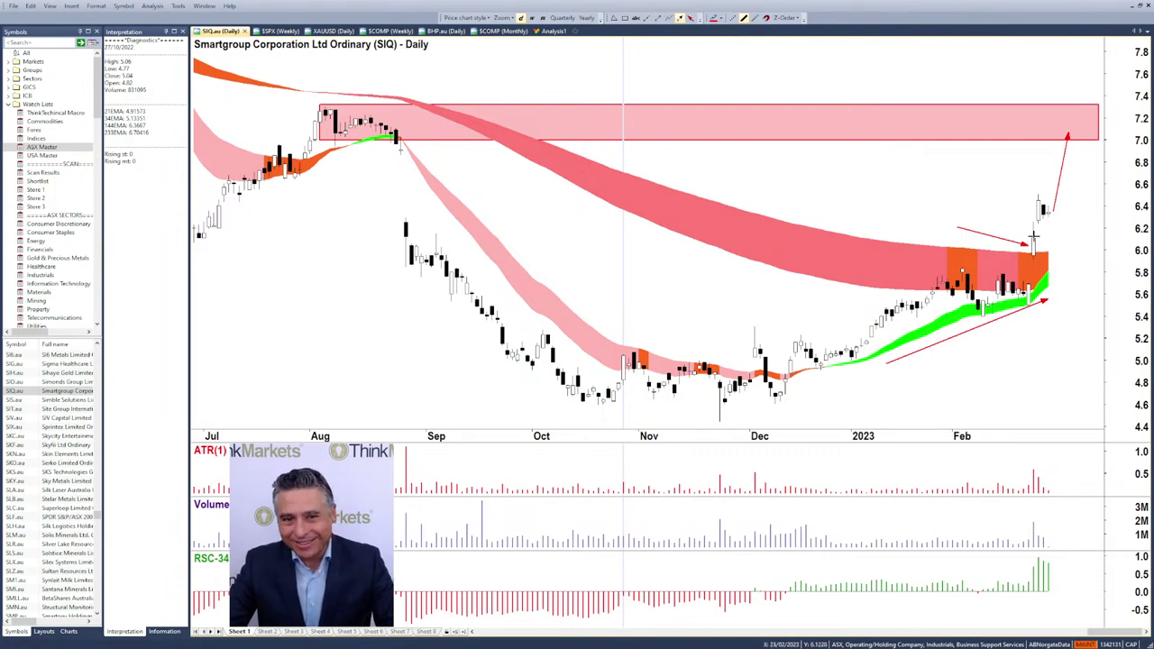
pyautogui.moveTo(1048, 279)
pyautogui.mouseDown()
pyautogui.moveTo(1087, 230)
pyautogui.moveTo(1062, 236)
pyautogui.mouseUp()
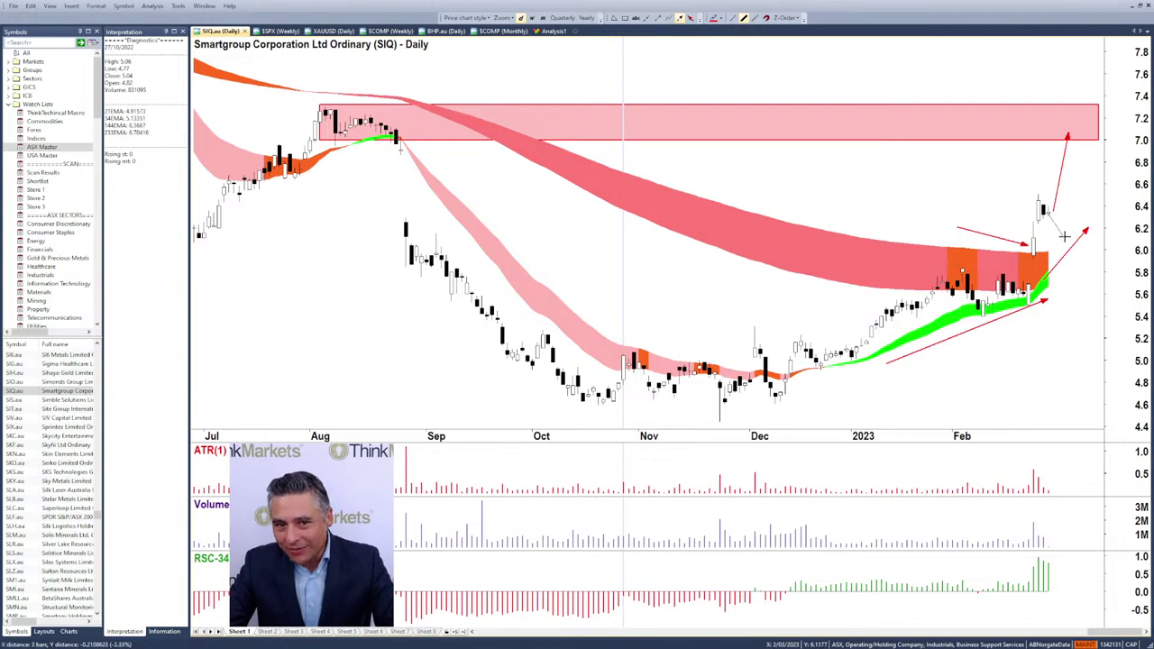
pyautogui.moveTo(1075, 195); pyautogui.dragTo(1082, 170)
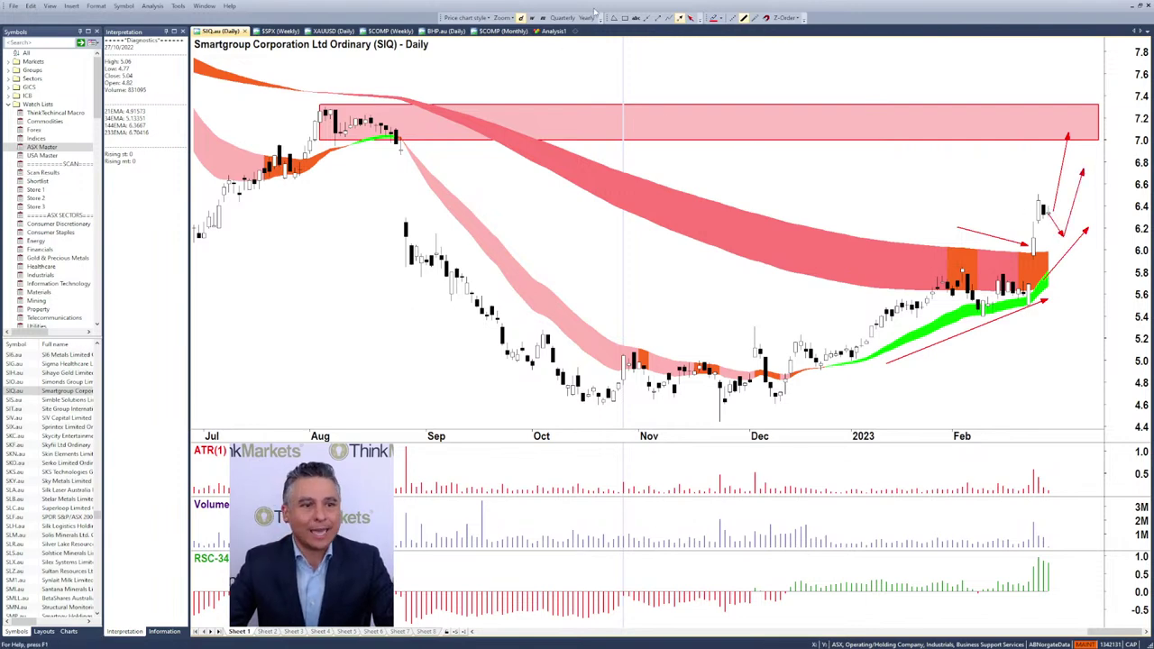
pyautogui.click(624, 18)
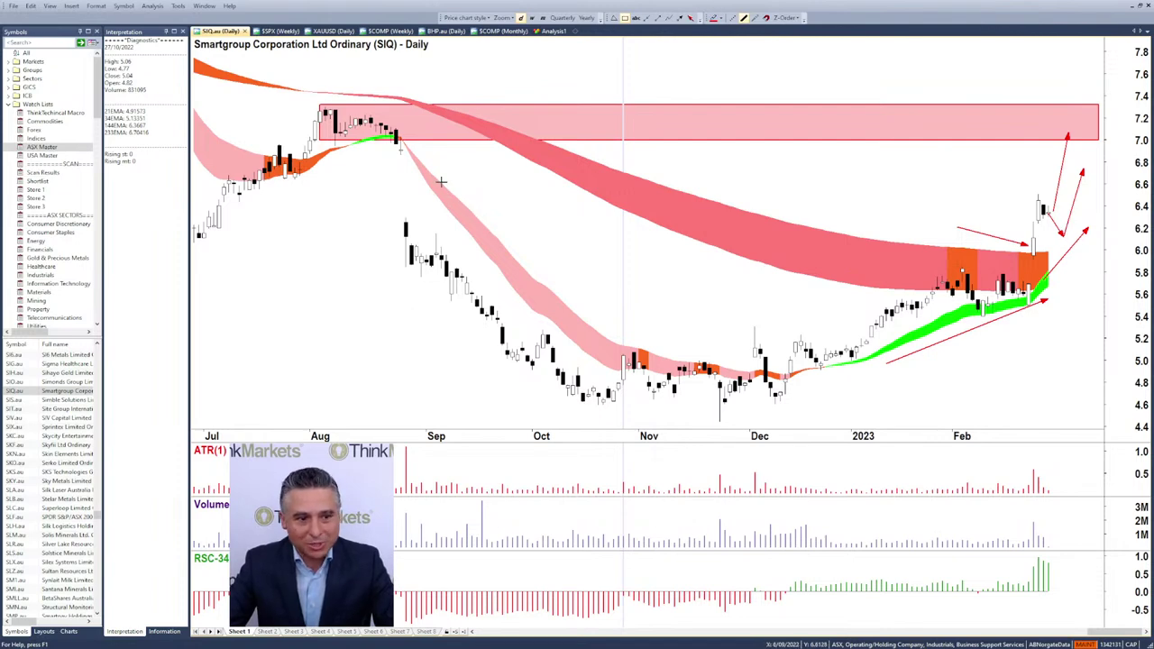
pyautogui.scroll(-5, 636, 320)
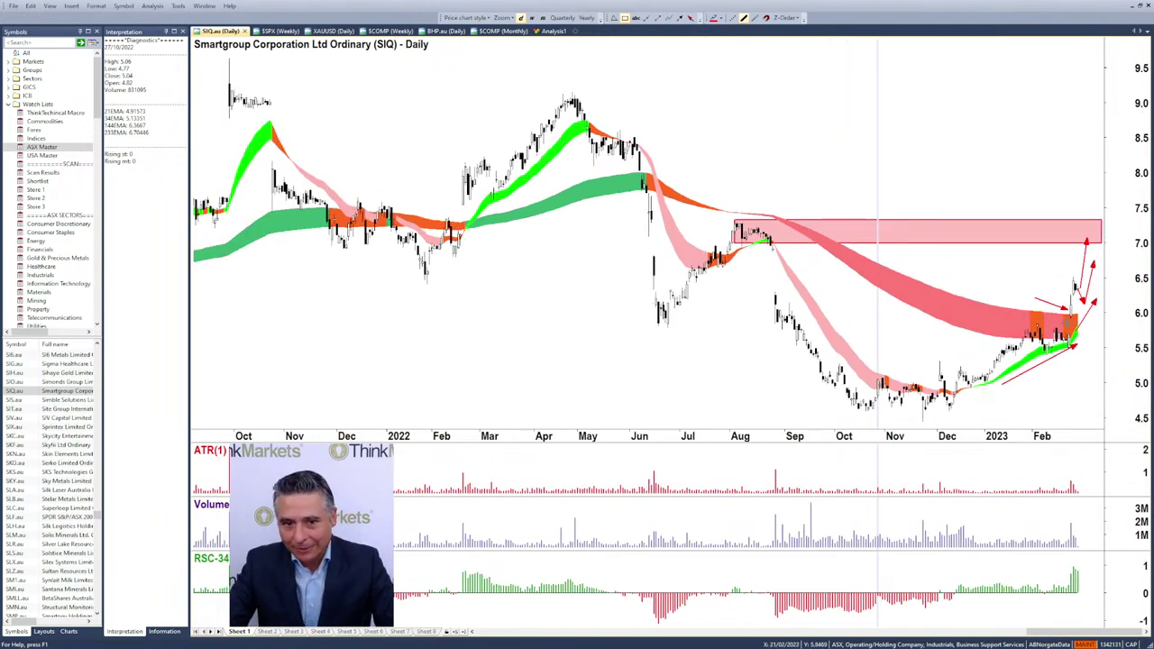
pyautogui.scroll(5, 1017, 311)
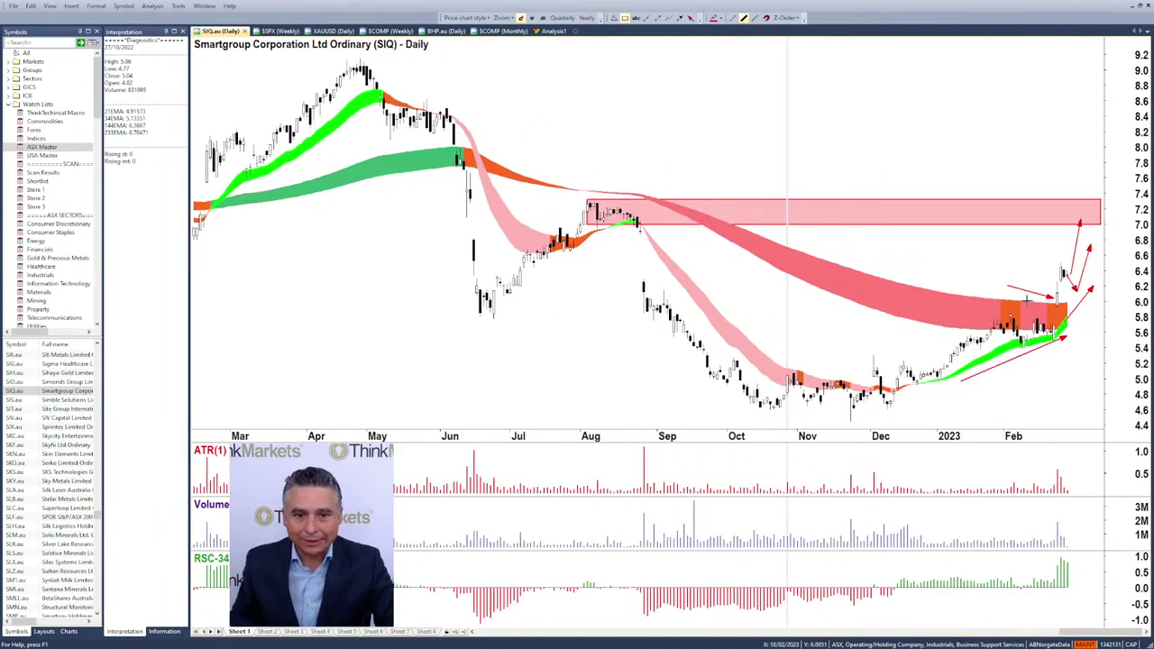
pyautogui.scroll(2, 1009, 307)
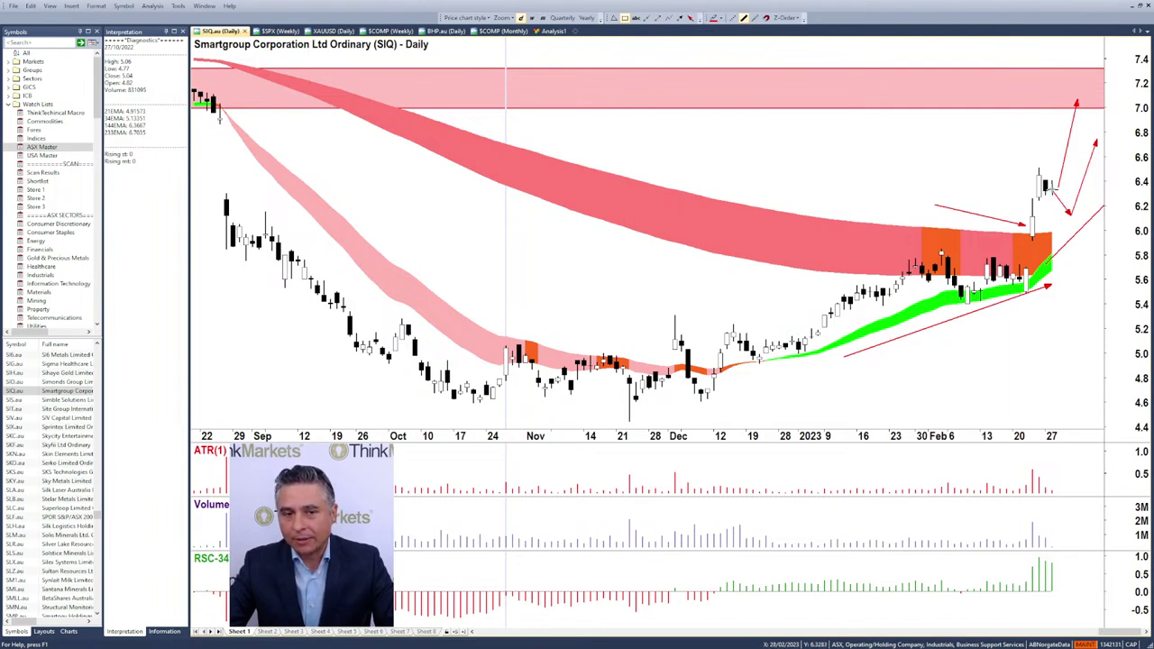
pyautogui.moveTo(1070, 233); pyautogui.dragTo(1051, 216)
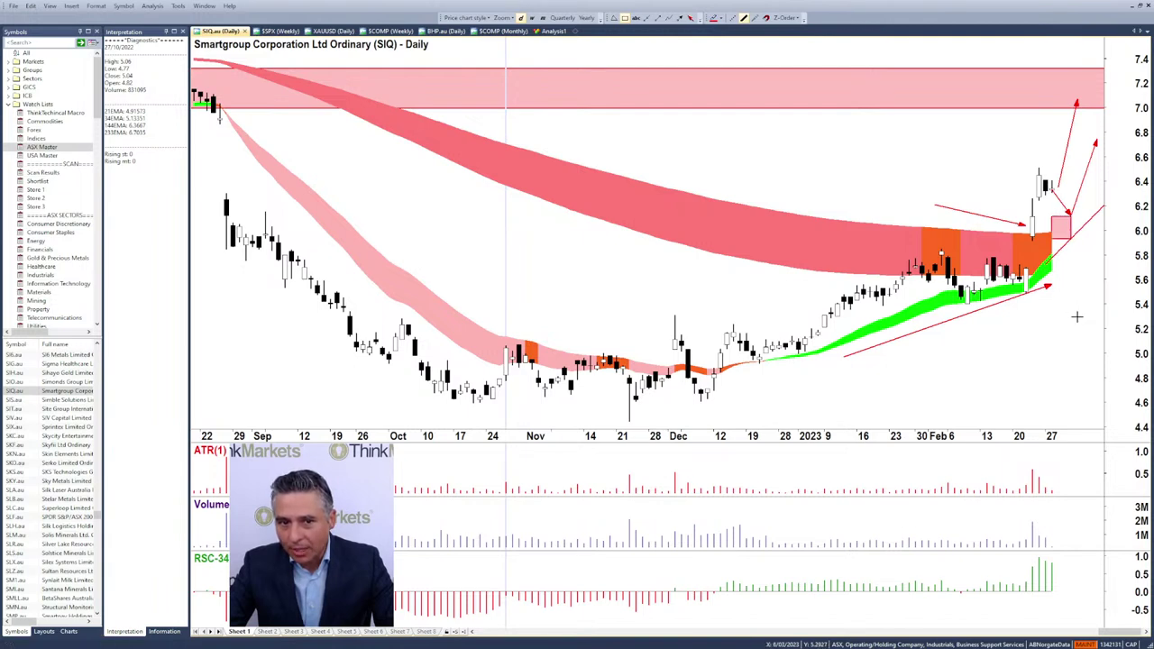
pyautogui.click(692, 18)
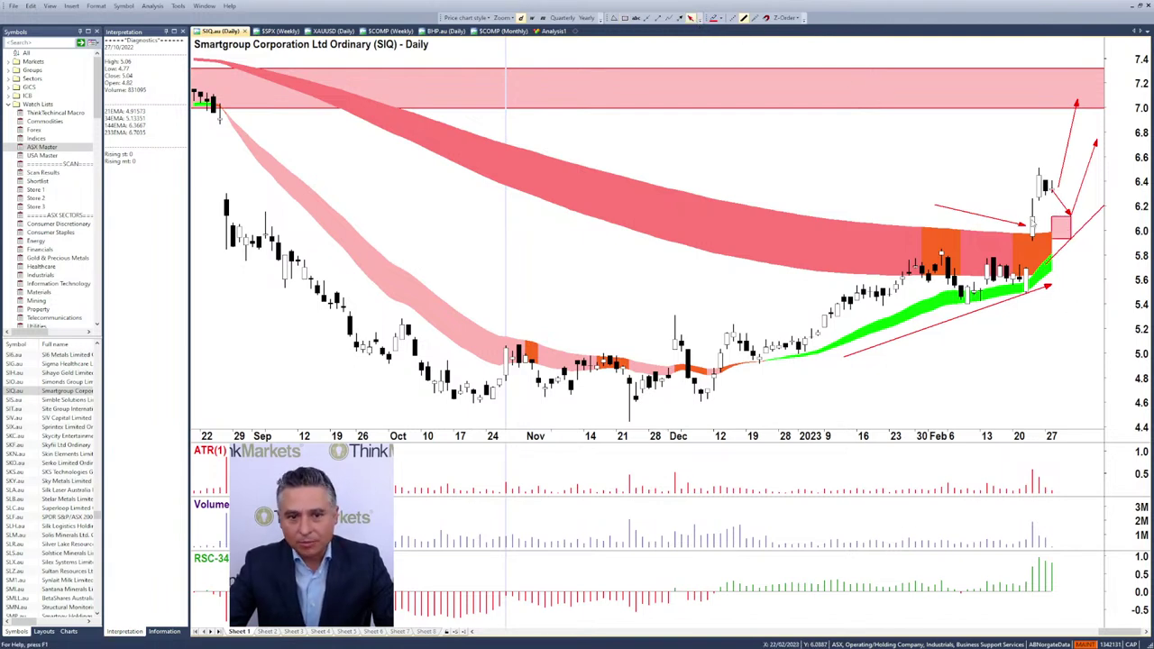
pyautogui.click(1055, 236)
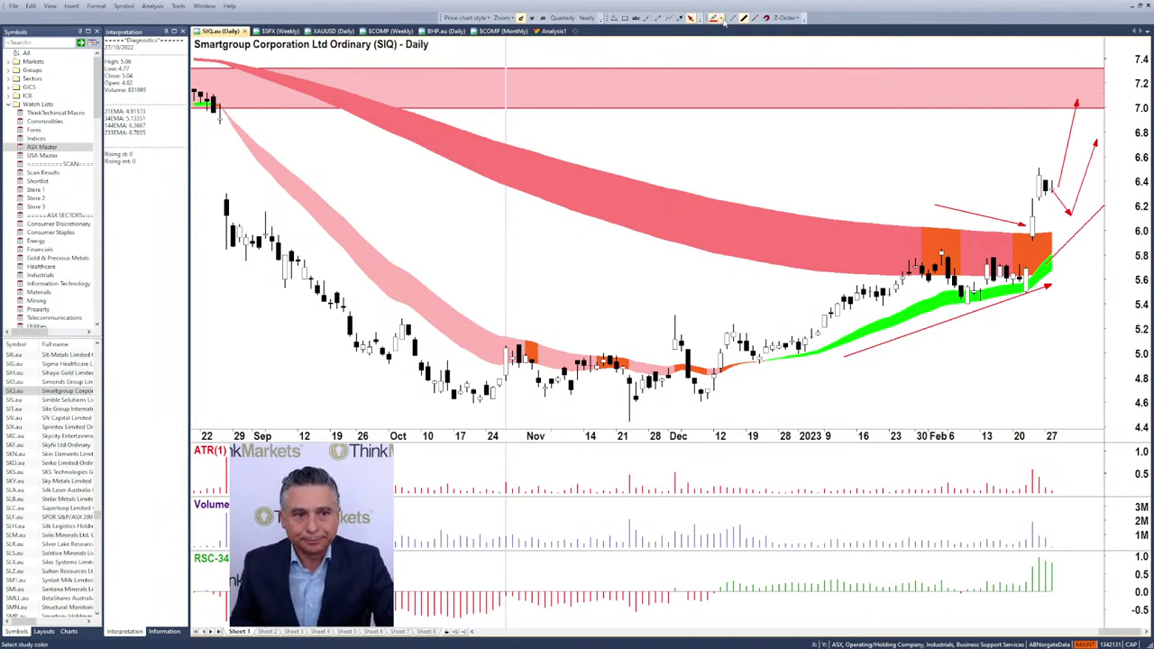
# - Draw a green box from about 5.9 to 6.1 beside the latest bar and a black candle with a long lower wick above the long-term band
pyautogui.click(624, 17)
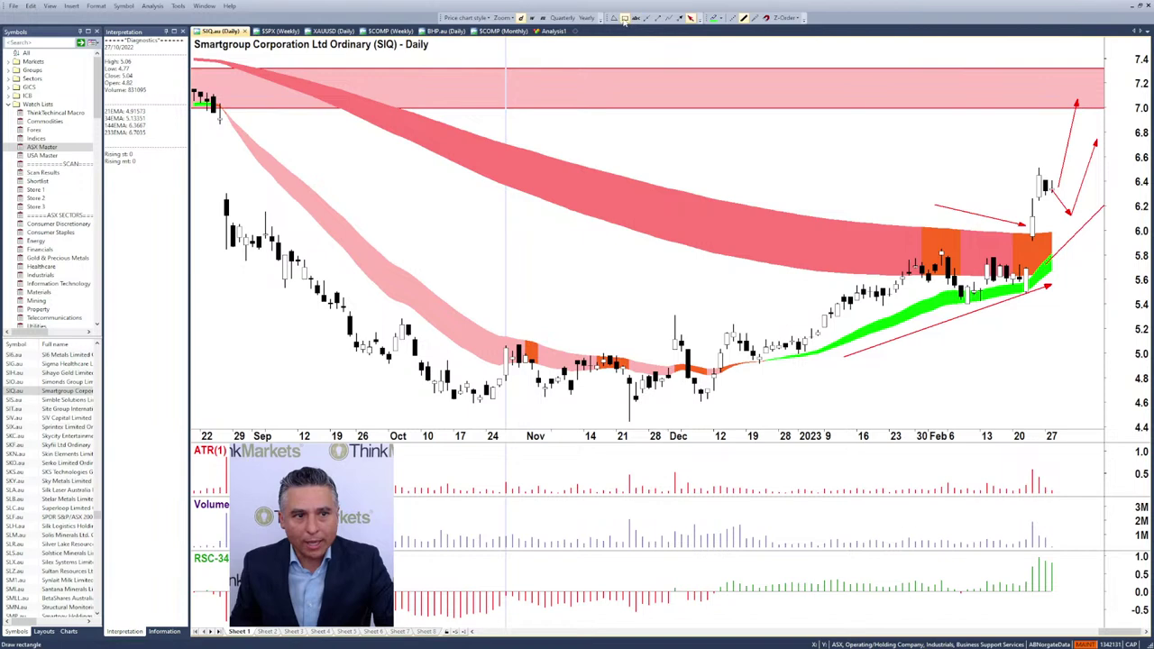
pyautogui.moveTo(1051, 218); pyautogui.dragTo(1098, 243)
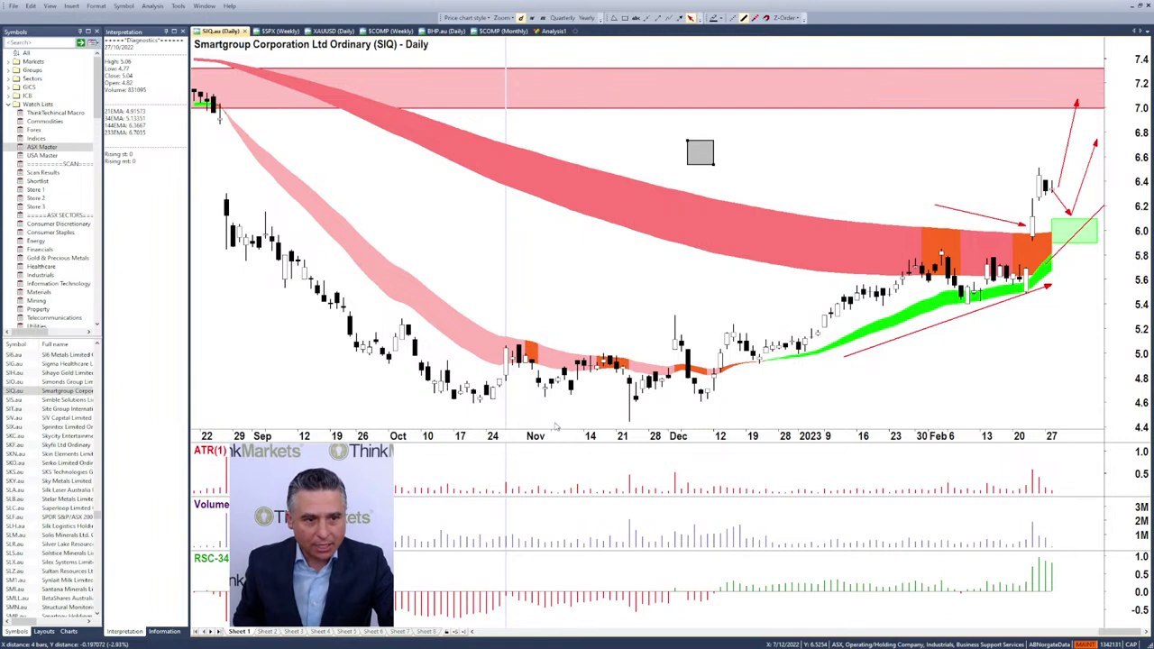
pyautogui.click(652, 19)
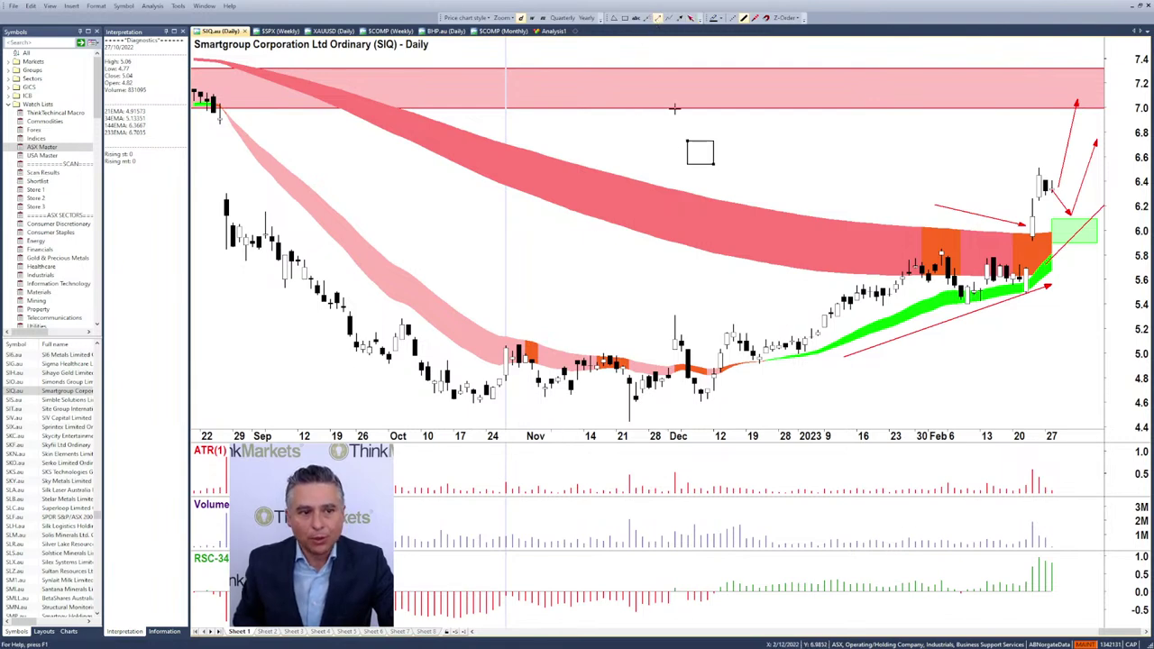
pyautogui.moveTo(701, 159); pyautogui.dragTo(701, 197)
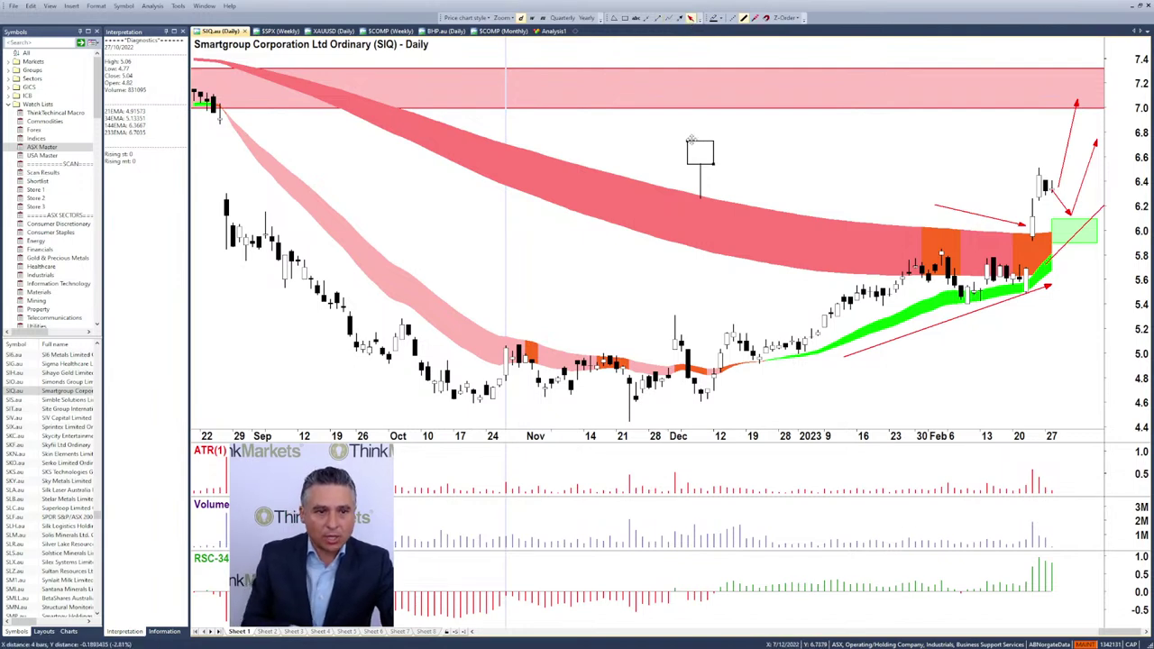
pyautogui.moveTo(691, 139)
pyautogui.mouseDown()
pyautogui.moveTo(730, 121)
pyautogui.moveTo(742, 126)
pyautogui.moveTo(746, 164)
pyautogui.moveTo(1071, 221)
pyautogui.mouseUp()
pyautogui.click(677, 18)
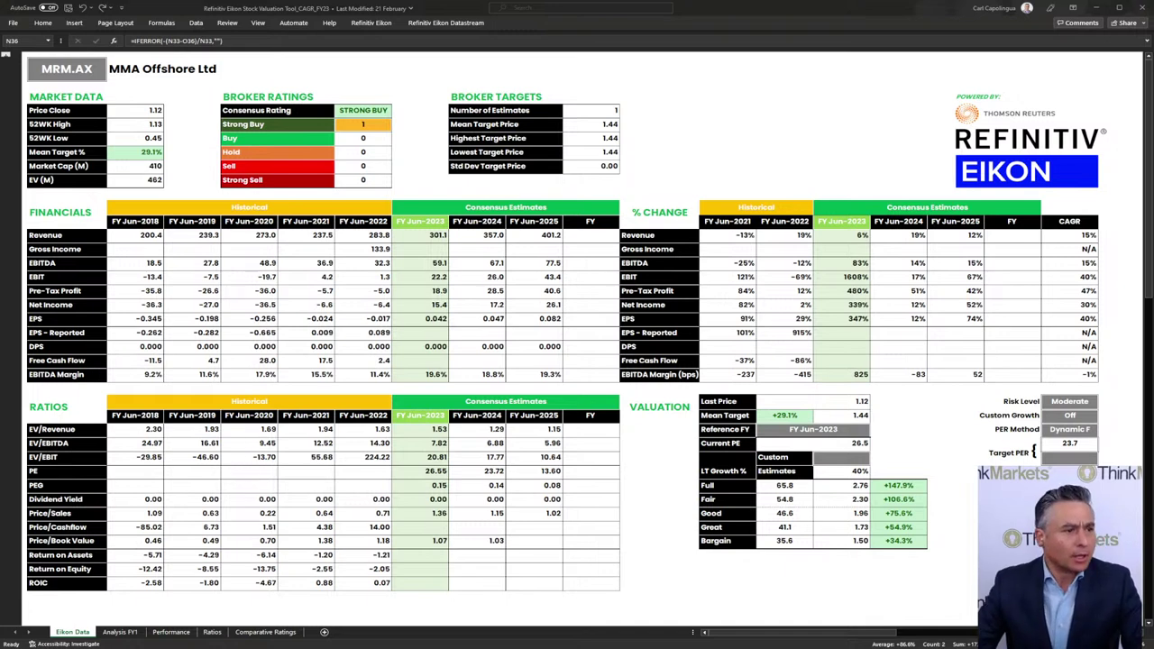
# - Switch to the Excel stock valuation workbook and replace the MRM.AX stock code with SIQ.AX
pyautogui.doubleClick(67, 69)
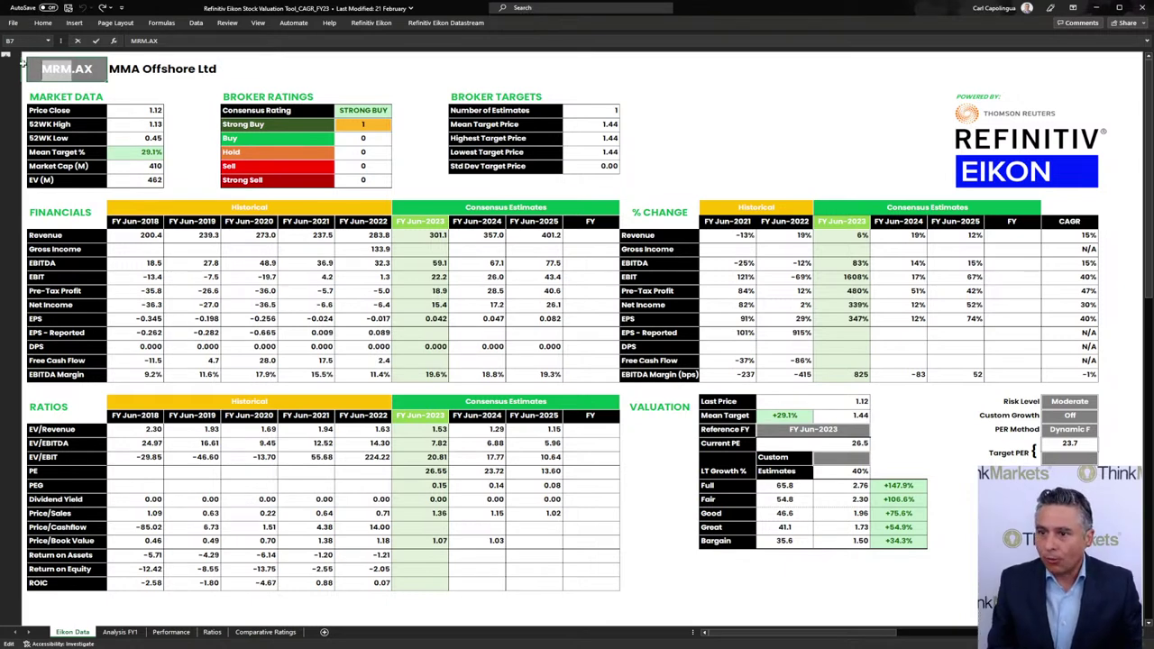
pyautogui.write('SIQ.AX')
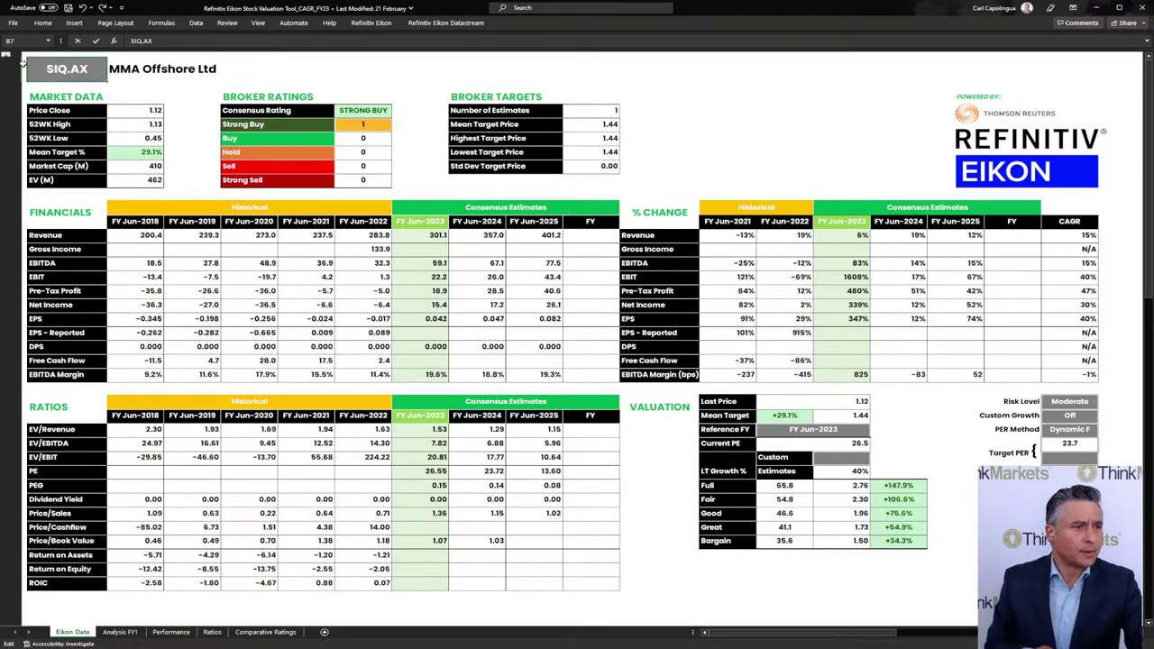
pyautogui.press('Return')
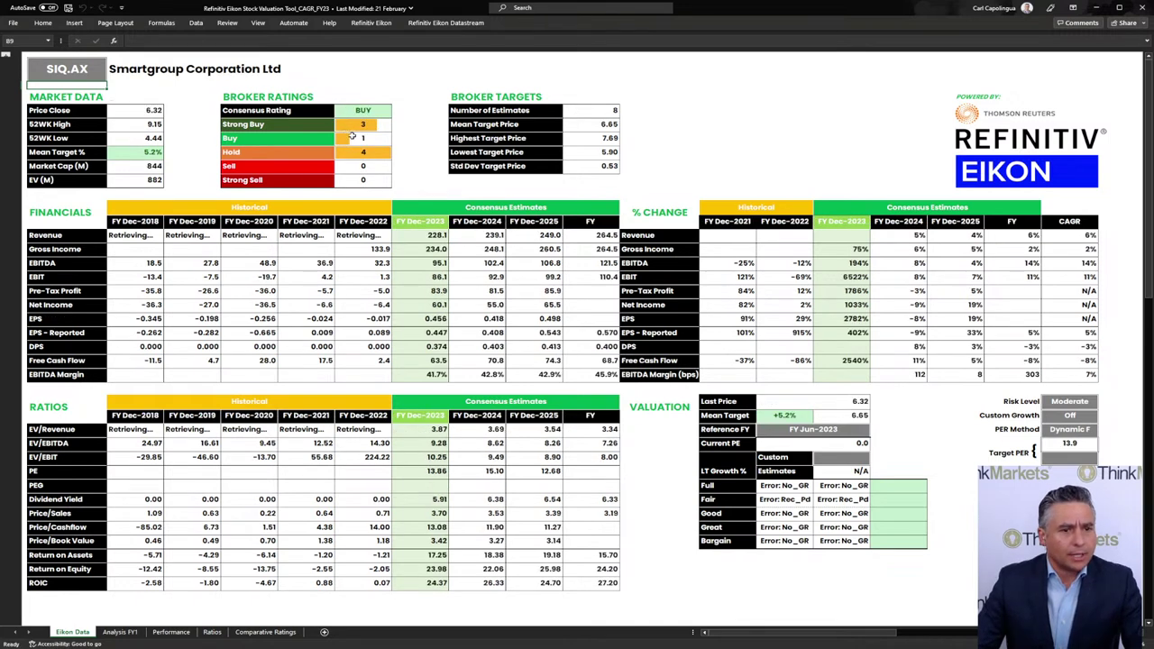
# - Review SIQ's number of estimates, its highest, lowest and mean target prices, and its broker rating counts from Strong Buy to Strong Sell
pyautogui.click(586, 113)
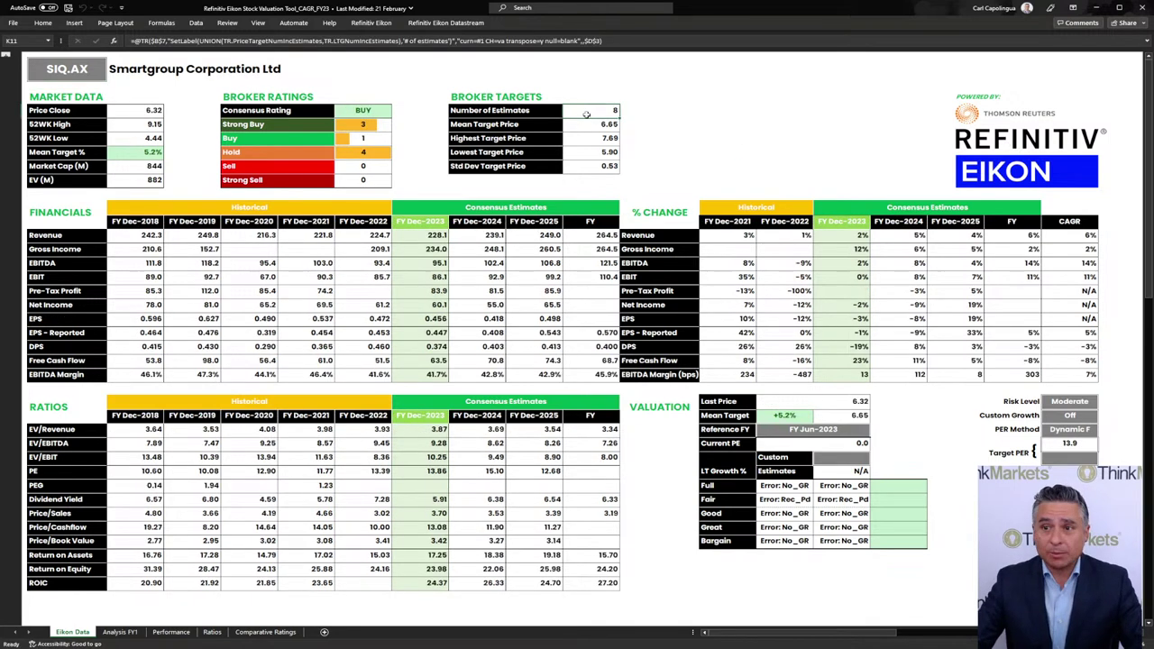
pyautogui.click(595, 140)
pyautogui.click(596, 154)
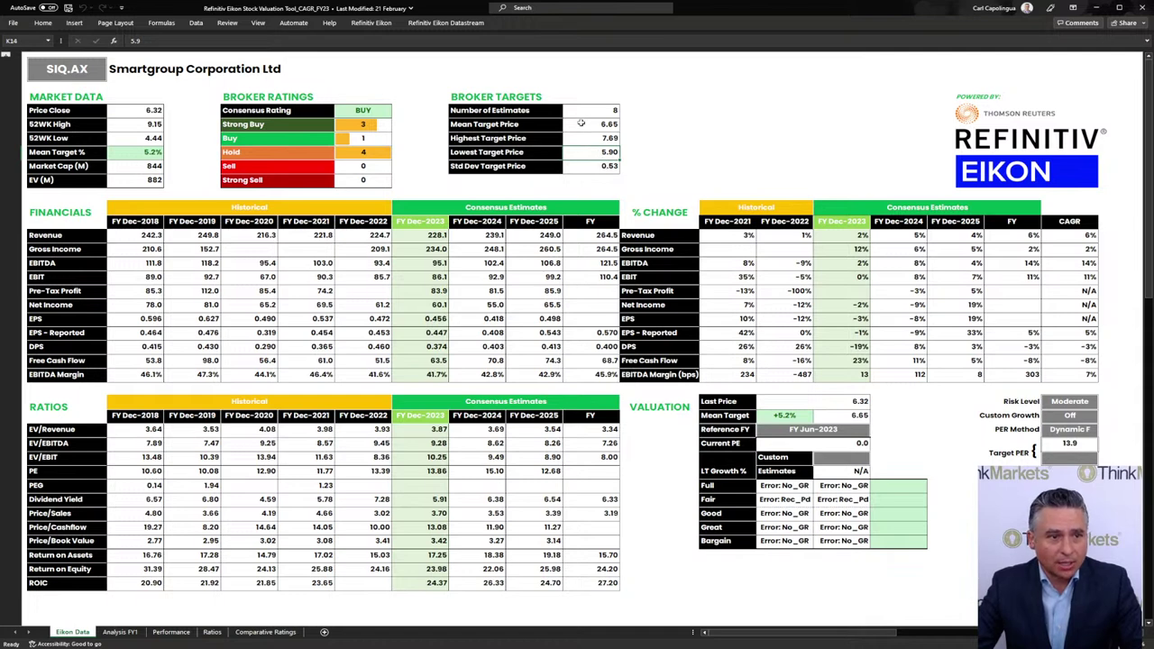
pyautogui.click(582, 123)
pyautogui.moveTo(852, 415); pyautogui.dragTo(766, 416)
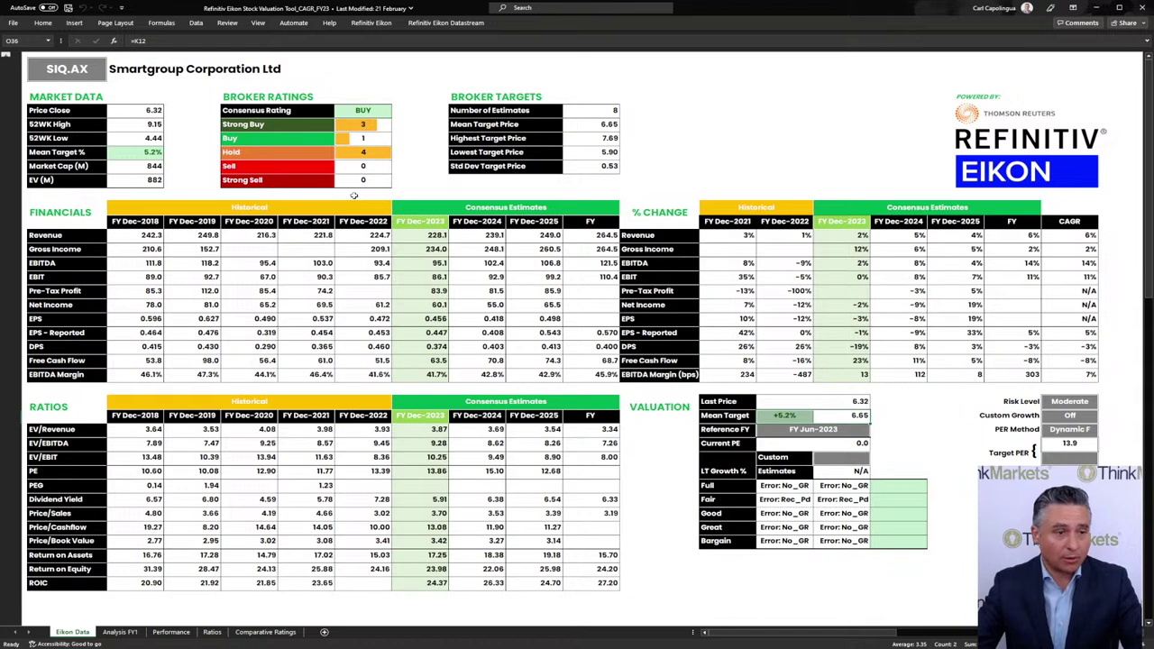
pyautogui.click(354, 123)
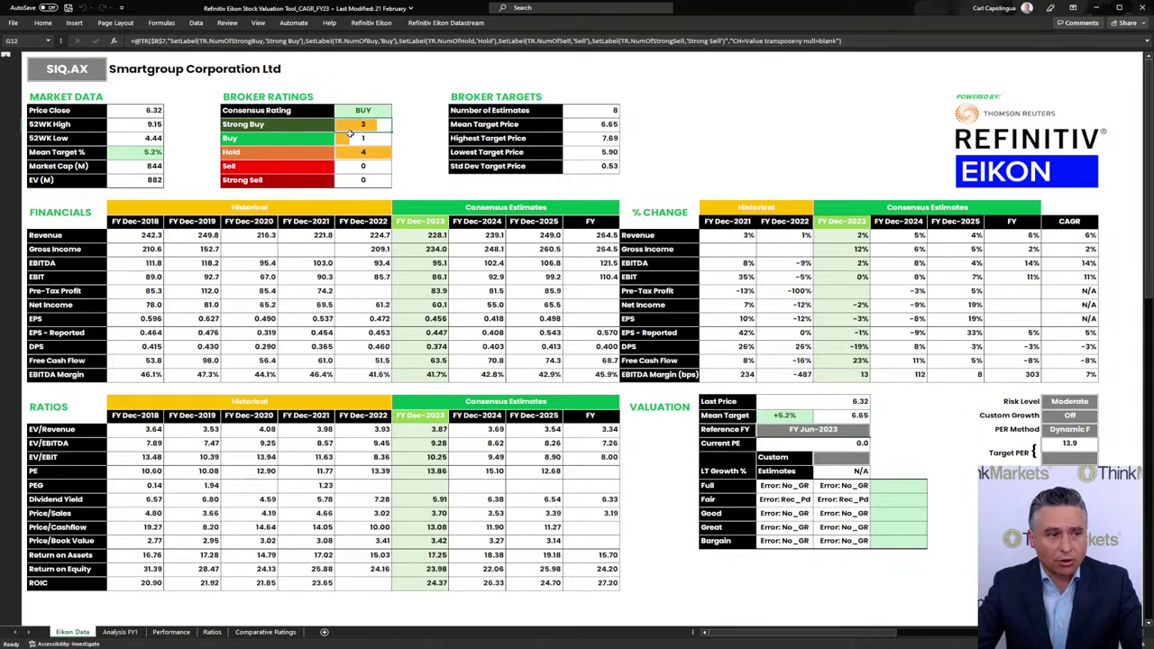
pyautogui.click(351, 137)
pyautogui.click(349, 153)
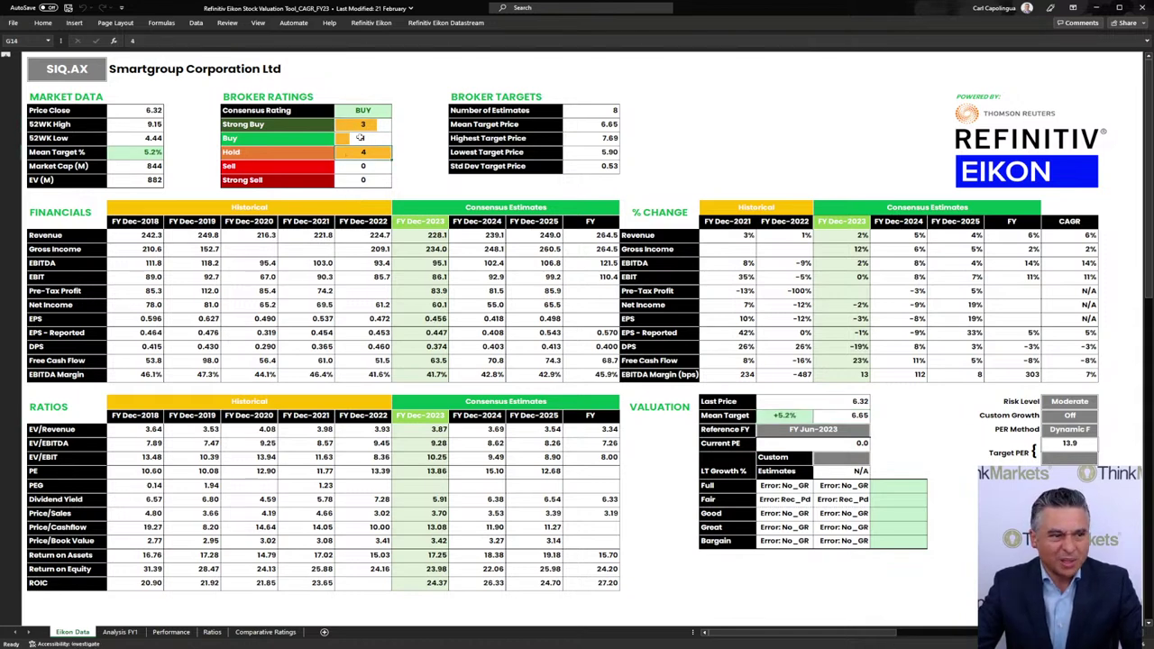
pyautogui.moveTo(352, 166); pyautogui.dragTo(351, 179)
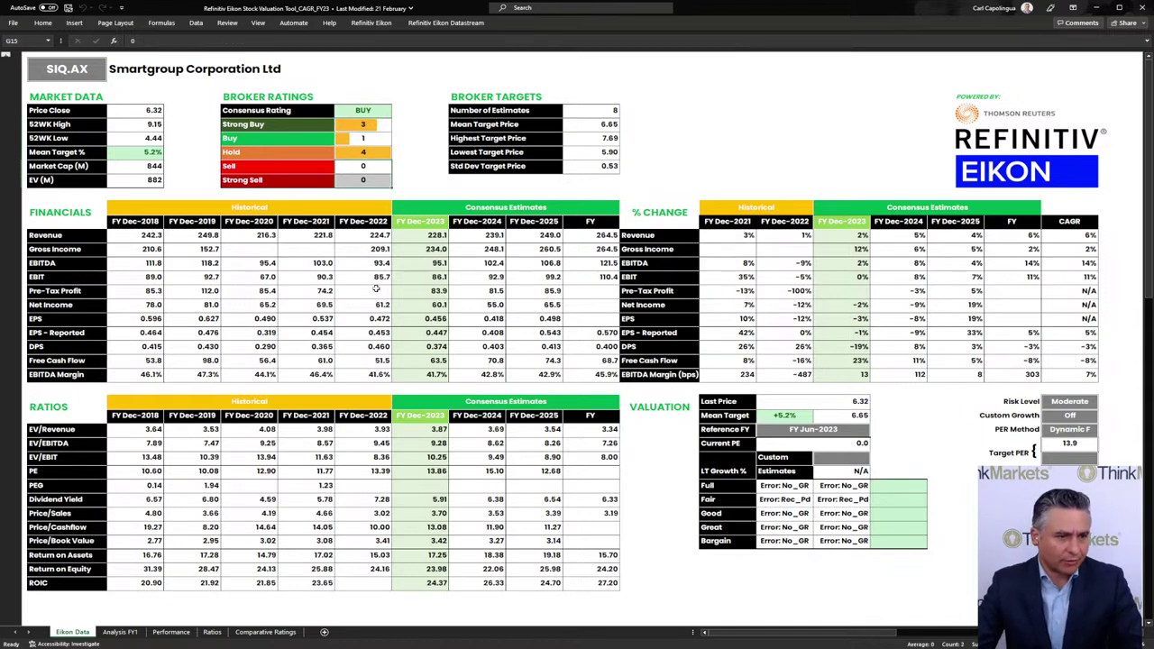
# - Examine SIQ's historical EPS for FY Dec-2018 to FY Dec-2022 and the consensus EPS estimates for FY Dec-2023 to FY Dec-2025
pyautogui.moveTo(140, 321); pyautogui.dragTo(524, 320)
pyautogui.moveTo(390, 321); pyautogui.dragTo(546, 321)
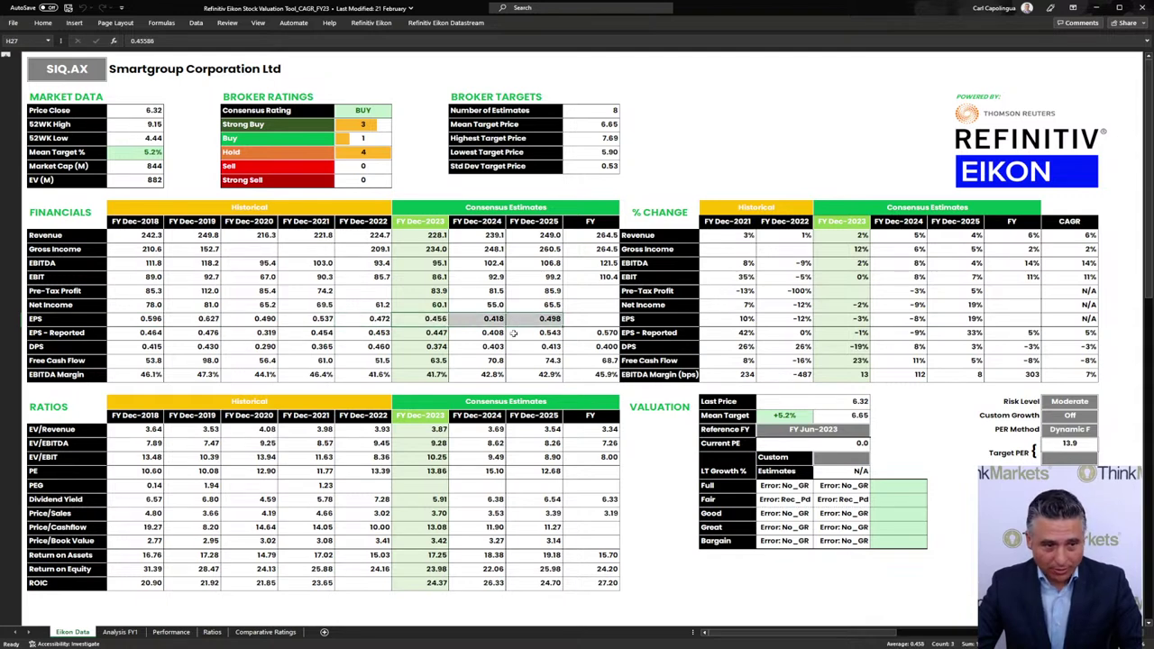
pyautogui.moveTo(144, 319); pyautogui.dragTo(357, 320)
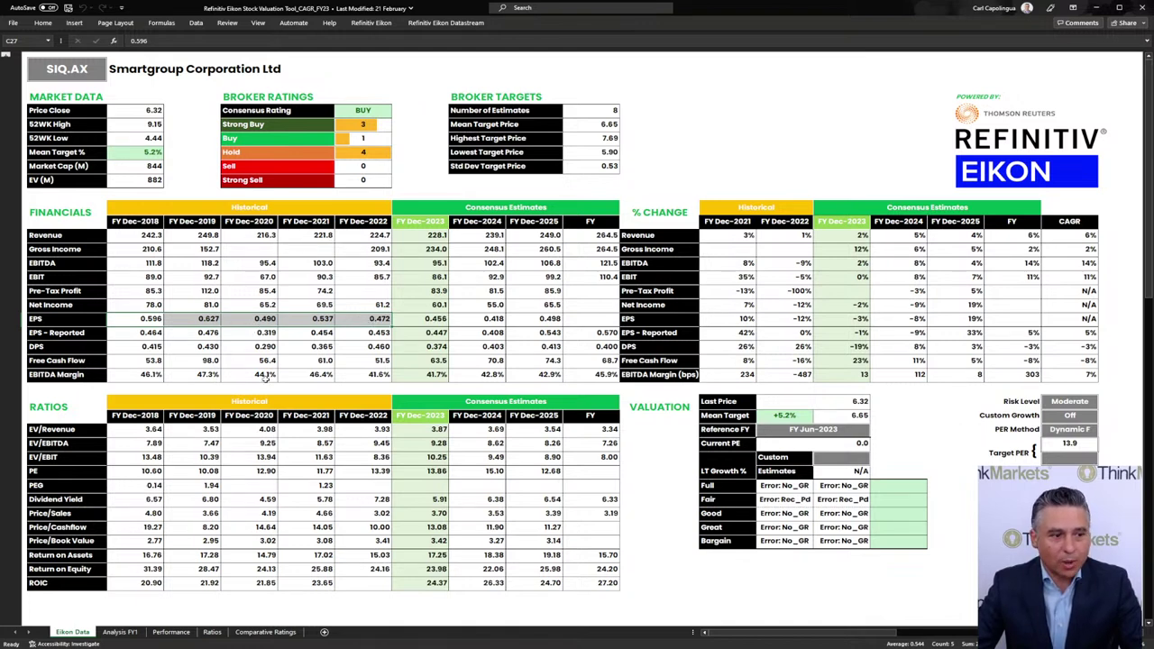
pyautogui.click(210, 320)
pyautogui.click(252, 320)
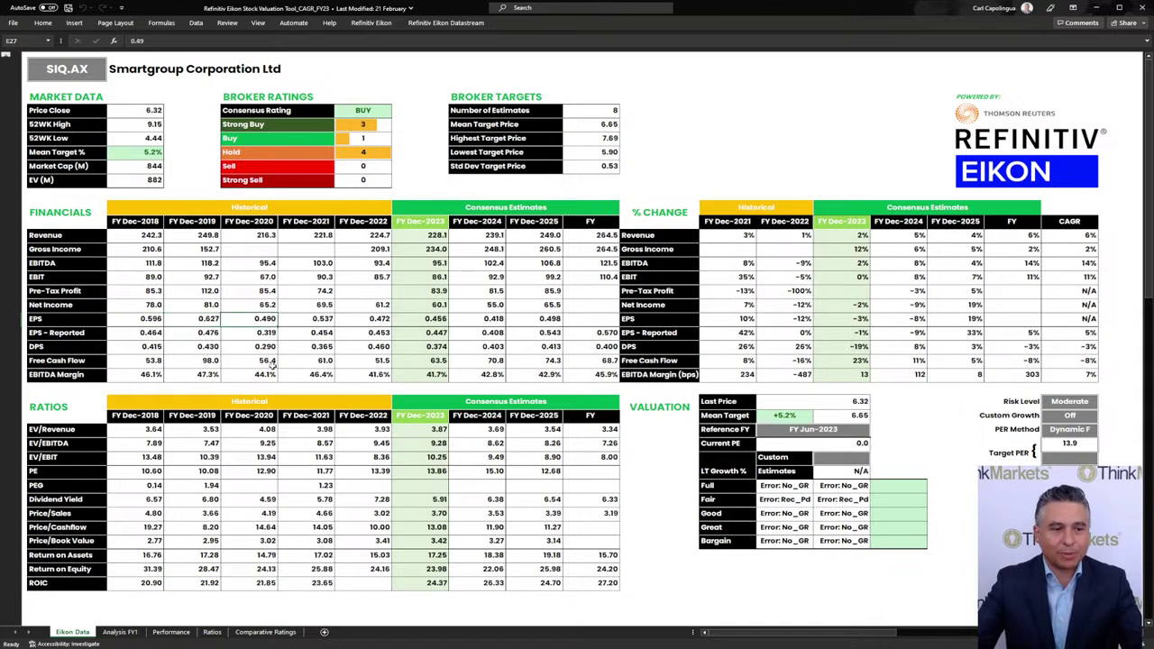
pyautogui.click(362, 320)
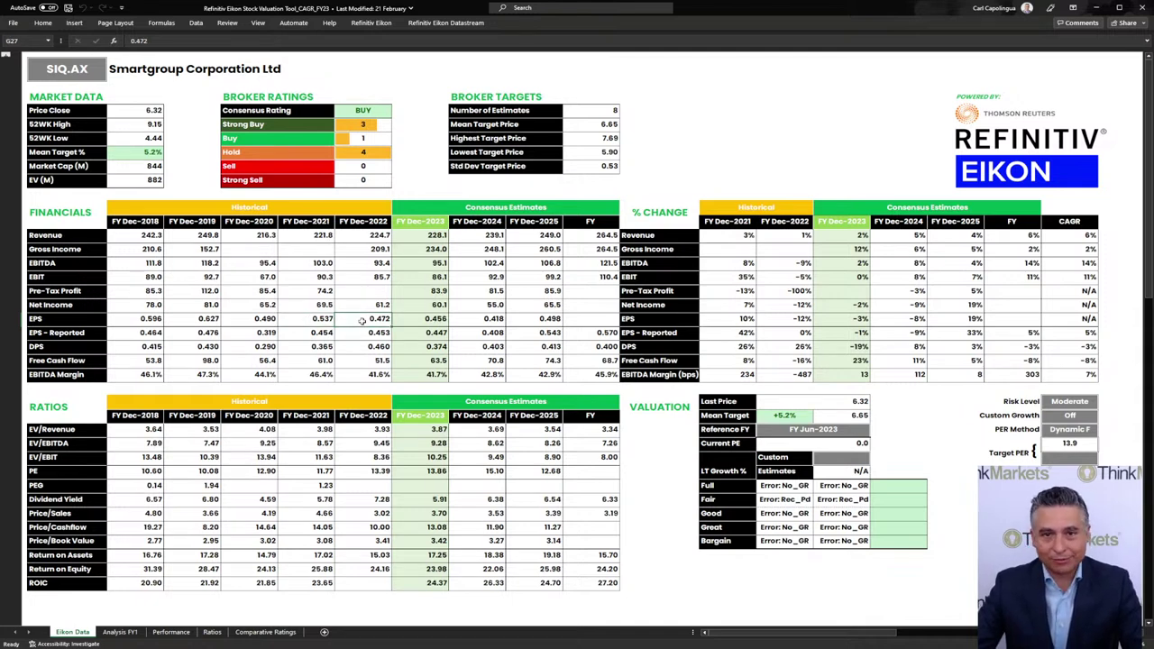
pyautogui.click(413, 320)
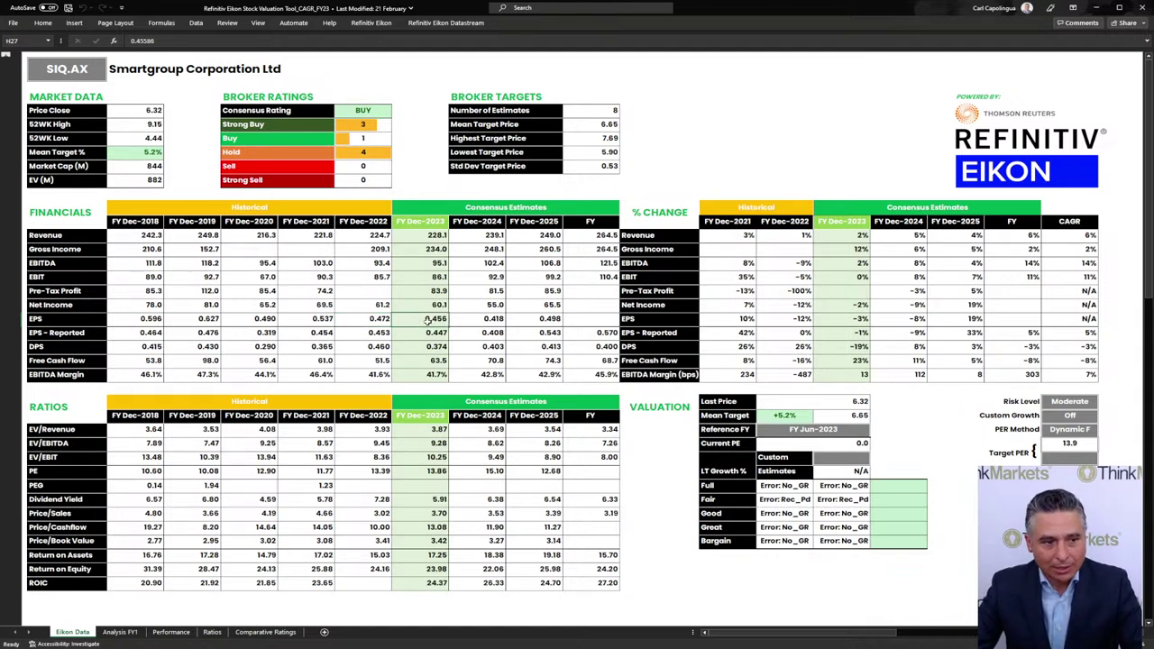
pyautogui.moveTo(427, 320); pyautogui.dragTo(545, 319)
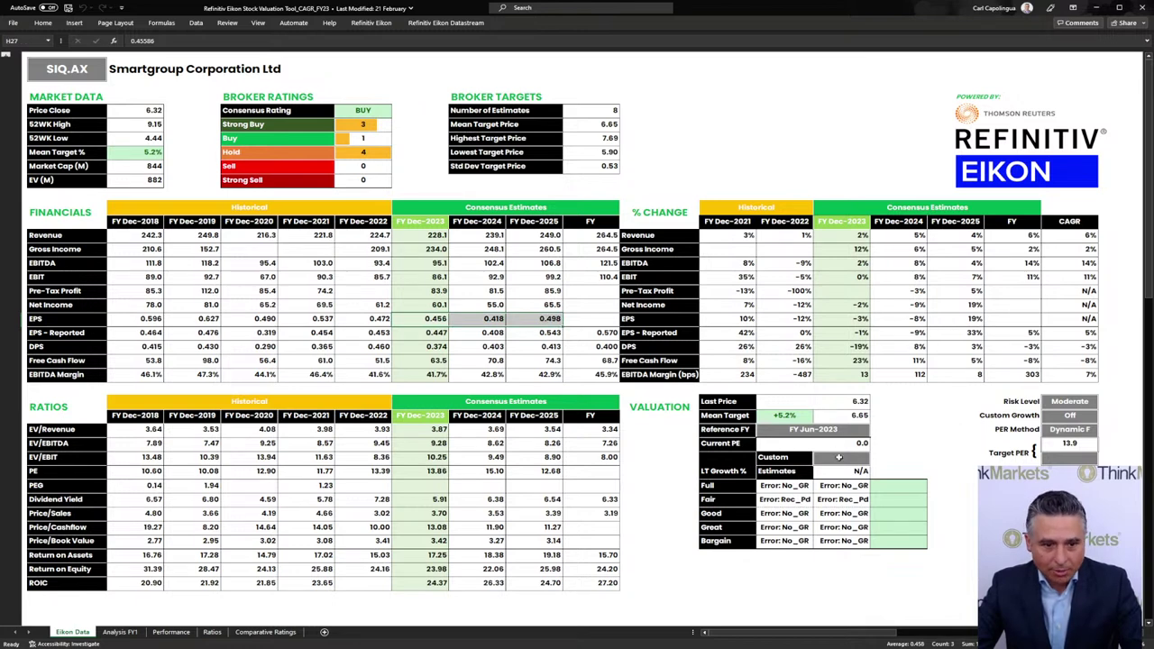
# - Set the valuation's Reference FY to FY Dec-2023 and review the EPS growth estimates and CAGR
pyautogui.click(824, 430)
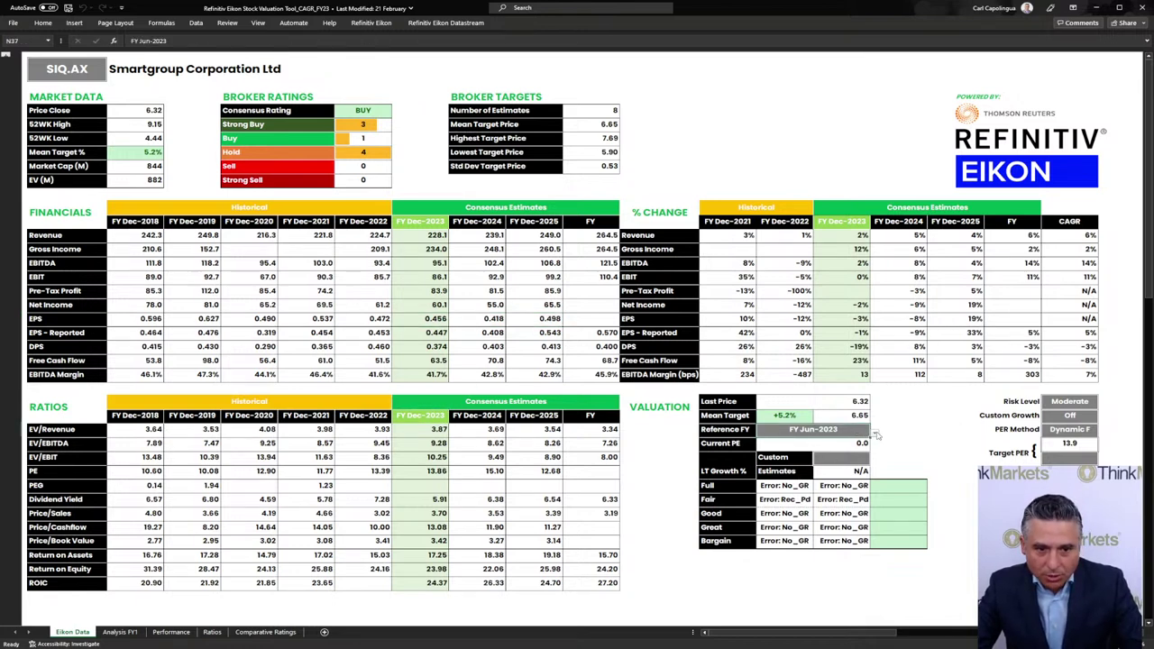
pyautogui.click(873, 433)
pyautogui.click(815, 453)
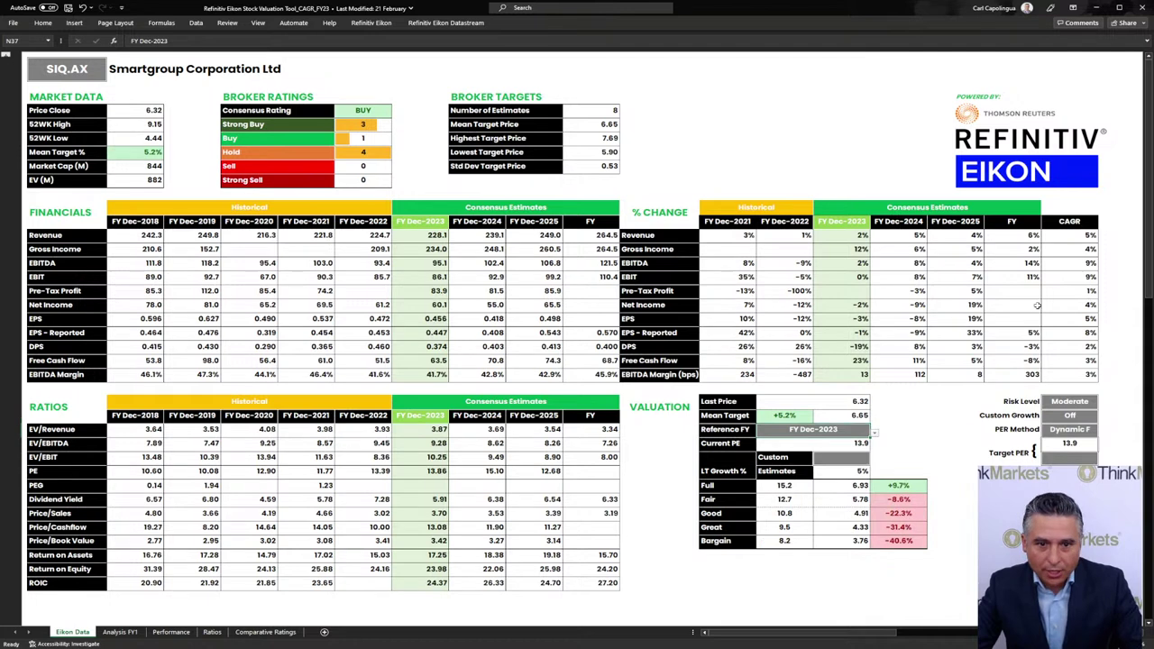
pyautogui.moveTo(1057, 321); pyautogui.dragTo(867, 328)
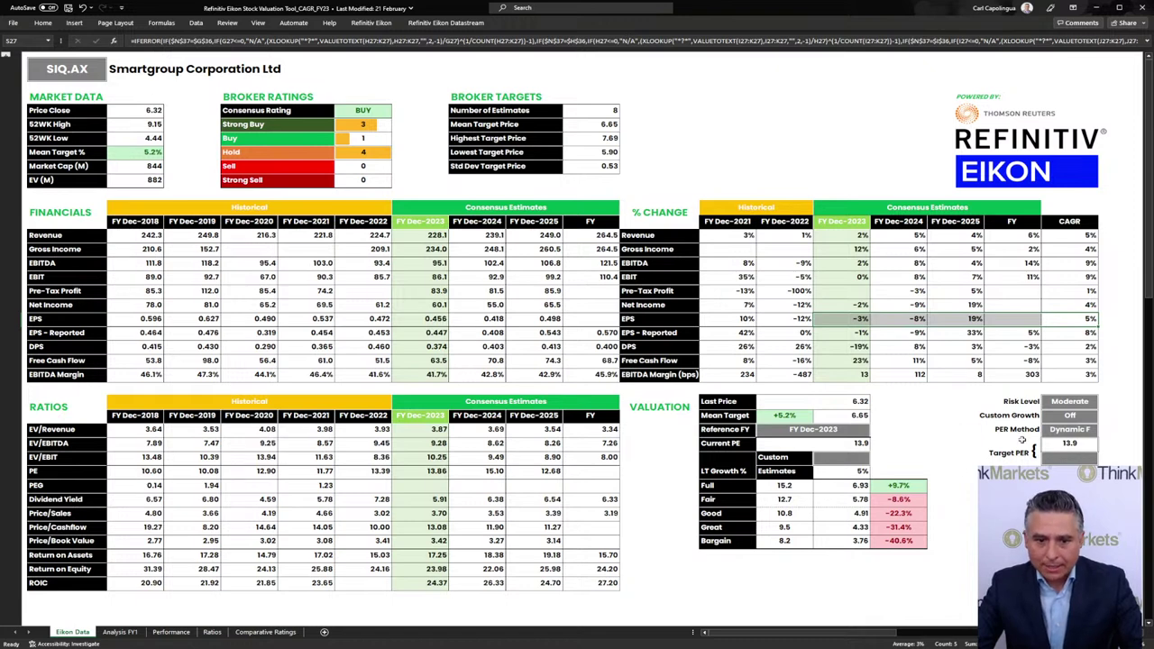
# - Set the valuation's Risk Level to Low and review the target PER, EPS CAGR and historical PE ratios for FY Dec-2018 to FY Dec-2022
pyautogui.click(1051, 402)
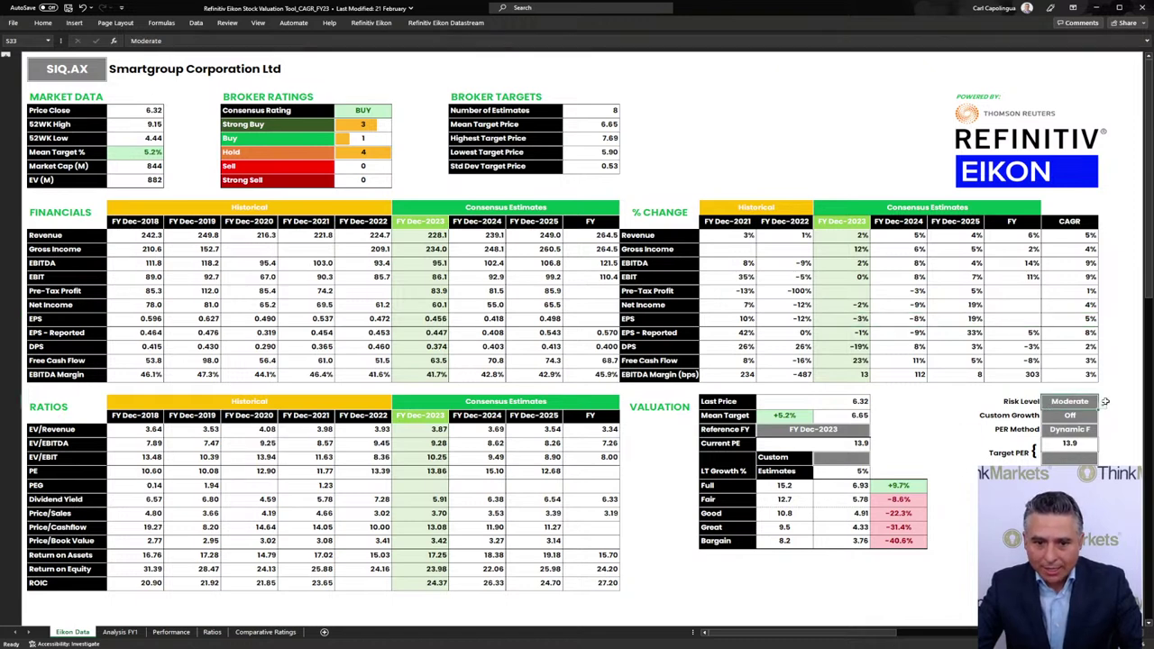
pyautogui.click(1067, 431)
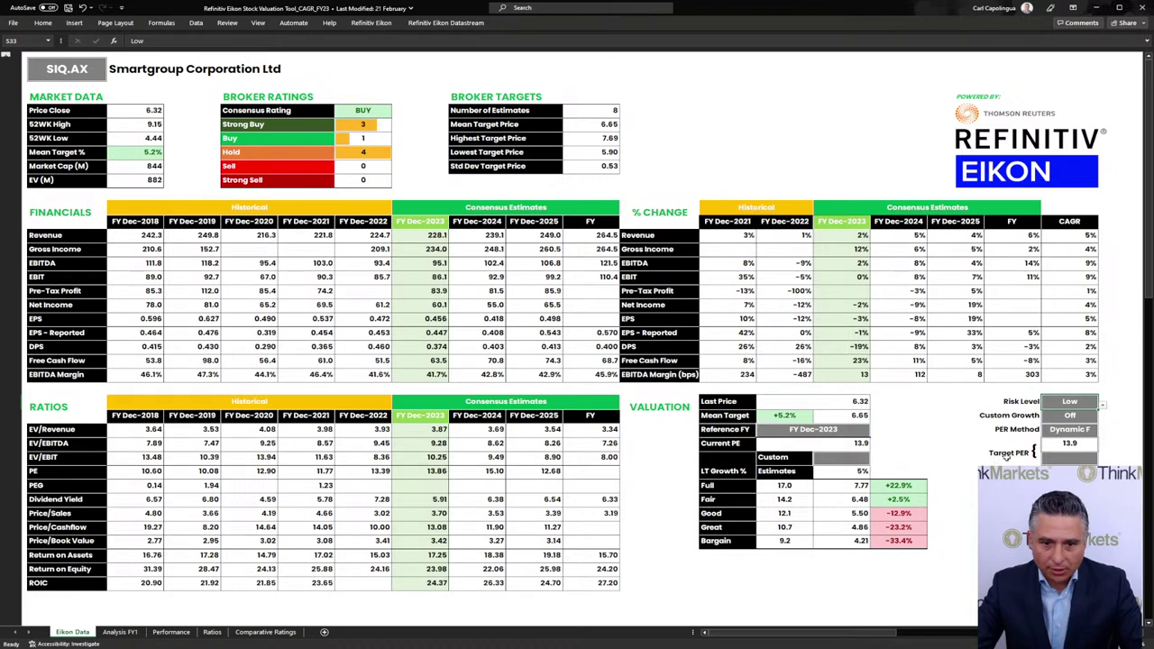
pyautogui.click(1063, 443)
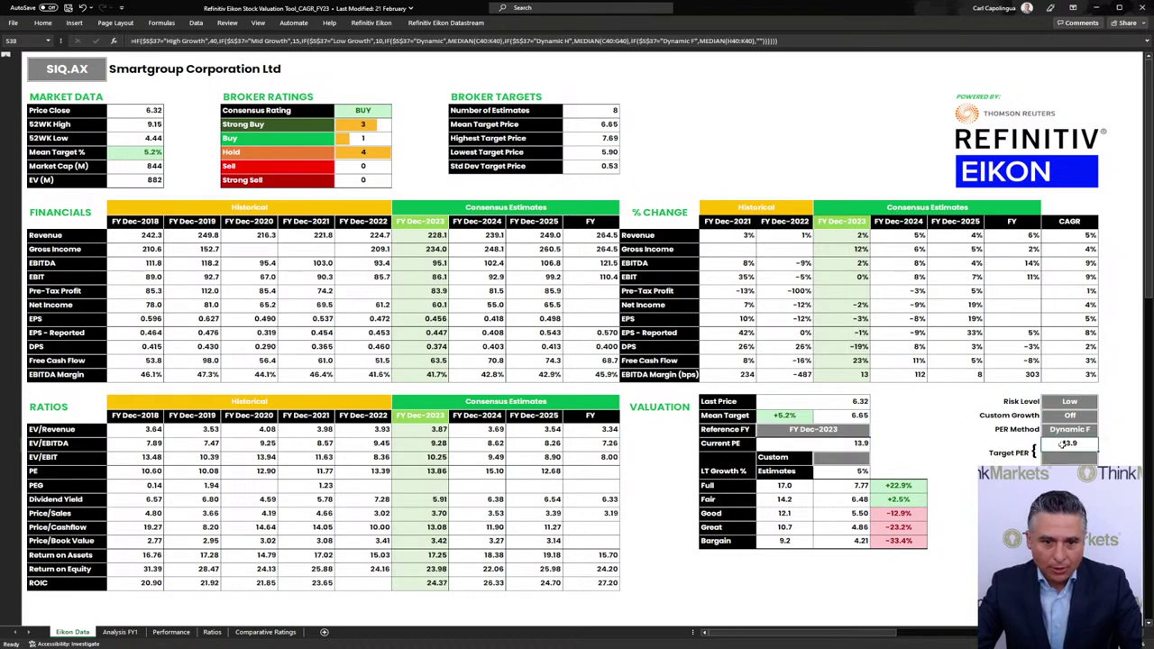
pyautogui.click(1072, 319)
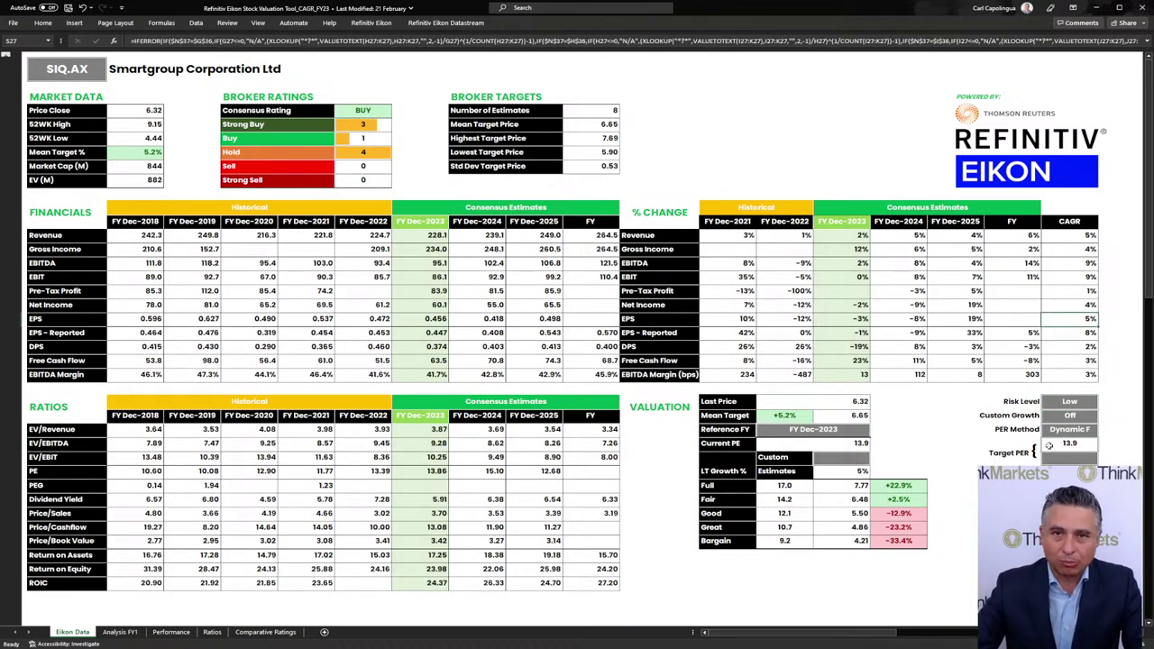
pyautogui.moveTo(133, 475); pyautogui.dragTo(345, 476)
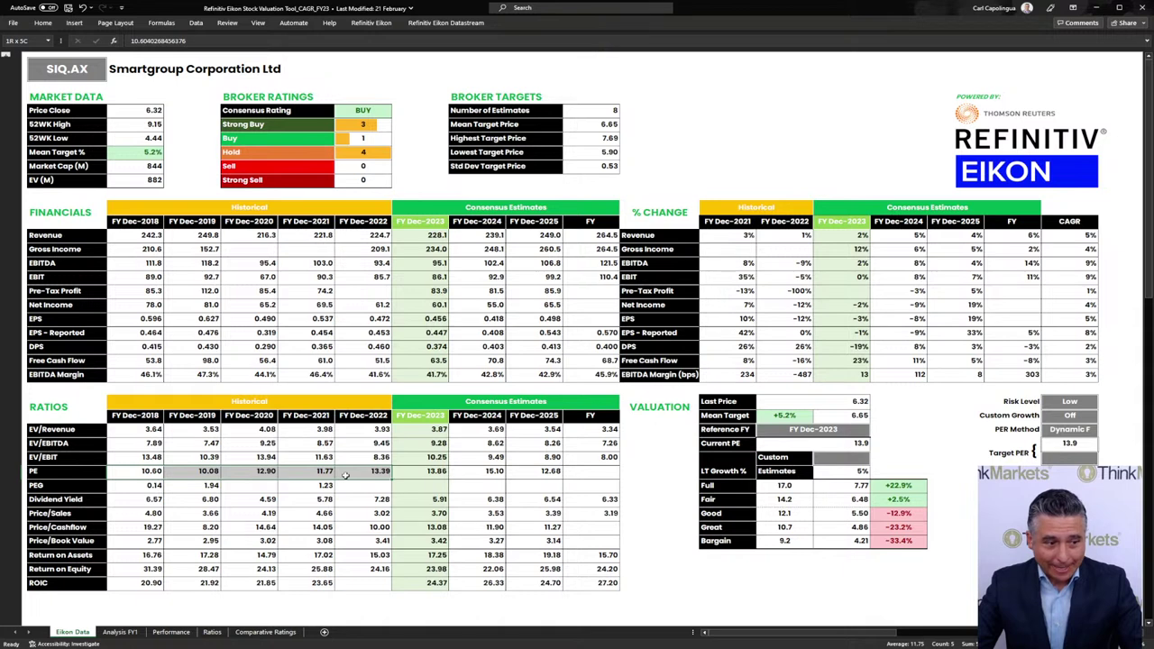
# - Examine SIQ's consensus PE estimates for FY Dec-2023 to FY Dec-2025
pyautogui.moveTo(445, 471); pyautogui.dragTo(532, 470)
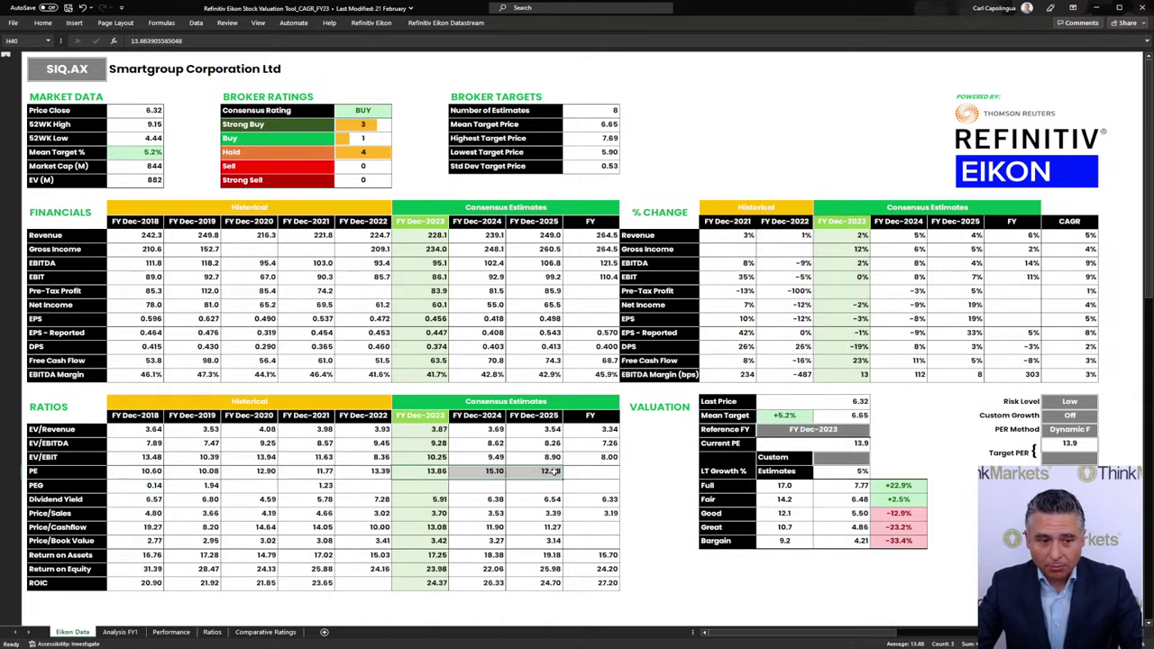
pyautogui.click(601, 473)
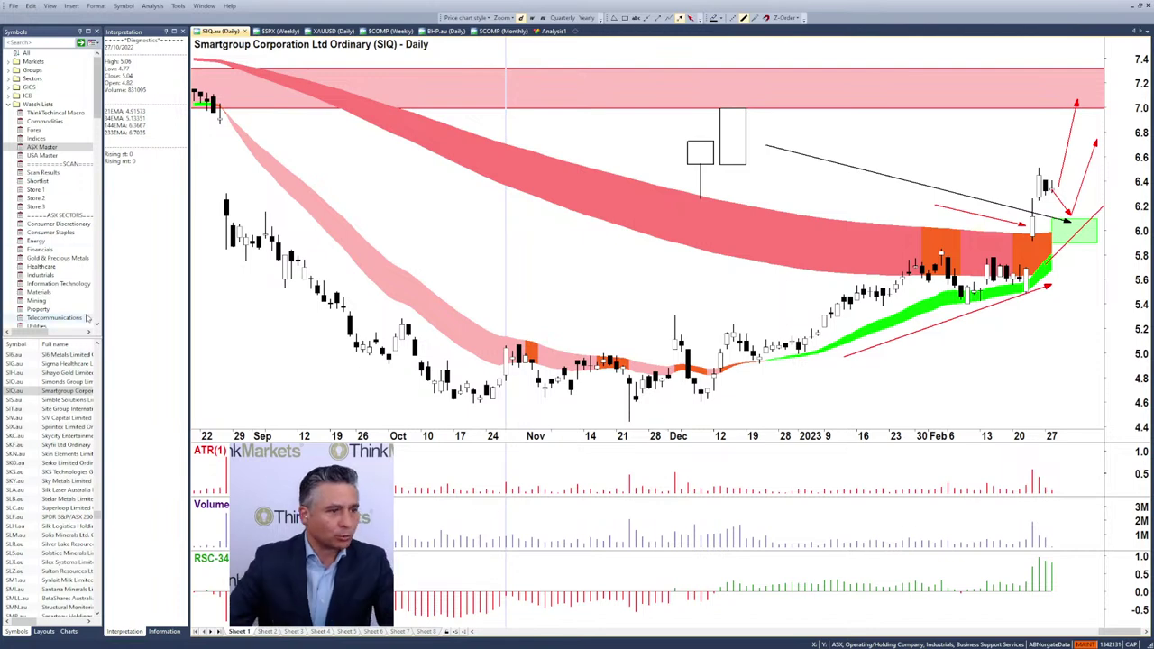
# - Switch to AmiBroker and open the Orica (ORI) daily chart, showing prices back to October 2021
pyautogui.click(12, 394)
pyautogui.write('ori')
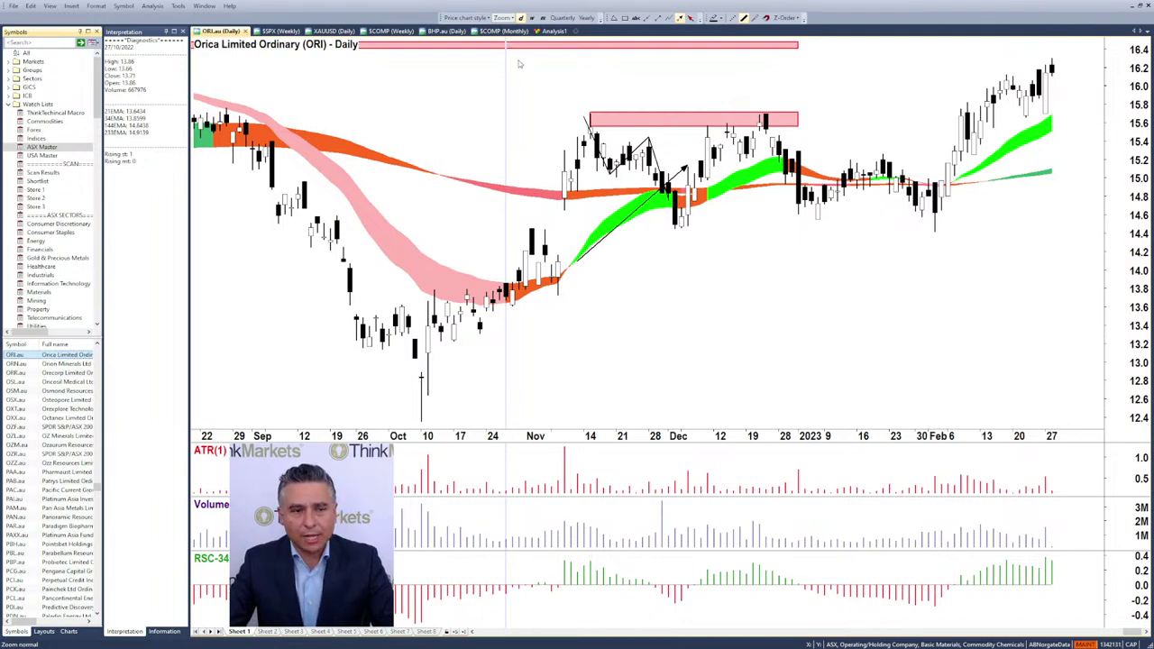
pyautogui.scroll(-5, 518, 63)
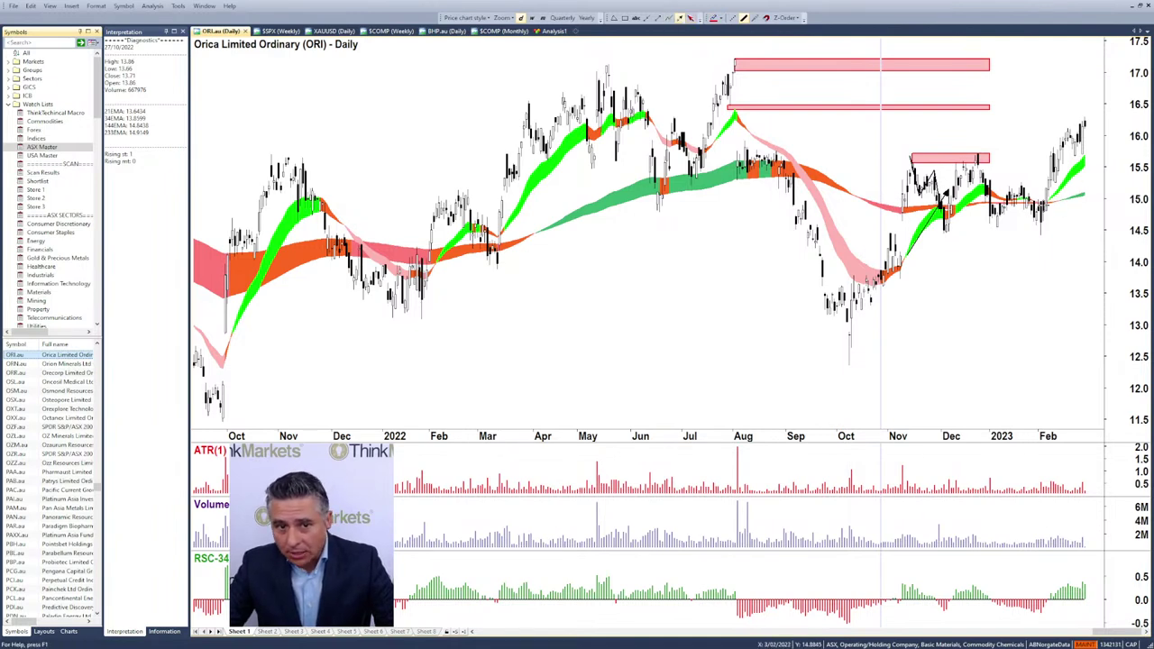
# - Draw red arrows along ORI's long-term ribbon, at its June to September 2022 price touches, and along the February 2023 short-term ribbon
pyautogui.moveTo(1050, 205); pyautogui.dragTo(1098, 191)
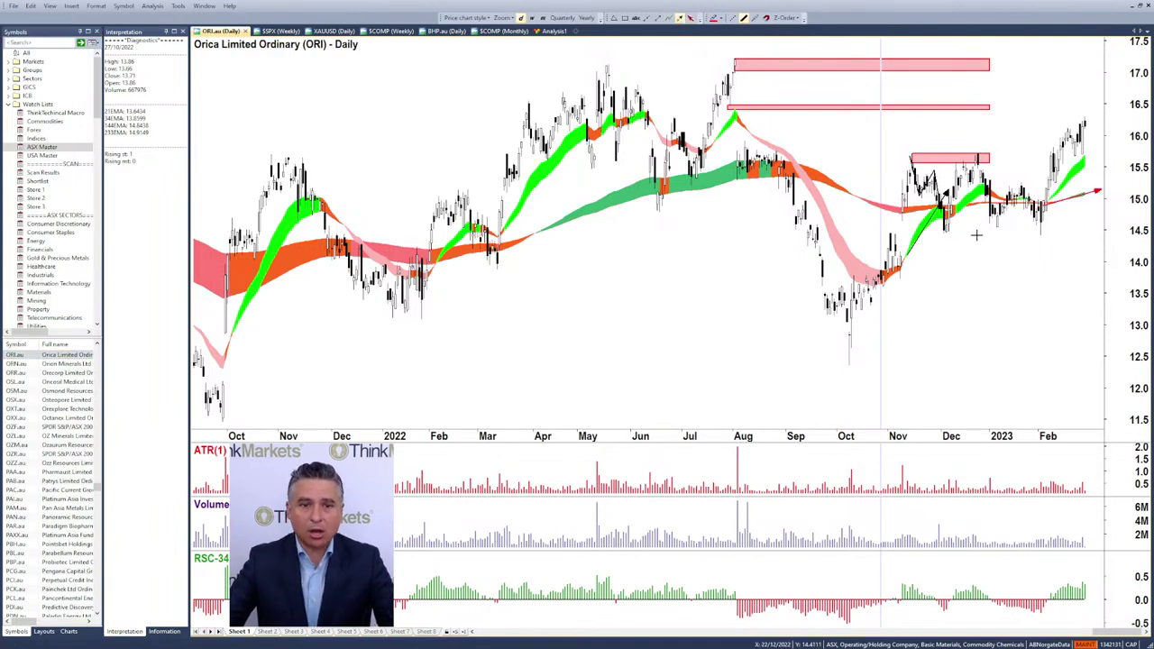
pyautogui.moveTo(794, 170); pyautogui.dragTo(829, 174)
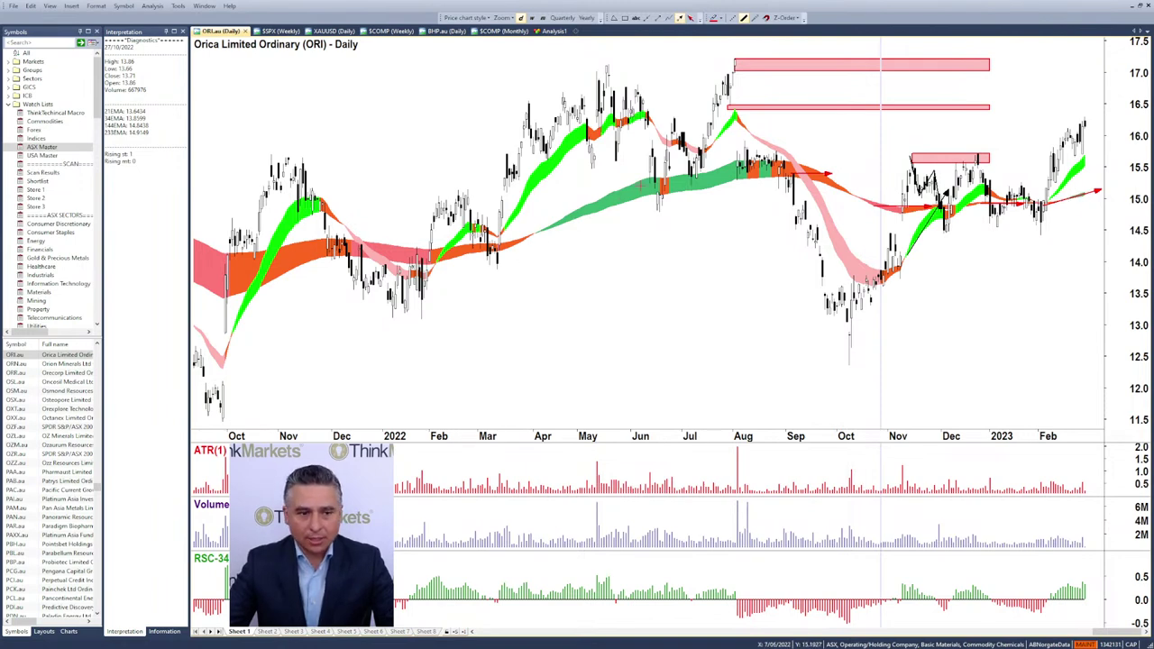
pyautogui.moveTo(647, 229); pyautogui.dragTo(658, 195)
pyautogui.moveTo(737, 202); pyautogui.dragTo(737, 178)
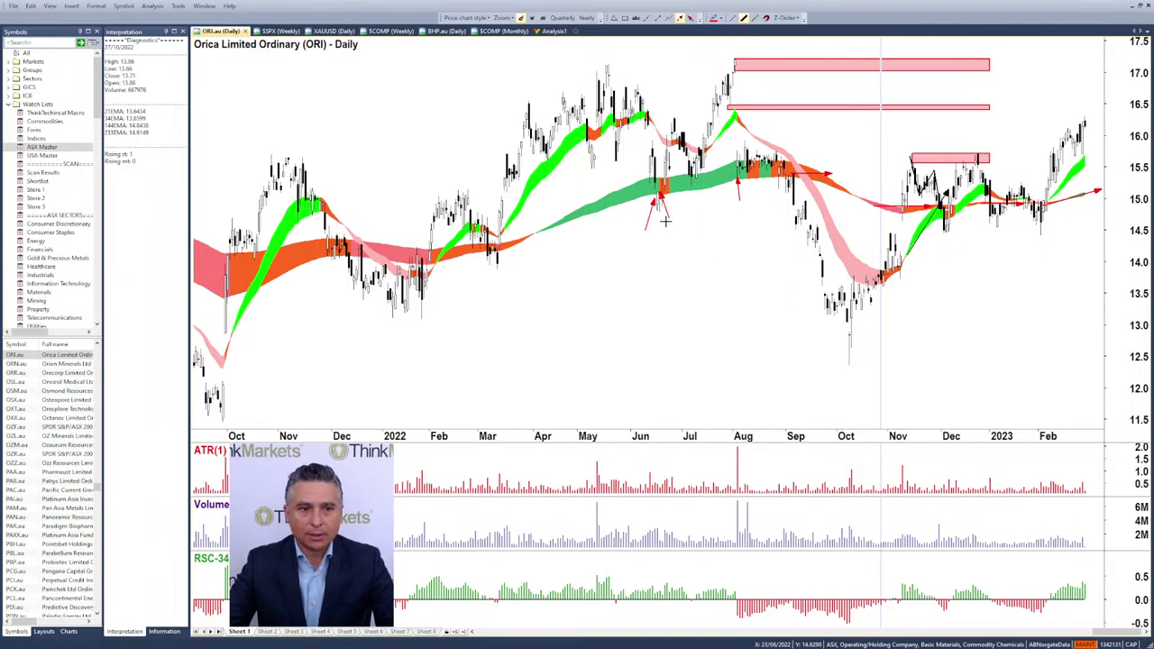
pyautogui.moveTo(786, 164); pyautogui.dragTo(800, 149)
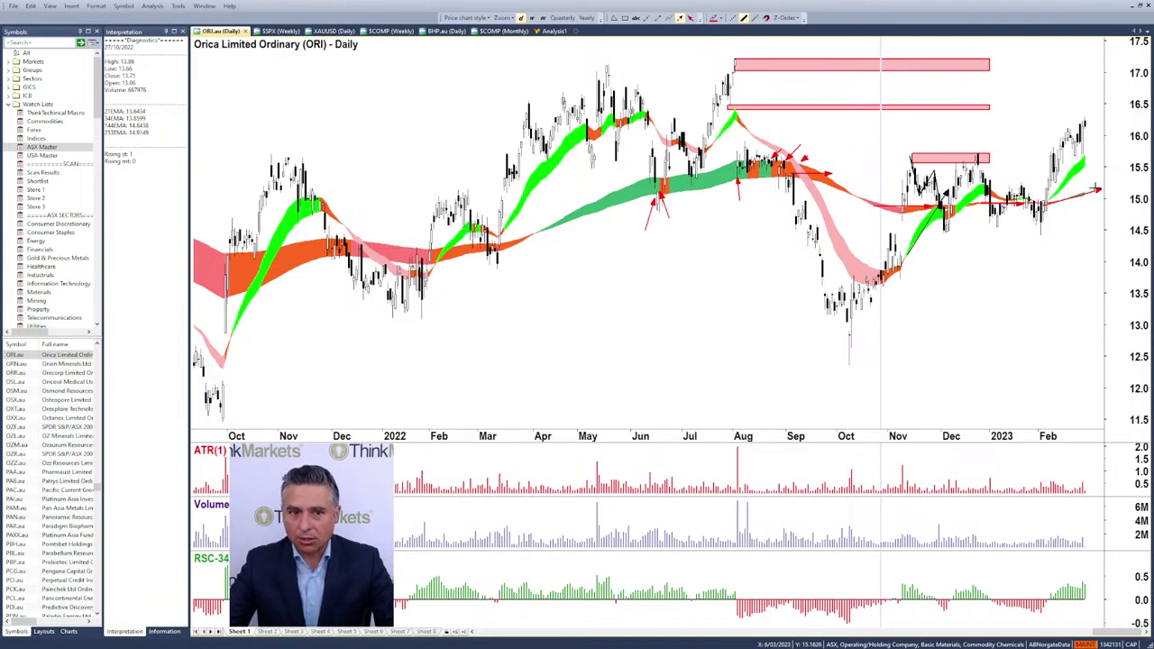
pyautogui.moveTo(1070, 178); pyautogui.dragTo(1081, 164)
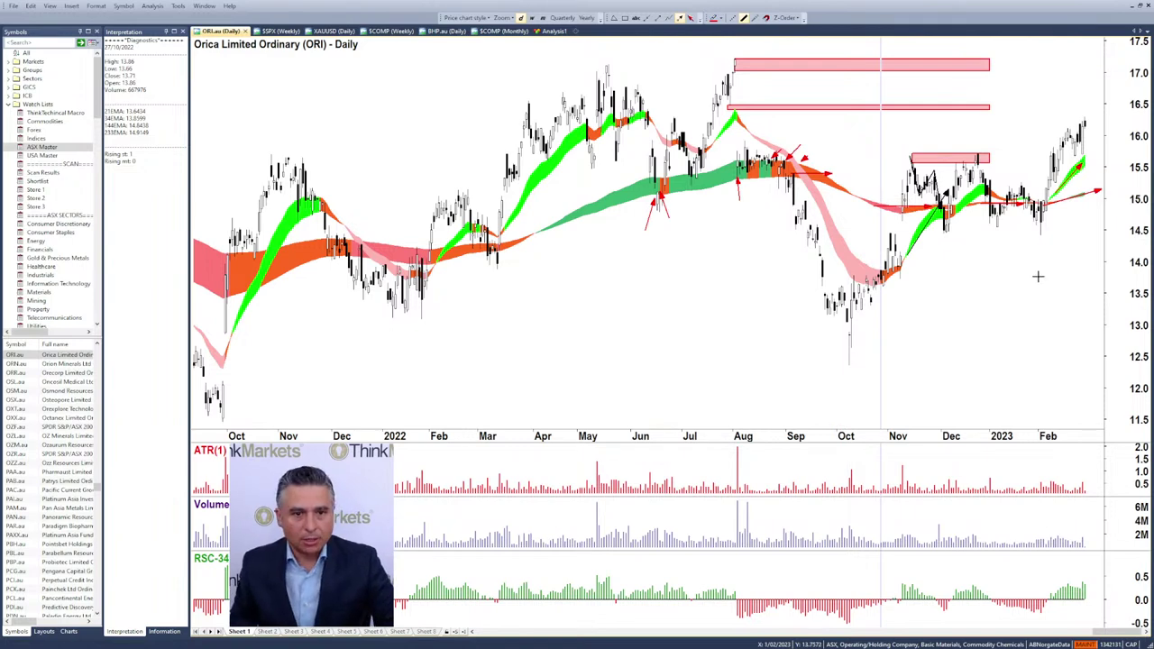
# - Extend the upper pink supply zone above 17.0 to the right edge of the ORI chart
pyautogui.scroll(2, 1037, 276)
pyautogui.scroll(-1, 1037, 277)
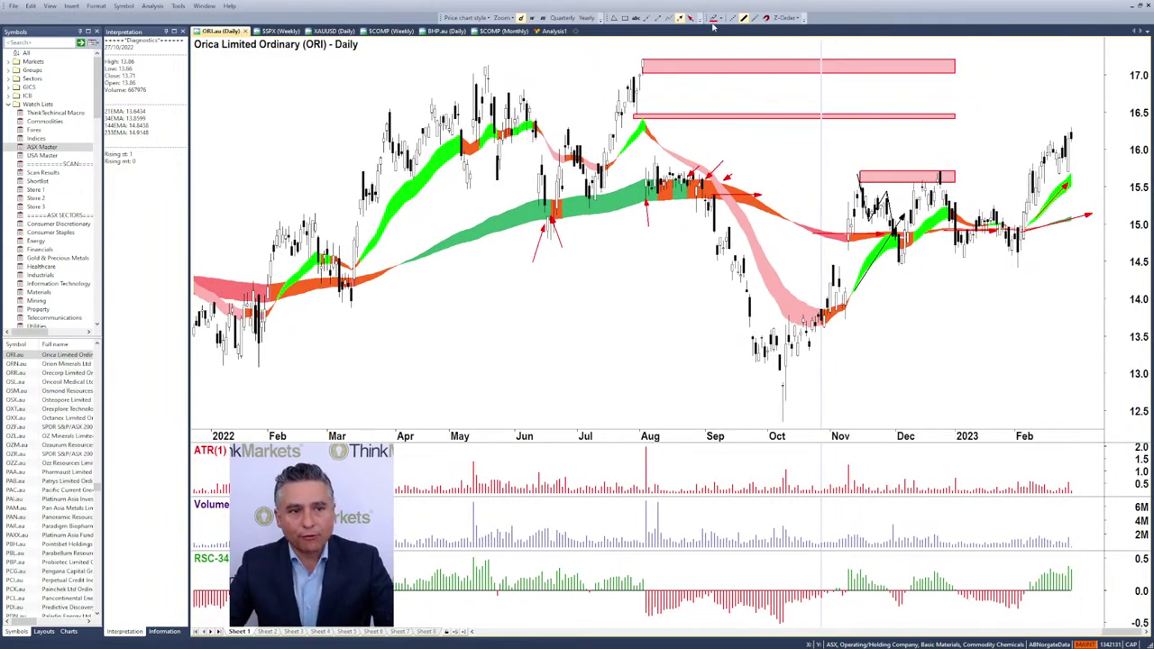
pyautogui.click(698, 70)
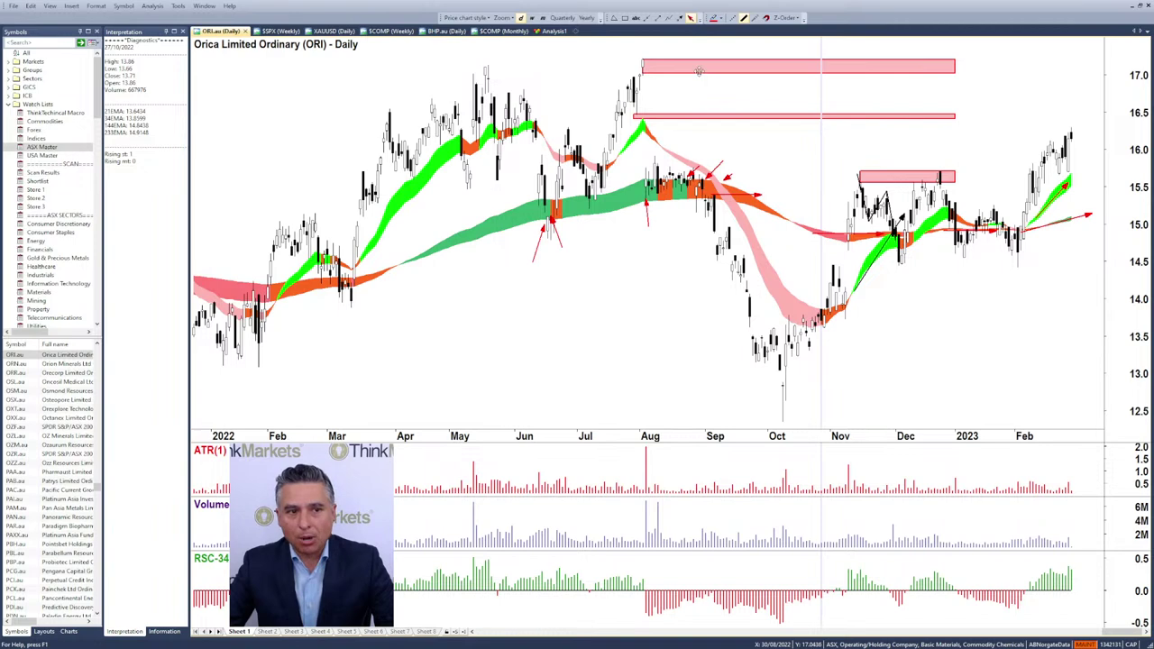
pyautogui.click(755, 19)
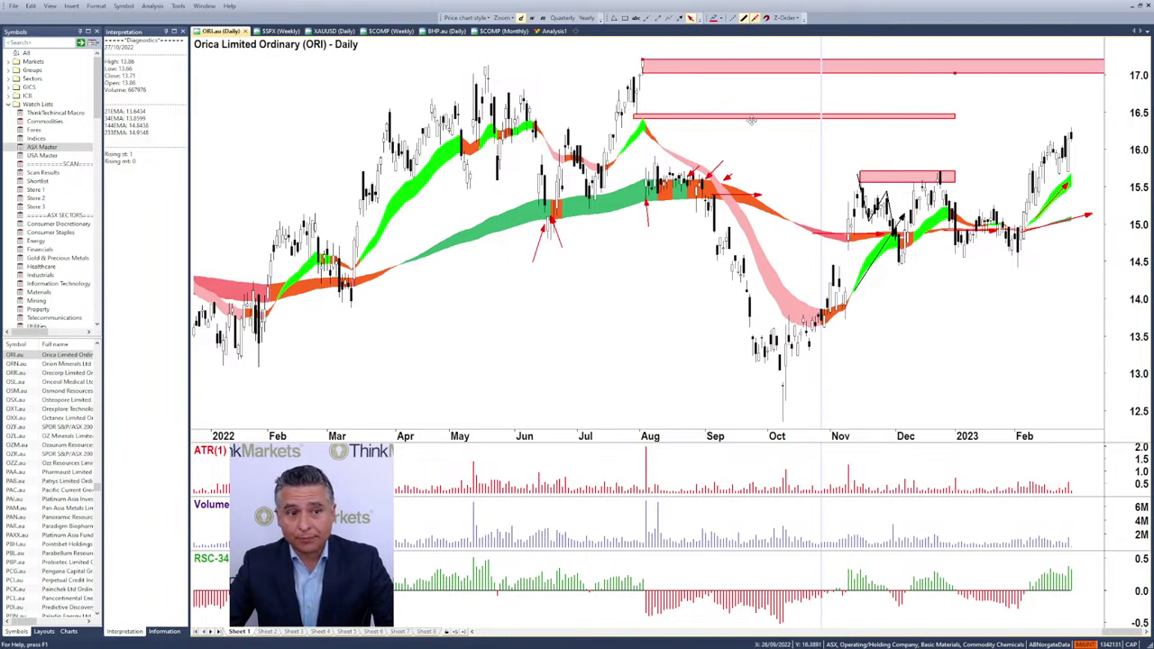
# - Move the thin pink supply zone slightly up to about 16.5 and extend it to the chart's right edge
pyautogui.click(657, 118)
pyautogui.moveTo(656, 118); pyautogui.dragTo(658, 111)
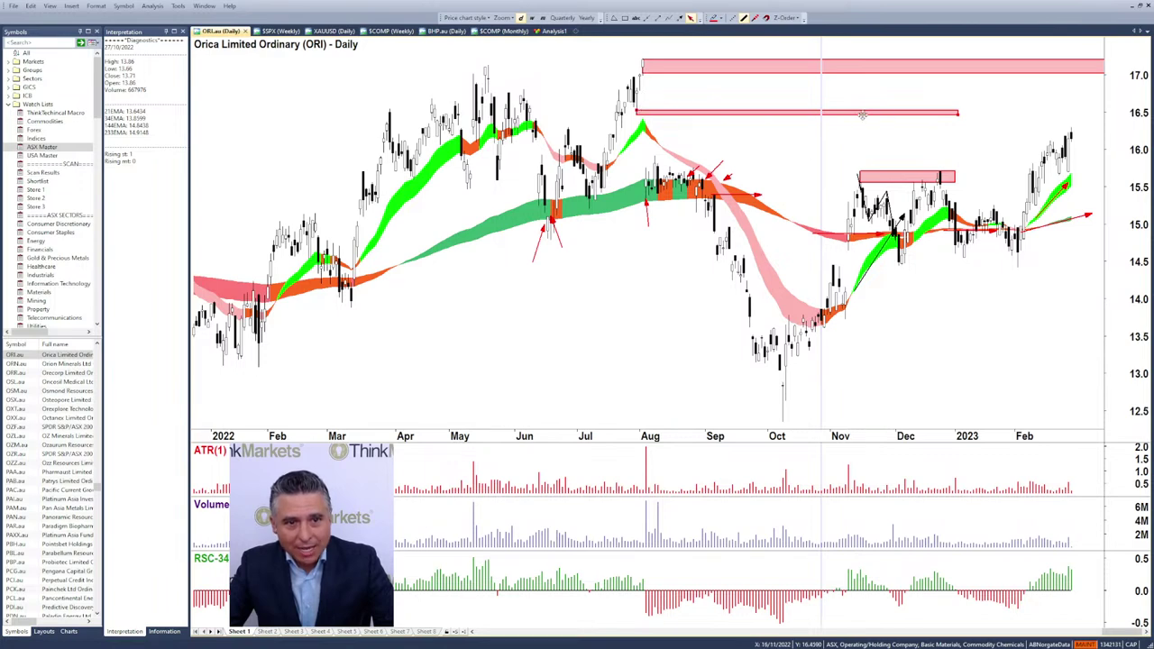
pyautogui.click(754, 20)
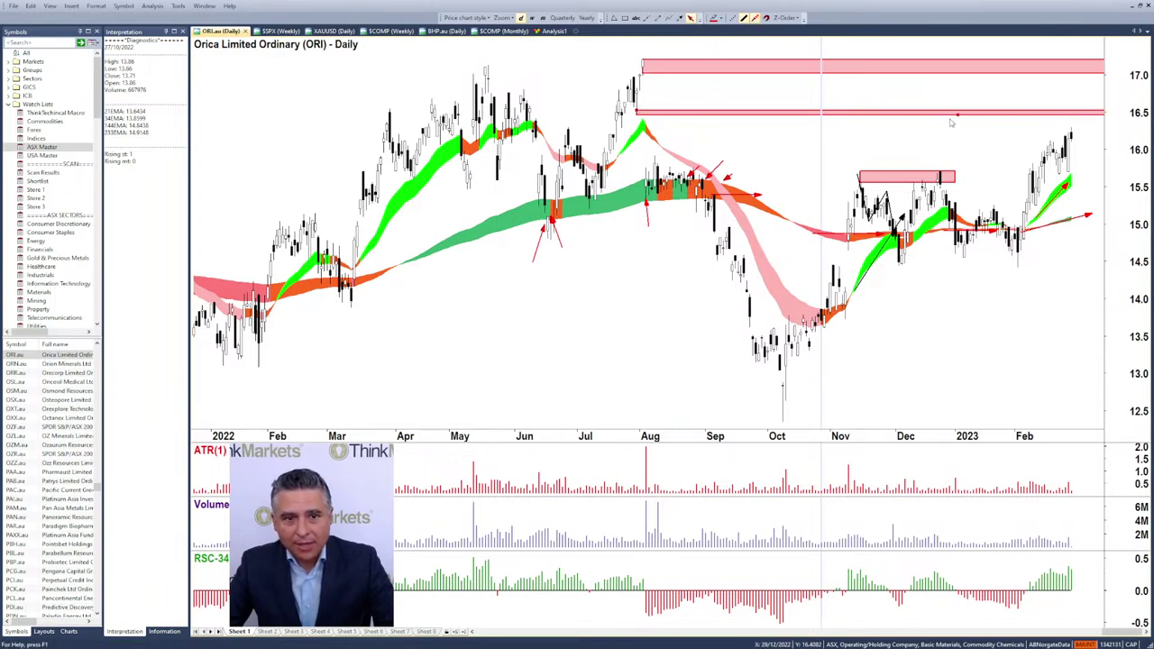
# - Label the supply zone near 16.5 with POD below its August 2022 start and POS above its February 2023 end, adjusting both labels' positions
pyautogui.click(636, 17)
pyautogui.click(628, 126)
pyautogui.write('POD')
pyautogui.click(1041, 100)
pyautogui.write('PO')
pyautogui.press('BackSpace')
pyautogui.press('BackSpace')
pyautogui.write('POS')
pyautogui.click(1021, 142)
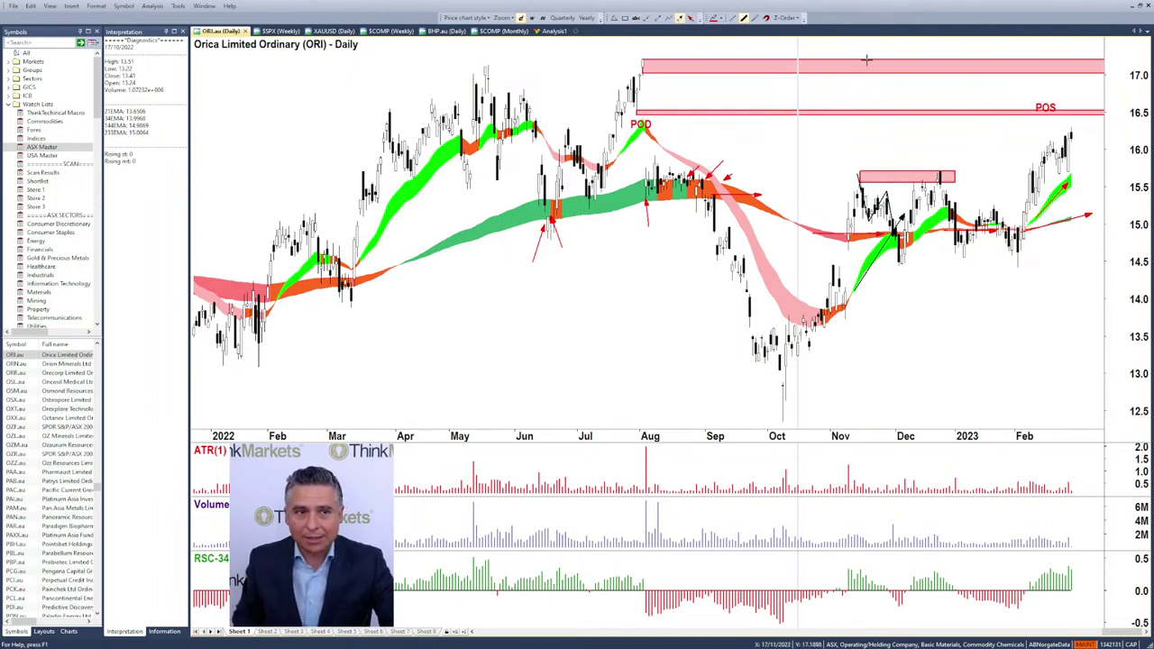
pyautogui.moveTo(1038, 105); pyautogui.dragTo(1041, 100)
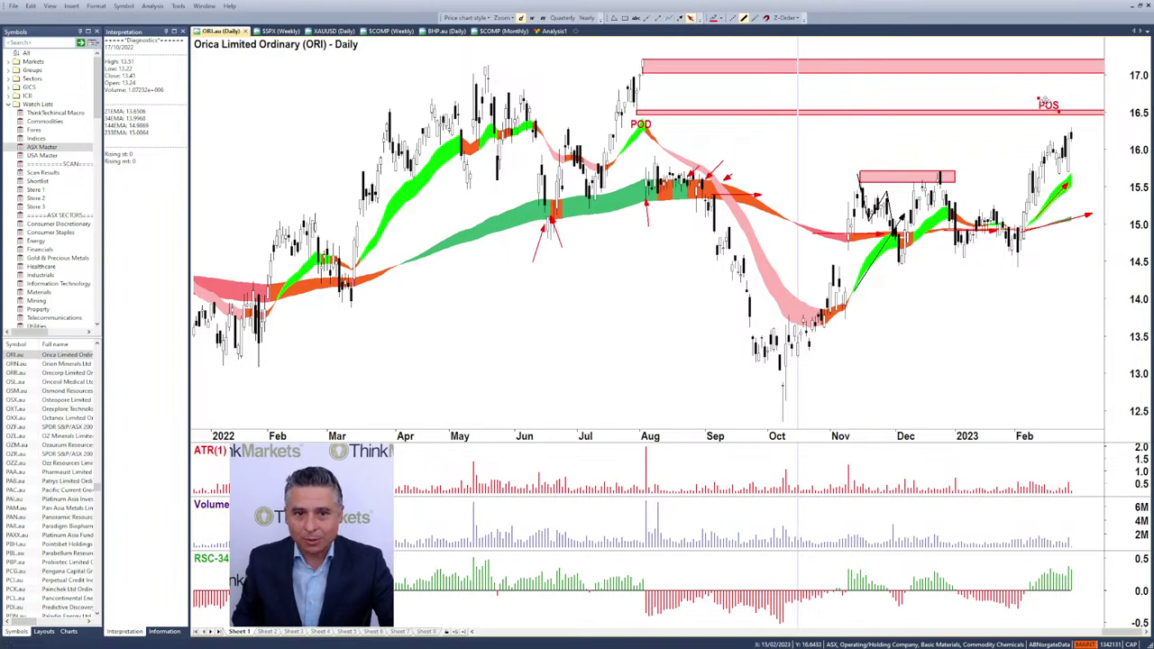
pyautogui.moveTo(640, 123); pyautogui.dragTo(637, 120)
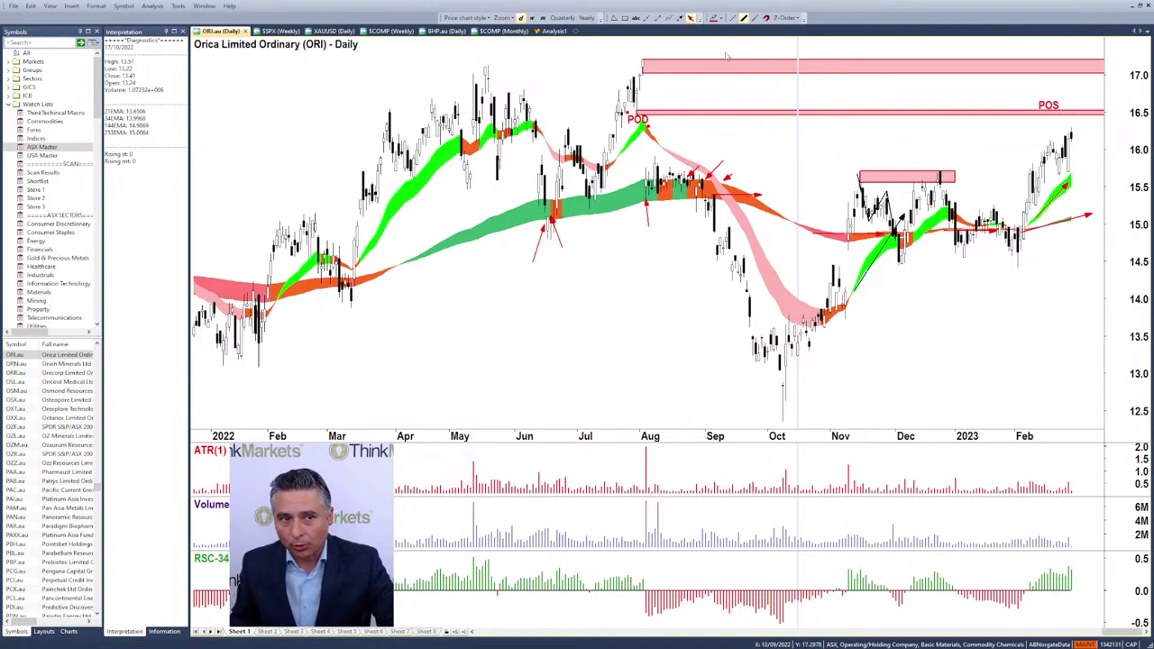
# - Label the upper supply zone MPOS near February 2023
pyautogui.click(682, 18)
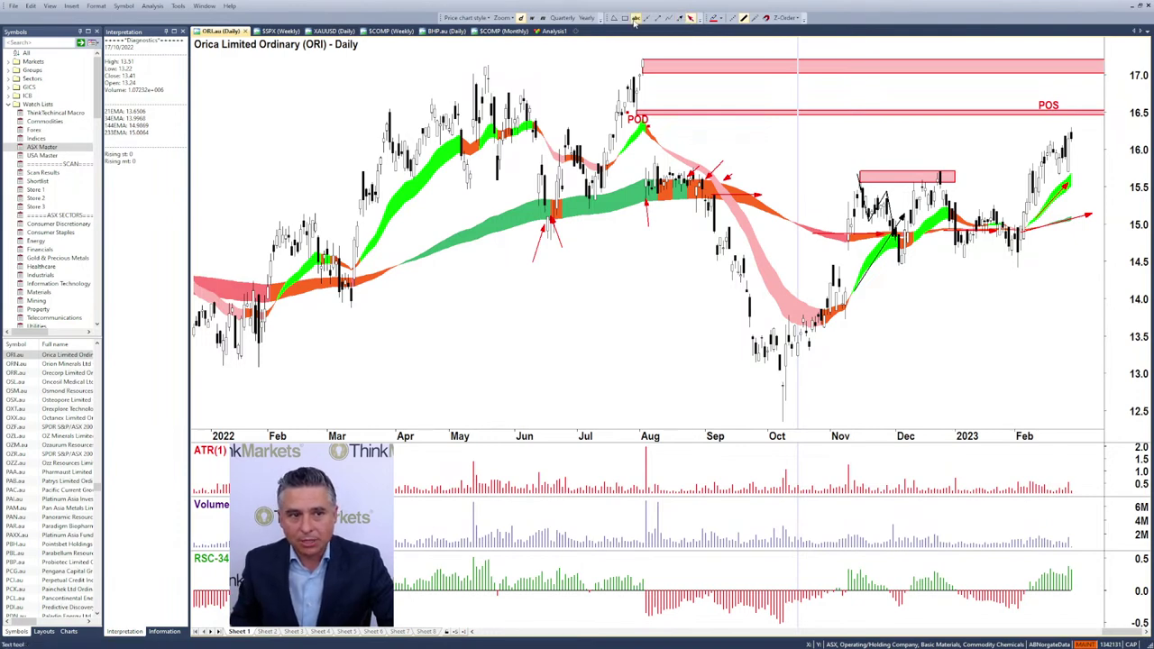
pyautogui.click(1030, 64)
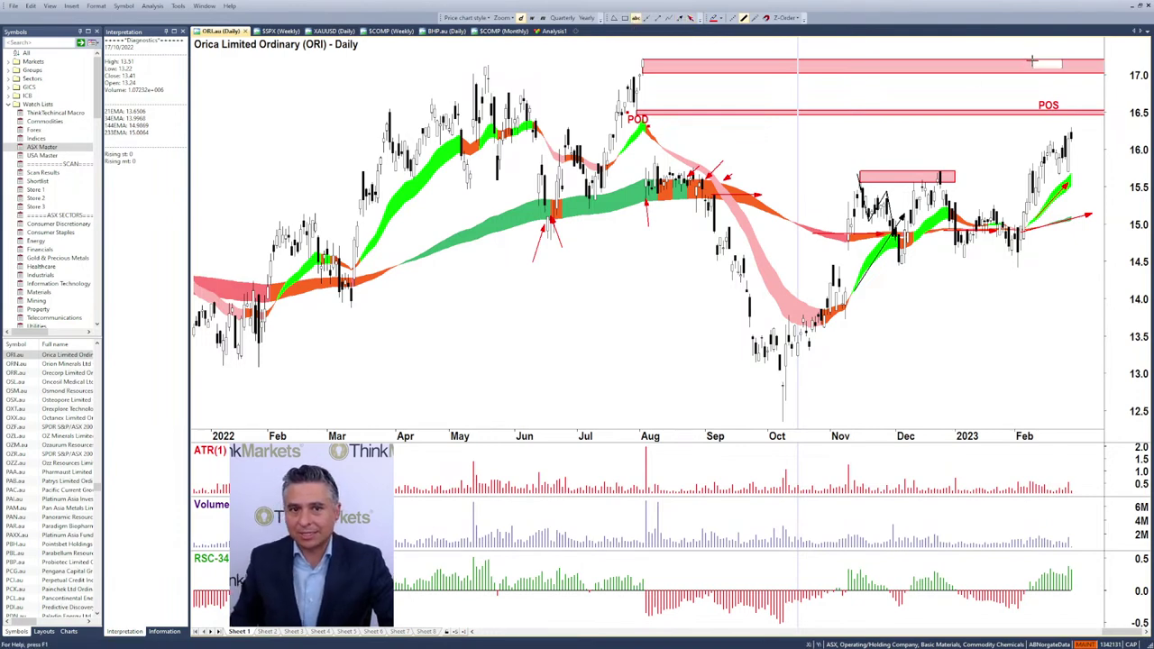
pyautogui.write('M')
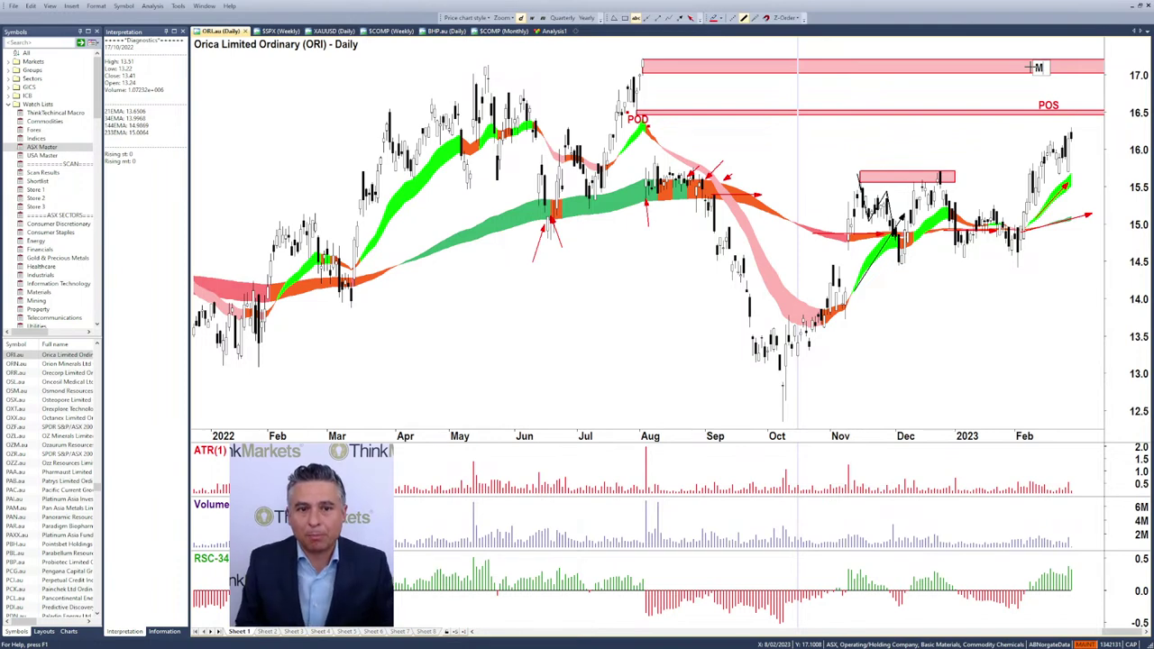
pyautogui.write('POS')
pyautogui.click(997, 90)
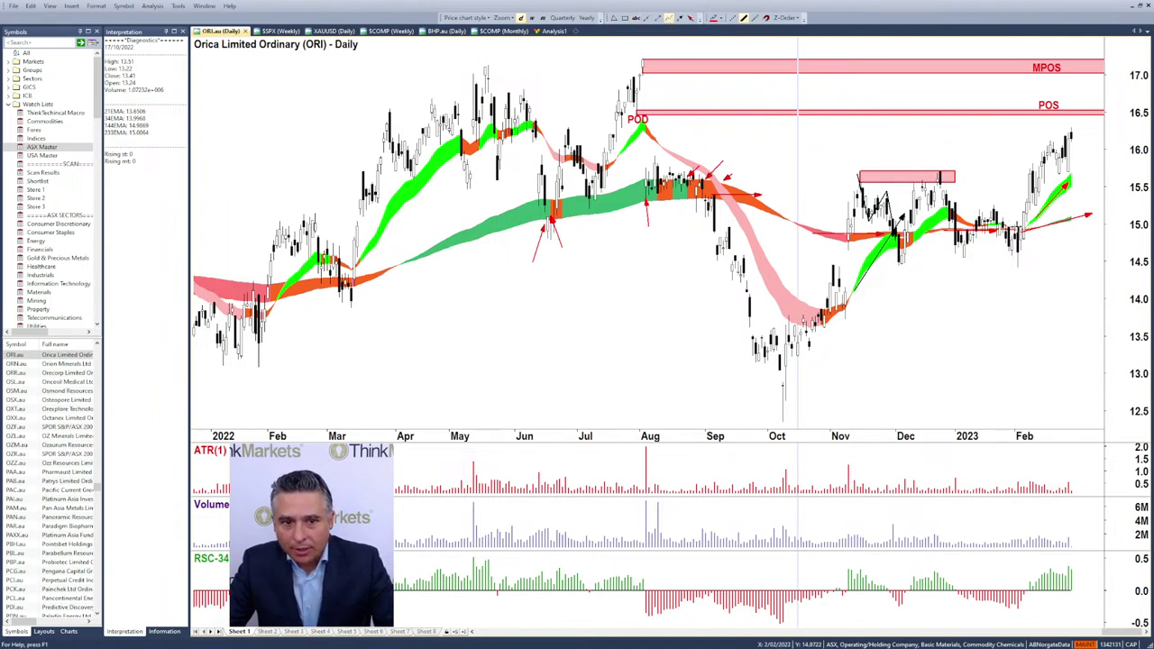
# - Trace ORI's February 2023 price swings with a red zigzag line up to the latest high
pyautogui.moveTo(1030, 162)
pyautogui.mouseDown()
pyautogui.moveTo(1018, 257)
pyautogui.moveTo(1030, 209)
pyautogui.mouseUp()
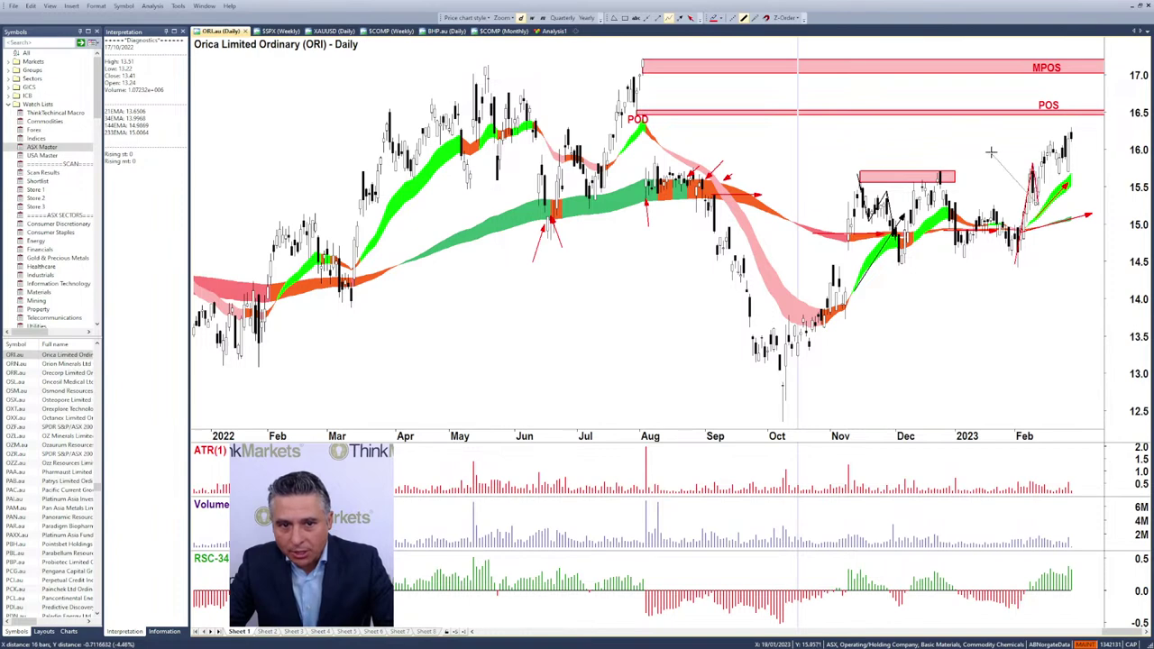
pyautogui.moveTo(1050, 140)
pyautogui.mouseDown()
pyautogui.moveTo(1055, 173)
pyautogui.moveTo(1060, 146)
pyautogui.moveTo(1071, 155)
pyautogui.mouseUp()
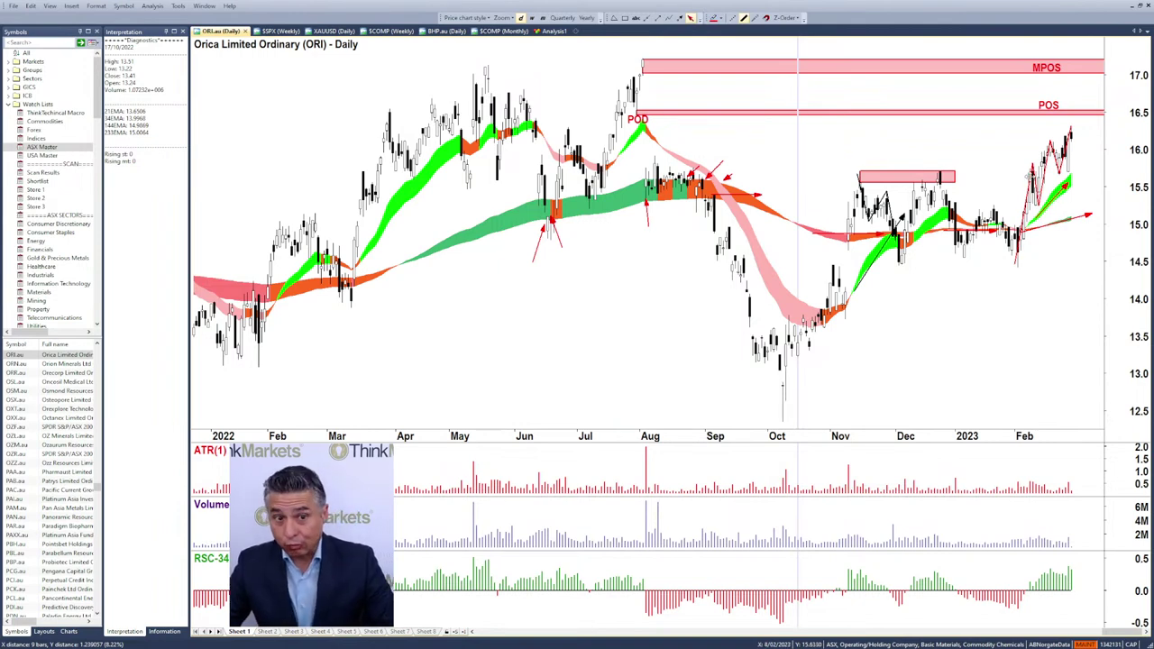
# - Draw a rising example zigzag with three peaks and three pullbacks in the empty area below the April to July 2022 prices
pyautogui.click(393, 418)
pyautogui.click(440, 367)
pyautogui.click(451, 397)
pyautogui.click(496, 334)
pyautogui.click(508, 355)
pyautogui.click(562, 283)
pyautogui.click(570, 305)
pyautogui.doubleClick(612, 256)
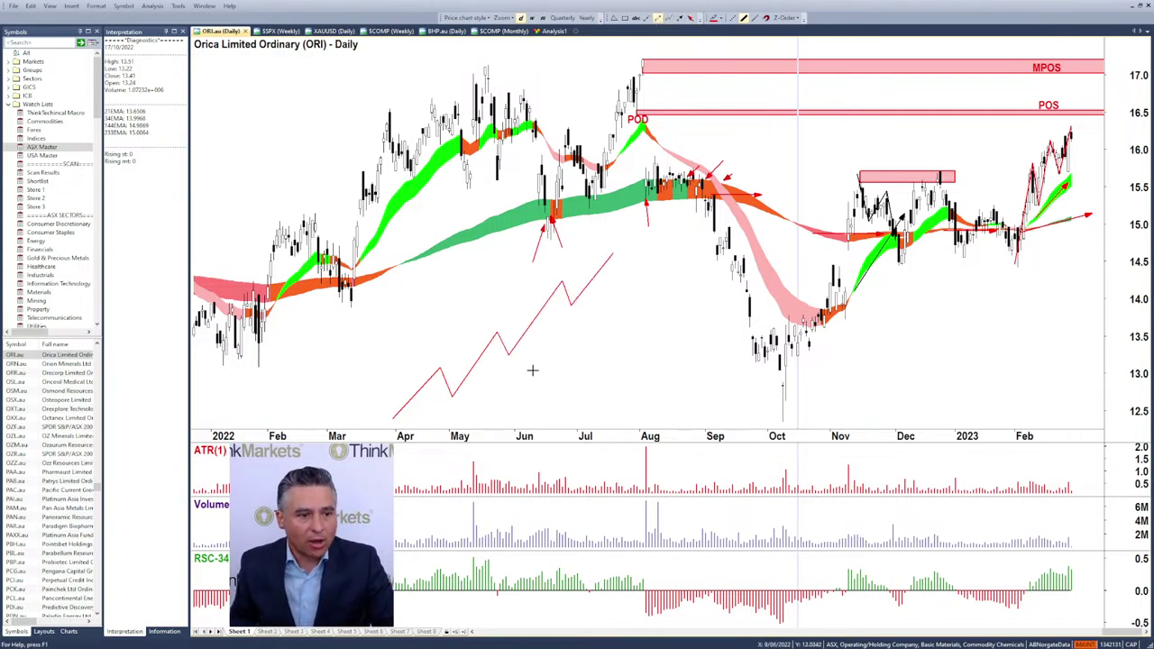
# - Draw short horizontal lines at the example zigzag's last trough and second peak, and label the trough T0 = POD
pyautogui.moveTo(553, 306); pyautogui.dragTo(596, 305)
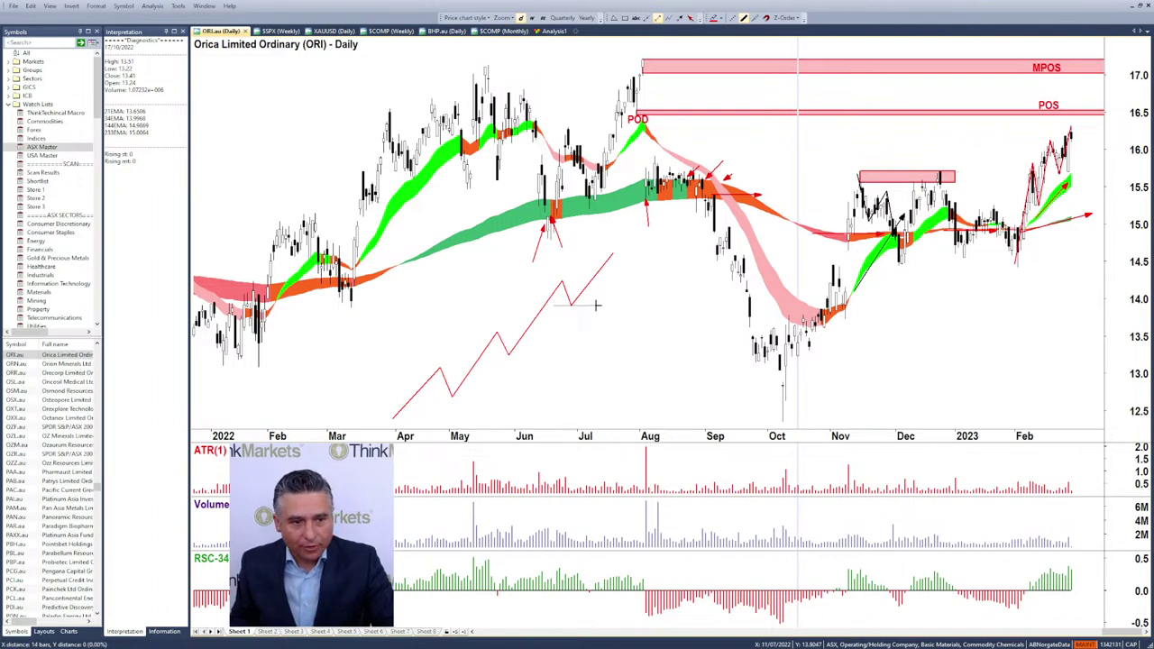
pyautogui.moveTo(469, 329); pyautogui.dragTo(515, 329)
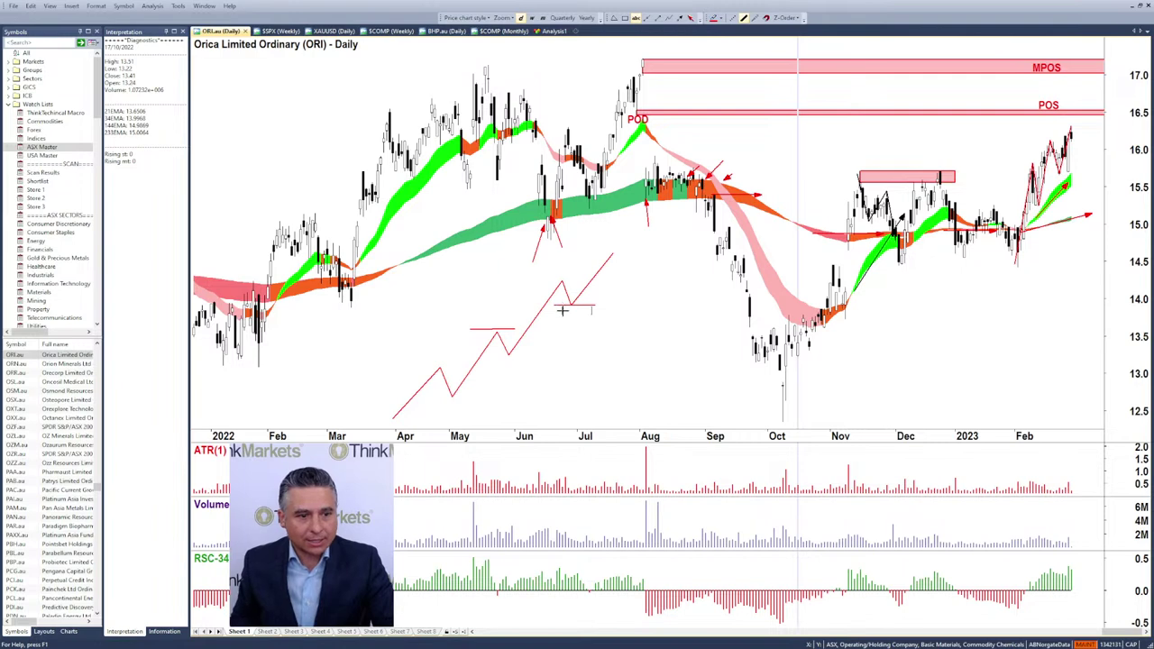
pyautogui.write('0')
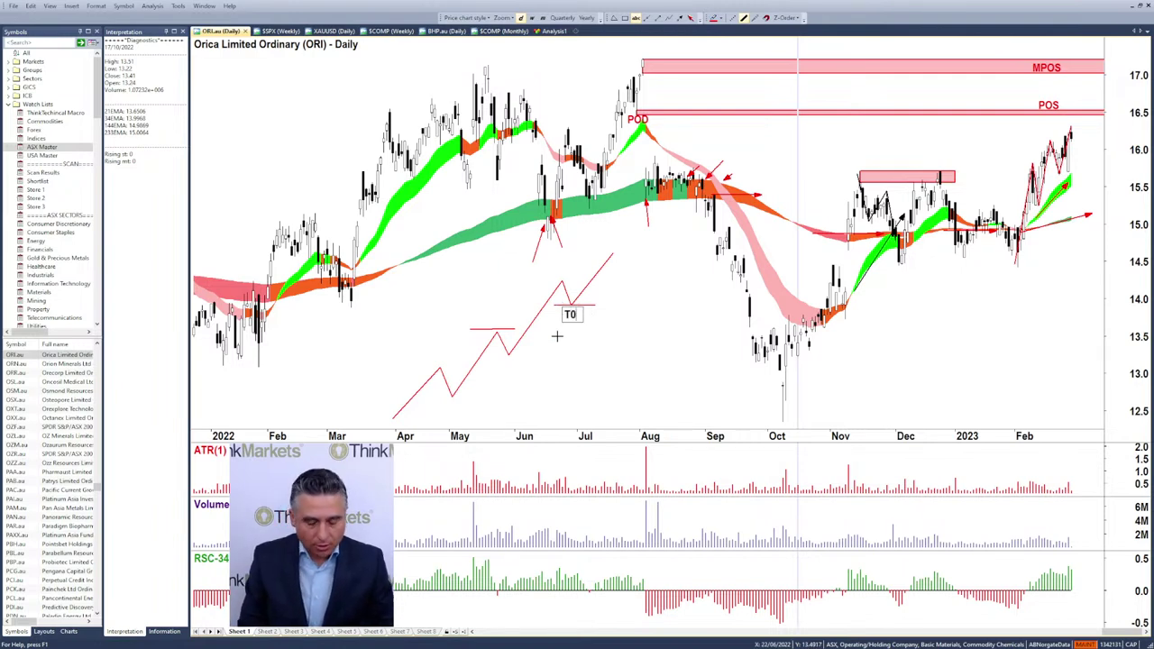
pyautogui.write(' = POD')
pyautogui.click(557, 336)
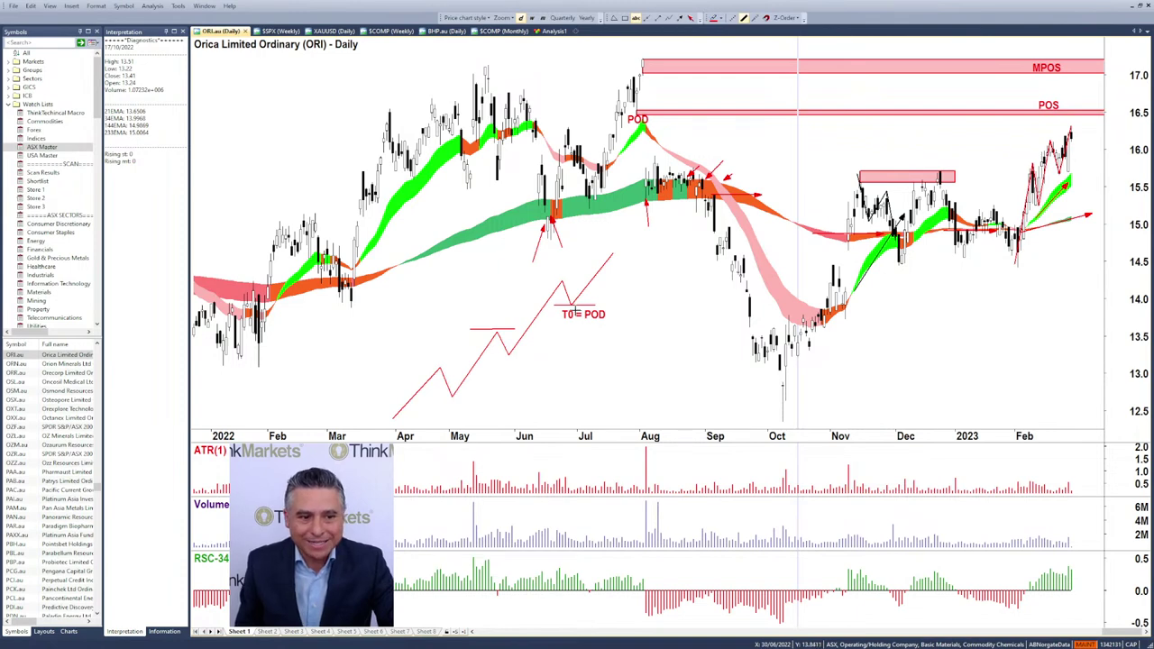
# - Label the example zigzag's second peak P2 = POS
pyautogui.click(488, 319)
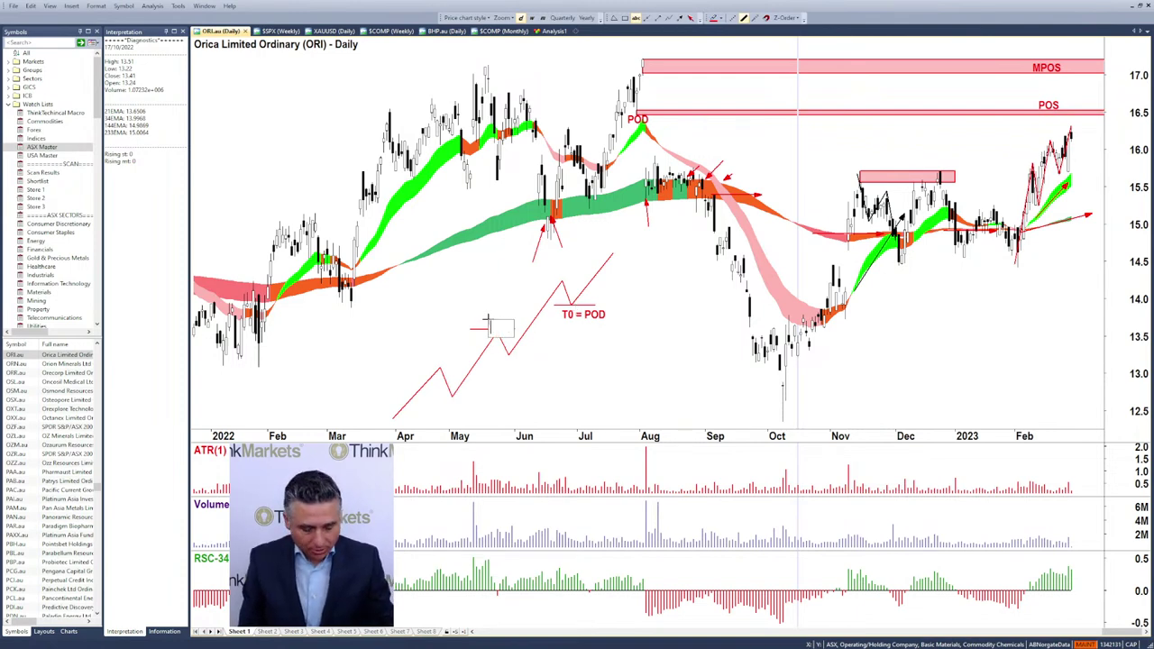
pyautogui.write('P2 = PO')
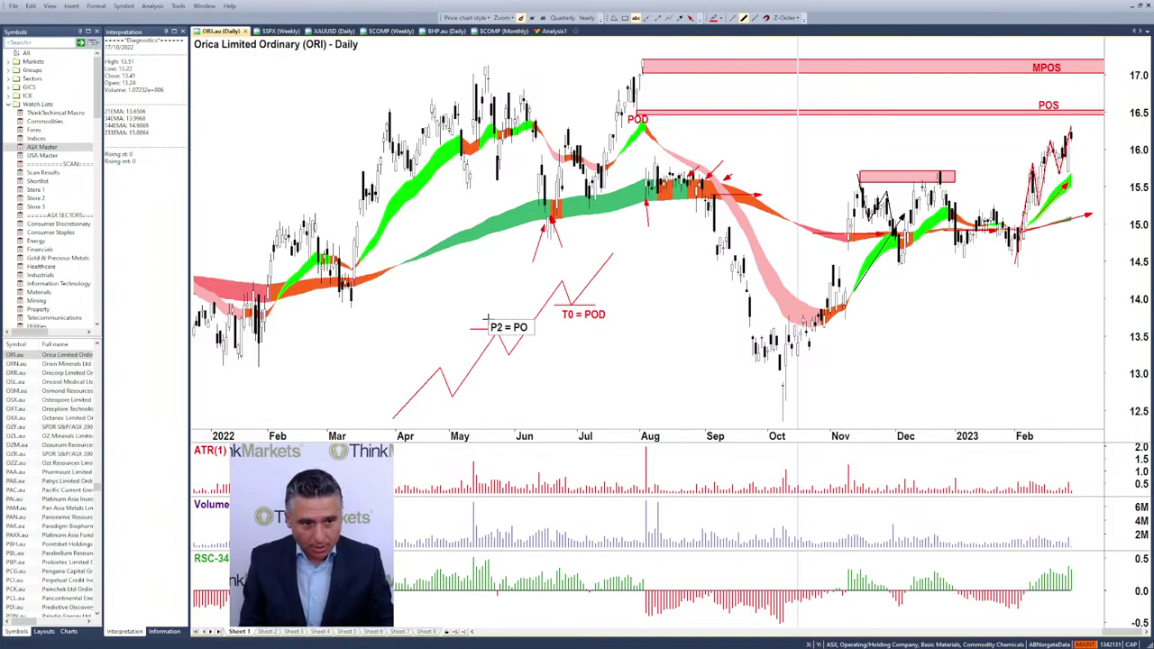
pyautogui.write('S')
pyautogui.press('Return')
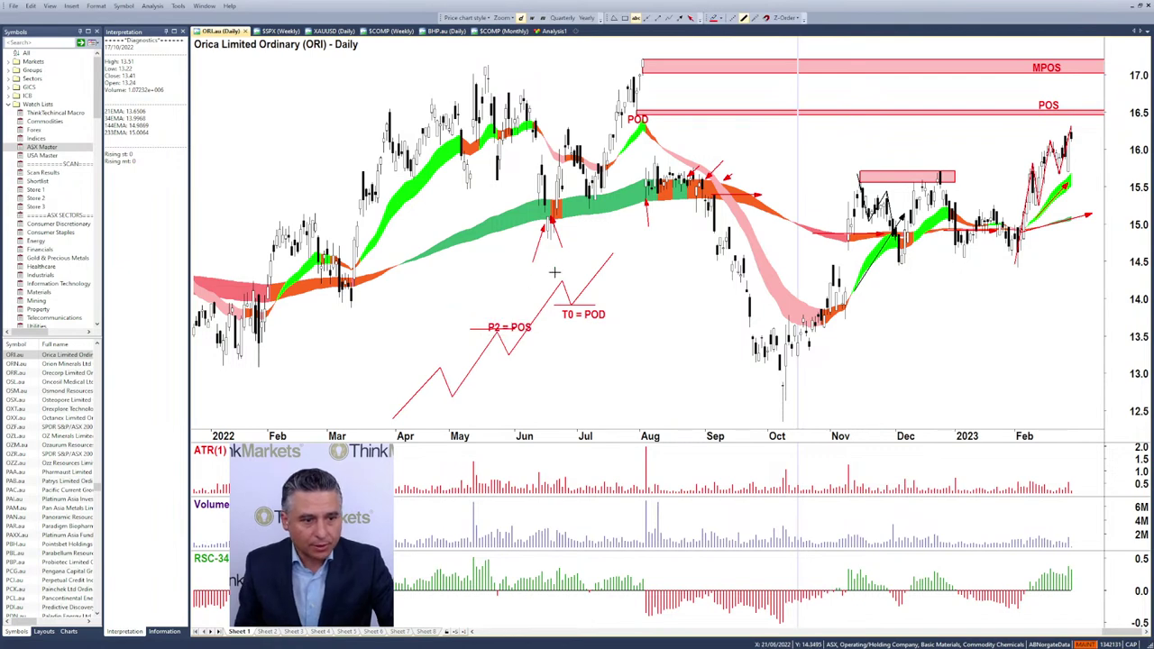
# - Label the example zigzag's last peak P1 and its second trough T1
pyautogui.write('P1')
pyautogui.press('Return')
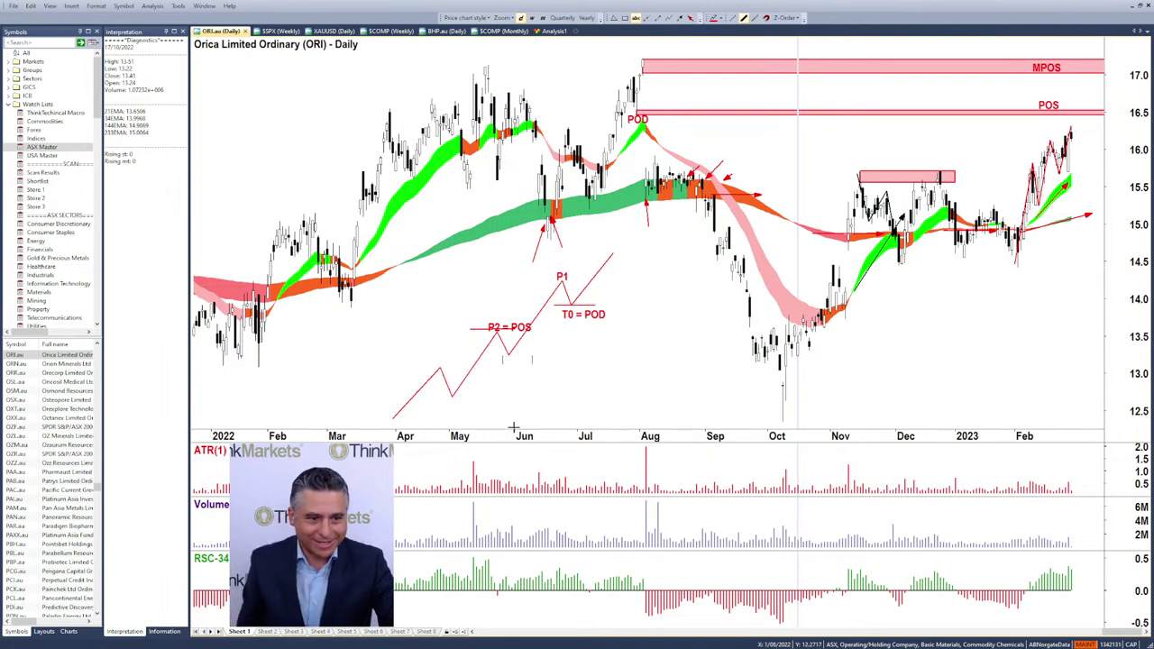
pyautogui.write('T1')
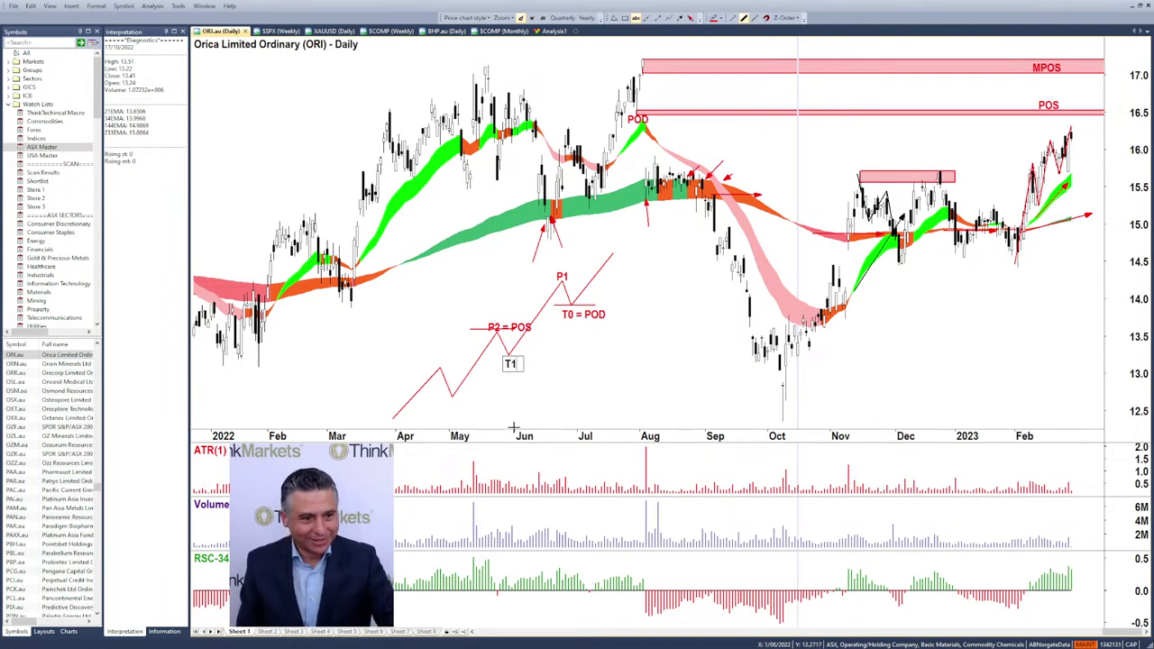
pyautogui.press('Return')
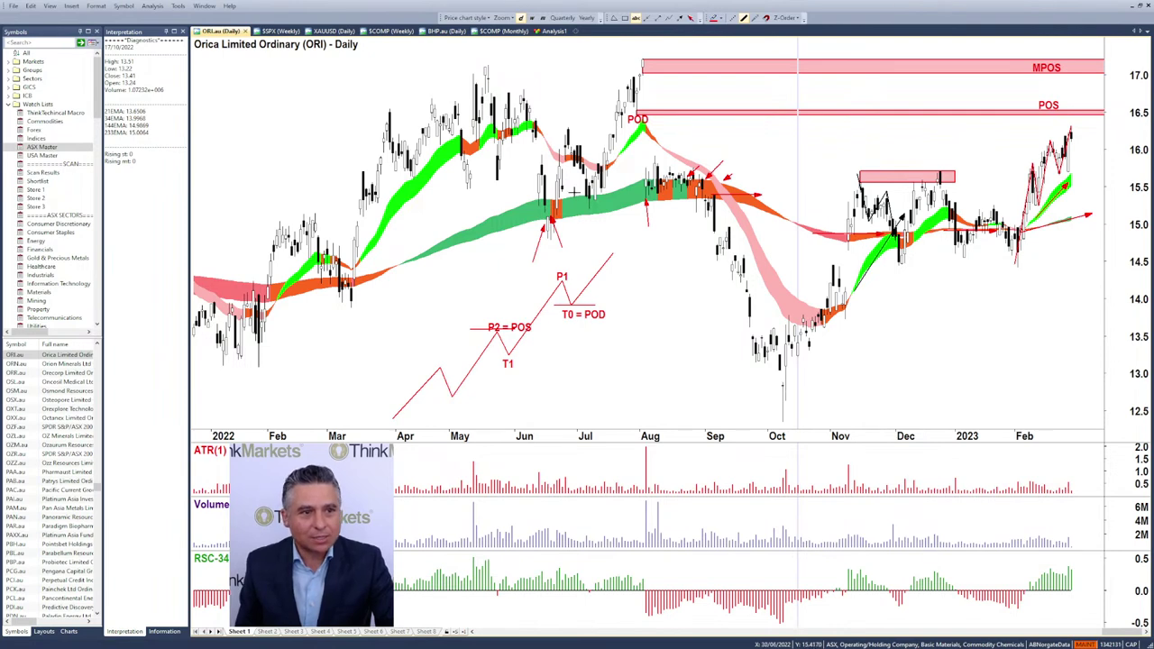
# - Add the text label GREAT PA just below the example zigzag's T0 = POD label
pyautogui.click(540, 344)
pyautogui.write('GREAT')
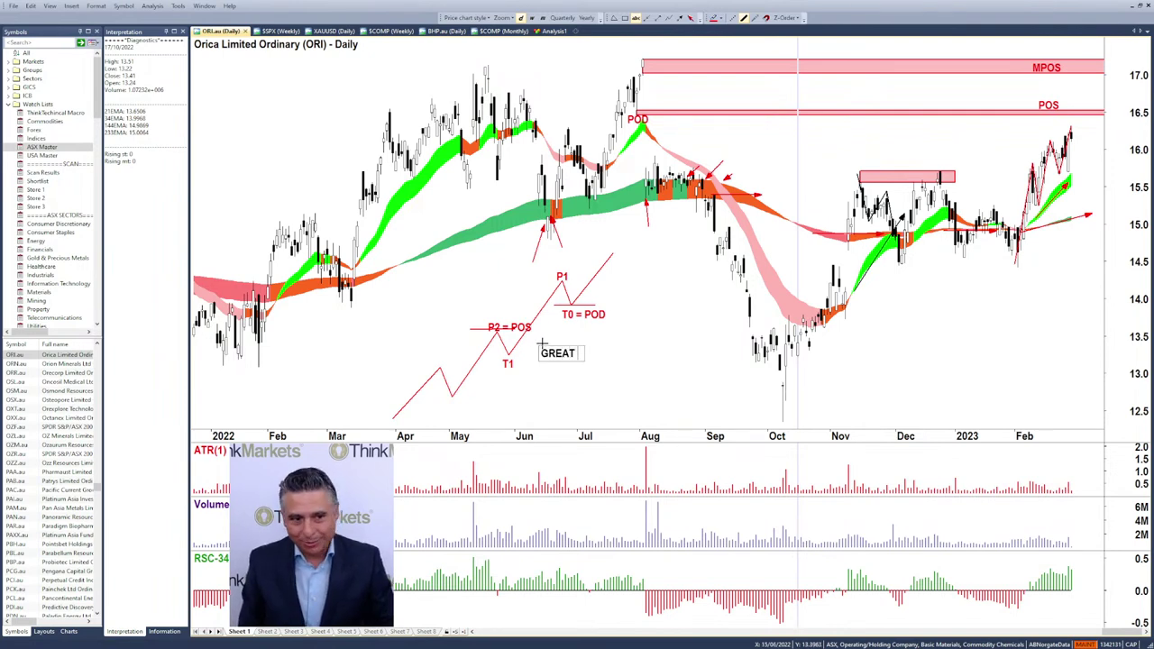
pyautogui.write(' PA')
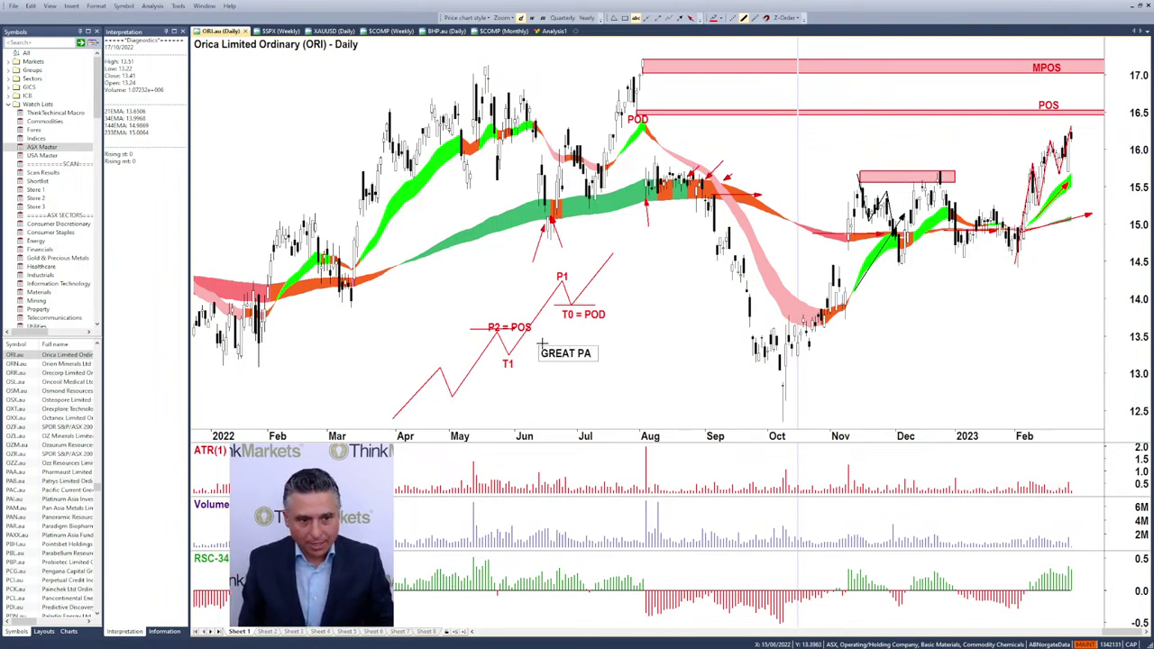
pyautogui.click(554, 374)
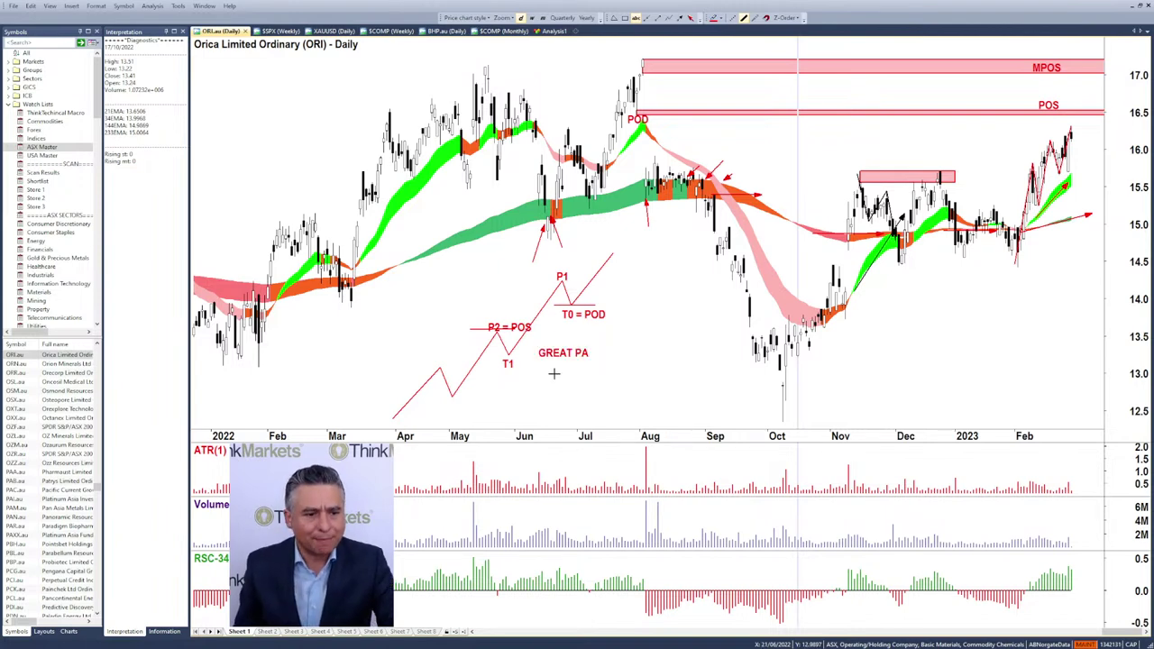
# - Draw a second example zigzag with six peaks and deep pullbacks, rising and then rolling over, below the August to September 2022 prices
pyautogui.click(667, 19)
pyautogui.click(595, 411)
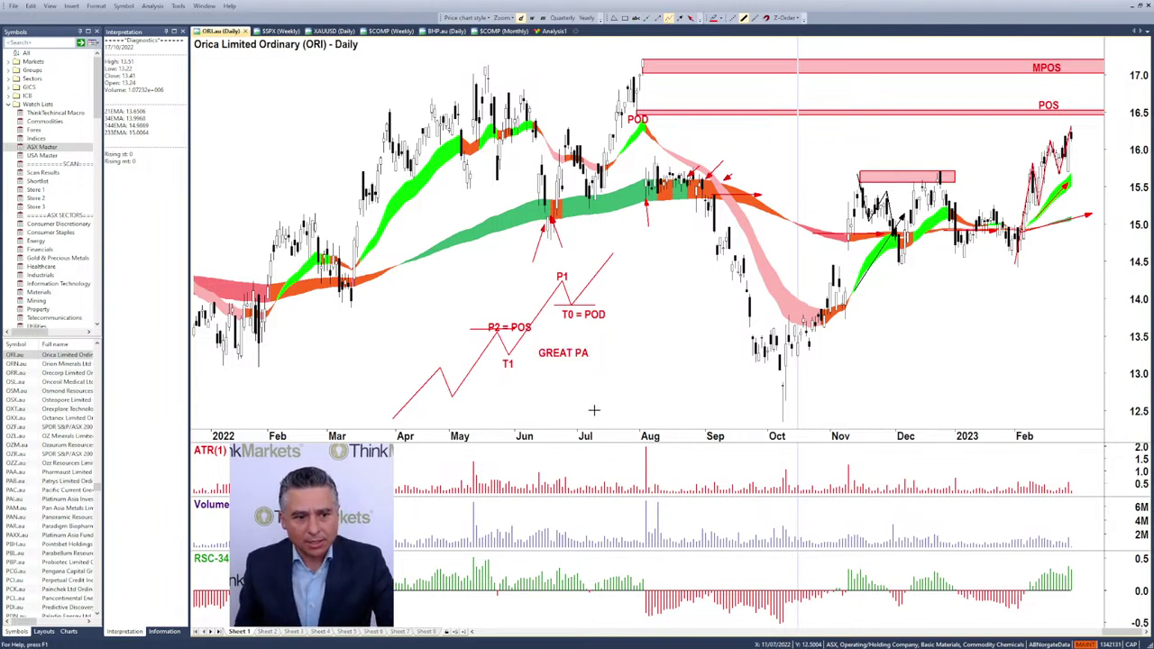
pyautogui.click(639, 351)
pyautogui.click(643, 397)
pyautogui.click(663, 331)
pyautogui.click(671, 388)
pyautogui.click(691, 324)
pyautogui.click(701, 370)
pyautogui.click(717, 308)
pyautogui.click(725, 347)
pyautogui.click(735, 320)
pyautogui.click(752, 360)
pyautogui.click(762, 341)
pyautogui.doubleClick(773, 377)
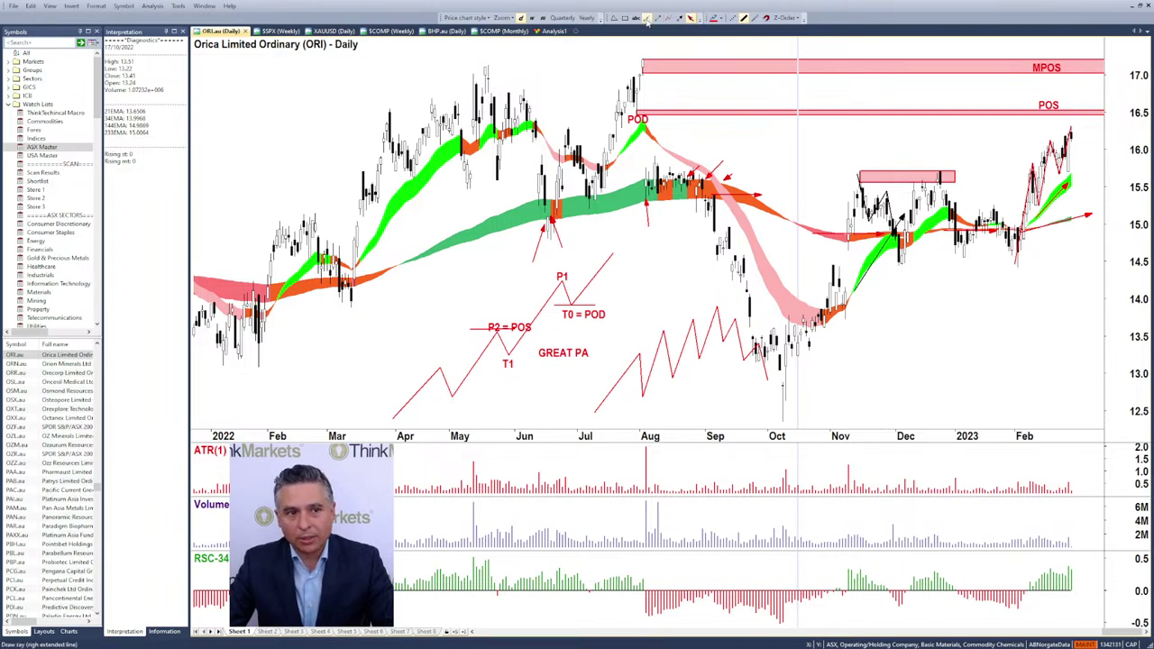
# - Draw narrow boxes from the latest price up to the POS and MPOS zones, plus green horizontal lines at about 14.3 and 15.6
pyautogui.moveTo(1074, 137); pyautogui.dragTo(1094, 64)
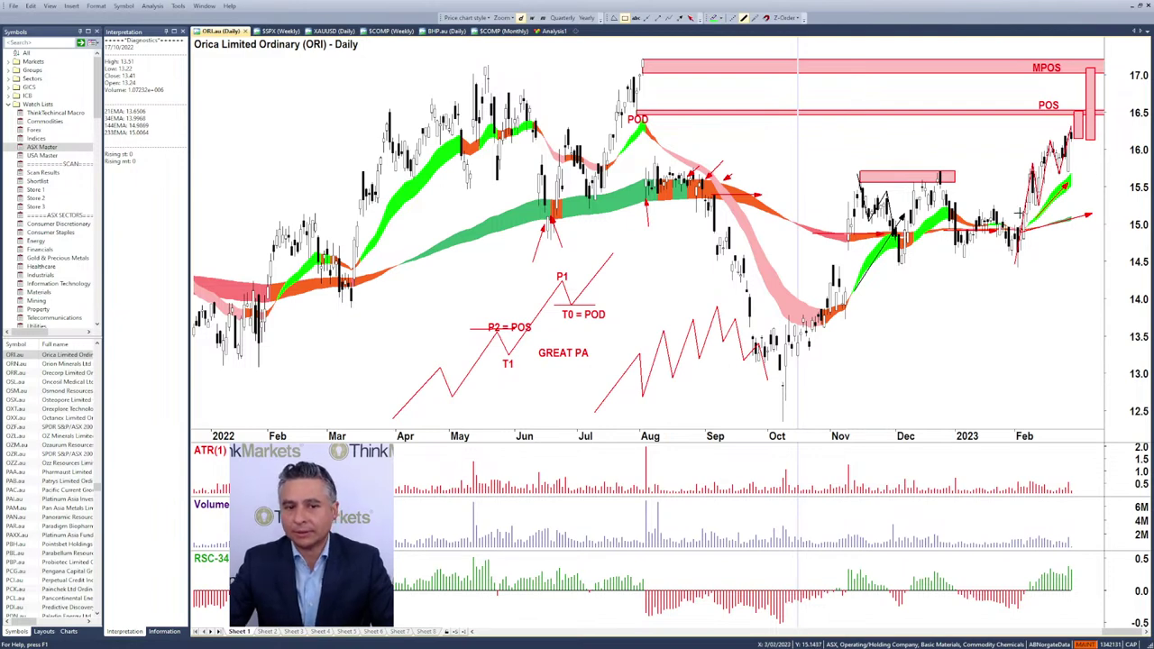
pyautogui.moveTo(989, 273); pyautogui.dragTo(1095, 273)
pyautogui.moveTo(1051, 180); pyautogui.dragTo(1100, 180)
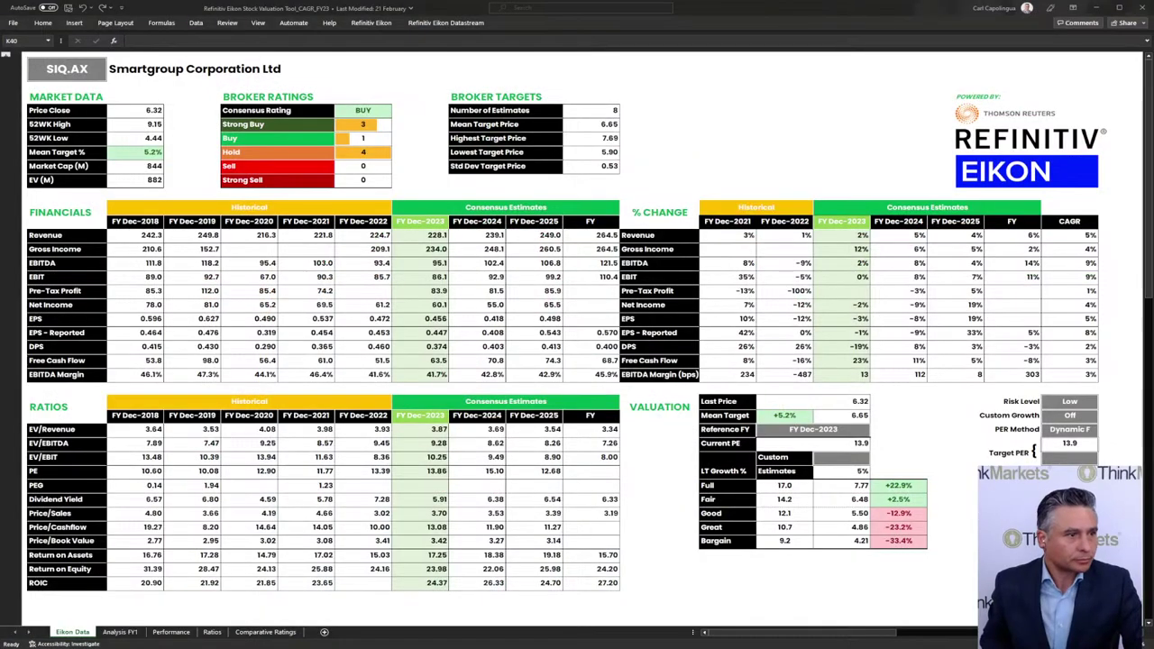
# - Switch to the Excel stock valuation workbook and load the data for ticker ORI.AX
pyautogui.click(63, 70)
pyautogui.doubleClick(63, 71)
pyautogui.doubleClick(63, 71)
pyautogui.write('ORI.AX')
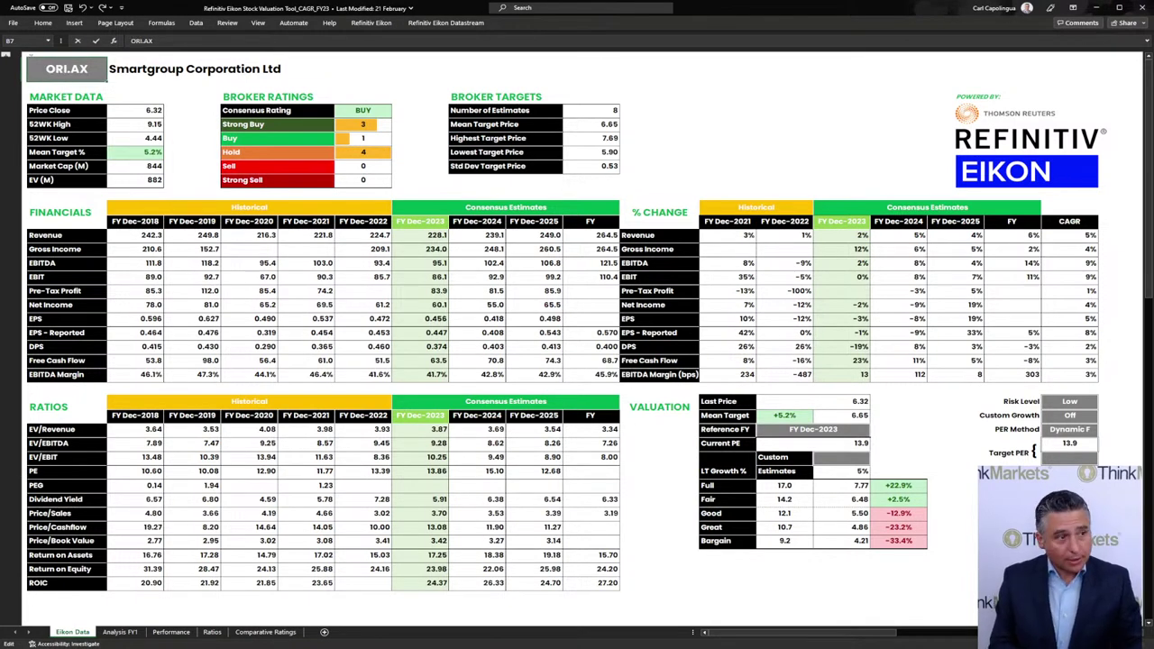
pyautogui.press('Return')
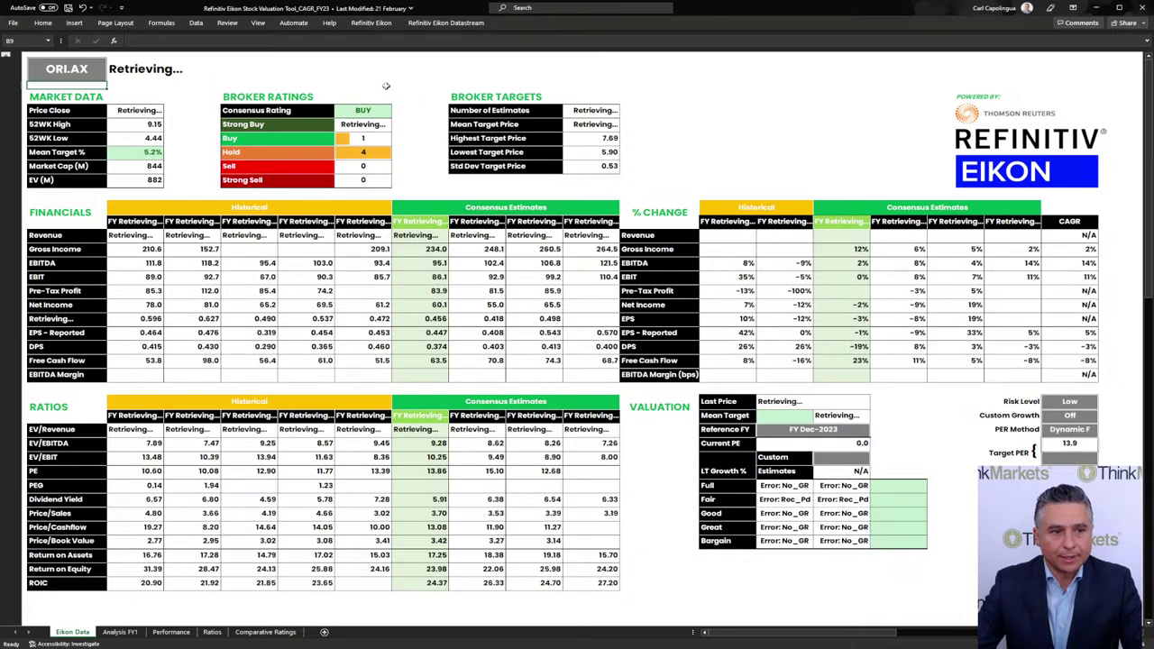
# - Set the valuation's Reference FY to FY Sep-2023
pyautogui.click(827, 431)
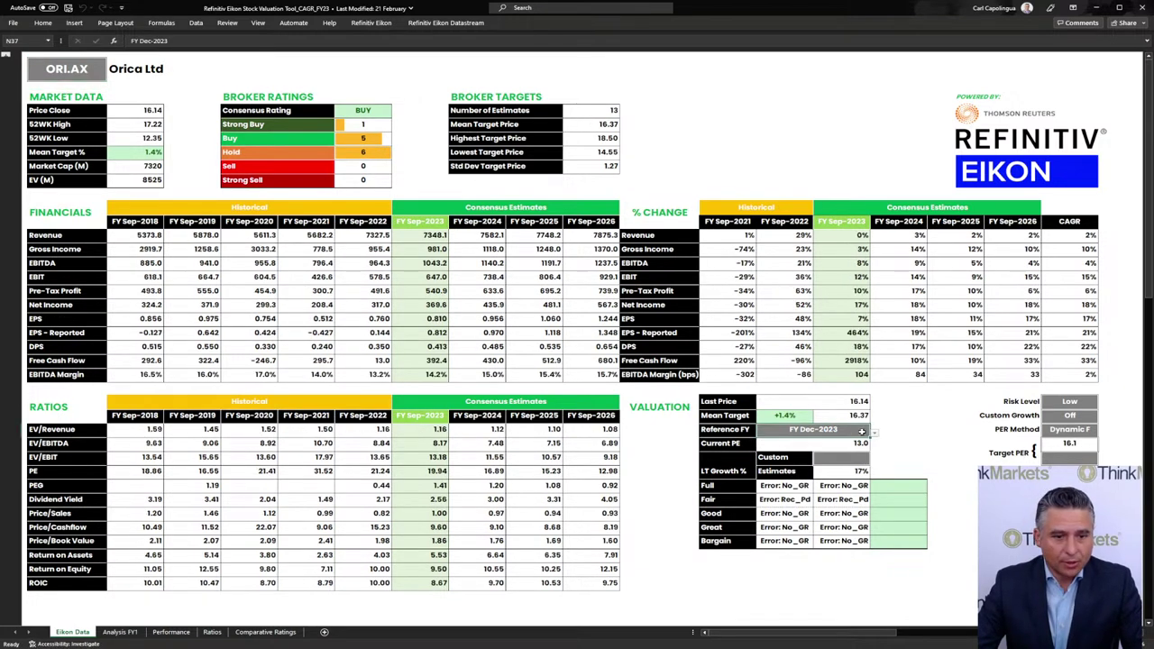
pyautogui.click(872, 433)
pyautogui.click(774, 445)
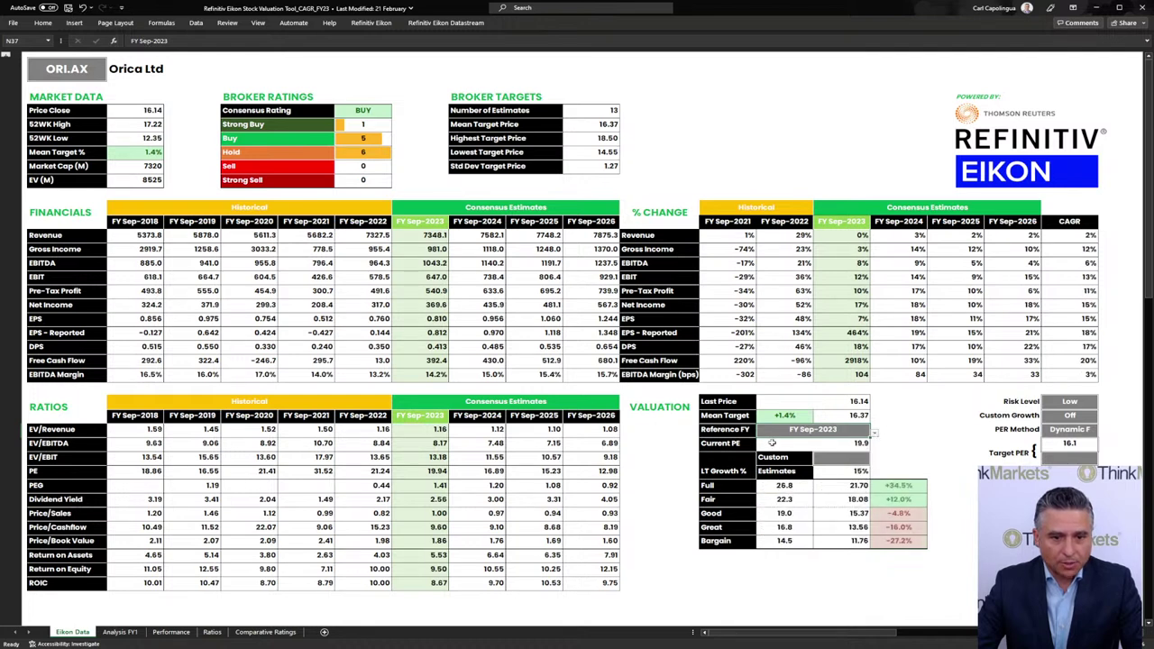
# - Check Orica's number of broker estimates, the highest and lowest target prices, and the mean target with its percentage upside
pyautogui.click(598, 110)
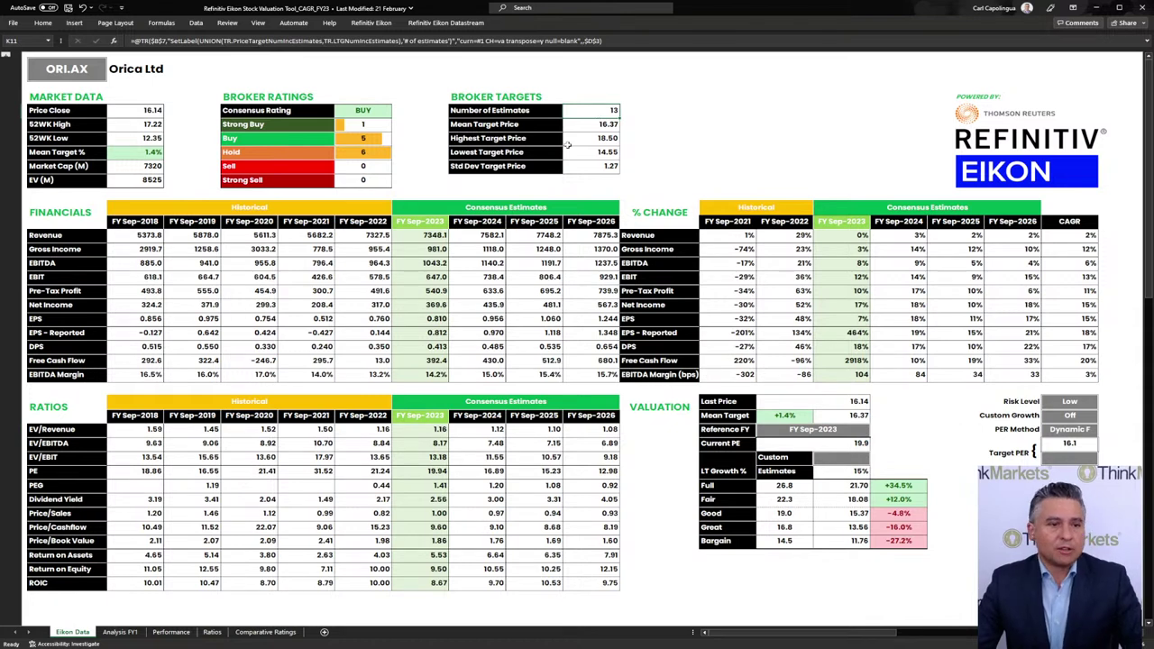
pyautogui.click(588, 138)
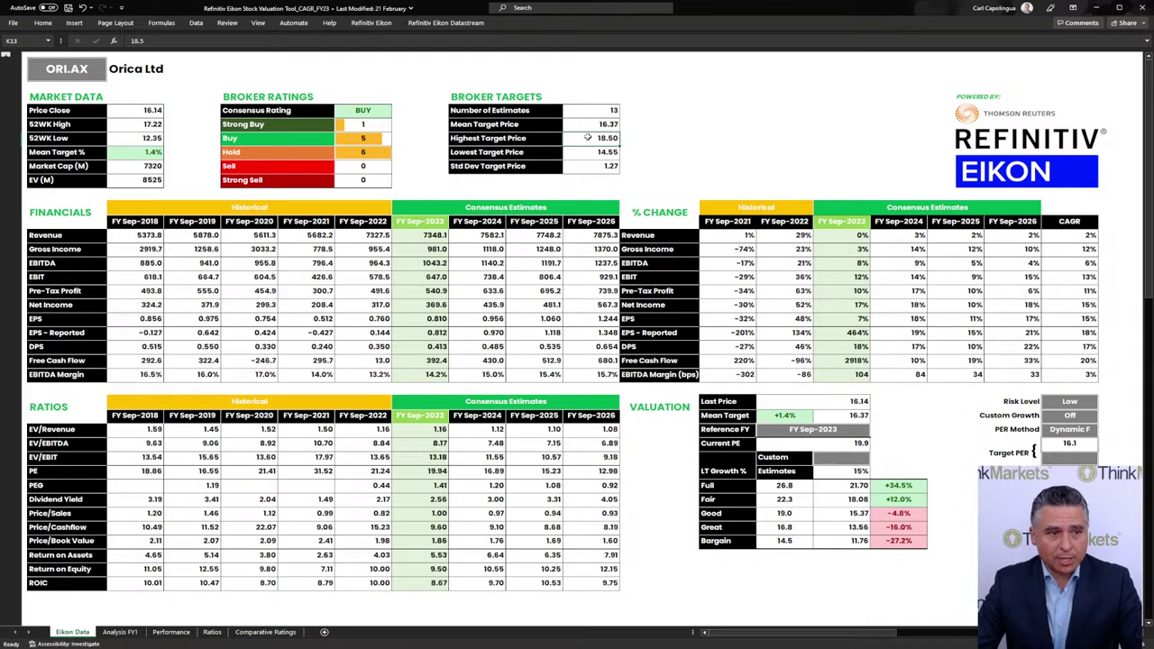
pyautogui.click(589, 151)
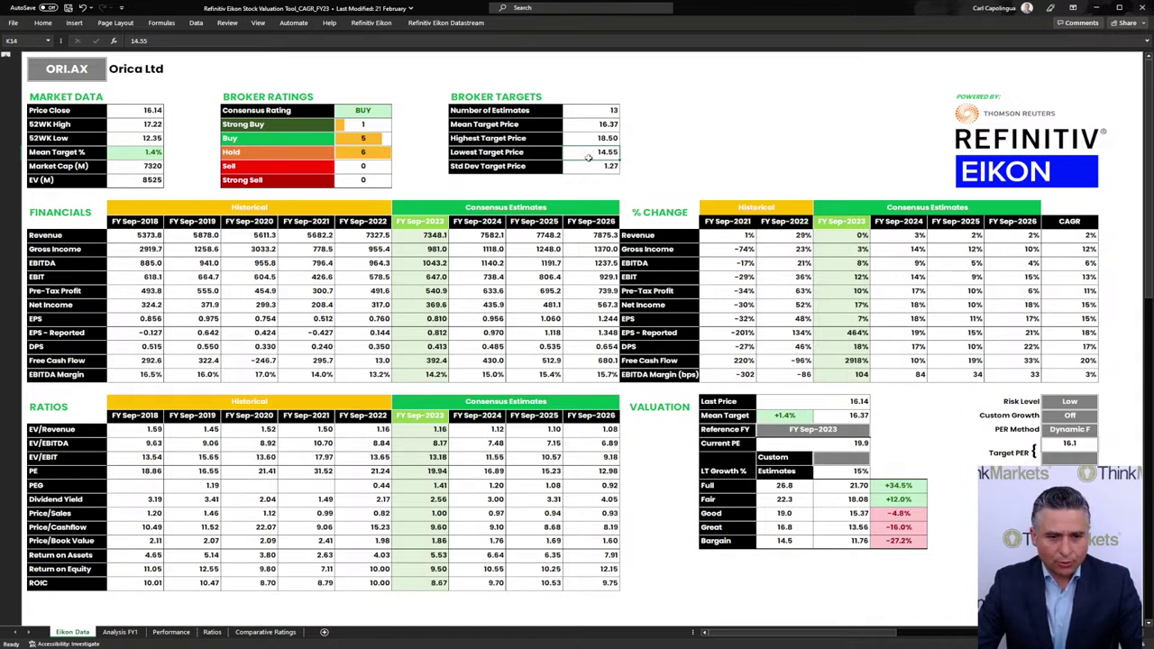
pyautogui.moveTo(836, 410); pyautogui.dragTo(780, 414)
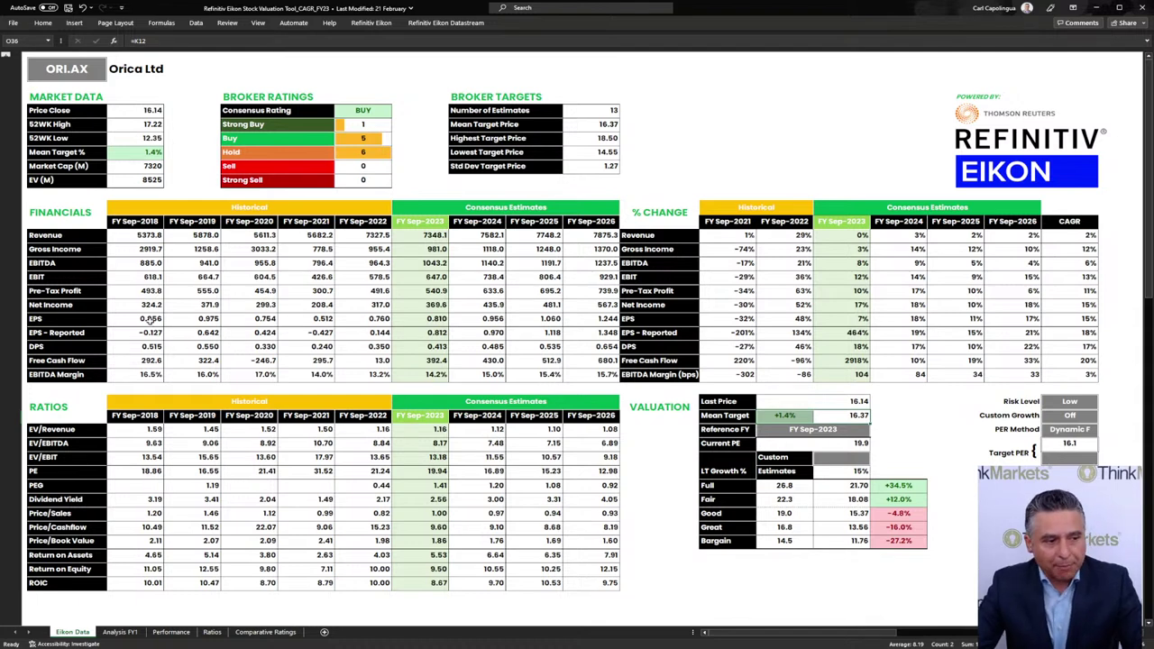
# - Review Orica's historical EPS, the consensus EPS estimates, and the yearly EPS growth rates and CAGR
pyautogui.click(152, 319)
pyautogui.moveTo(155, 319); pyautogui.dragTo(363, 315)
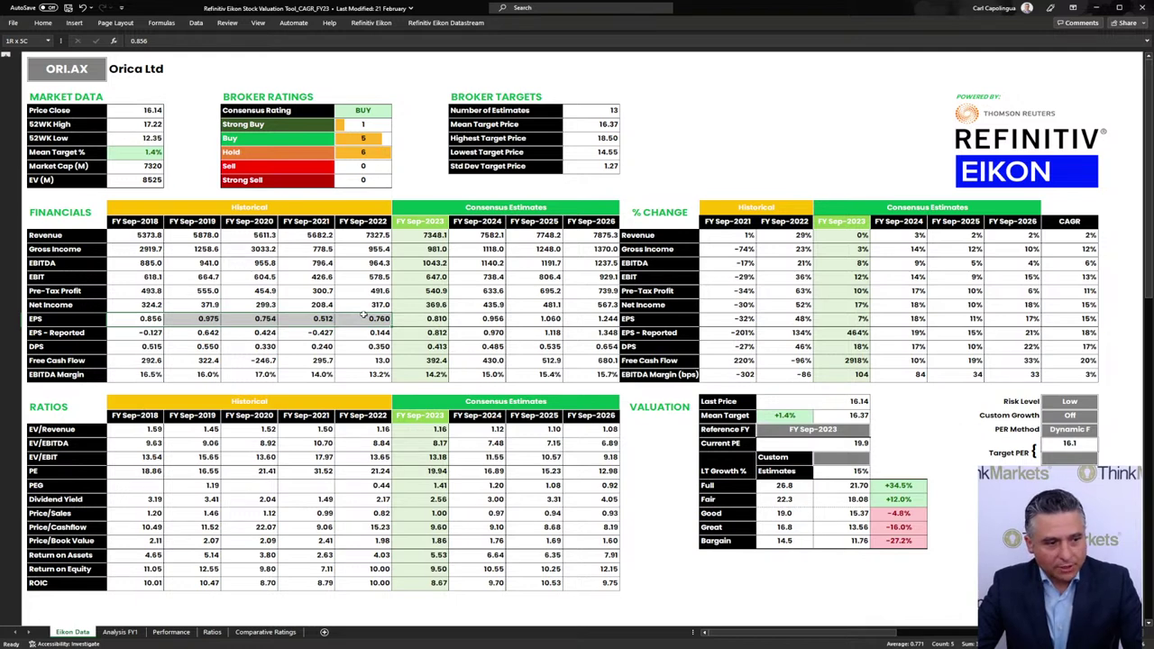
pyautogui.moveTo(258, 321); pyautogui.dragTo(307, 320)
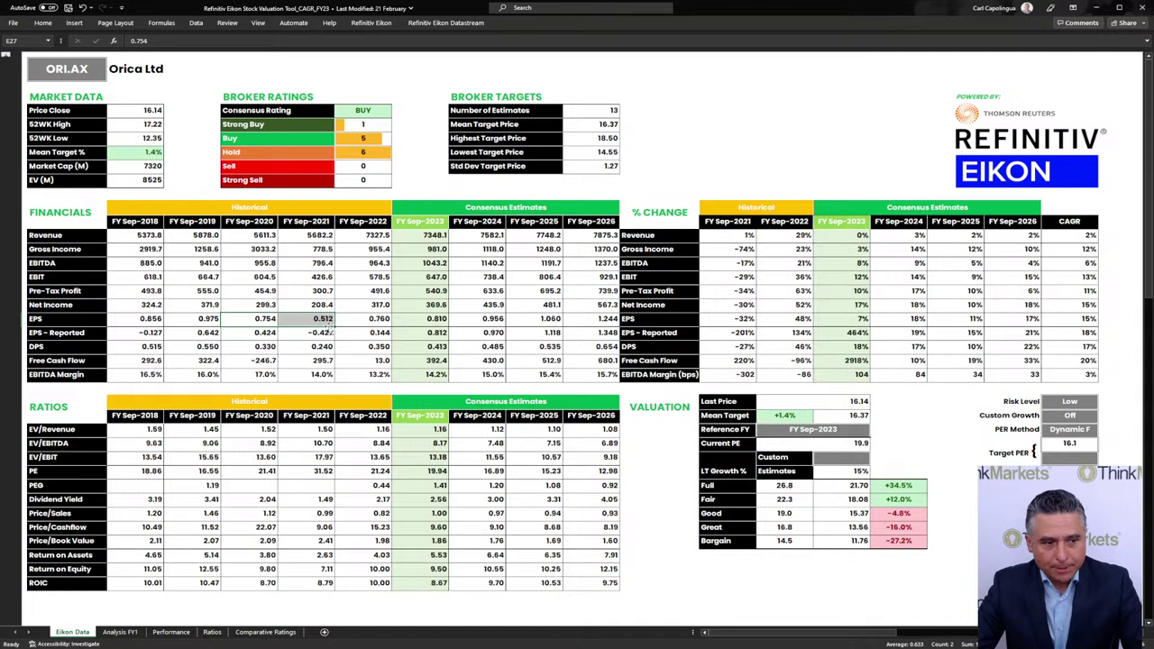
pyautogui.click(420, 318)
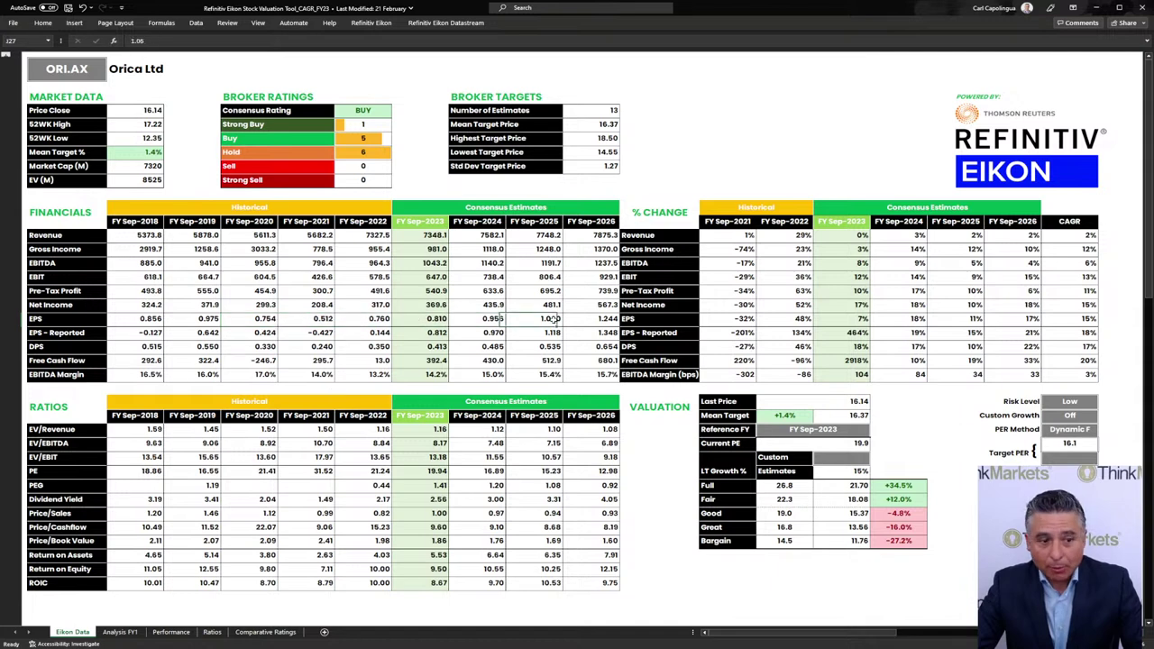
pyautogui.moveTo(1085, 319); pyautogui.dragTo(901, 319)
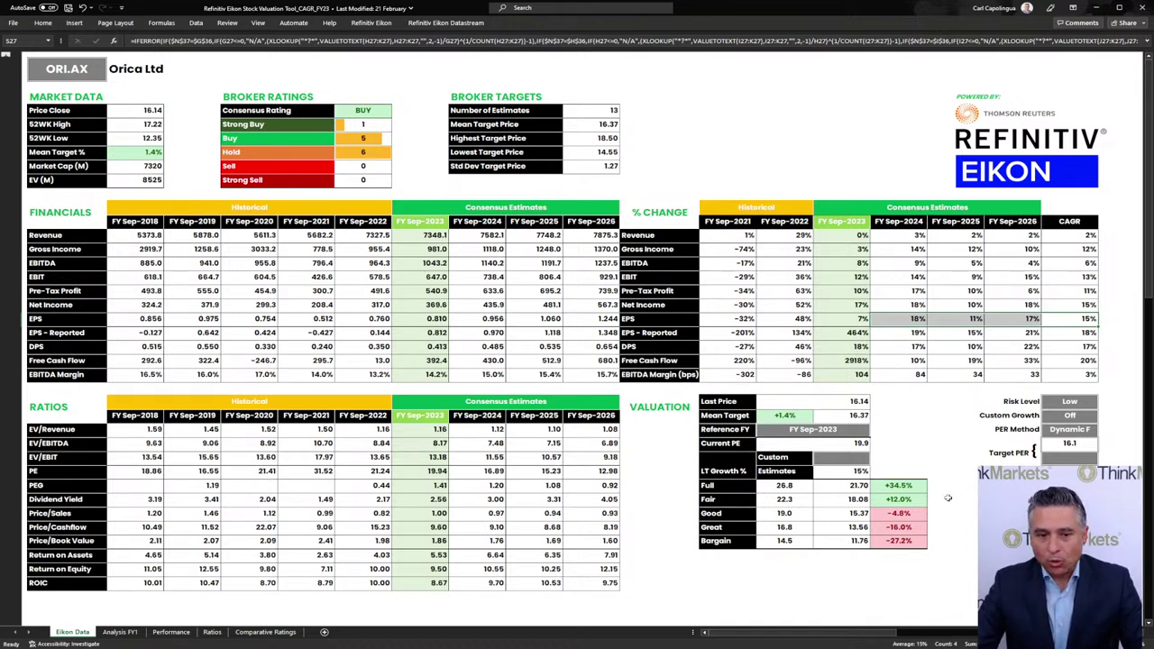
pyautogui.click(1054, 320)
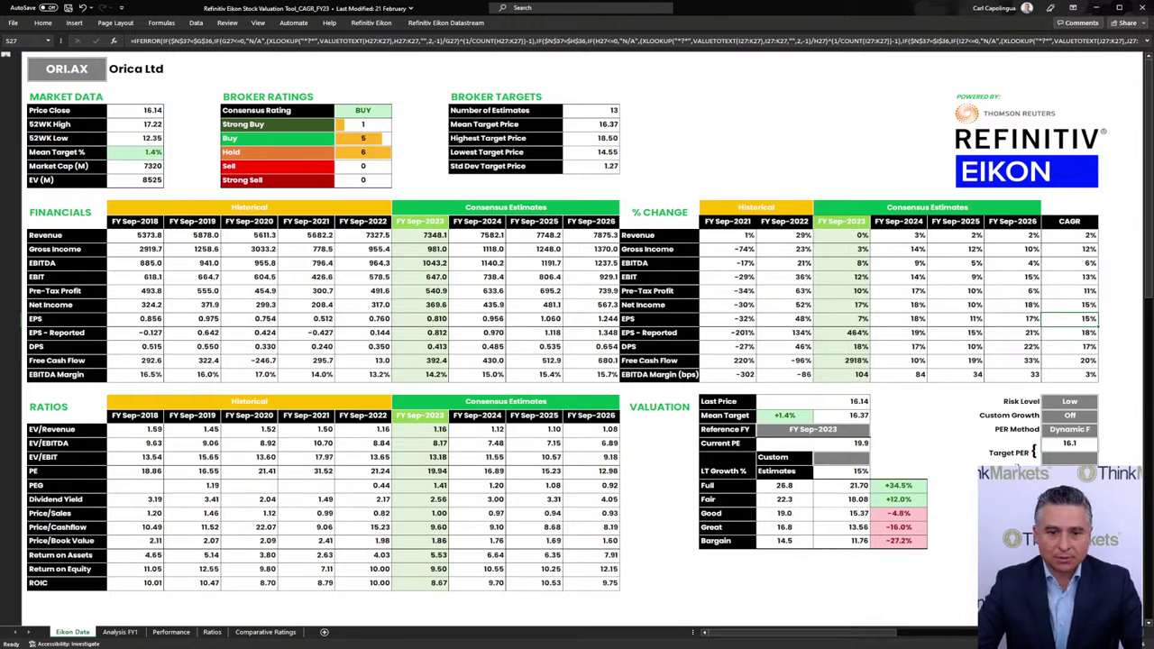
# - Compare Orica's target PER with its EPS CAGR and check the Fair valuation and its percentage difference
pyautogui.click(1059, 446)
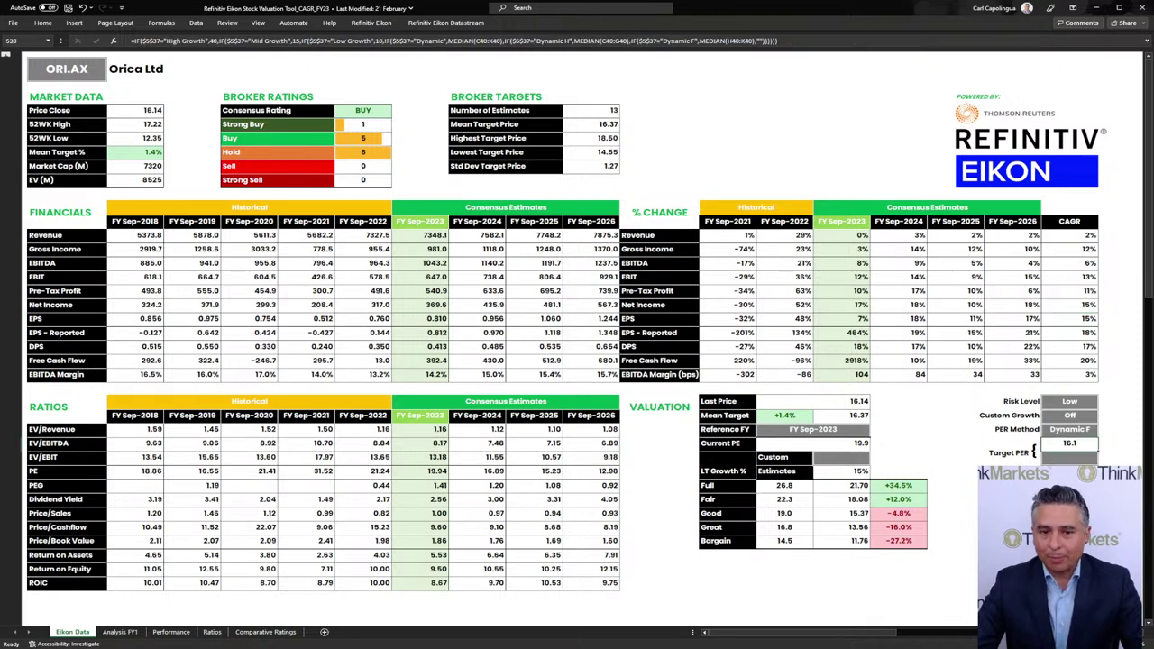
pyautogui.click(1074, 316)
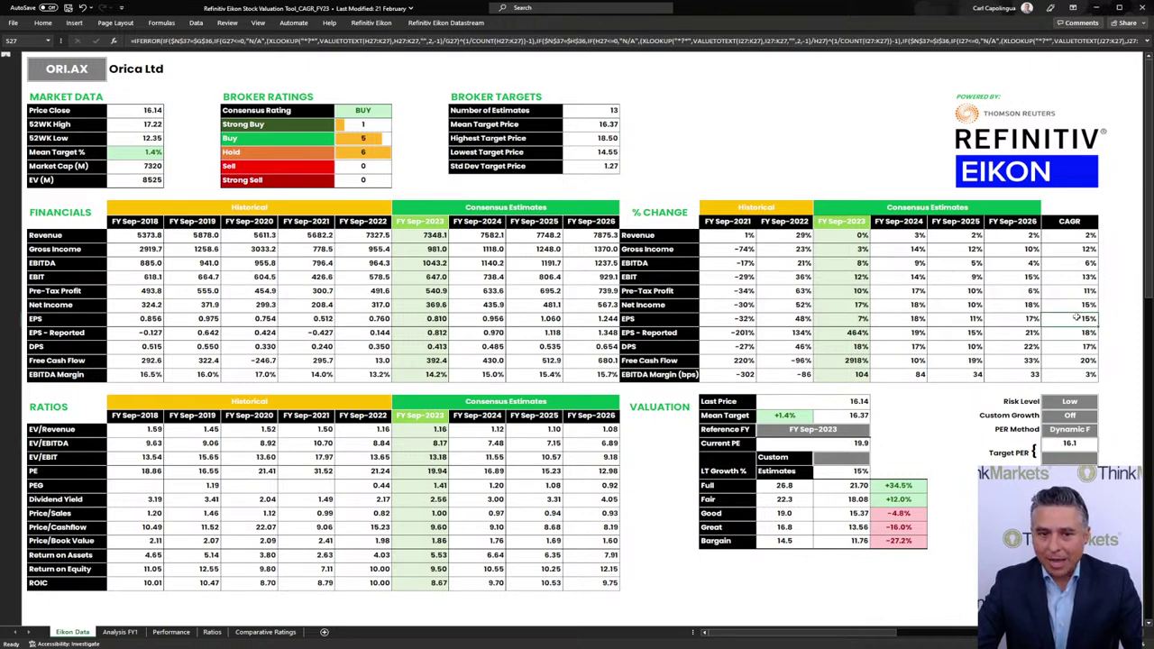
pyautogui.click(1060, 450)
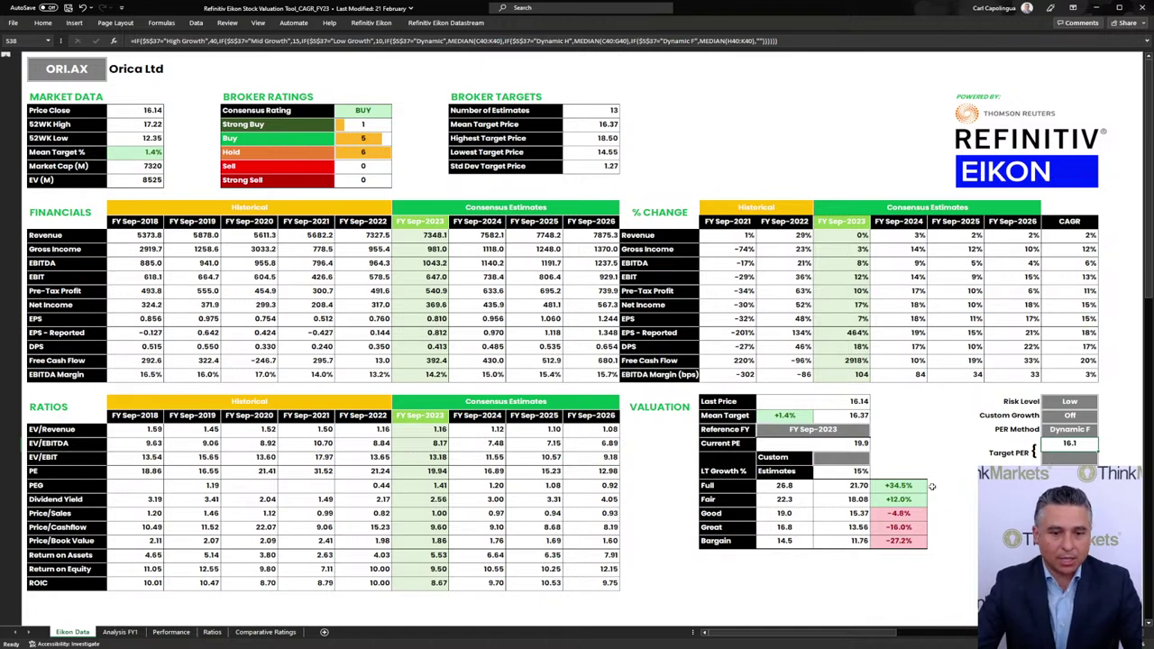
pyautogui.moveTo(847, 499); pyautogui.dragTo(885, 498)
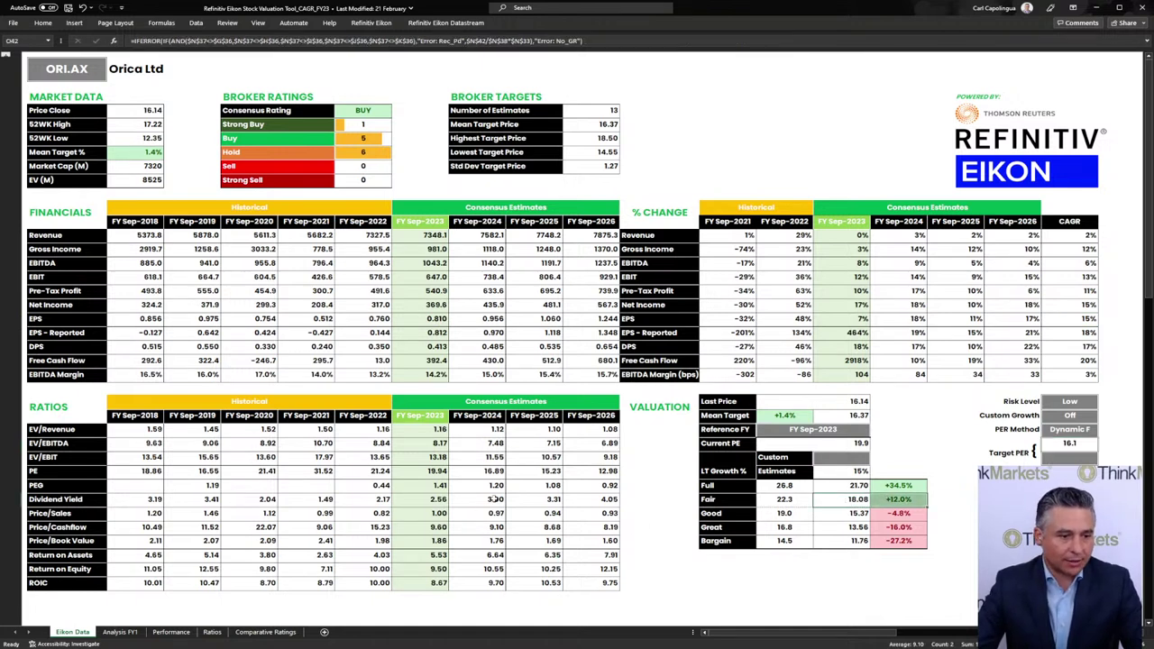
# - Examine Orica's historical and forecast PE ratios against the target PER and the resulting Fair valuation
pyautogui.moveTo(140, 471); pyautogui.dragTo(345, 469)
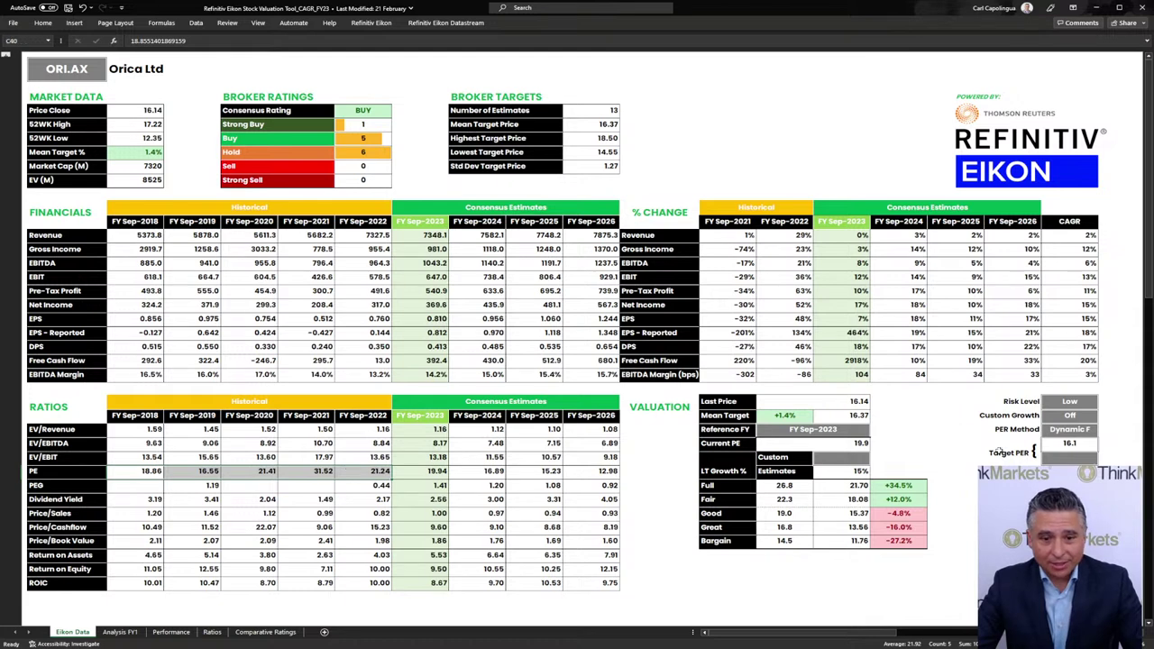
pyautogui.click(194, 471)
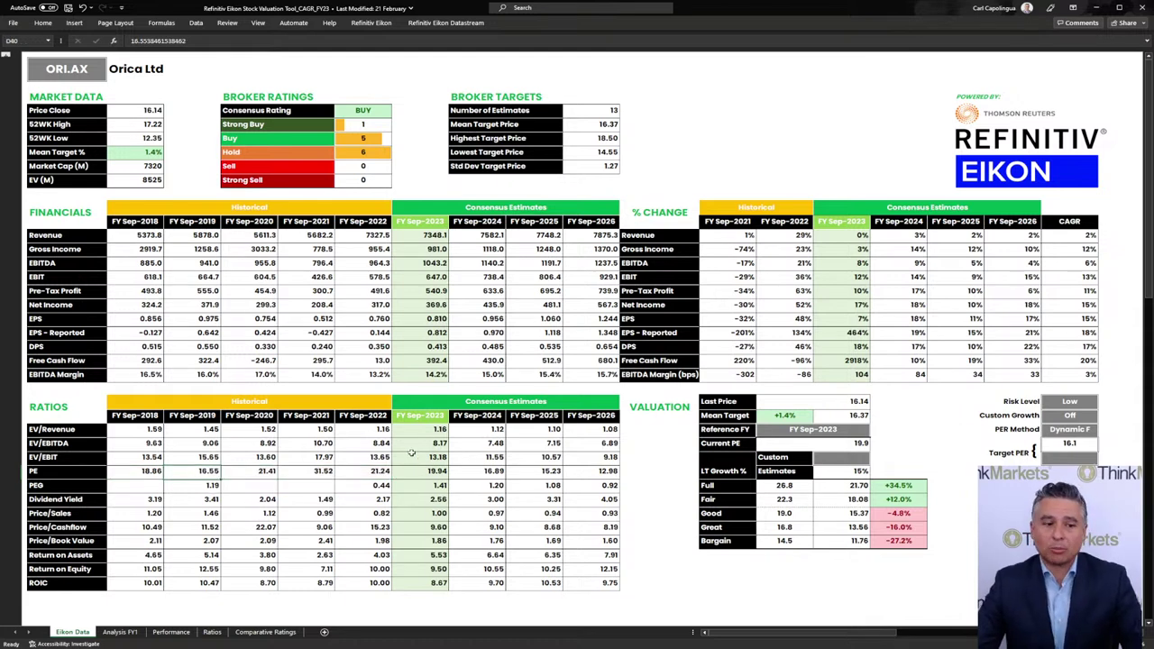
pyautogui.moveTo(456, 471); pyautogui.dragTo(592, 472)
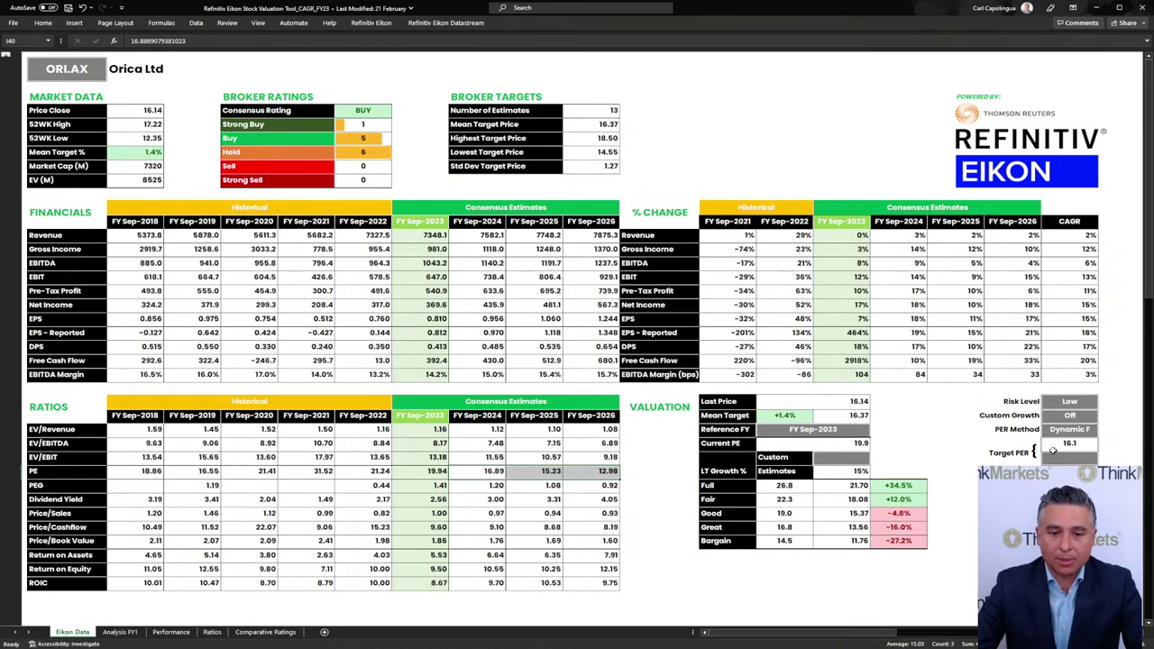
pyautogui.click(1052, 445)
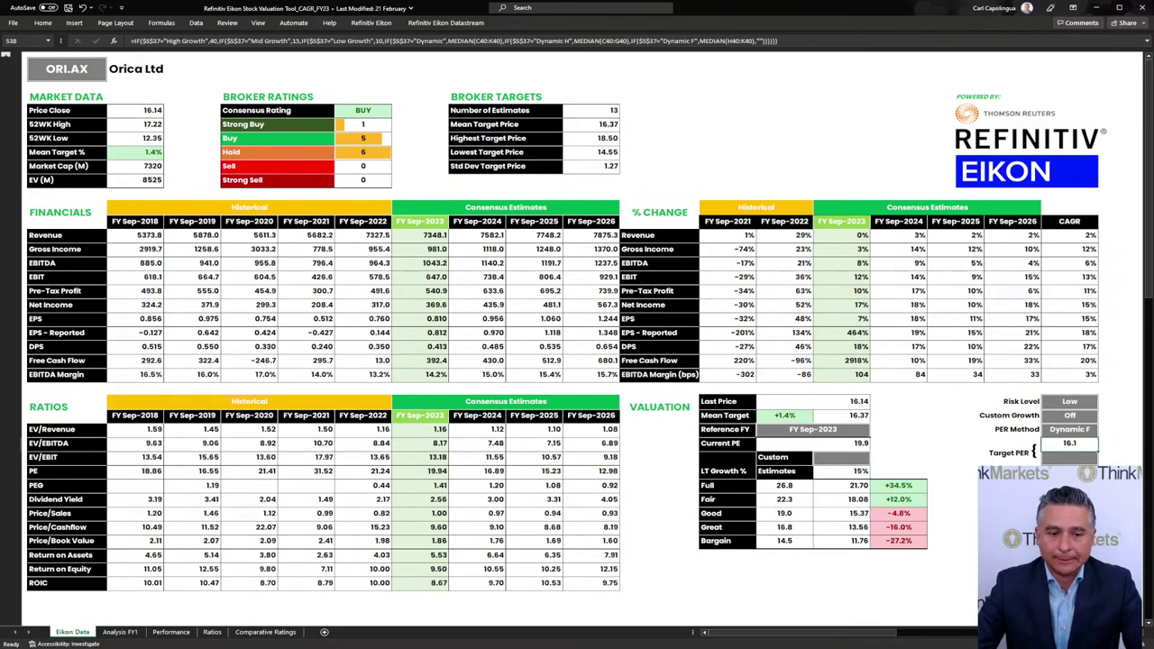
pyautogui.moveTo(838, 500); pyautogui.dragTo(884, 499)
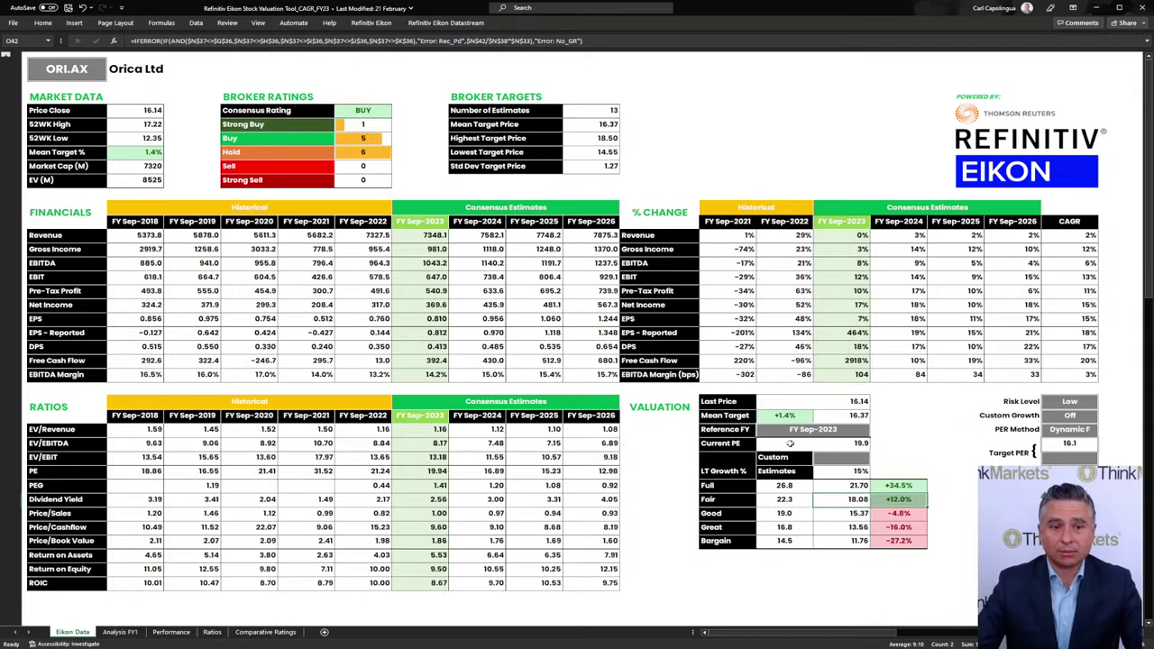
# - Compare Orica's mean broker target and highest target price with the Fair valuation
pyautogui.moveTo(787, 417); pyautogui.dragTo(843, 415)
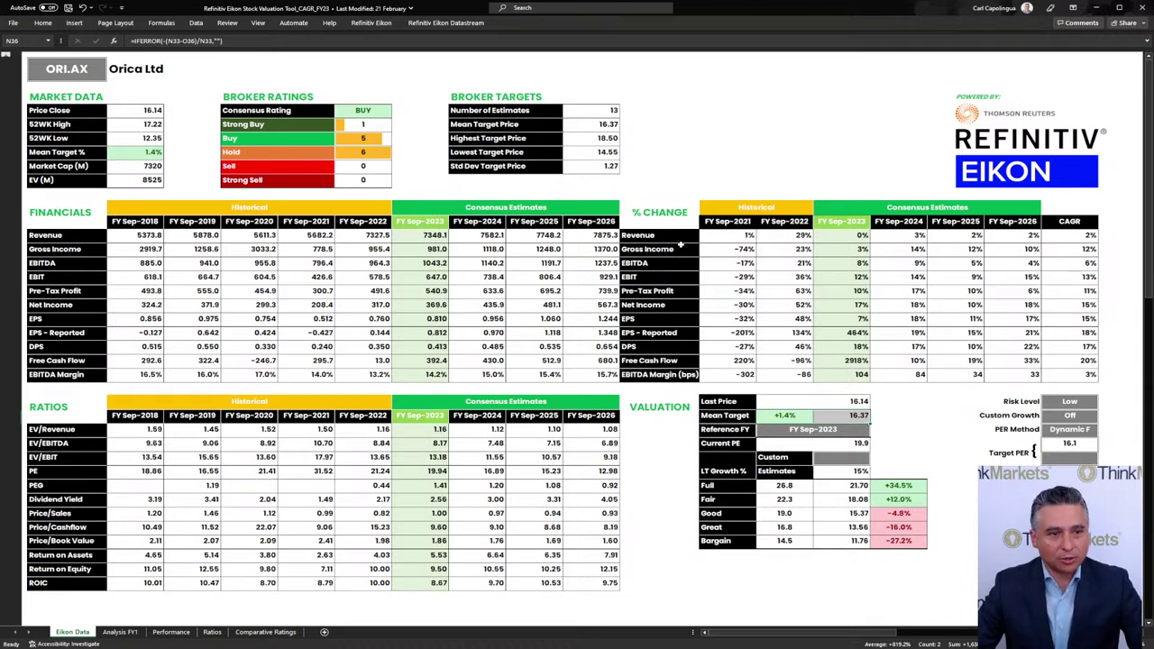
pyautogui.click(582, 141)
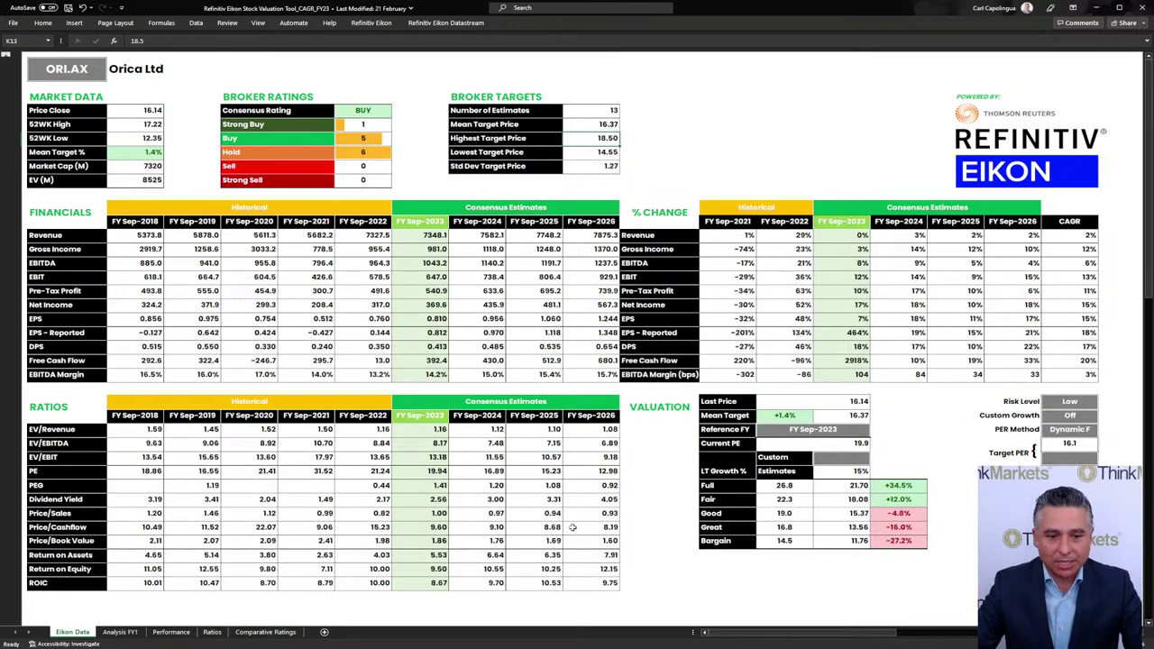
pyautogui.click(845, 502)
pyautogui.moveTo(784, 416); pyautogui.dragTo(843, 416)
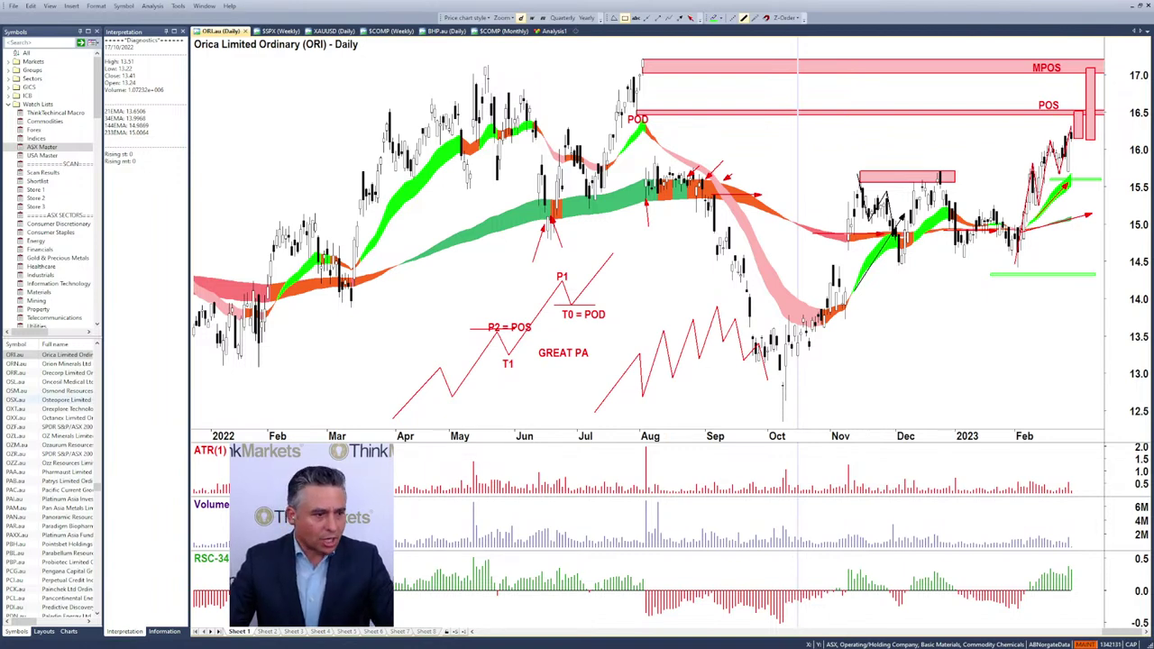
# - Switch to AmiBroker, open the JLG daily chart and review its price history from the 2021 uptrend onward
pyautogui.click(23, 356)
pyautogui.write('JLG')
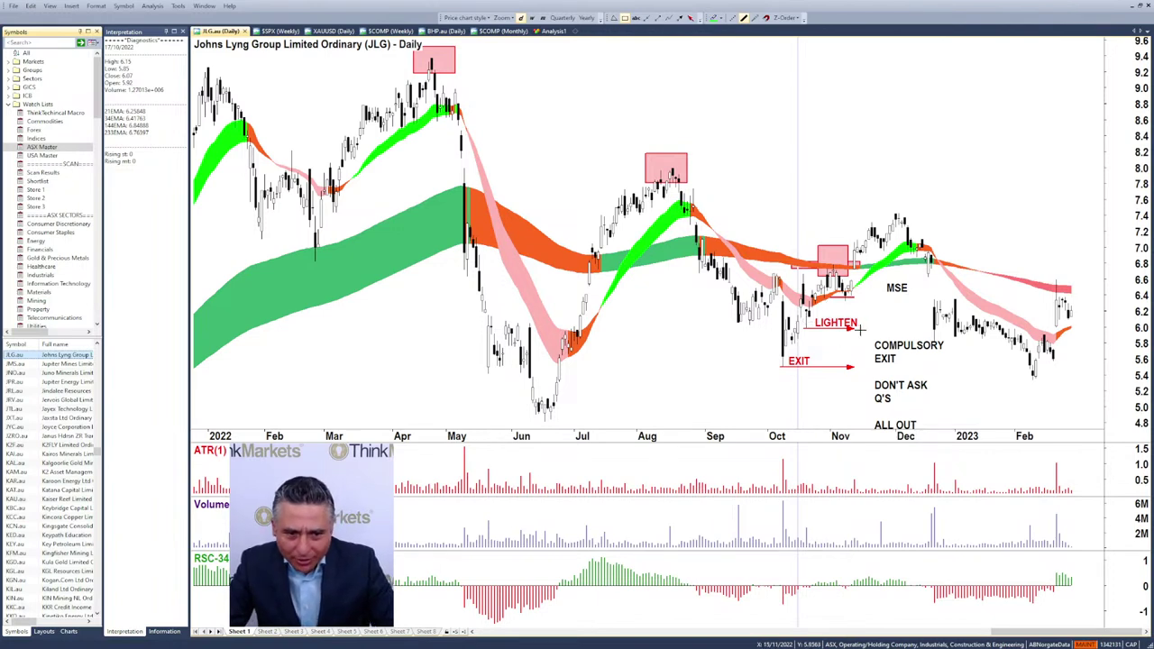
pyautogui.scroll(10, 296, 193)
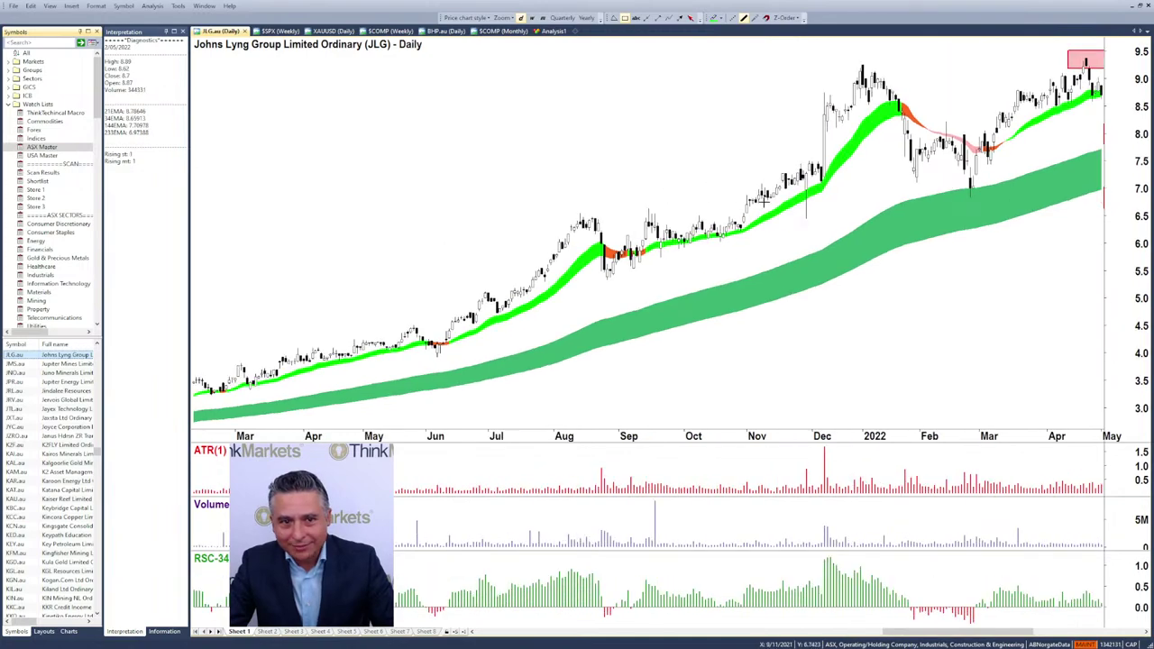
pyautogui.scroll(-5, 847, 221)
pyautogui.scroll(-3, 830, 223)
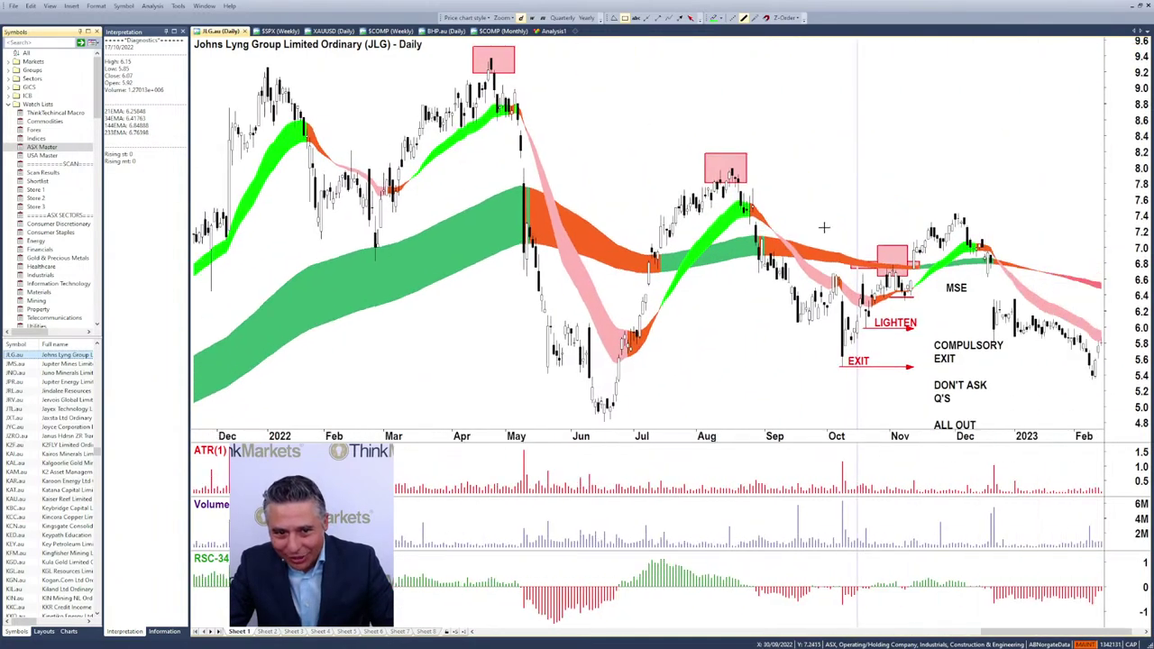
# - Draw a green arrow along the falling long-term band and green rectangles covering the JLG price action since the August and April peaks
pyautogui.scroll(-1, 861, 303)
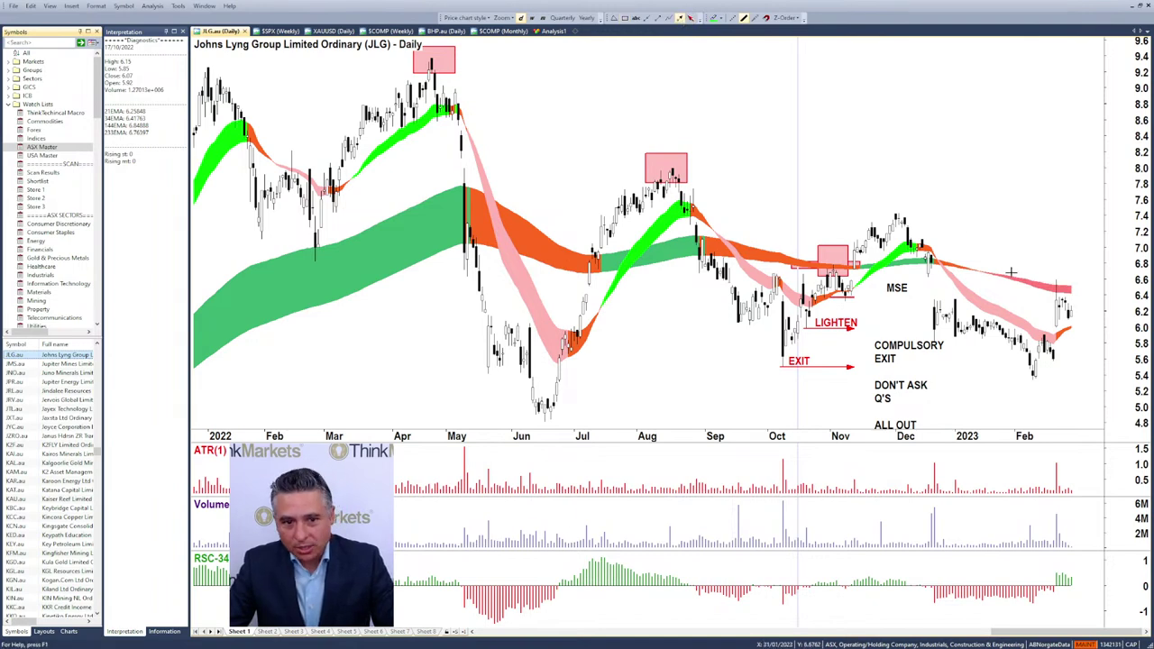
pyautogui.moveTo(1012, 272); pyautogui.dragTo(1074, 277)
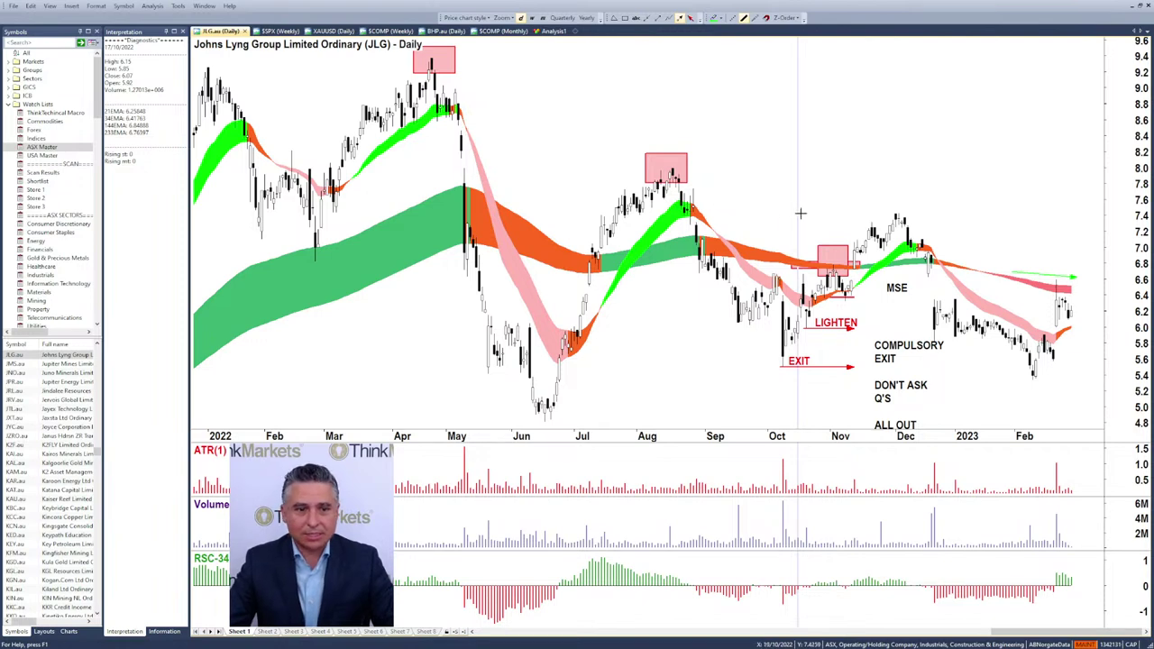
pyautogui.click(625, 18)
pyautogui.moveTo(644, 162); pyautogui.dragTo(1116, 379)
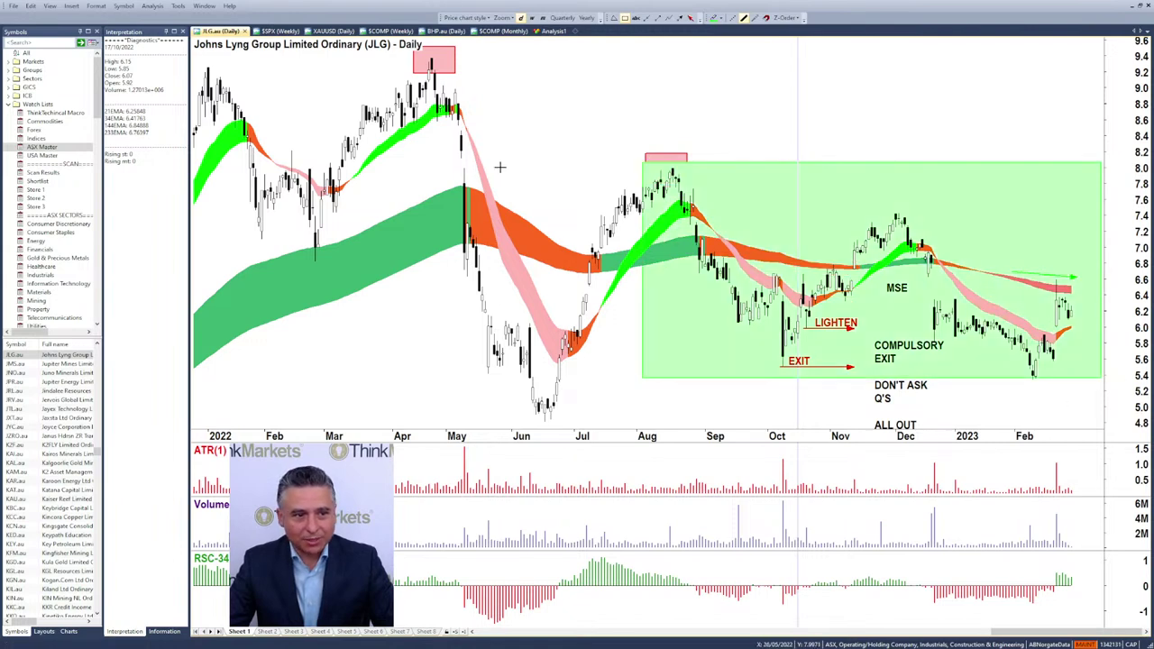
pyautogui.moveTo(429, 59); pyautogui.dragTo(1120, 421)
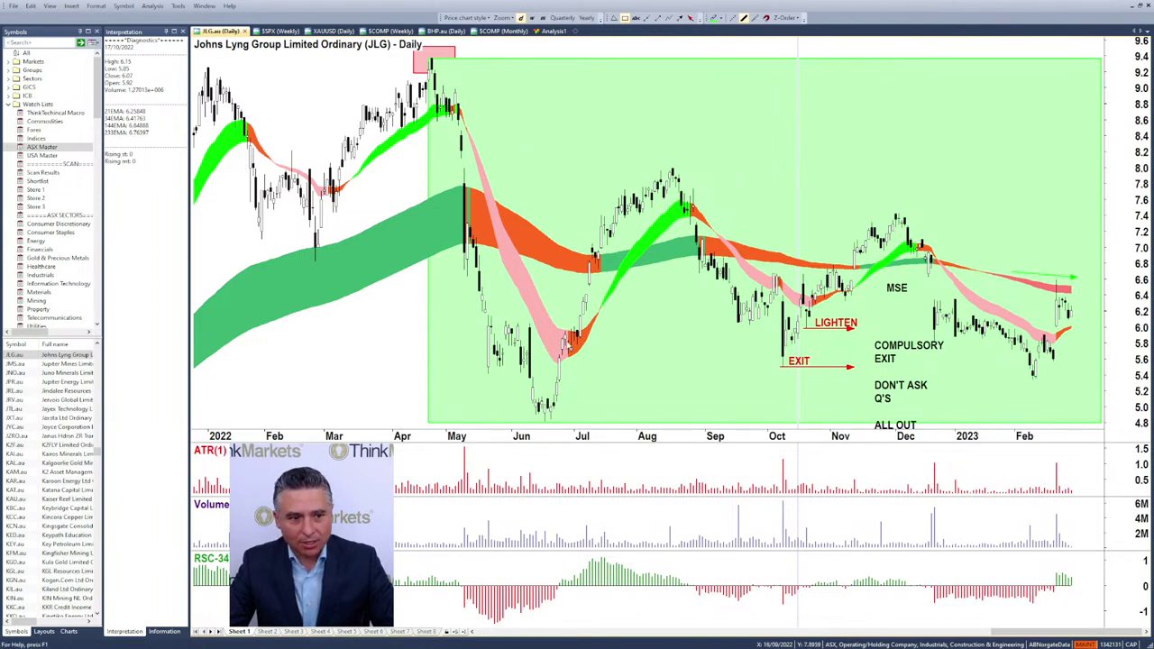
# - Clear all JLG drawings and add green boxes near 6.0 and 6.5 at the latest prices, with a green zigzag projection rising to about 6.9
pyautogui.press('Delete')
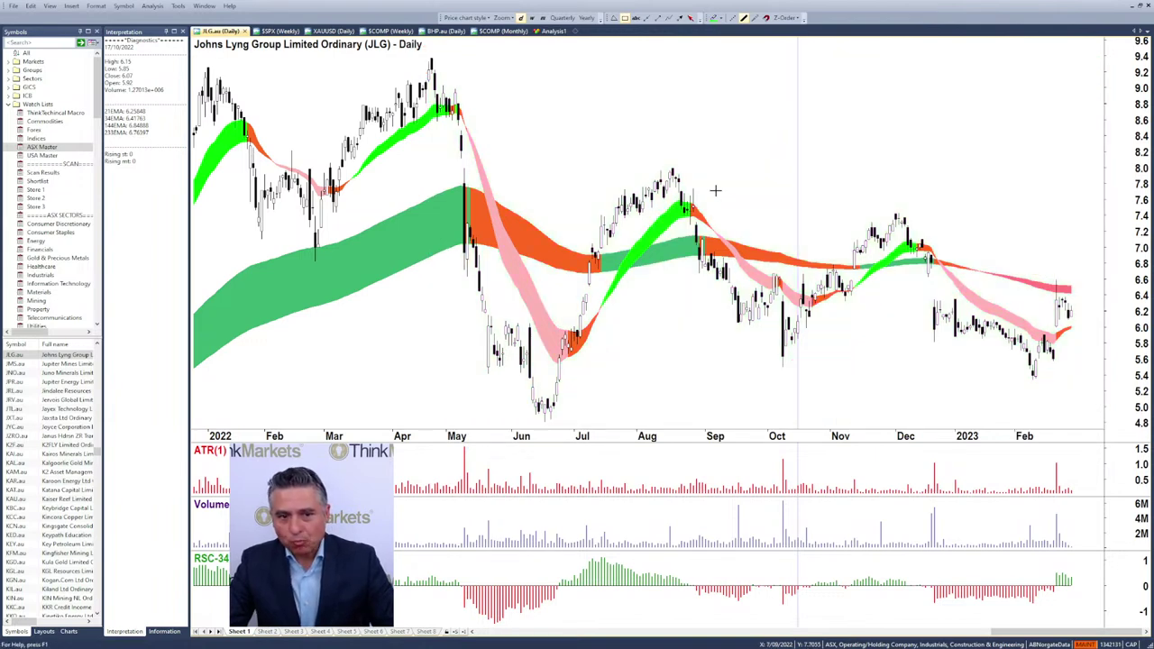
pyautogui.click(668, 18)
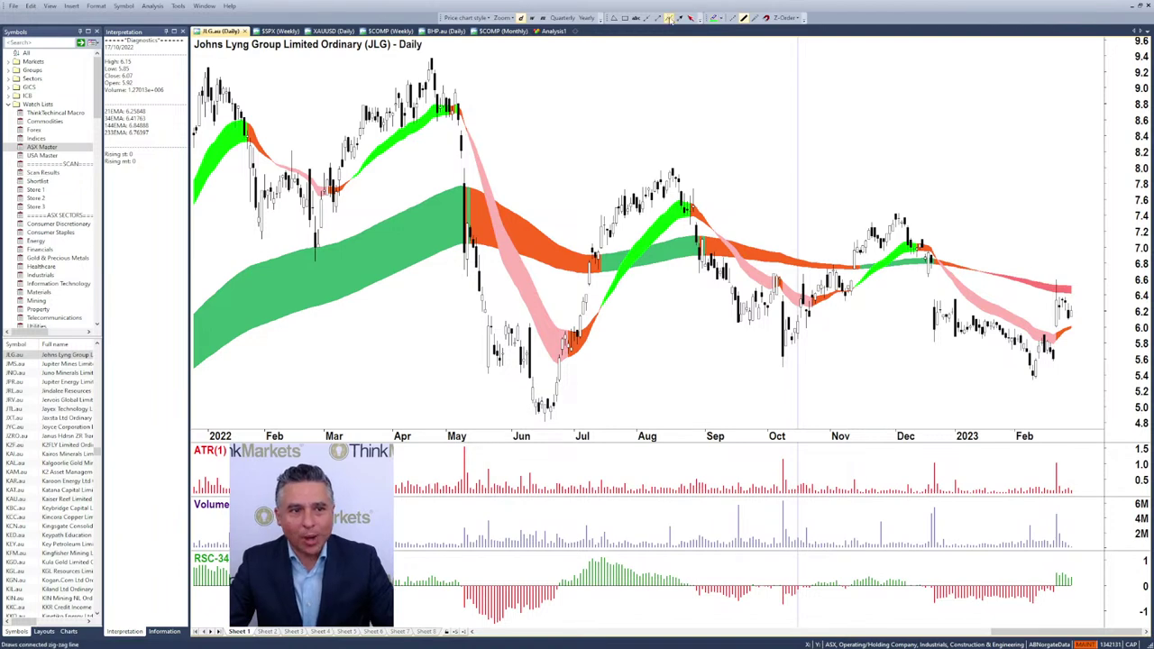
pyautogui.moveTo(1071, 313); pyautogui.dragTo(1089, 340)
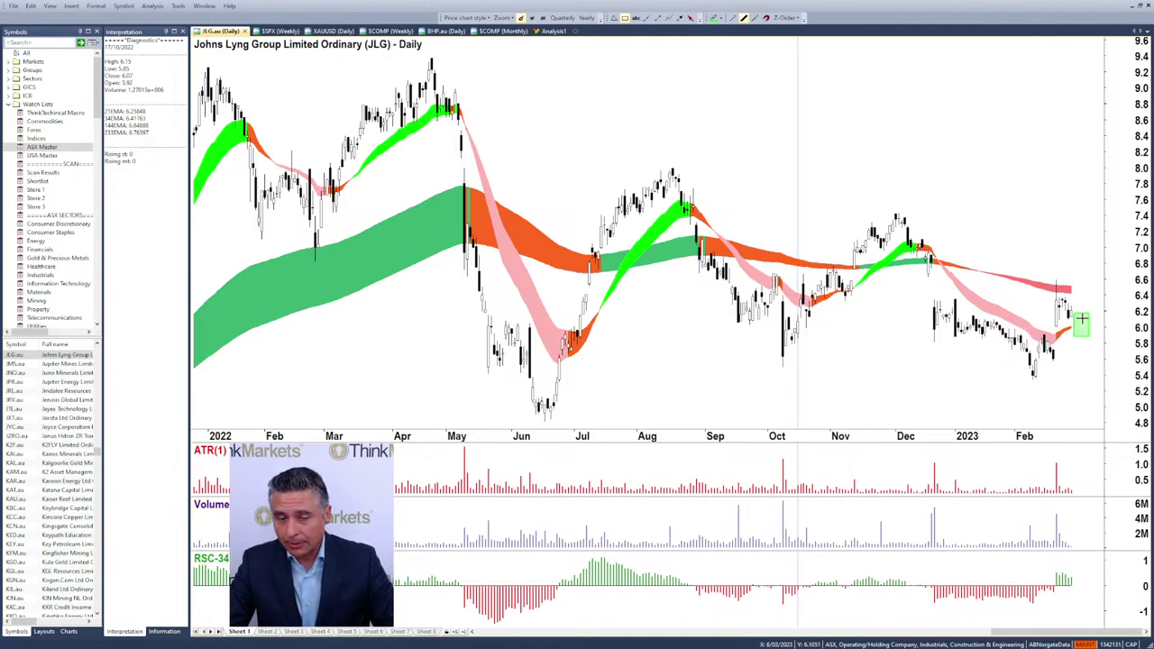
pyautogui.moveTo(1070, 281); pyautogui.dragTo(1086, 299)
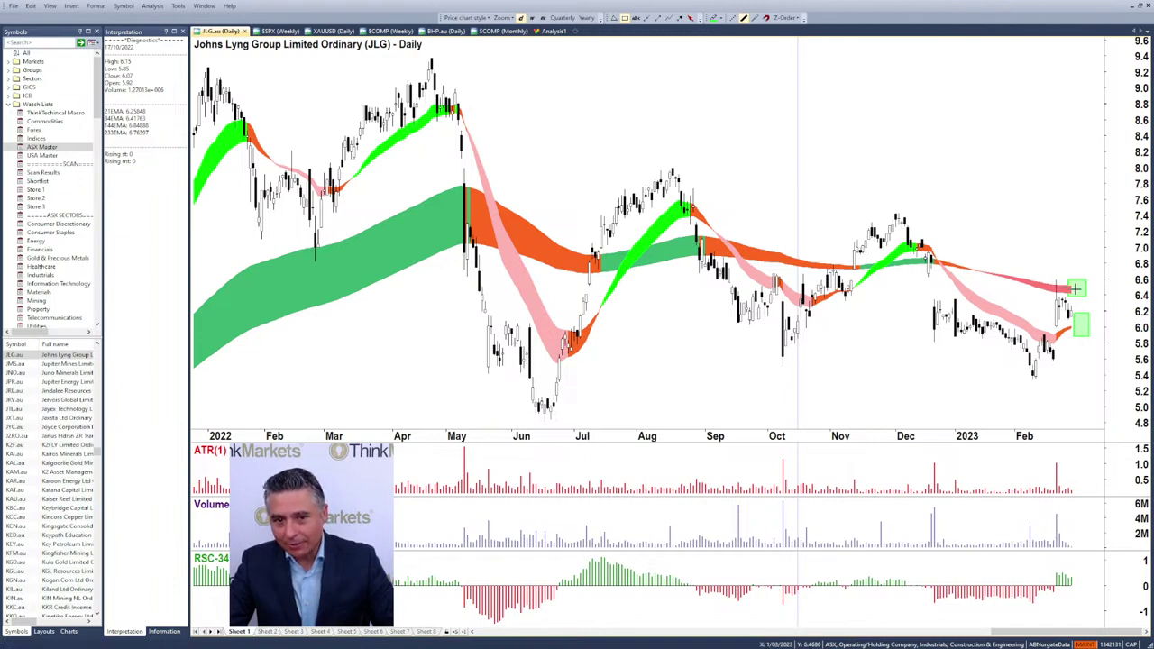
pyautogui.click(674, 17)
pyautogui.moveTo(1070, 287)
pyautogui.mouseDown()
pyautogui.moveTo(1083, 292)
pyautogui.moveTo(1089, 255)
pyautogui.mouseUp()
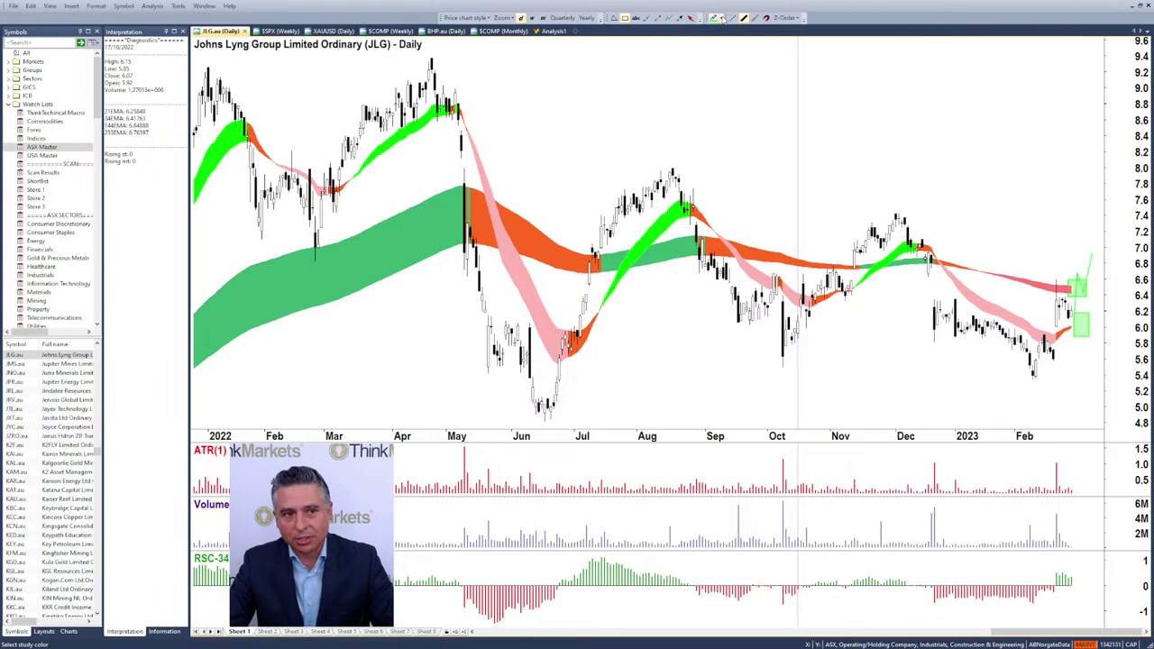
# - Draw red resistance bands extending from the December and August highs near 7.4 and 8.0, and trace the February swings with a red zigzag
pyautogui.moveTo(893, 214); pyautogui.dragTo(1100, 225)
pyautogui.moveTo(672, 164); pyautogui.dragTo(1100, 175)
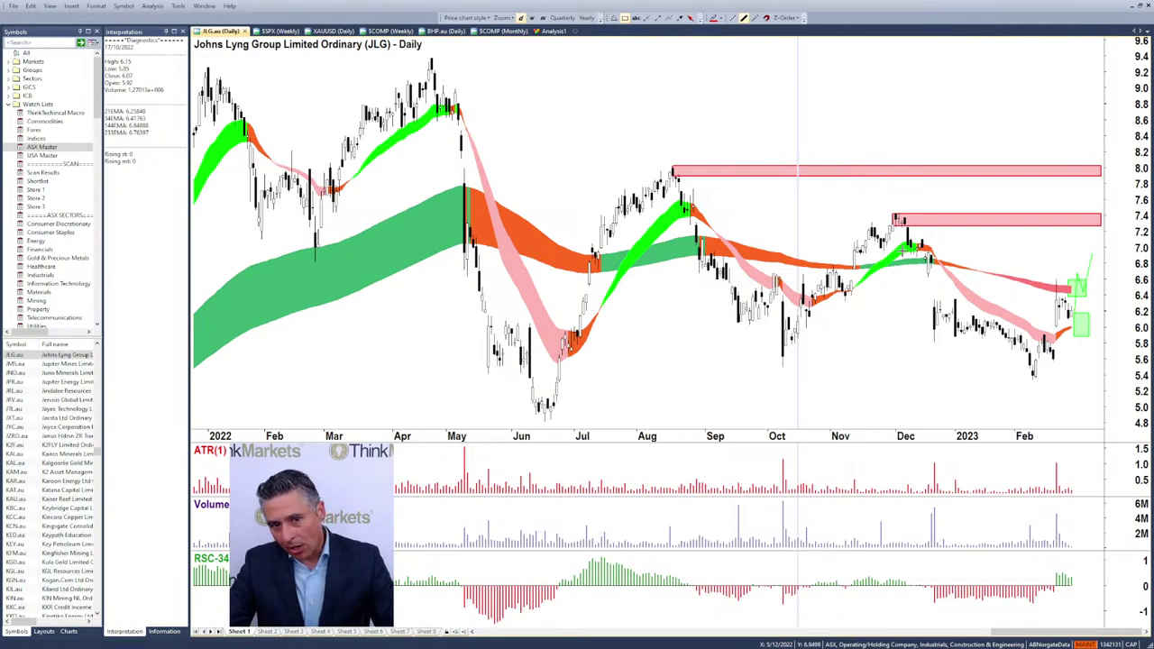
pyautogui.click(671, 19)
pyautogui.moveTo(1034, 378)
pyautogui.mouseDown()
pyautogui.moveTo(1056, 281)
pyautogui.moveTo(1067, 306)
pyautogui.mouseUp()
pyautogui.press('Escape')
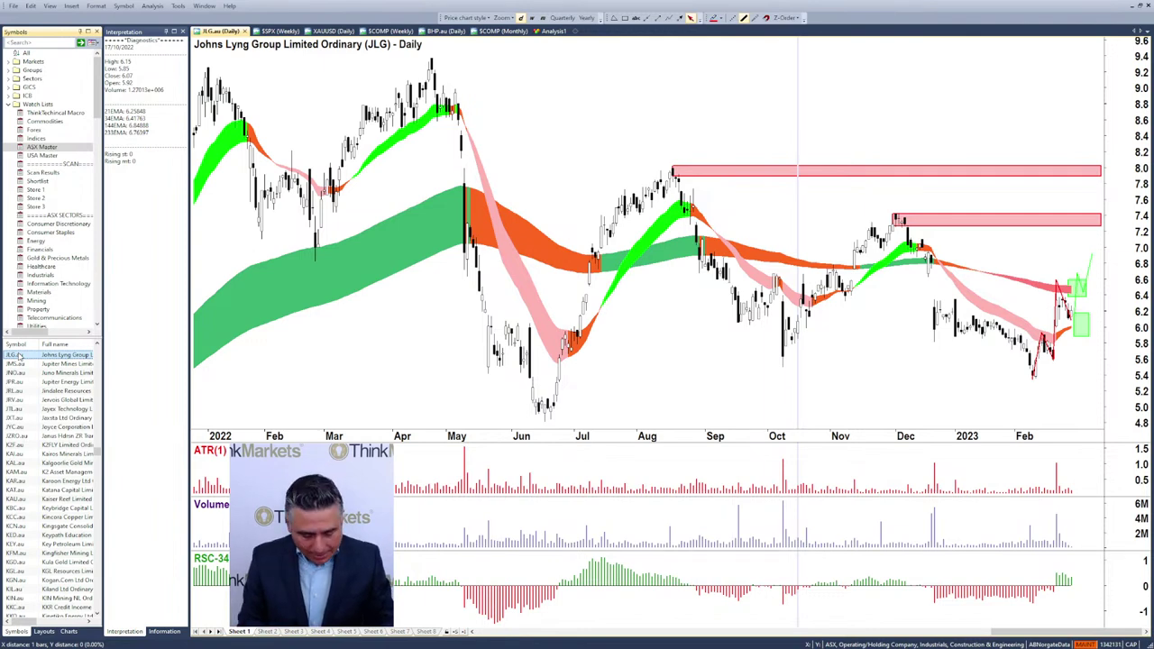
# - Open the AIS daily chart and check it against the Copper High Grade (COMEX) chart from the Commodities watch list
pyautogui.write('ais')
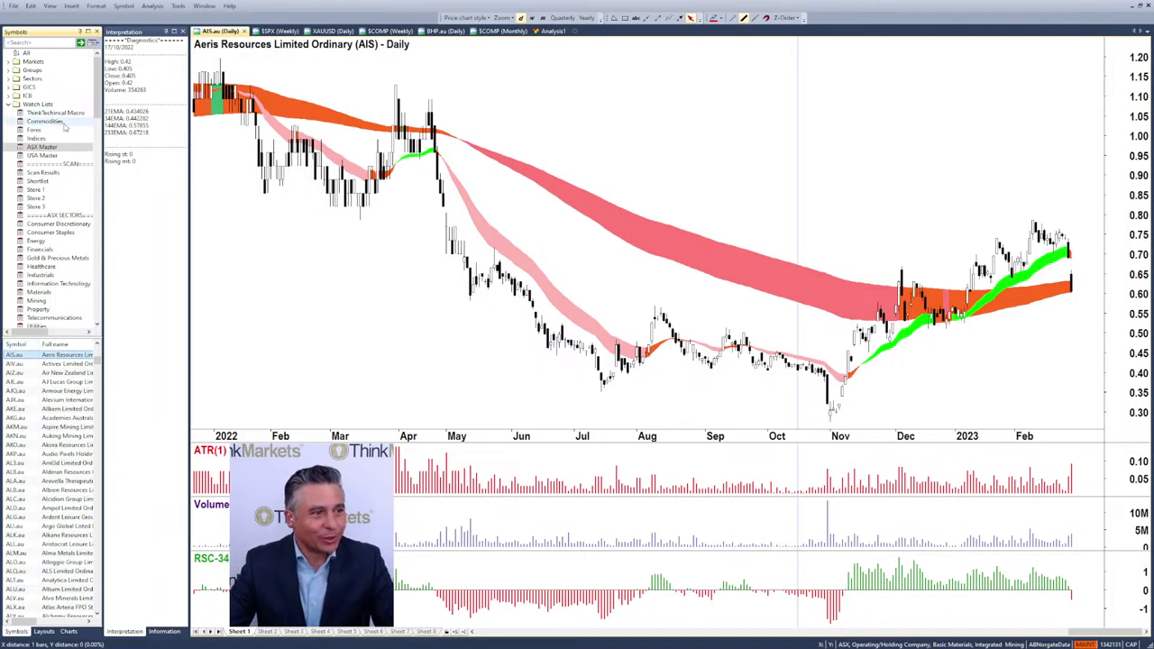
pyautogui.click(46, 121)
pyautogui.scroll(8, 30, 457)
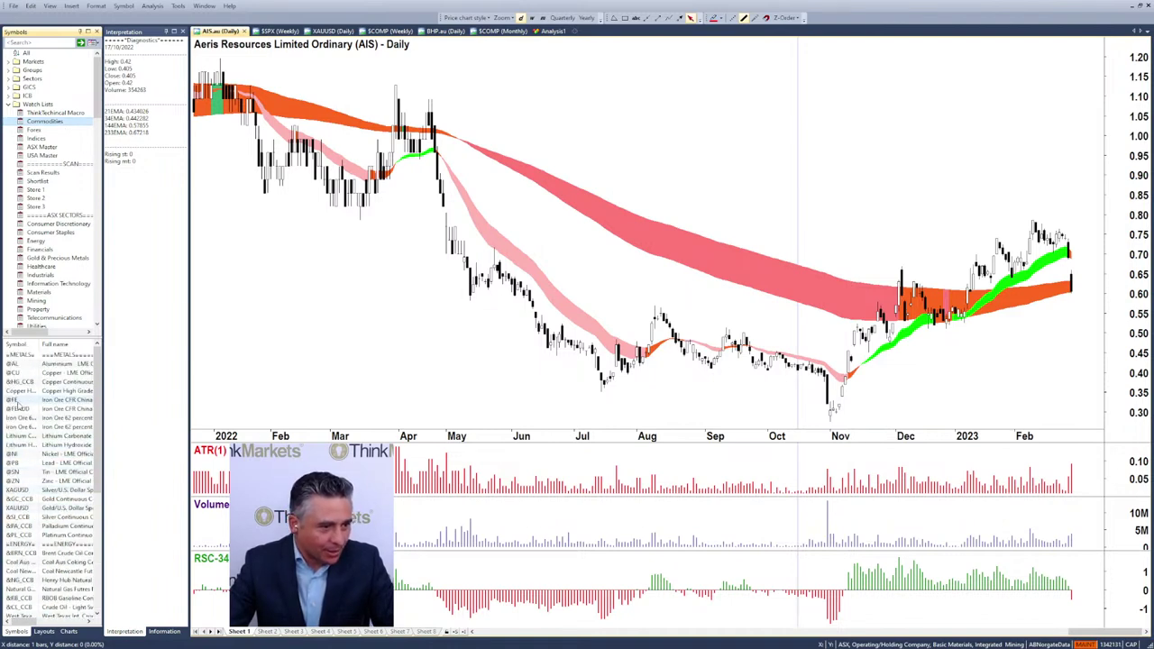
pyautogui.click(24, 390)
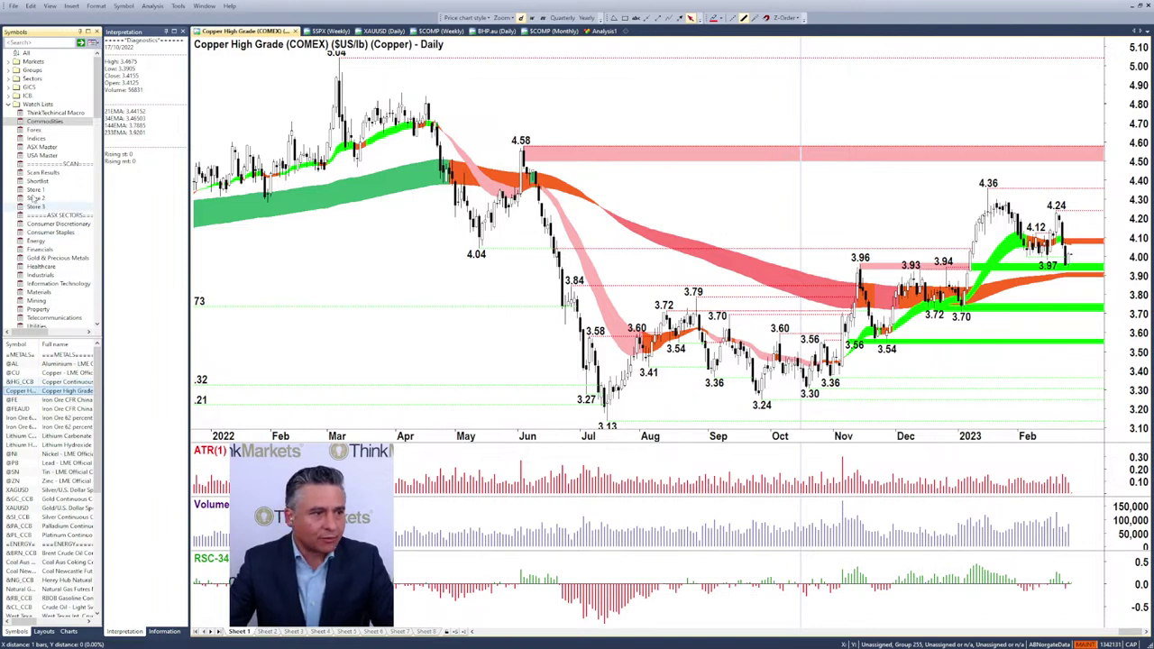
# - Return to the ASX Master watch list and open the AIS daily chart
pyautogui.click(39, 146)
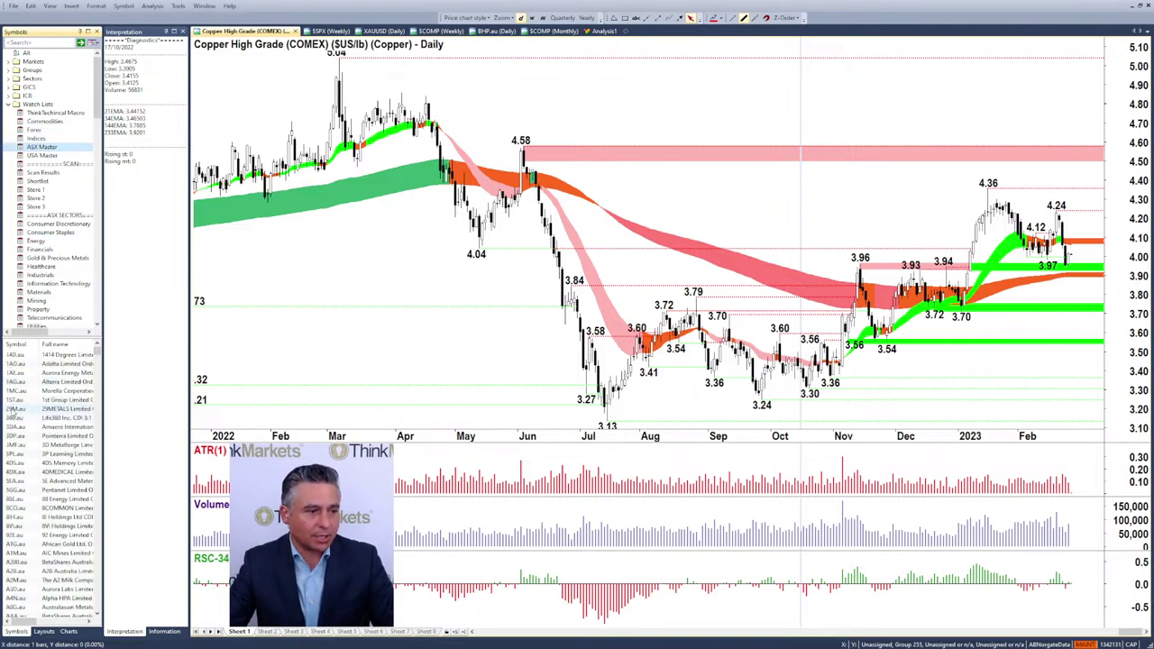
pyautogui.click(15, 426)
pyautogui.write('AIA')
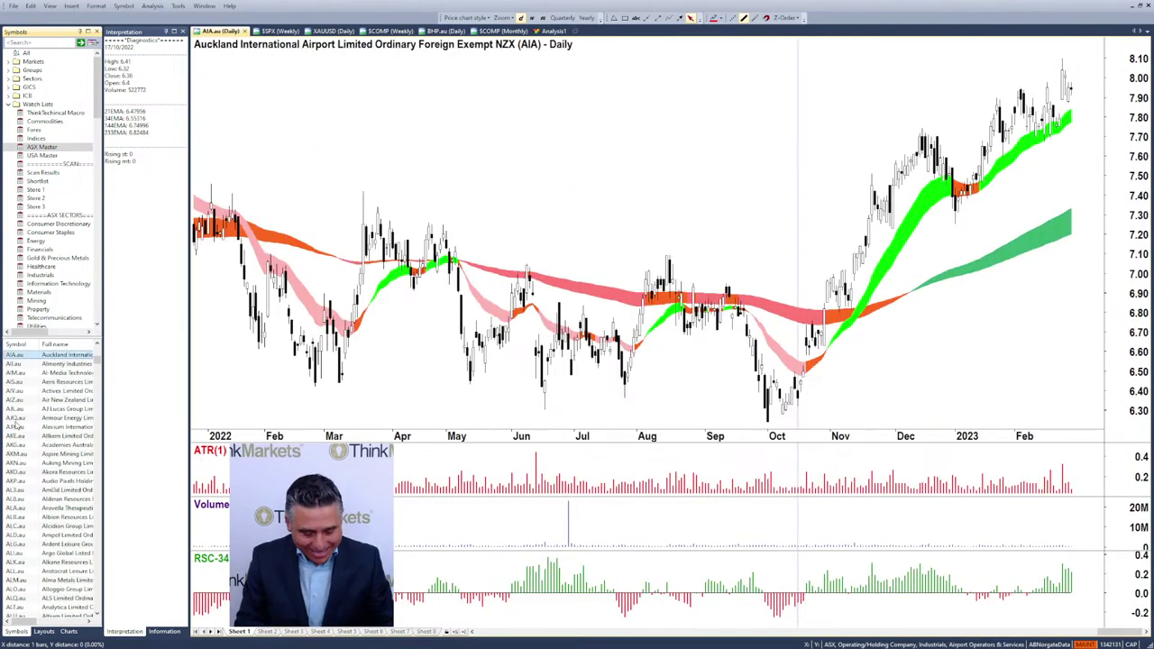
pyautogui.write('AIS')
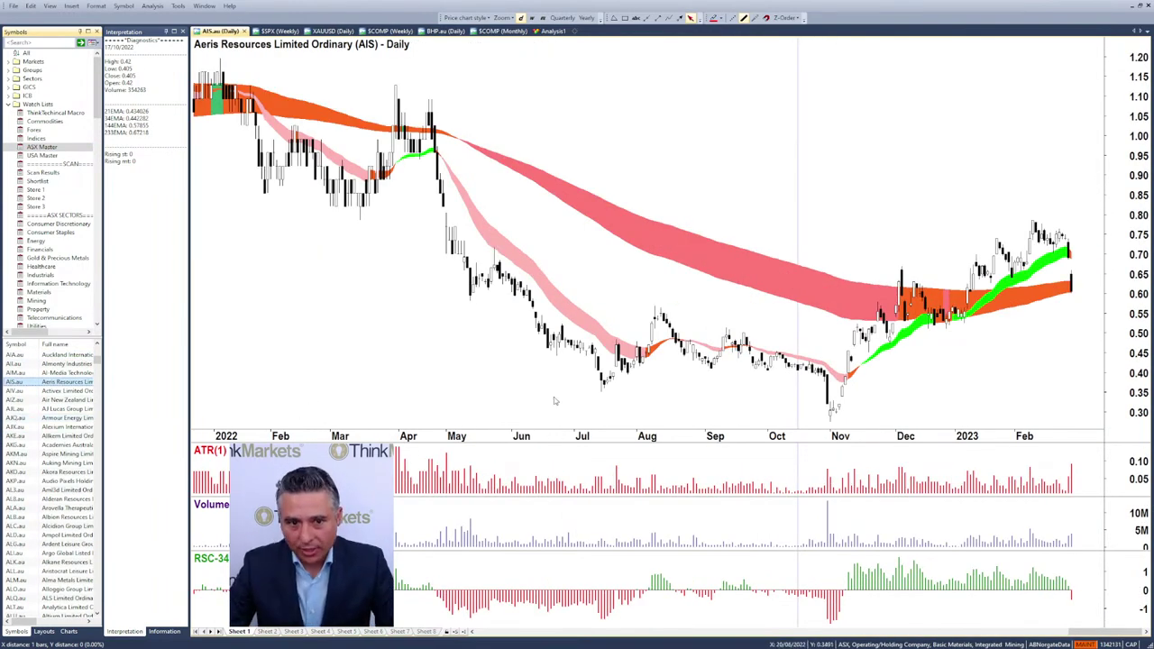
# - Draw a red arrow along AIS's rising short-term band and a red zigzag tracing the February price swings
pyautogui.click(681, 18)
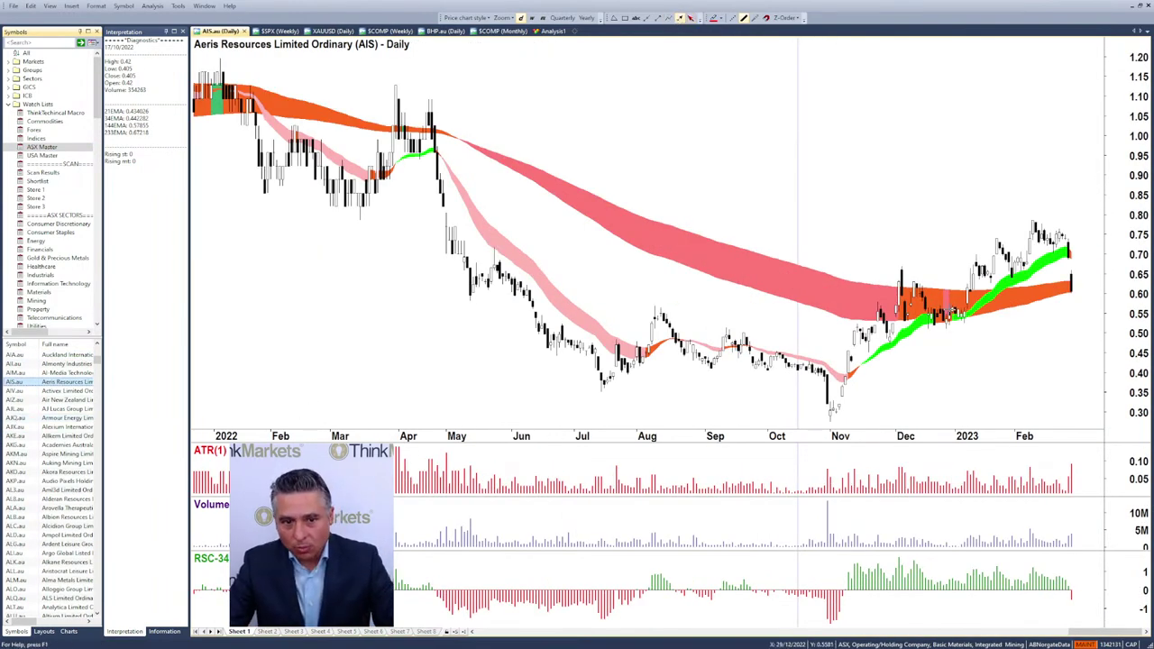
pyautogui.moveTo(975, 308); pyautogui.dragTo(1047, 258)
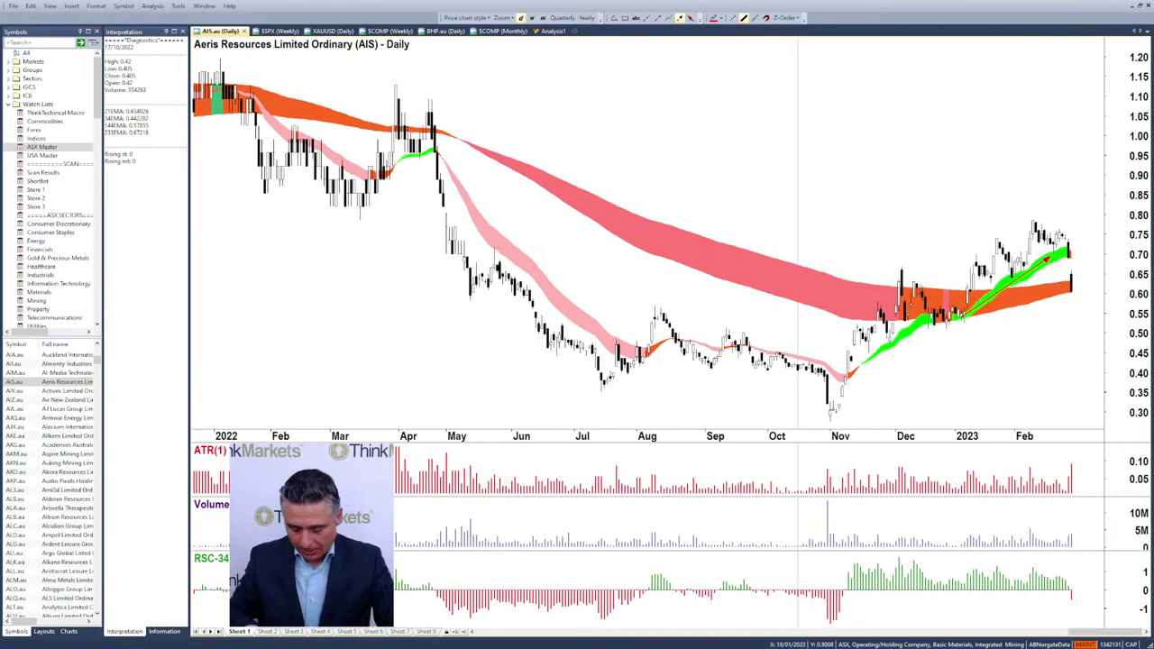
pyautogui.scroll(2, 637, 233)
pyautogui.scroll(3, 722, 232)
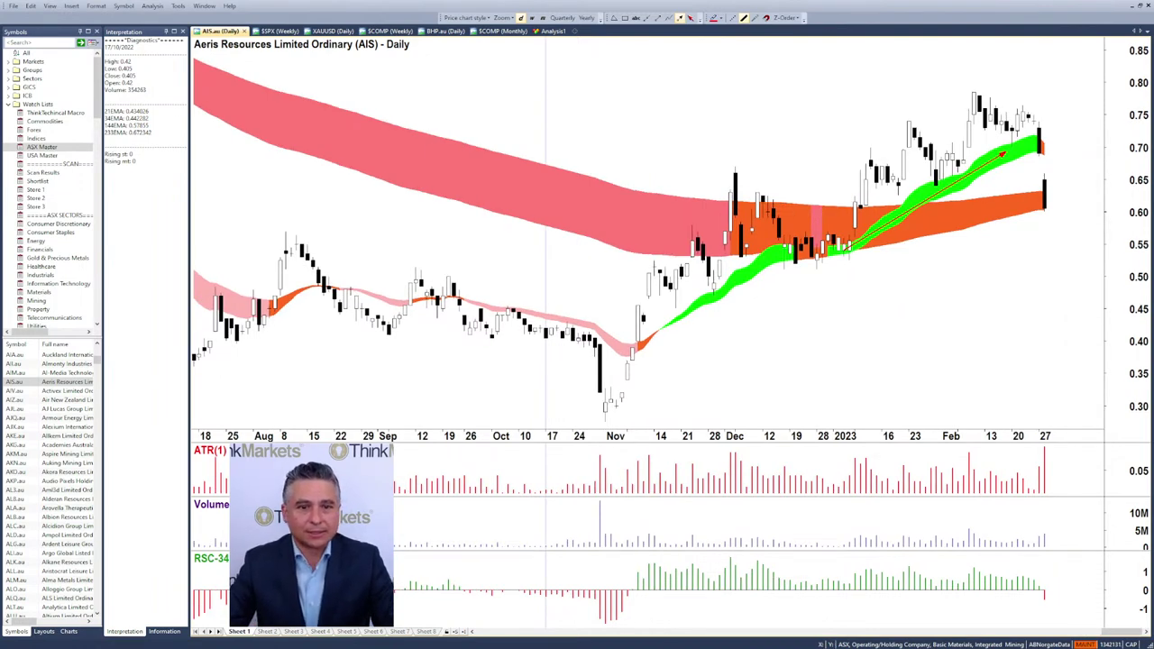
pyautogui.click(667, 17)
pyautogui.click(935, 187)
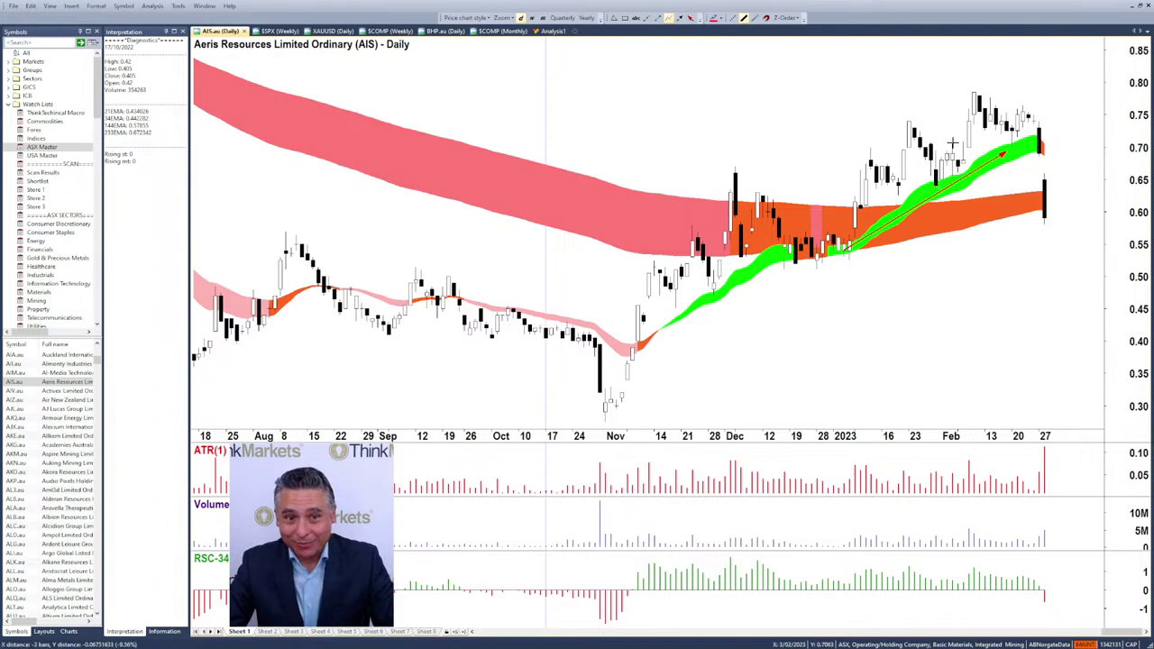
pyautogui.click(973, 90)
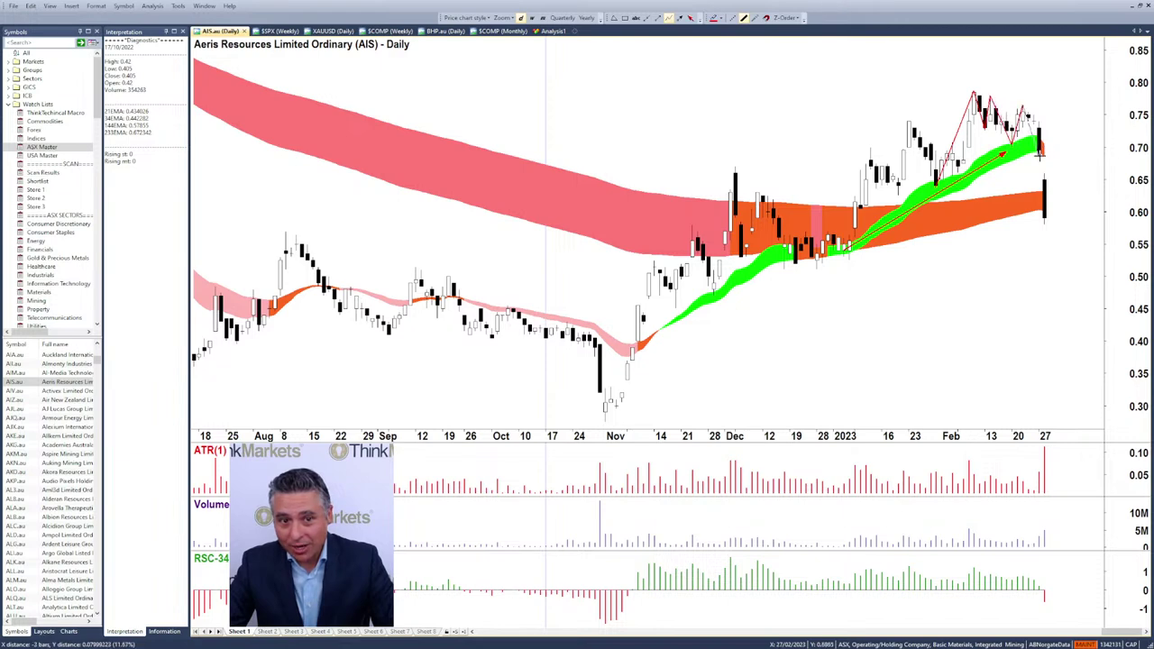
pyautogui.click(1039, 154)
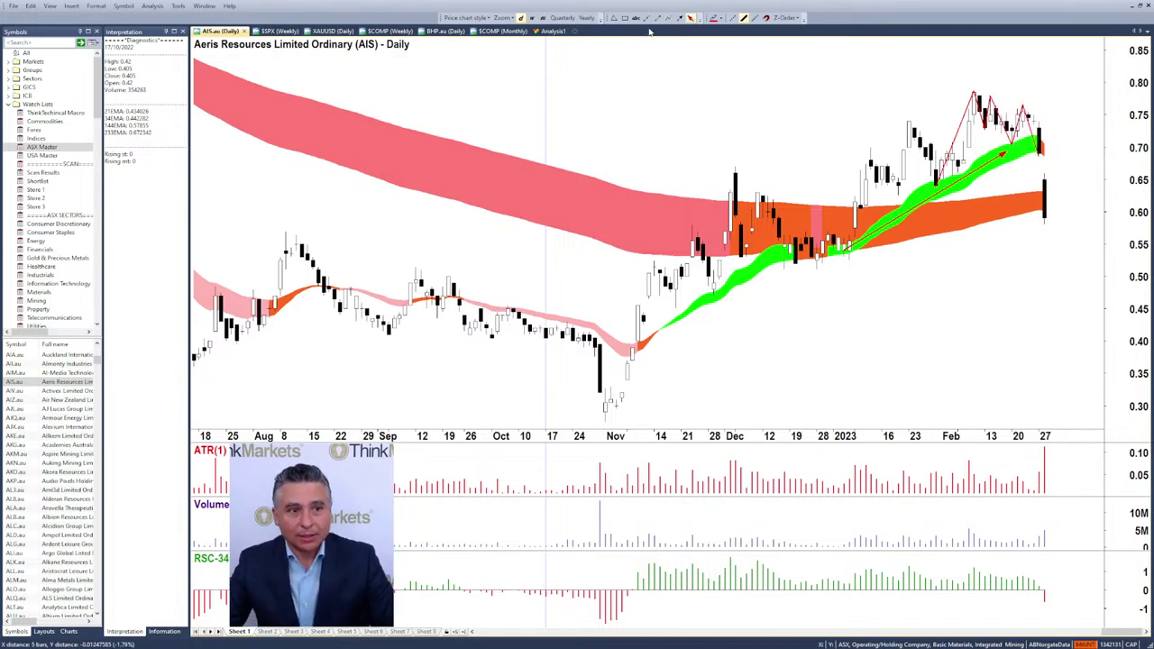
# - Draw a short red horizontal line at about 0.70 across the February low and label the two February peaks "POS"
pyautogui.moveTo(993, 145); pyautogui.dragTo(1065, 145)
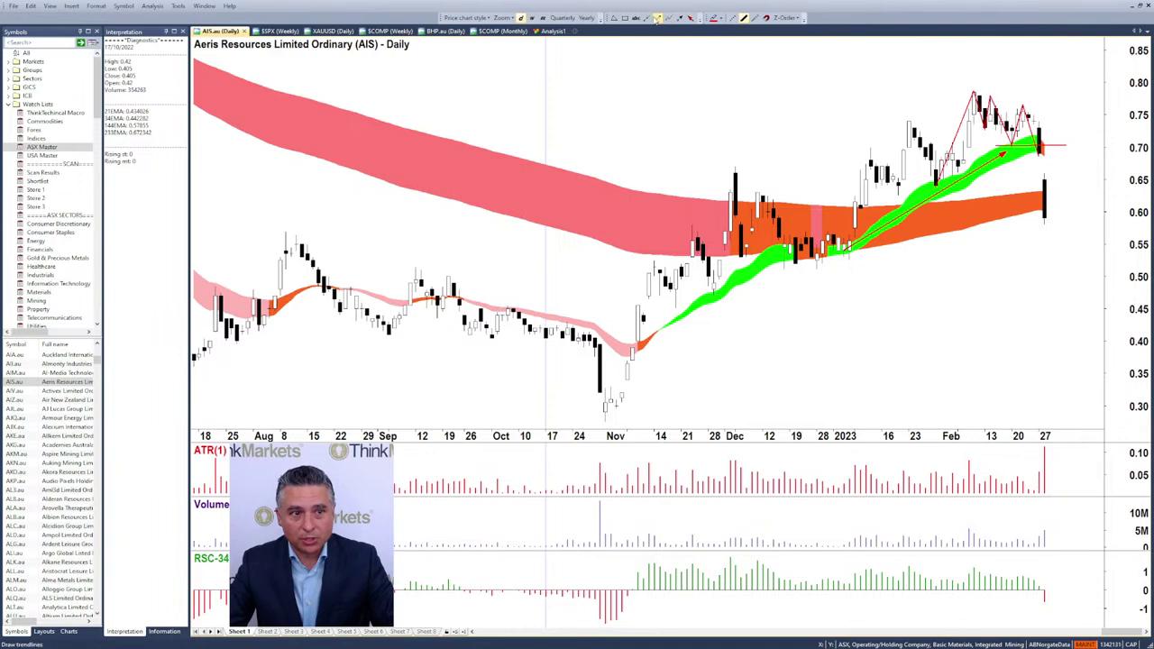
pyautogui.click(961, 90)
pyautogui.write('POS')
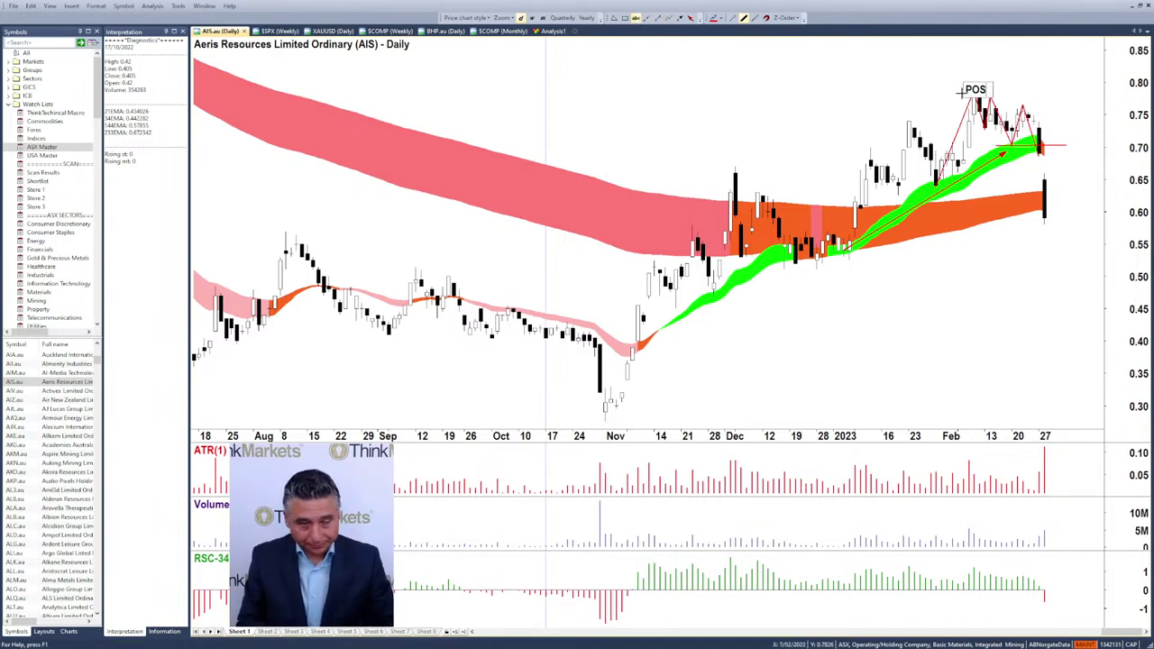
pyautogui.press('Return')
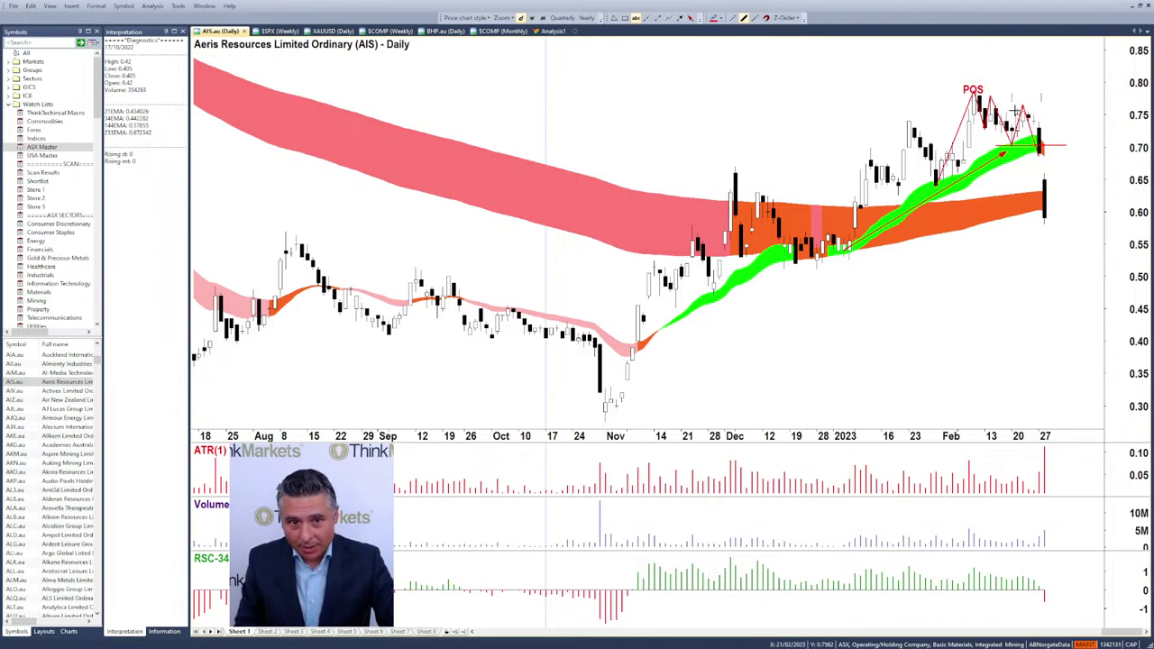
pyautogui.click(1015, 99)
pyautogui.write('POS')
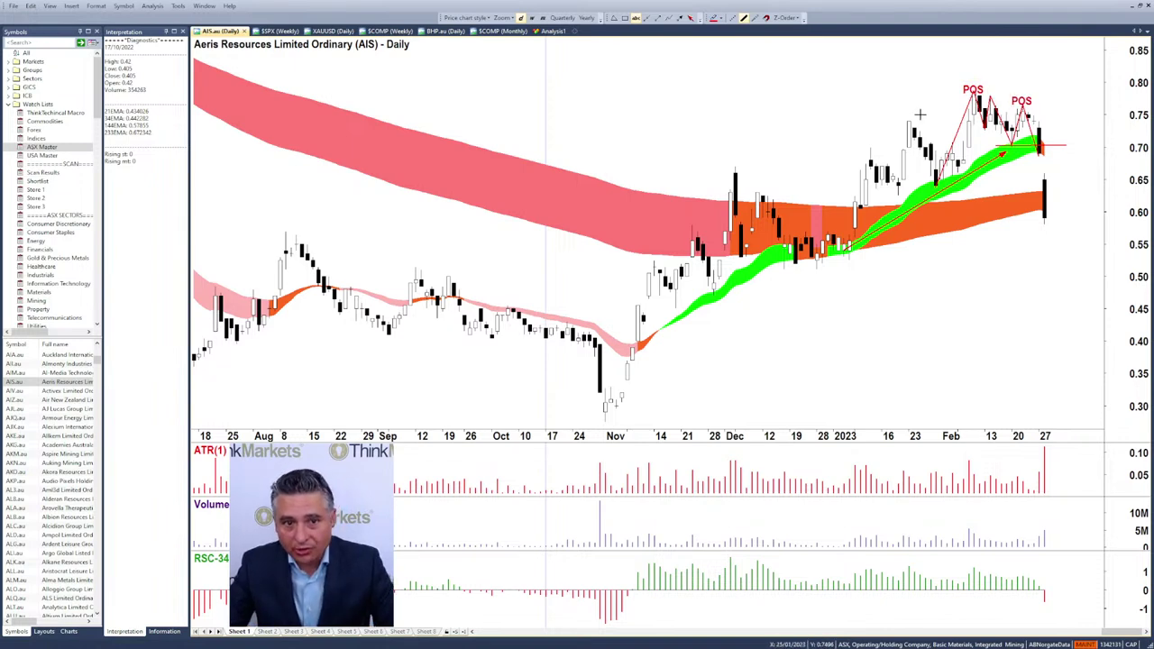
pyautogui.press('Return')
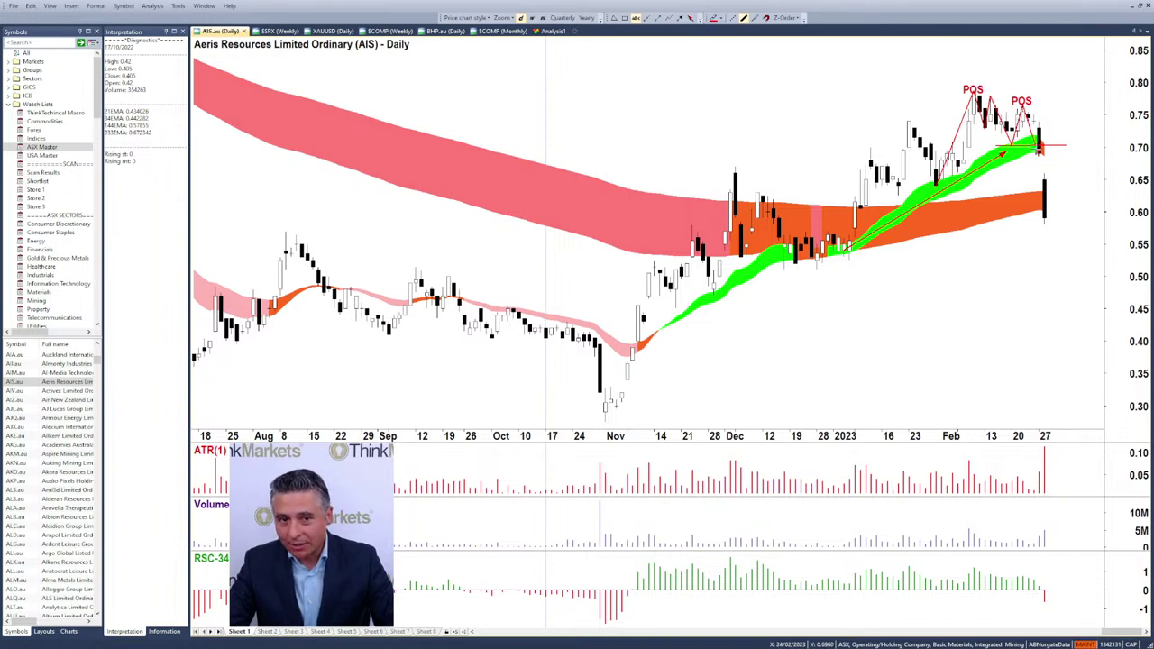
# - Draw a red arrow pointing at the breakdown candle and add "-1/3" labels beside the 0.70 line and the latest candle near 0.60
pyautogui.moveTo(1038, 144); pyautogui.dragTo(1070, 112)
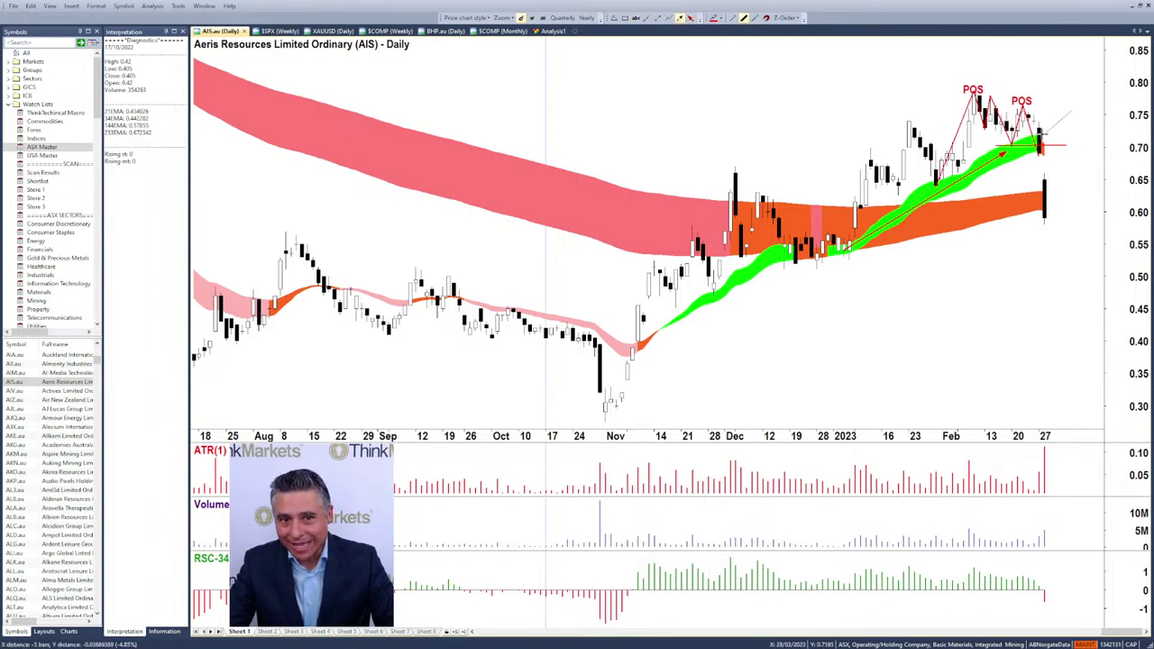
pyautogui.click(635, 18)
pyautogui.click(1056, 140)
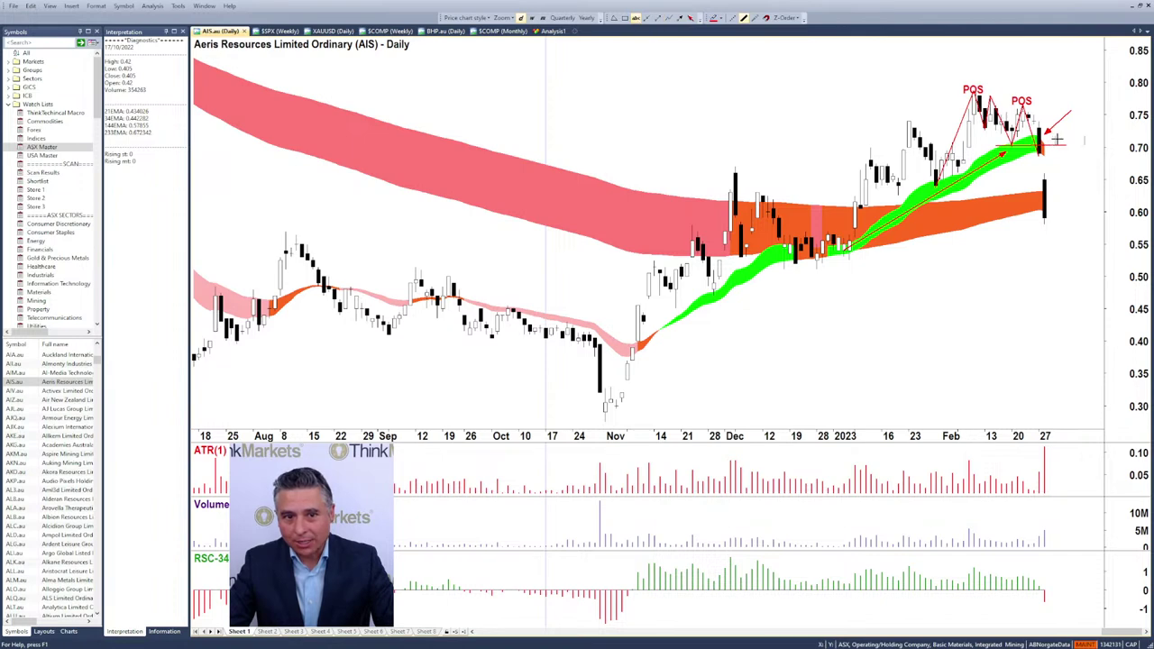
pyautogui.write('1/3')
pyautogui.click(906, 118)
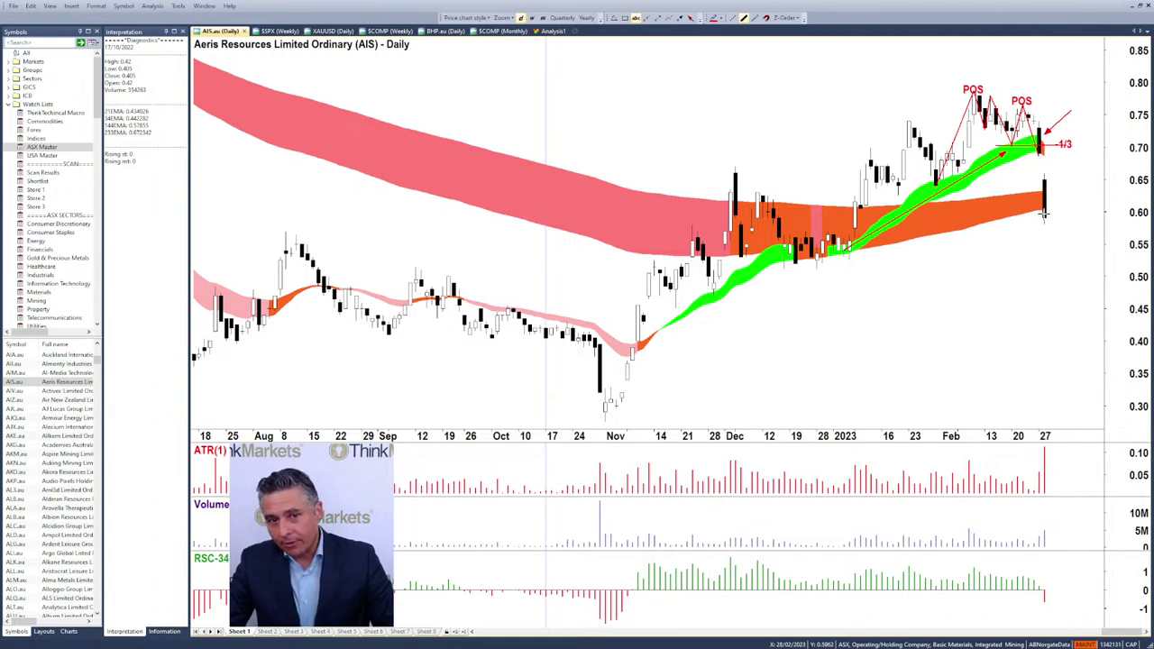
pyautogui.click(1049, 207)
pyautogui.write('1/3')
pyautogui.click(1002, 206)
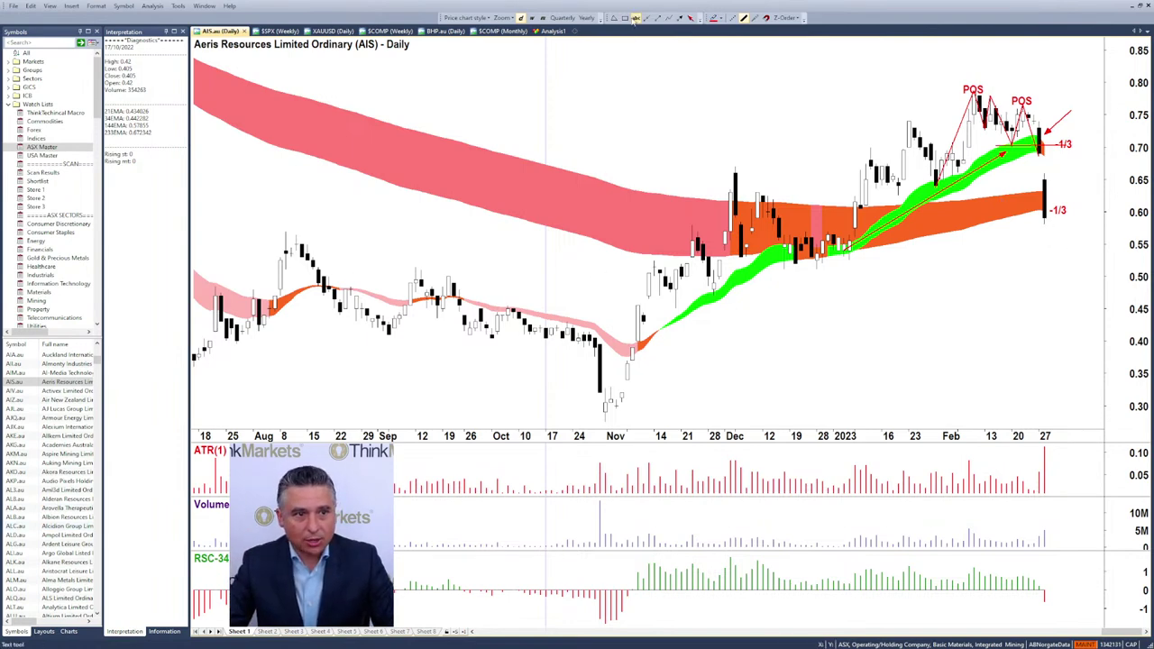
pyautogui.write('DE')
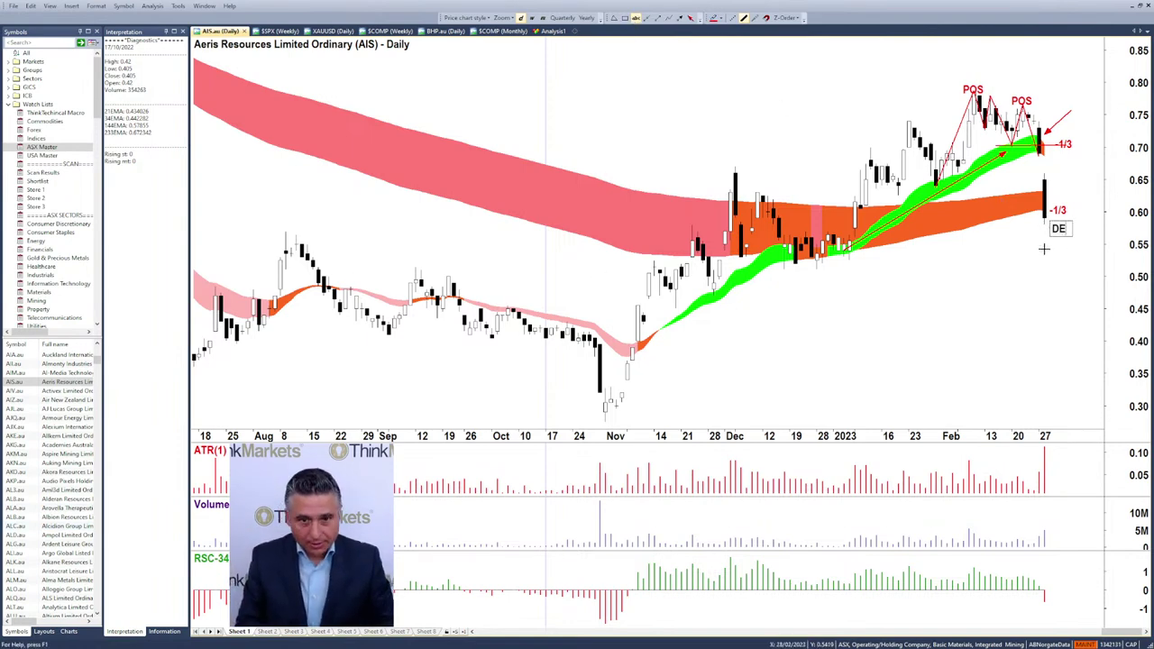
pyautogui.write('PENDS!')
pyautogui.press('Return')
pyautogui.write('ON!')
pyautogui.press('Return')
pyautogui.write('CANDLE!')
pyautogui.press('Return')
pyautogui.write('CLOSE')
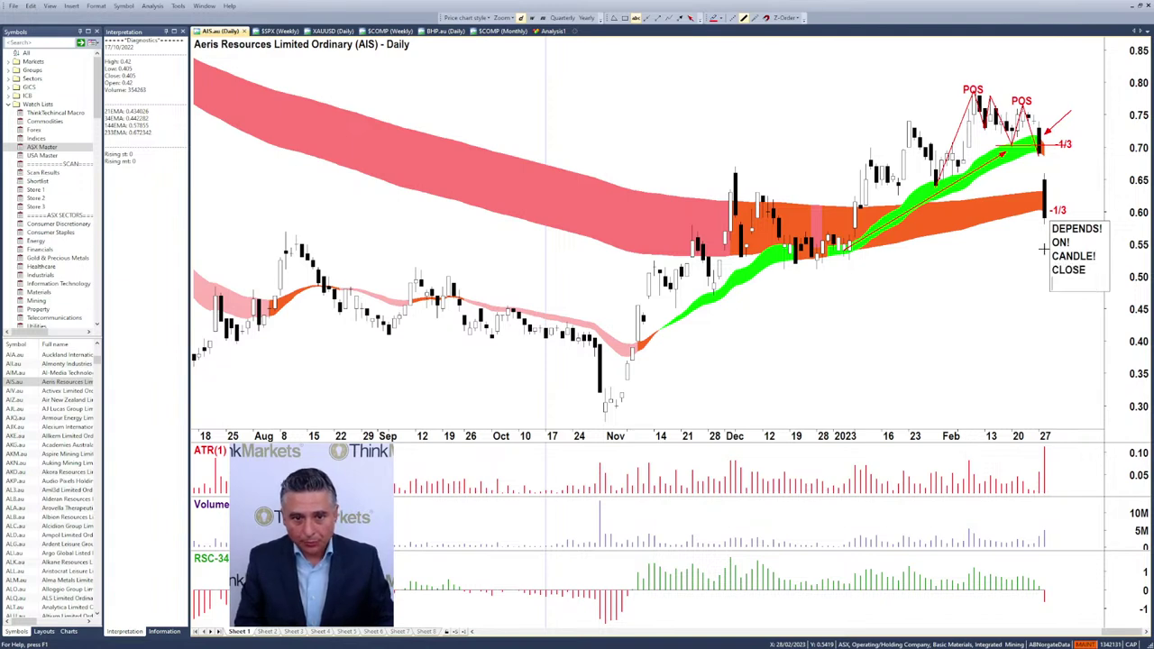
pyautogui.press('Return')
pyautogui.write('@4PM!')
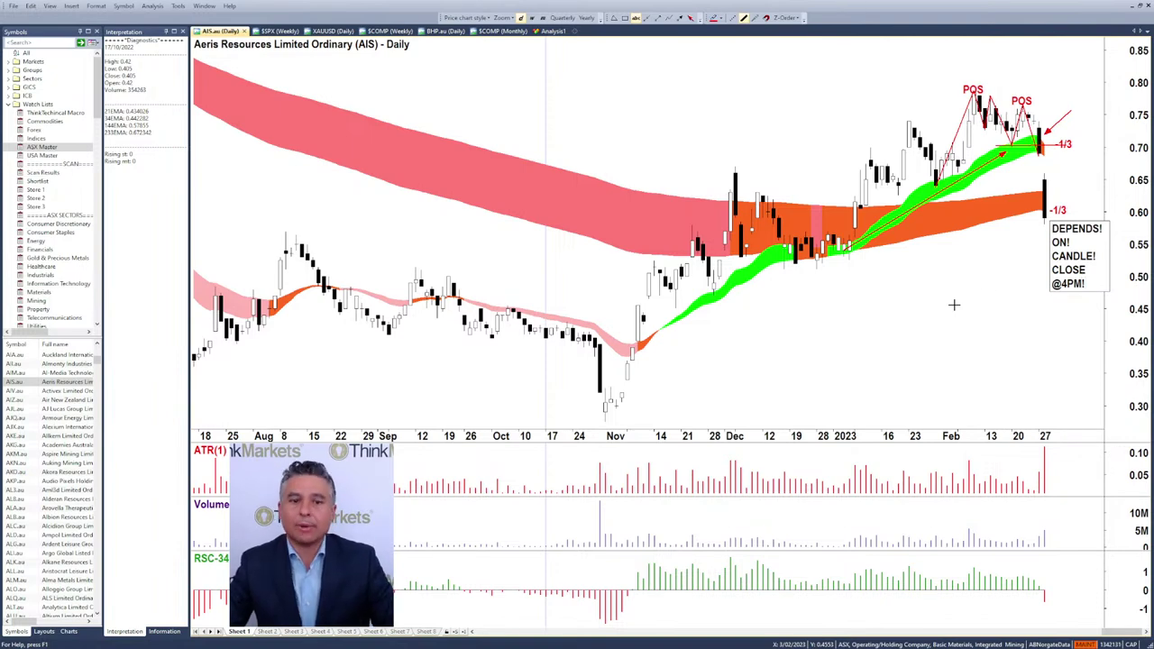
# - Draw a red arrow along AIS's long-term band to the latest candle and sketch a black-outlined candle with a long lower wick below the band
pyautogui.click(953, 305)
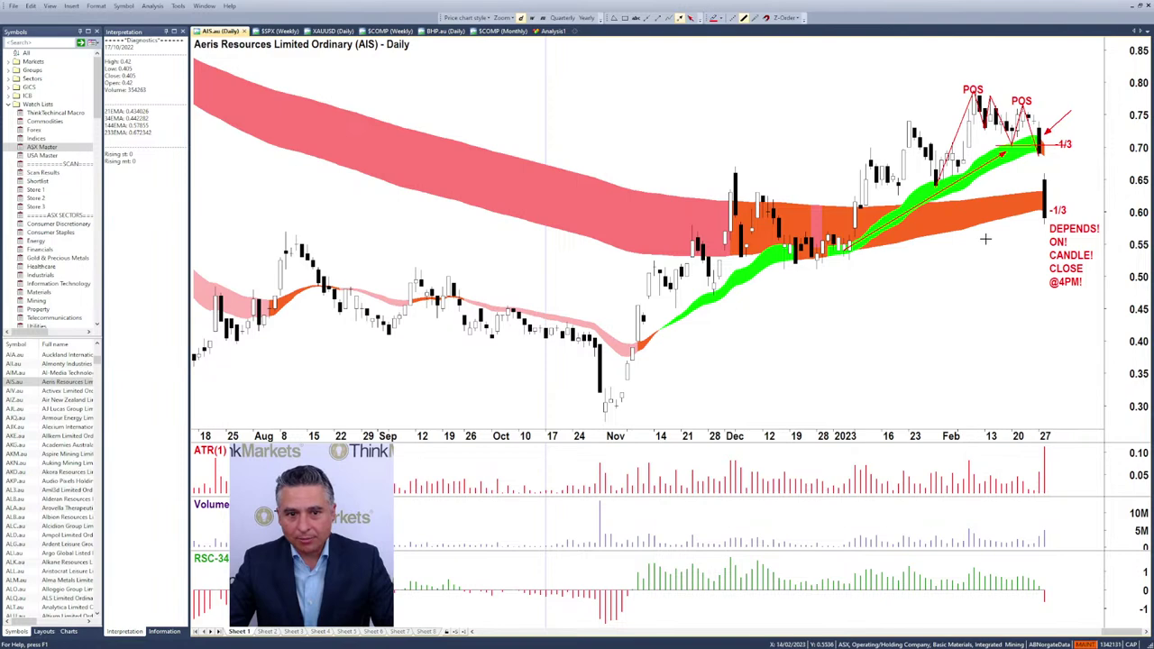
pyautogui.moveTo(957, 218); pyautogui.dragTo(1035, 205)
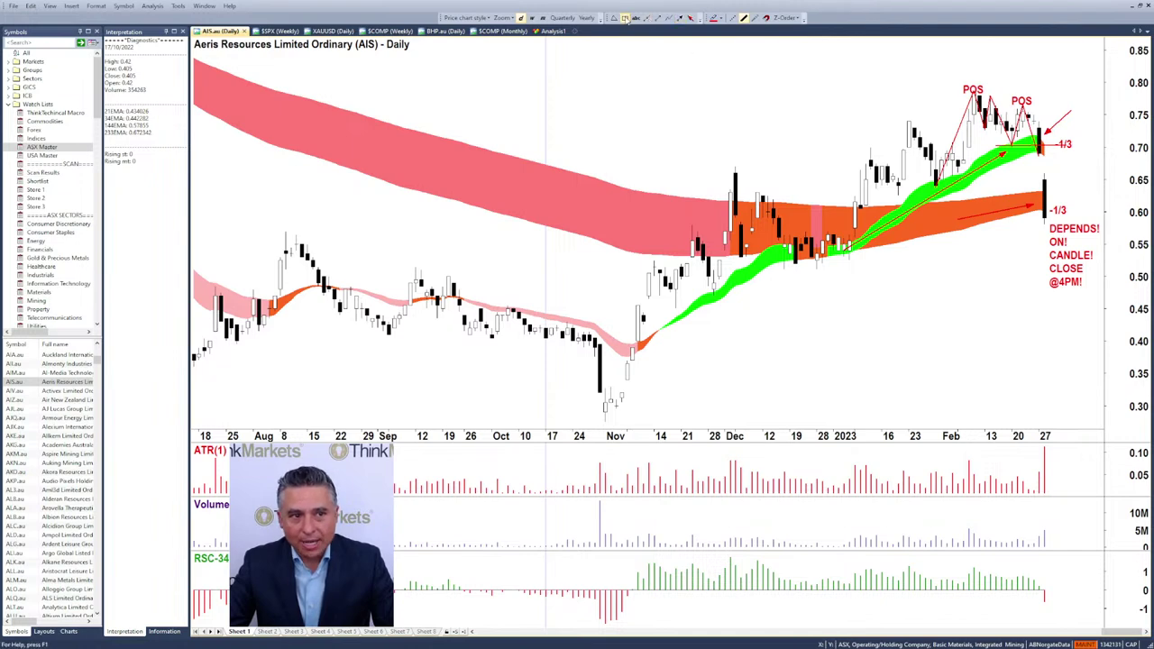
pyautogui.click(714, 18)
pyautogui.moveTo(914, 283); pyautogui.dragTo(937, 310)
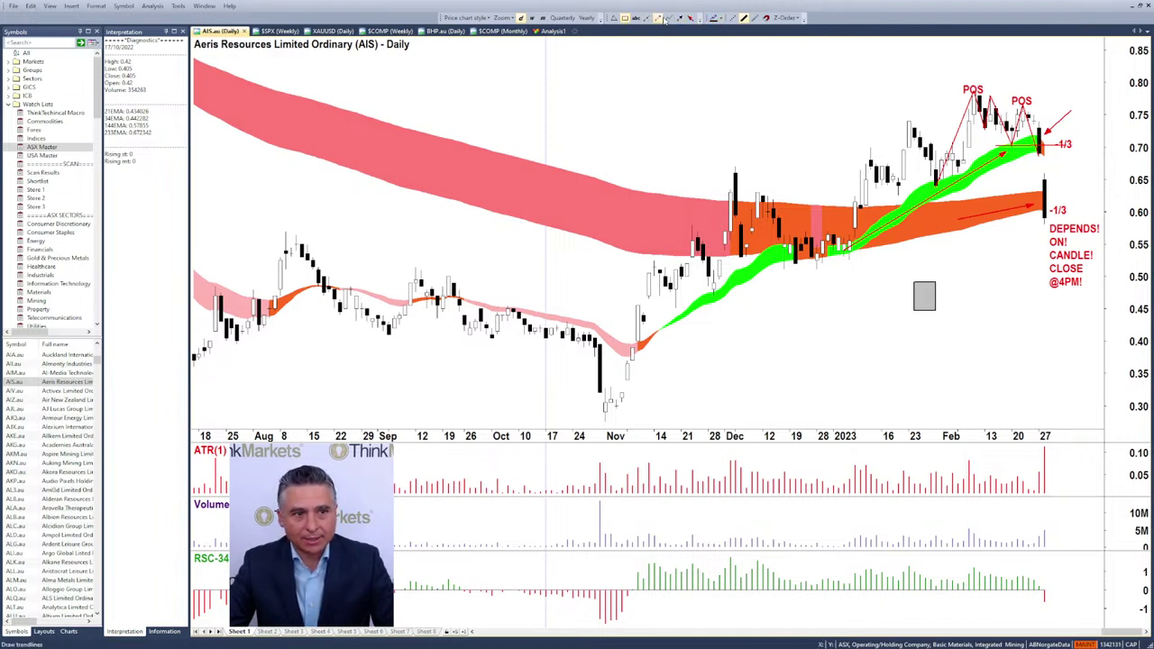
pyautogui.moveTo(924, 311); pyautogui.dragTo(925, 367)
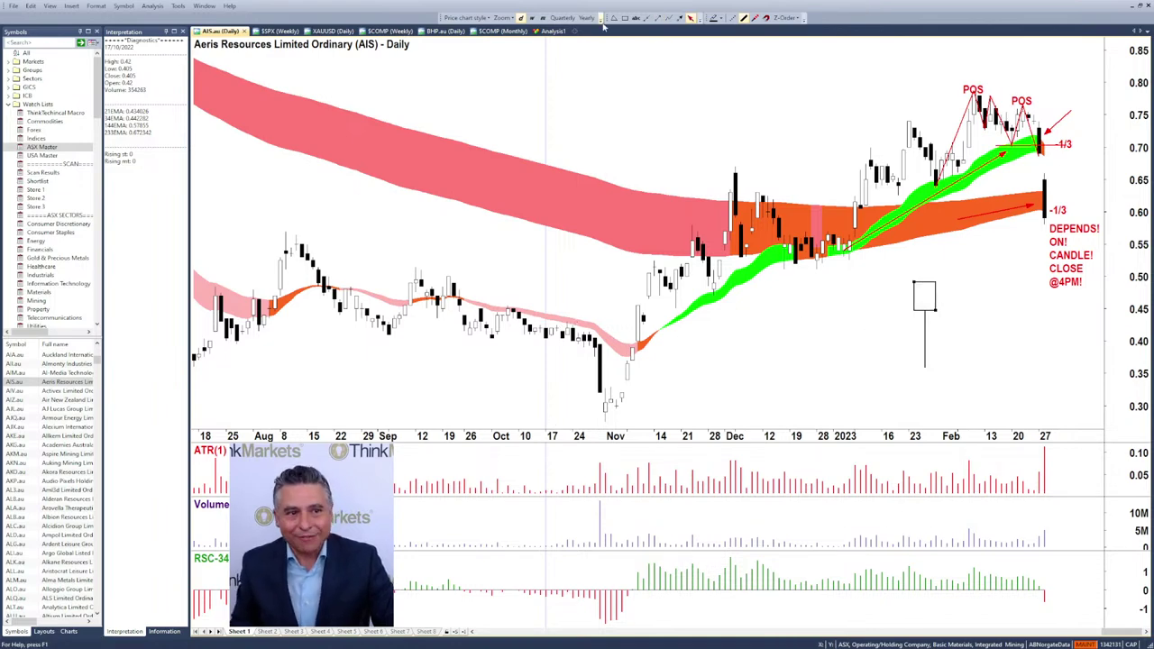
# - Link the sketched candle and AIS's latest candle near 0.60 with black arrows running both ways
pyautogui.click(679, 18)
pyautogui.moveTo(951, 281); pyautogui.dragTo(1037, 210)
pyautogui.click(953, 286)
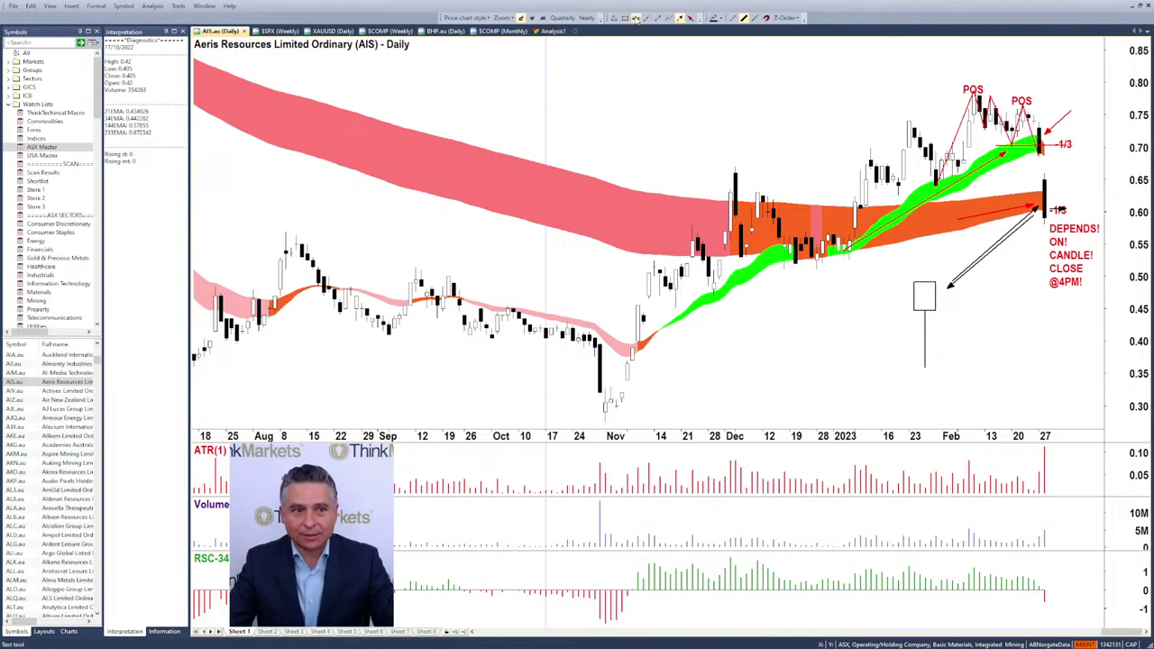
# - Add a text note above the February peaks reading "BALANCE BTWN S / D HAS SHIFTED" over two lines
pyautogui.write('BALAN')
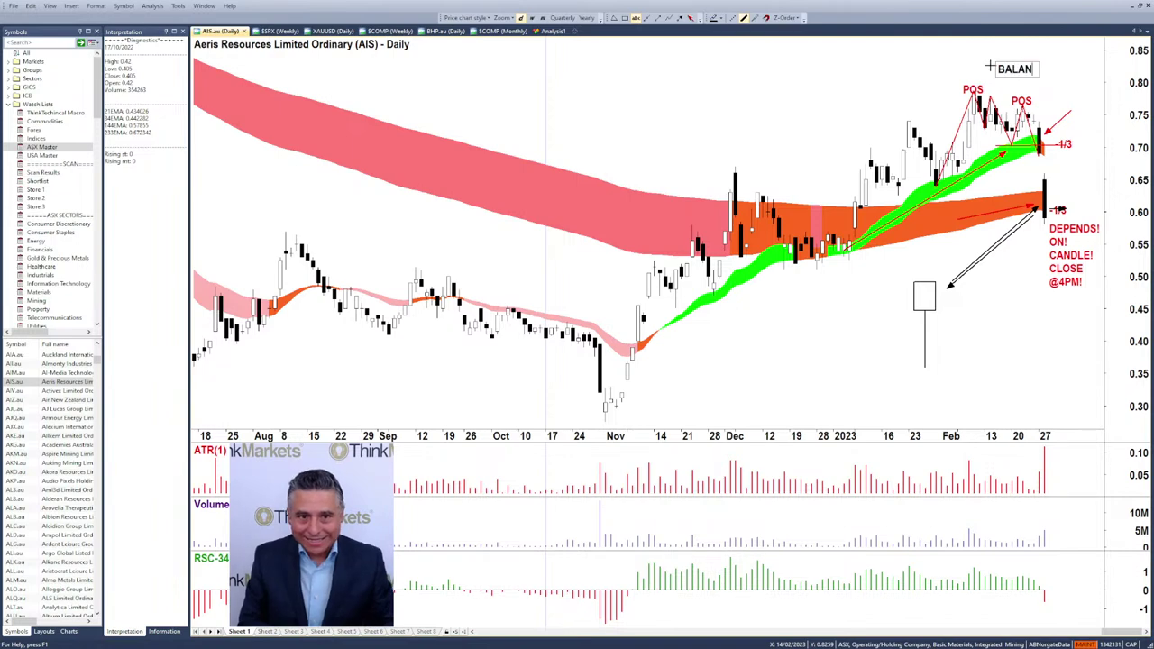
pyautogui.write('CE B')
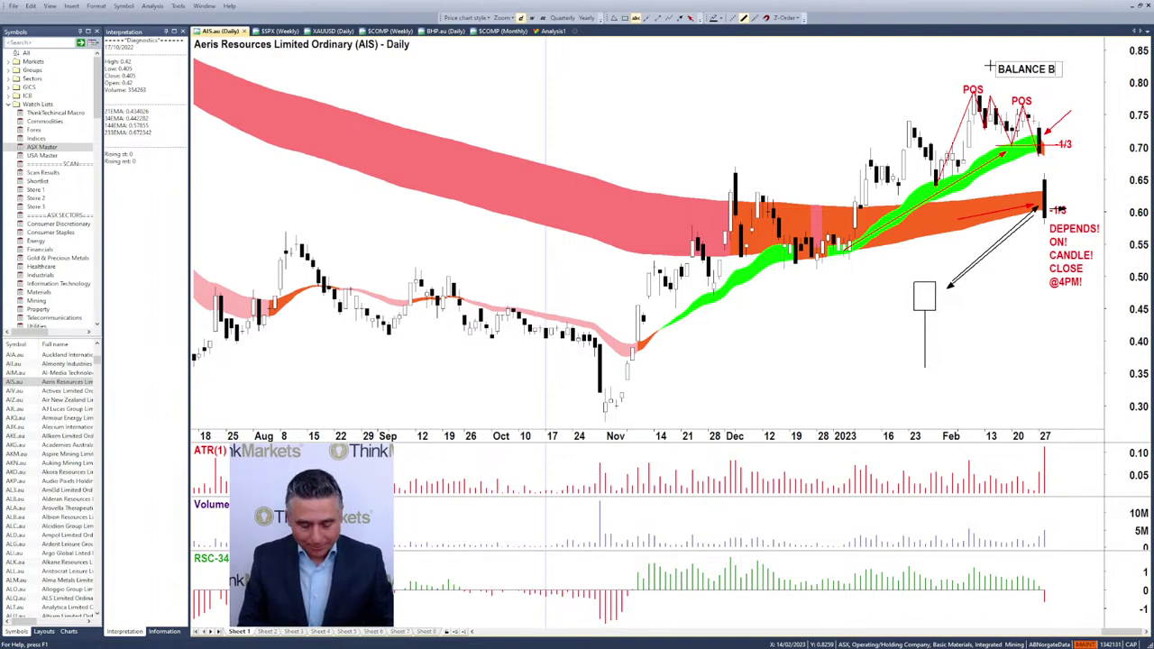
pyautogui.write('TWN S')
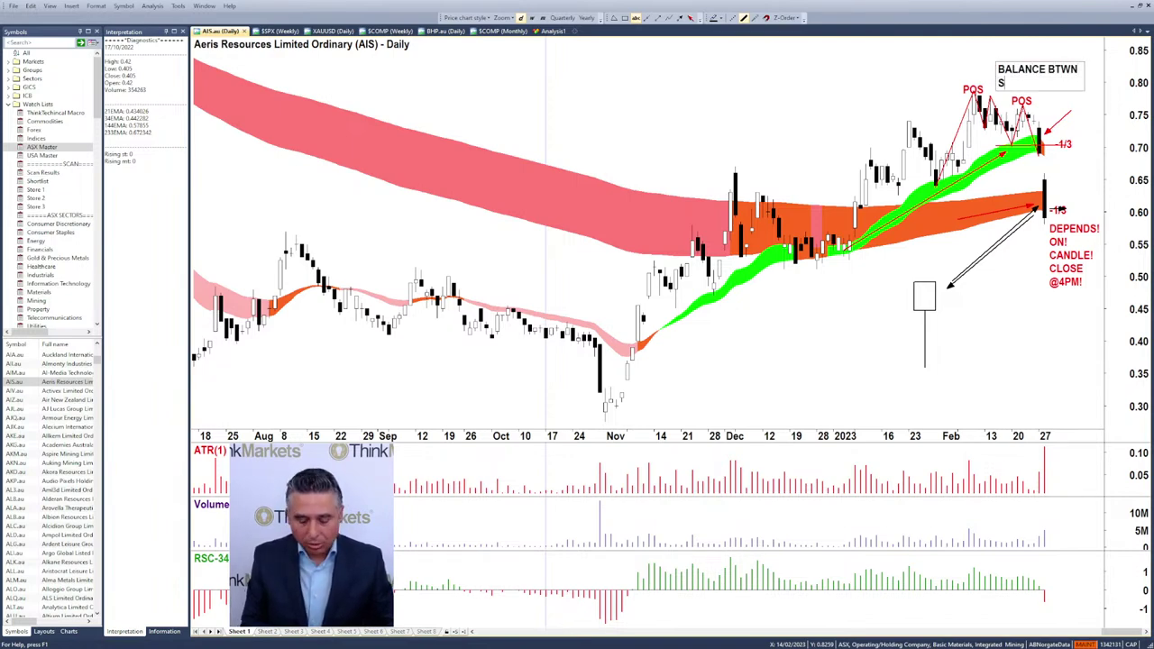
pyautogui.write(' / D HAS SHIFTED')
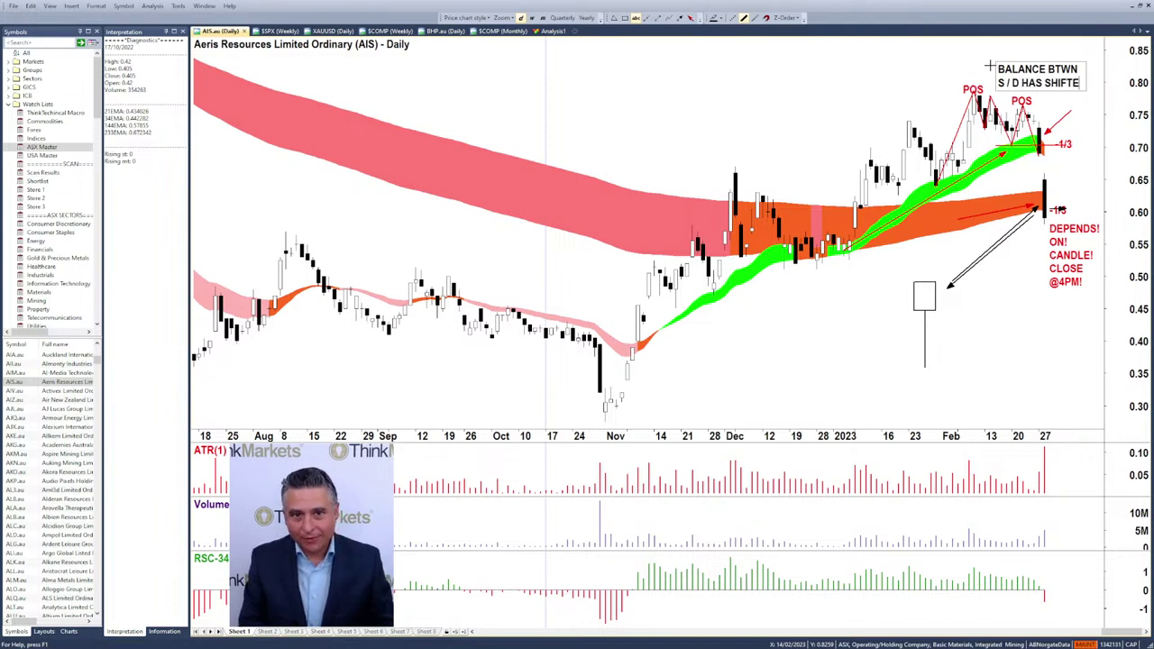
pyautogui.click(990, 67)
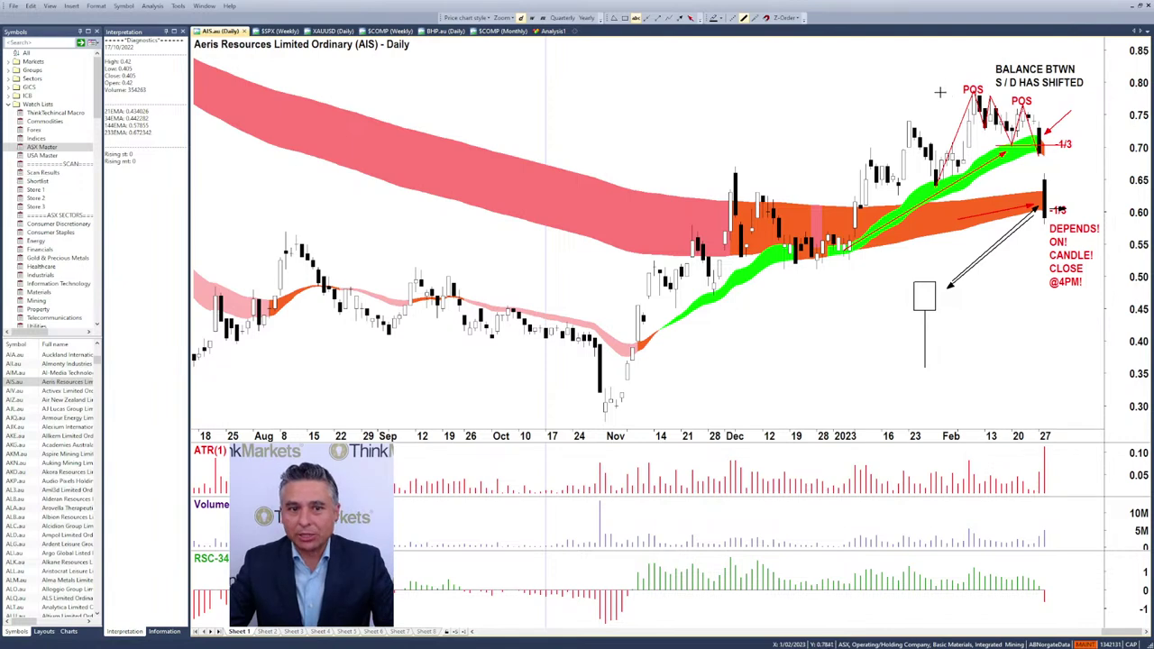
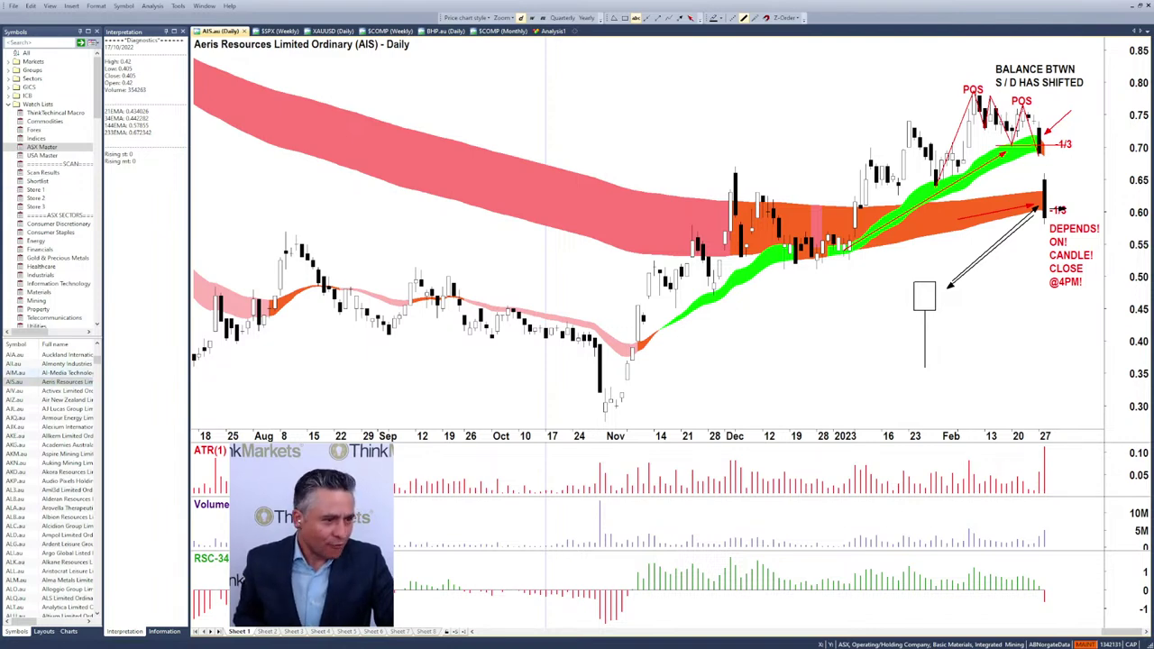
# - Open the daily chart for Novonix (NVX) with its candles since September in view
pyautogui.click(33, 383)
pyautogui.write('nvx')
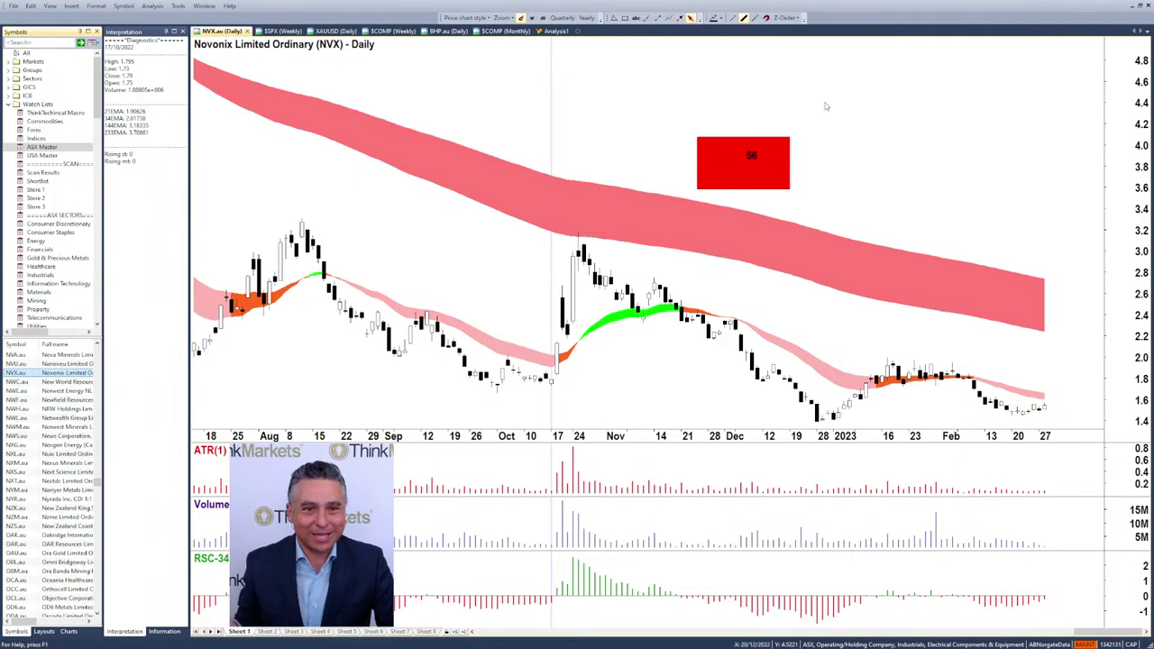
pyautogui.moveTo(1124, 195); pyautogui.dragTo(1125, 183)
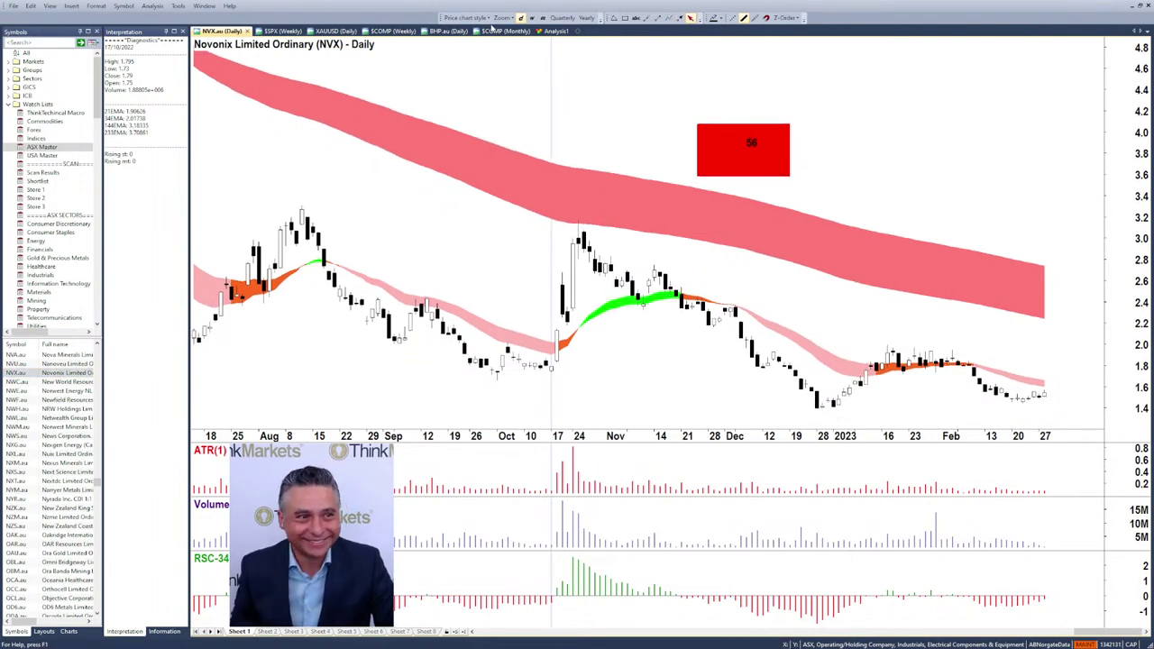
pyautogui.scroll(-3, 509, 63)
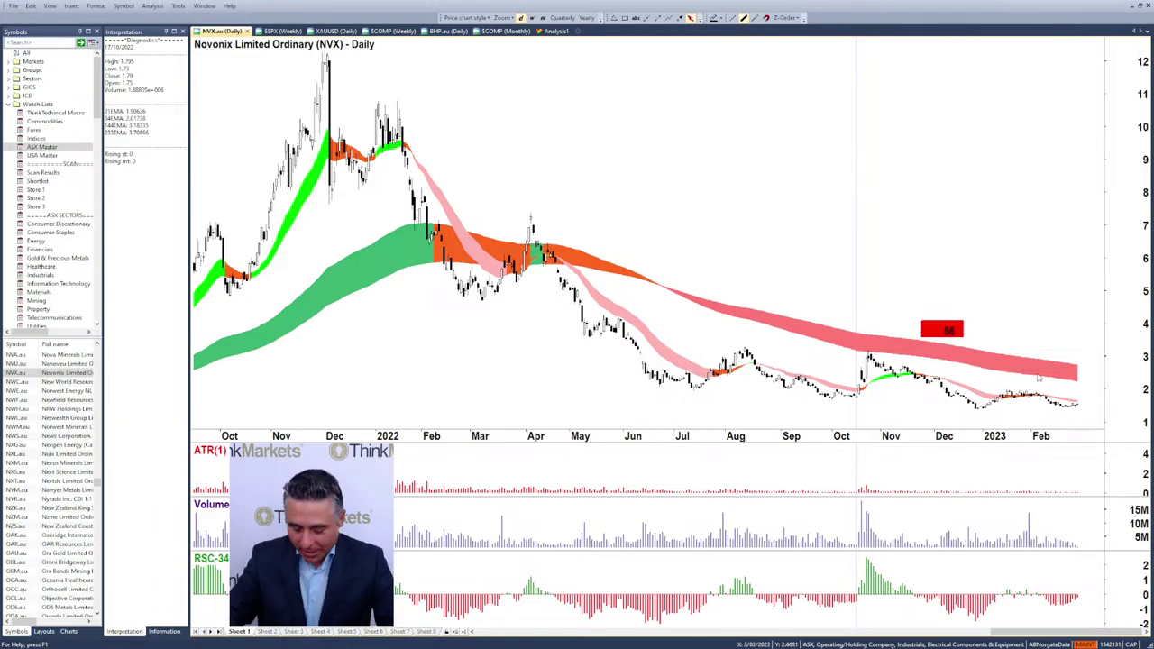
pyautogui.scroll(3, 1064, 406)
pyautogui.scroll(3, 1020, 358)
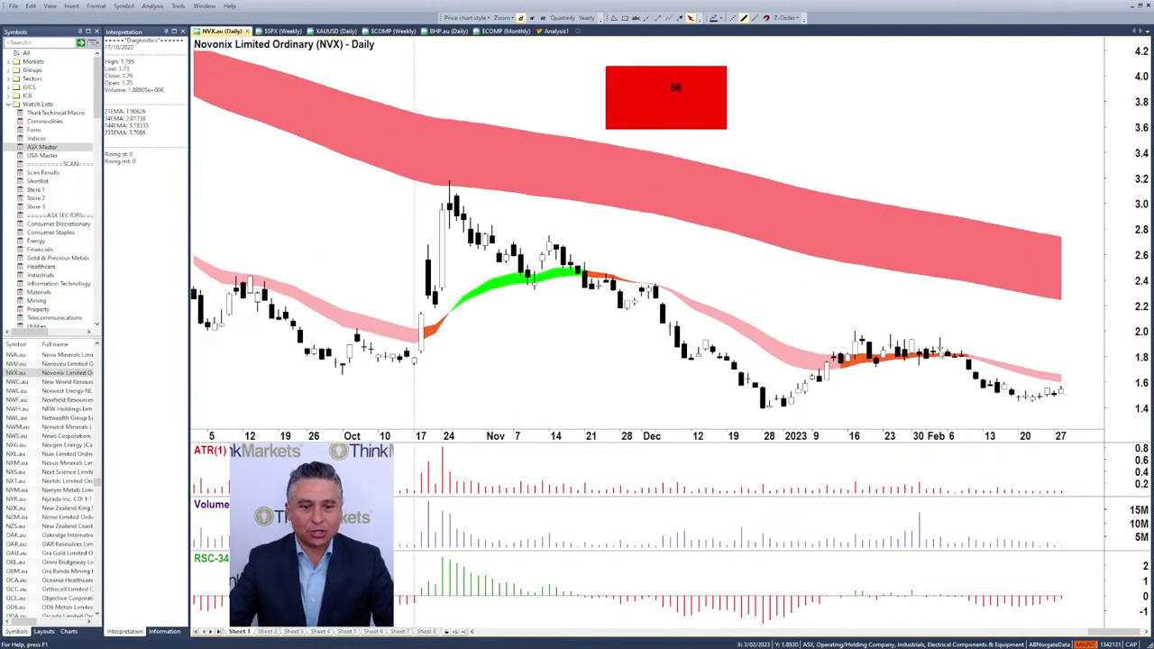
pyautogui.scroll(1, 942, 356)
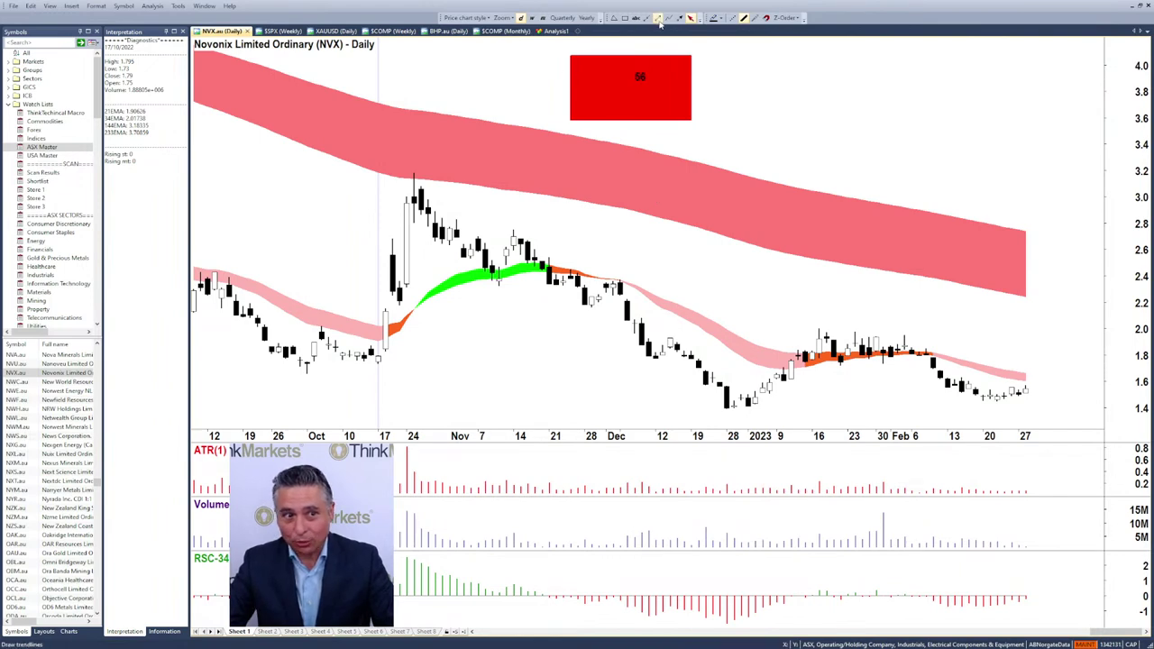
# - Draw a black rising zigzag from NVX's latest candle up to about 2.0 as a projected price path
pyautogui.moveTo(1023, 388); pyautogui.dragTo(1032, 367)
pyautogui.click(1036, 366)
pyautogui.click(1043, 383)
pyautogui.click(1051, 344)
pyautogui.click(1062, 363)
pyautogui.click(1075, 326)
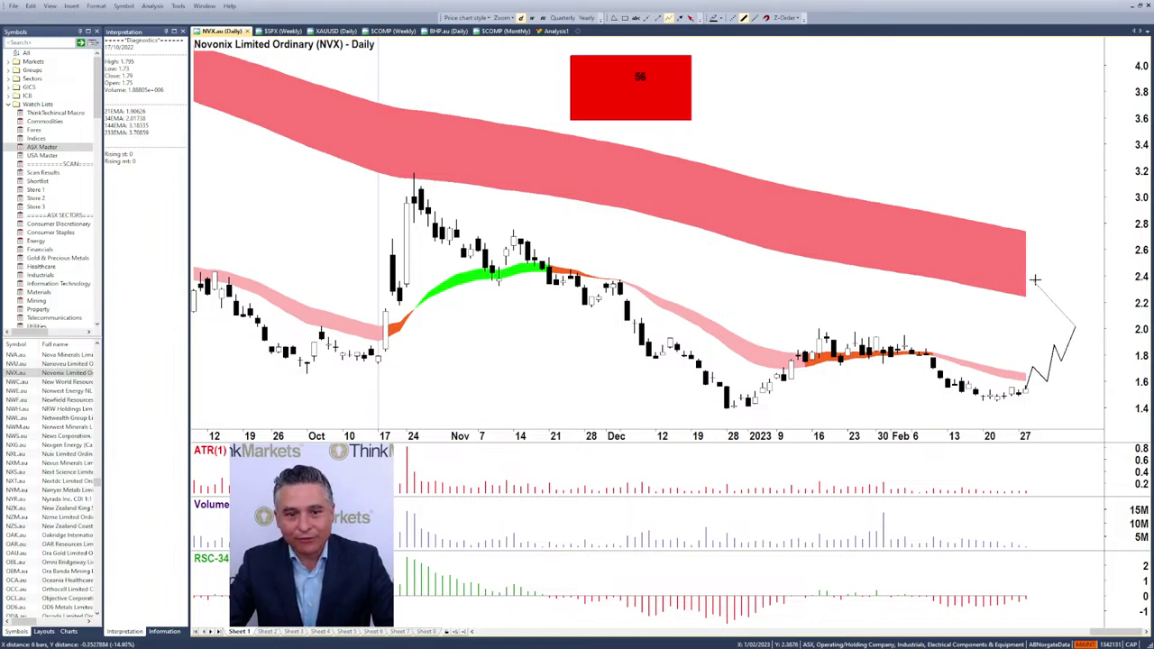
# - Draw a series of black arrows from below, pointing up at the underside of NVX's falling long-term band
pyautogui.click(680, 17)
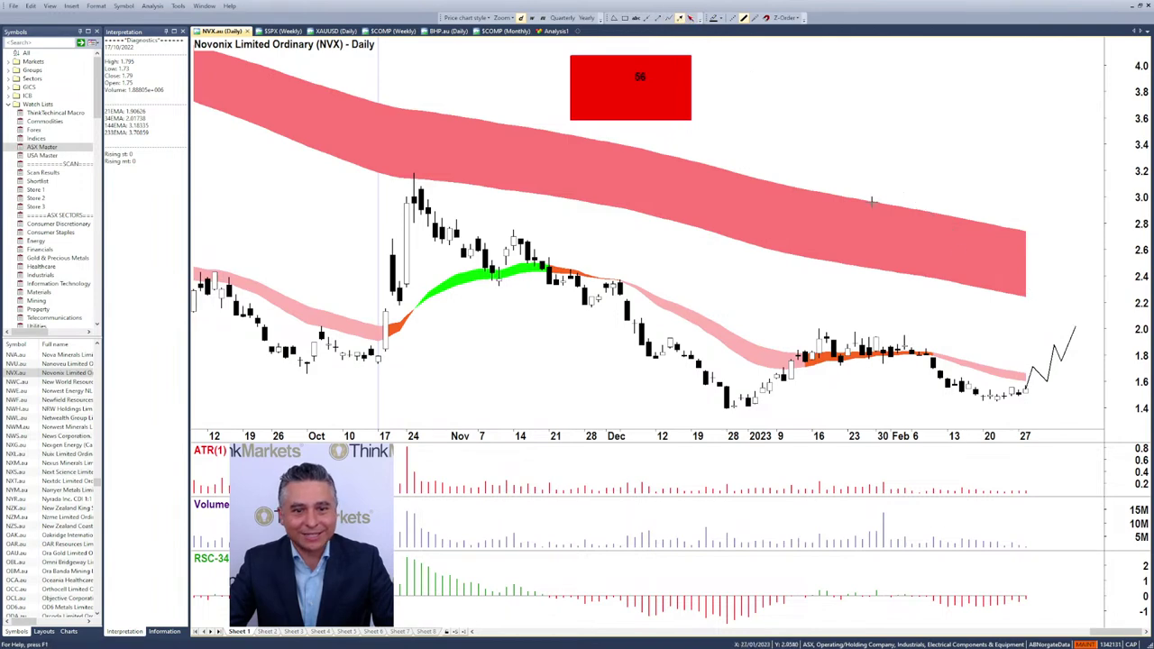
pyautogui.moveTo(1060, 296); pyautogui.dragTo(1021, 278)
pyautogui.moveTo(1011, 326); pyautogui.dragTo(985, 278)
pyautogui.moveTo(940, 317); pyautogui.dragTo(946, 249)
pyautogui.moveTo(770, 305); pyautogui.dragTo(881, 241)
pyautogui.moveTo(656, 270); pyautogui.dragTo(768, 227)
pyautogui.moveTo(591, 228); pyautogui.dragTo(669, 200)
pyautogui.moveTo(478, 218); pyautogui.dragTo(584, 184)
pyautogui.moveTo(385, 191); pyautogui.dragTo(456, 165)
pyautogui.moveTo(300, 190); pyautogui.dragTo(356, 151)
# - Draw a series of black arrows from above, pointing down at the upper edge of NVX's falling long-term band
pyautogui.moveTo(357, 88); pyautogui.dragTo(363, 117)
pyautogui.moveTo(421, 72)
pyautogui.mouseDown()
pyautogui.moveTo(434, 122)
pyautogui.moveTo(498, 152)
pyautogui.mouseUp()
pyautogui.moveTo(544, 83); pyautogui.dragTo(569, 151)
pyautogui.moveTo(663, 122); pyautogui.dragTo(669, 162)
pyautogui.moveTo(735, 137); pyautogui.dragTo(762, 205)
pyautogui.moveTo(805, 146); pyautogui.dragTo(832, 198)
pyautogui.moveTo(869, 146); pyautogui.dragTo(904, 218)
pyautogui.moveTo(919, 163); pyautogui.dragTo(953, 220)
pyautogui.moveTo(969, 163); pyautogui.dragTo(1004, 243)
# - On NVX's 2020 history, draw three arrows down at the falling long-term band and two up at its rising section from June
pyautogui.scroll(-3, 794, 356)
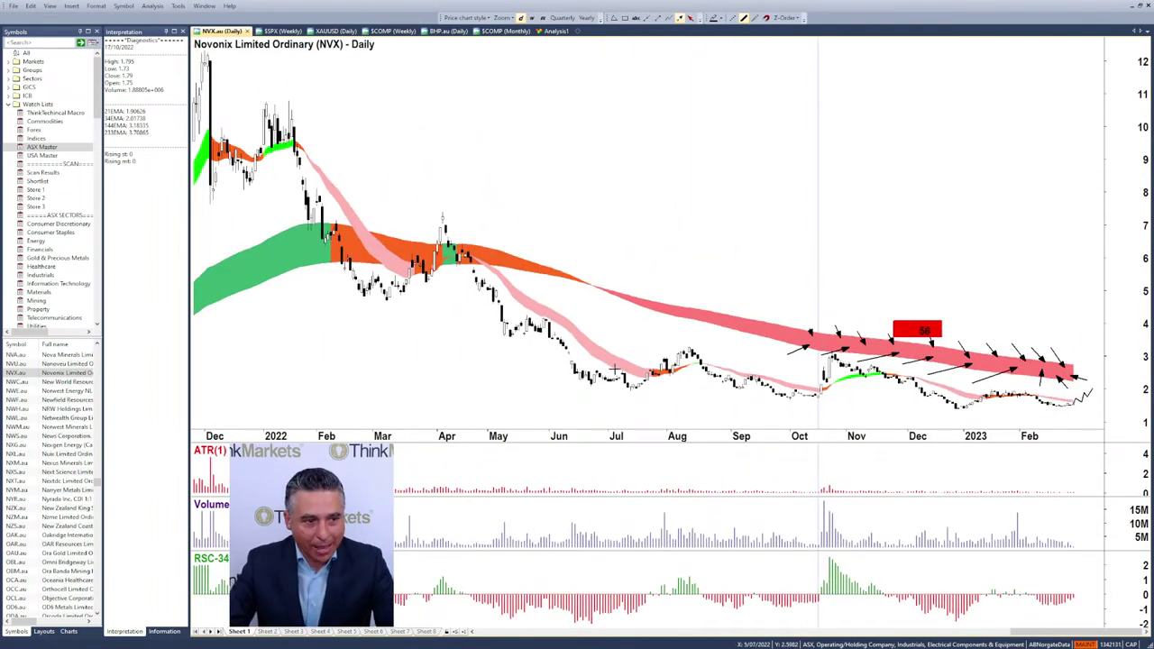
pyautogui.scroll(5, 613, 365)
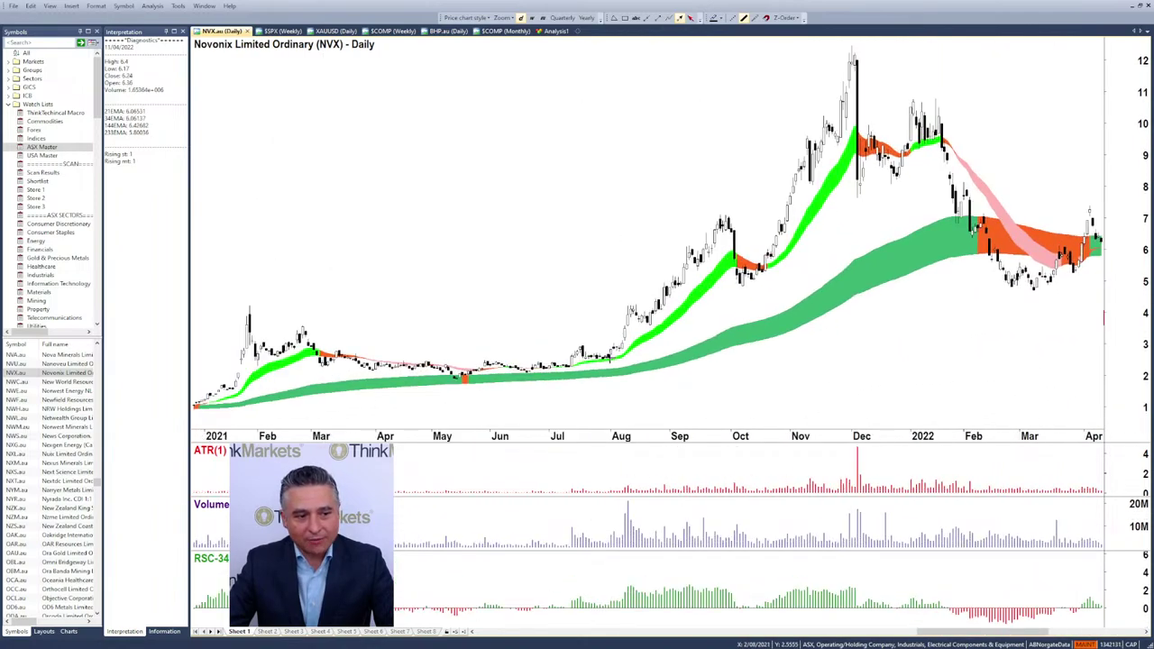
pyautogui.scroll(6, 618, 359)
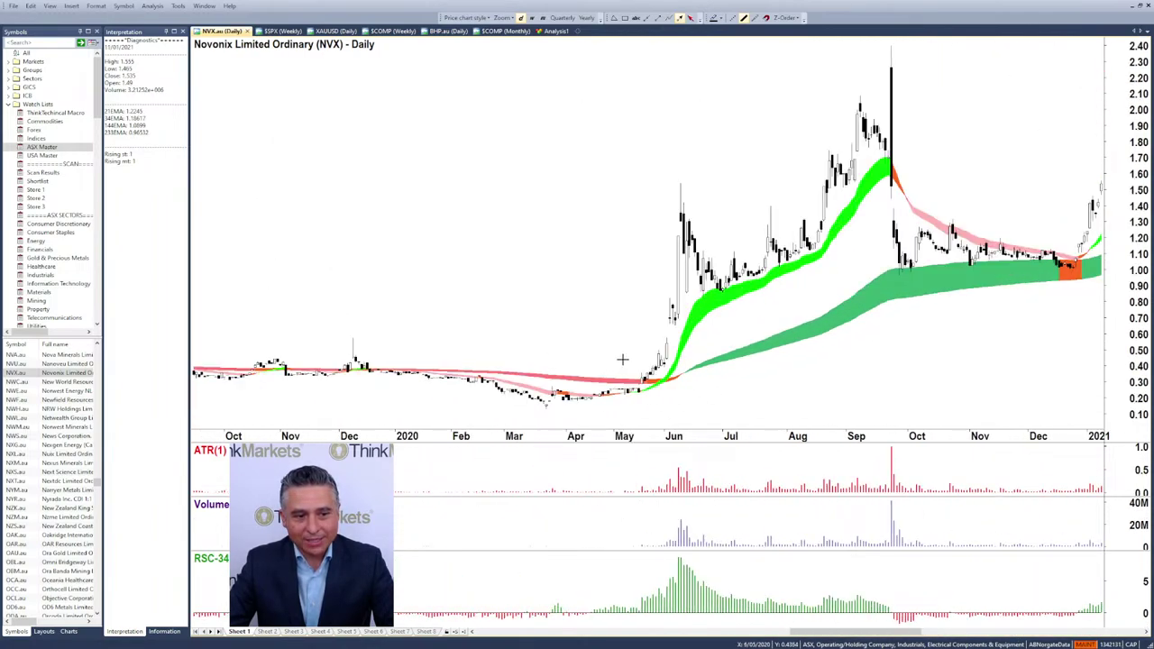
pyautogui.scroll(4, 619, 358)
pyautogui.moveTo(742, 281); pyautogui.dragTo(792, 365)
pyautogui.moveTo(807, 320); pyautogui.dragTo(827, 367)
pyautogui.moveTo(838, 310); pyautogui.dragTo(860, 370)
pyautogui.moveTo(935, 396); pyautogui.dragTo(937, 359)
pyautogui.moveTo(996, 381); pyautogui.dragTo(990, 341)
# - Continue marking NVX's rising green long-term band with black arrows from mid-2020 through late 2021
pyautogui.scroll(-1, 1033, 371)
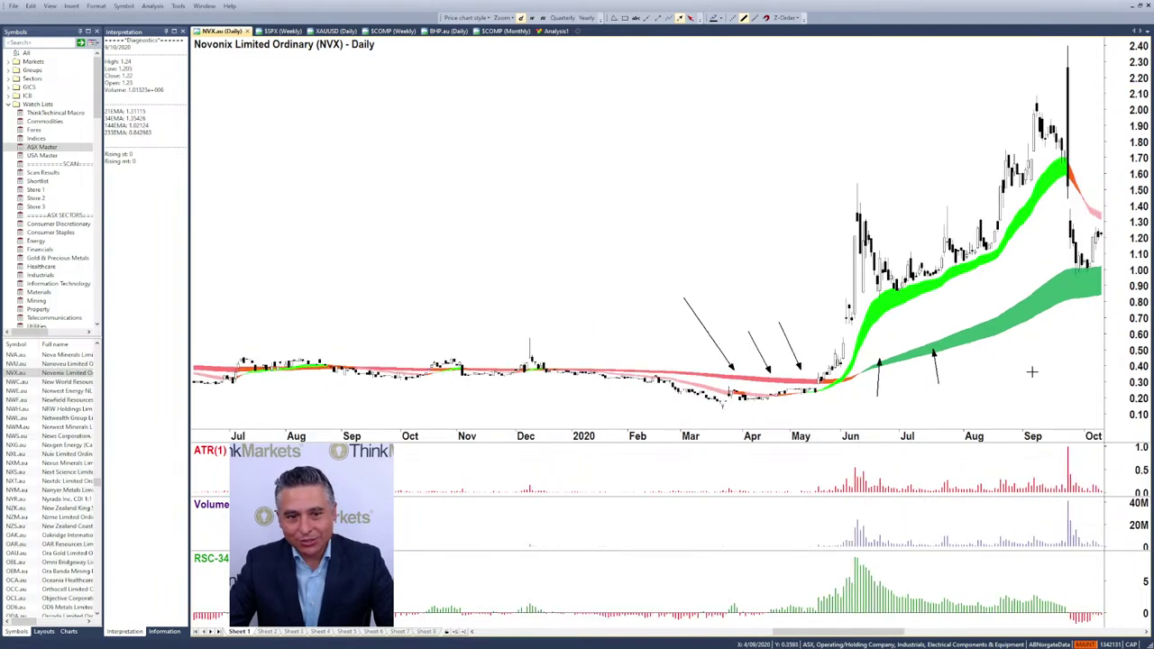
pyautogui.scroll(-1, 1032, 371)
pyautogui.moveTo(917, 387)
pyautogui.mouseDown()
pyautogui.moveTo(917, 342)
pyautogui.moveTo(969, 312)
pyautogui.mouseUp()
pyautogui.moveTo(1028, 285); pyautogui.dragTo(999, 338)
pyautogui.scroll(-4, 1007, 353)
pyautogui.moveTo(961, 393)
pyautogui.mouseDown()
pyautogui.moveTo(967, 366)
pyautogui.moveTo(1074, 300)
pyautogui.mouseUp()
pyautogui.scroll(-5, 1016, 353)
pyautogui.moveTo(956, 333); pyautogui.dragTo(963, 296)
pyautogui.moveTo(1003, 328); pyautogui.dragTo(1050, 275)
pyautogui.scroll(-5, 1037, 337)
pyautogui.moveTo(1005, 372); pyautogui.dragTo(1014, 287)
pyautogui.moveTo(1053, 332); pyautogui.dragTo(1073, 265)
# - Draw black arrows at NVX's long-term band around its turn from green to orange between February and May 2022
pyautogui.scroll(-1, 1063, 381)
pyautogui.scroll(-4, 1062, 381)
pyautogui.moveTo(868, 333); pyautogui.dragTo(861, 275)
pyautogui.moveTo(909, 232); pyautogui.dragTo(917, 203)
pyautogui.moveTo(936, 252)
pyautogui.mouseDown()
pyautogui.moveTo(945, 214)
pyautogui.moveTo(979, 238)
pyautogui.moveTo(1030, 247)
pyautogui.mouseUp()
pyautogui.moveTo(960, 319)
pyautogui.mouseDown()
pyautogui.moveTo(937, 281)
pyautogui.moveTo(1006, 262)
pyautogui.mouseUp()
pyautogui.moveTo(1014, 312)
pyautogui.mouseDown()
pyautogui.moveTo(1037, 263)
pyautogui.moveTo(1063, 274)
pyautogui.mouseUp()
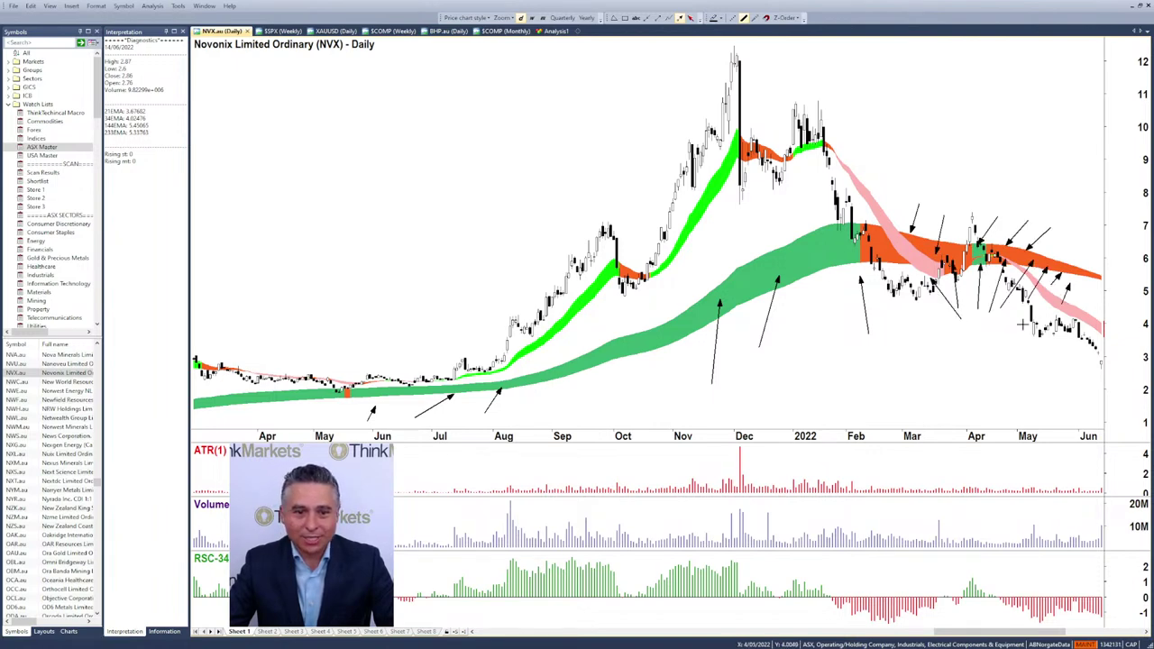
pyautogui.scroll(-3, 969, 291)
pyautogui.scroll(-6, 759, 344)
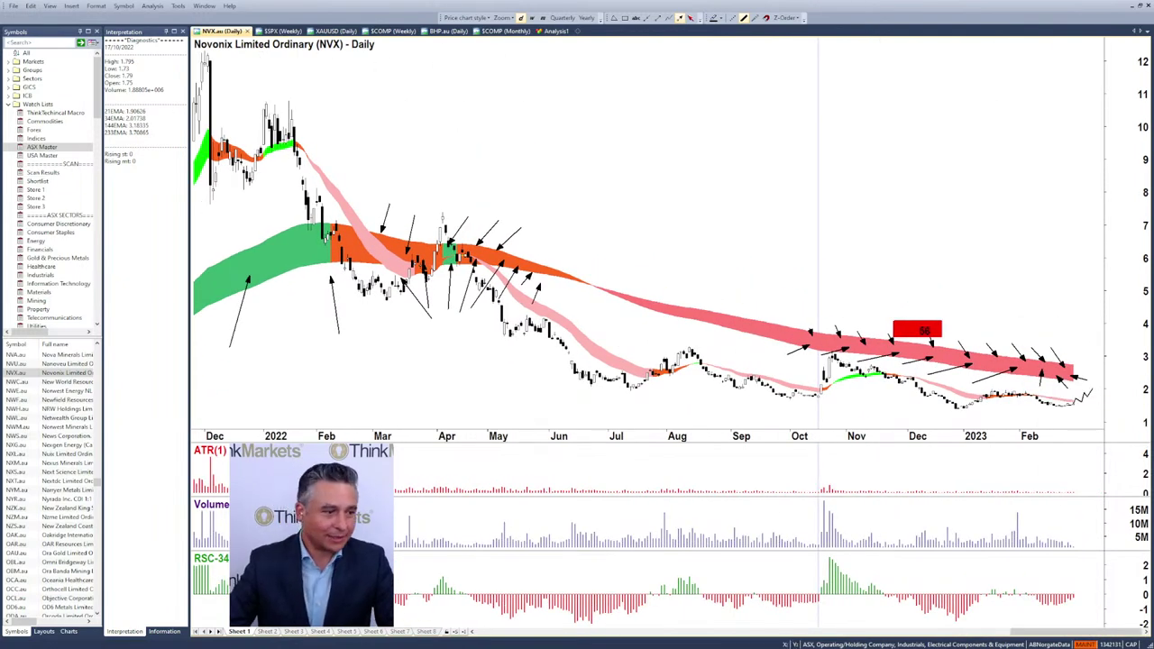
# - Open the daily chart for Xero (XRO) and examine the recent price action around its long-term band
pyautogui.click(13, 373)
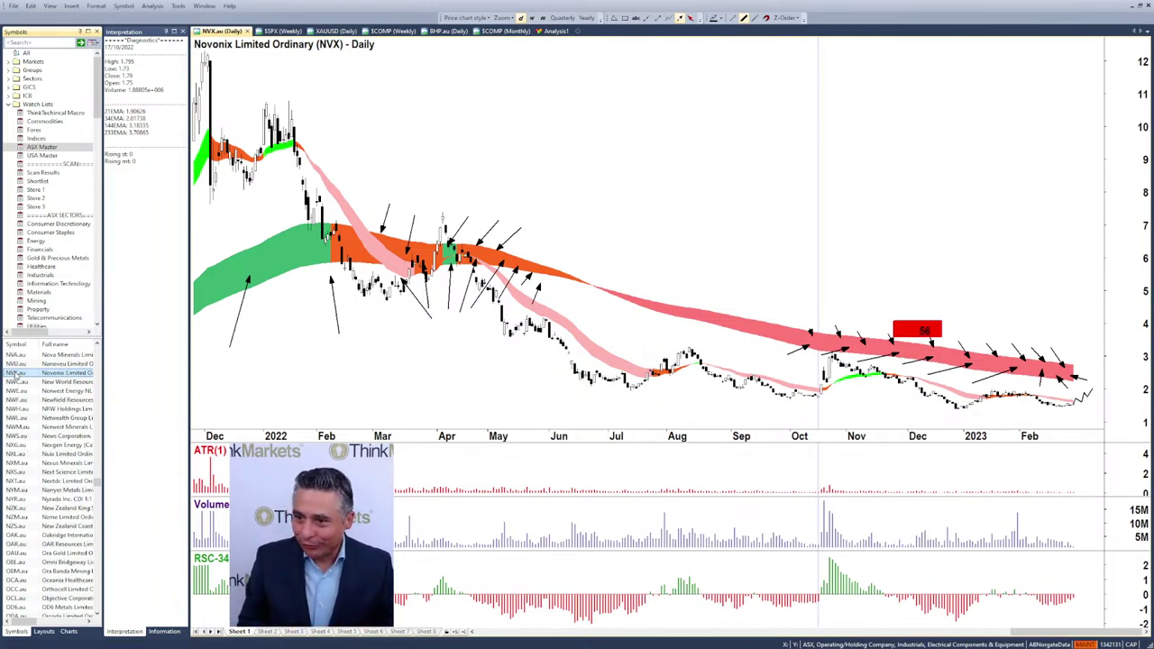
pyautogui.write('xro')
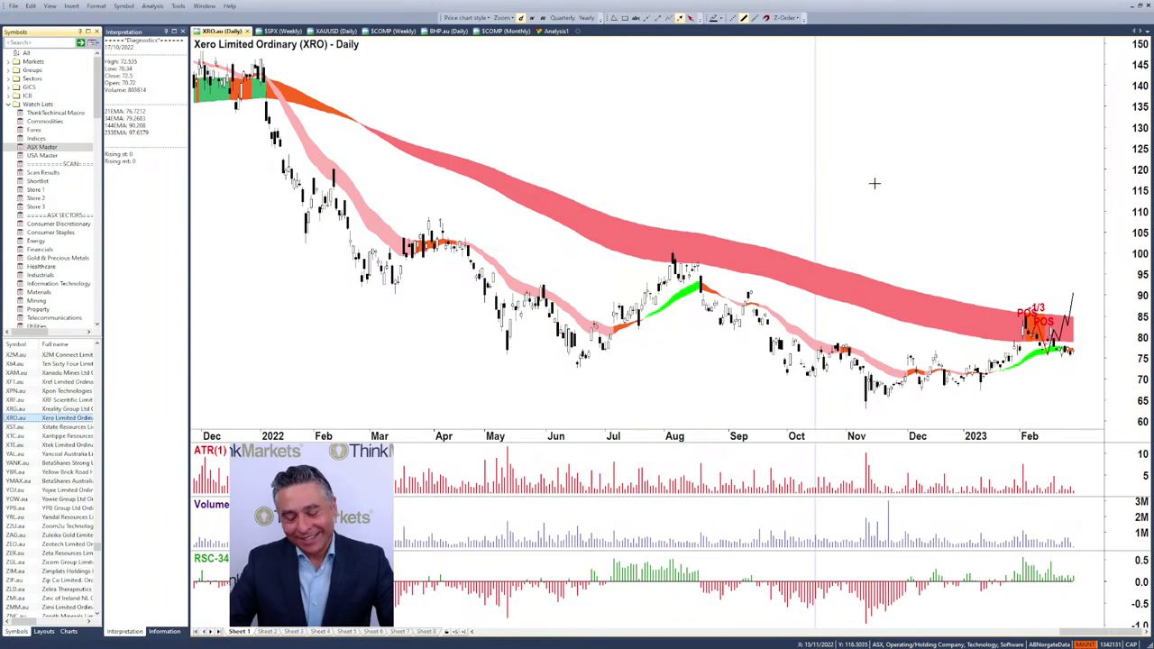
pyautogui.scroll(5, 918, 233)
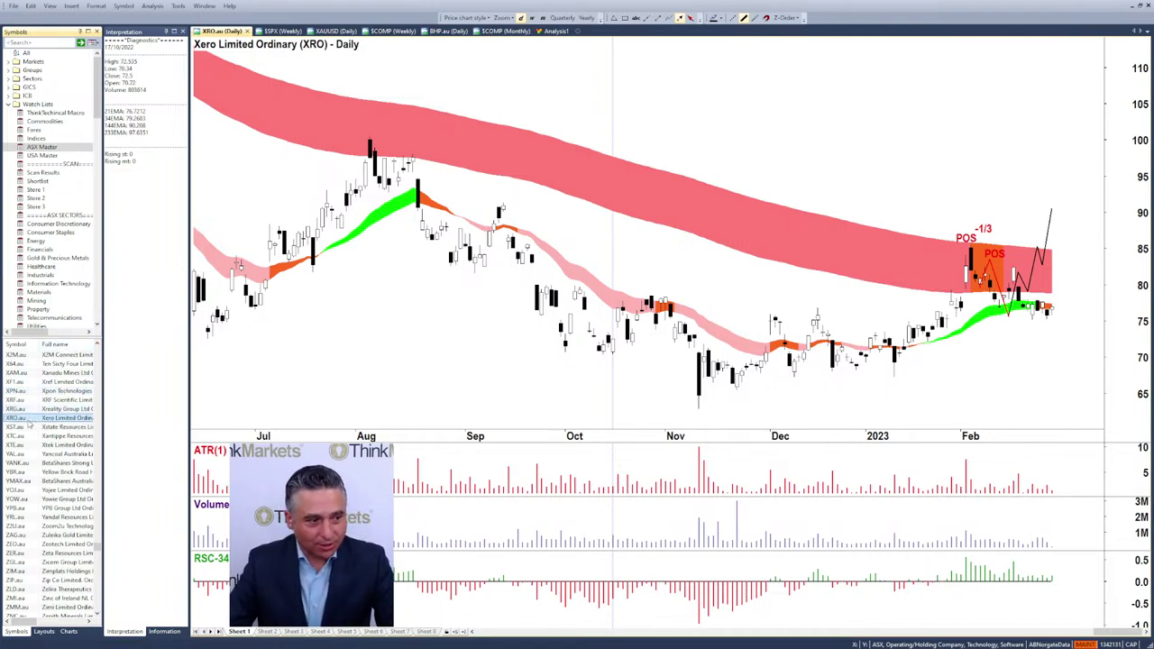
# - Bring up the GTI chart and switch to the daily chart for Galan Lithium (GLN)
pyautogui.write('gti')
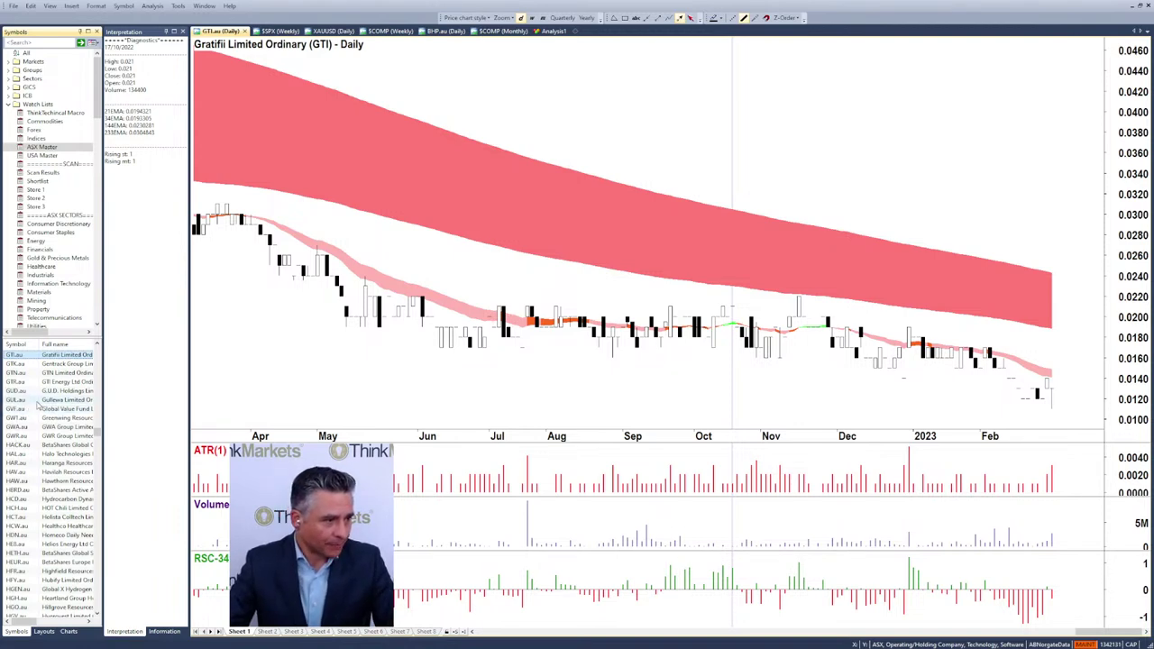
pyautogui.scroll(15, 38, 398)
pyautogui.click(27, 359)
pyautogui.scroll(-1, 27, 359)
pyautogui.click(27, 355)
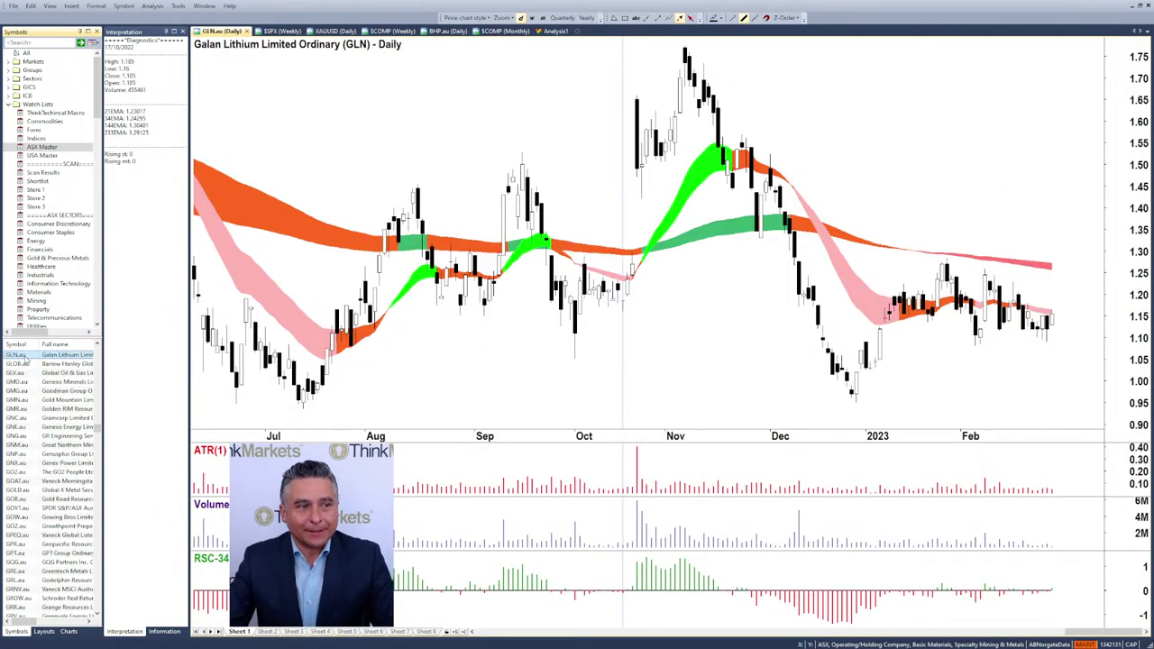
# - Draw two black arrows down at GLN's falling long-term band and one along its short-term band through February
pyautogui.scroll(2, 869, 257)
pyautogui.scroll(-4, 870, 257)
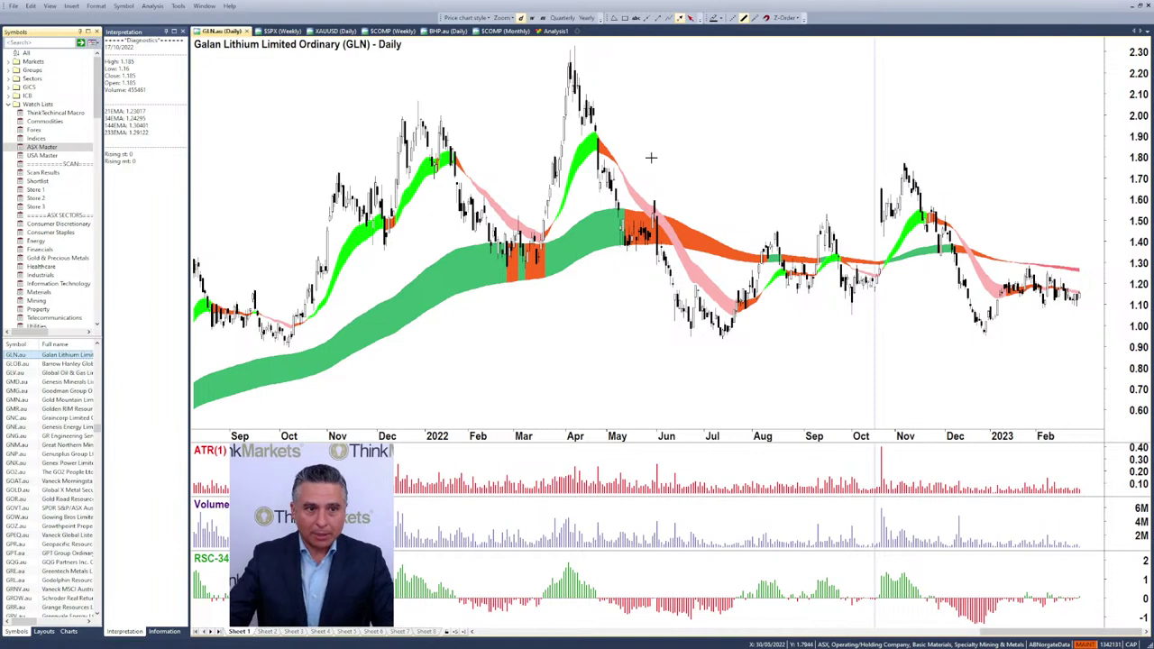
pyautogui.moveTo(1017, 232); pyautogui.dragTo(1076, 266)
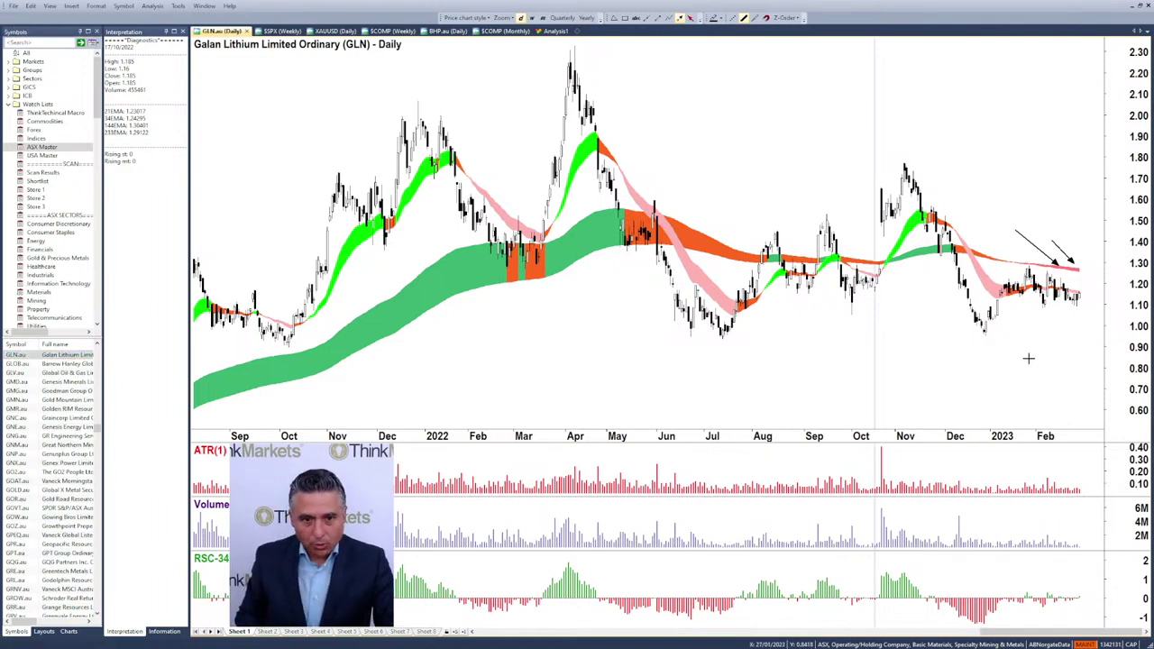
pyautogui.scroll(4, 1028, 358)
pyautogui.scroll(2, 1023, 358)
pyautogui.scroll(1, 991, 350)
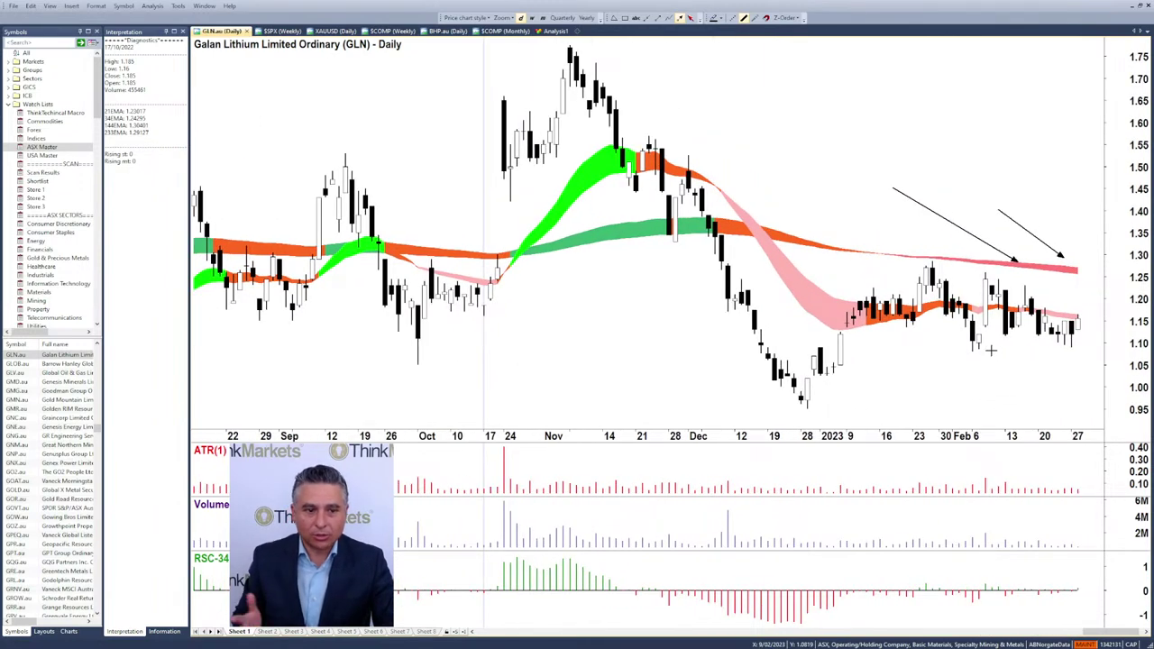
pyautogui.moveTo(973, 304); pyautogui.dragTo(1080, 311)
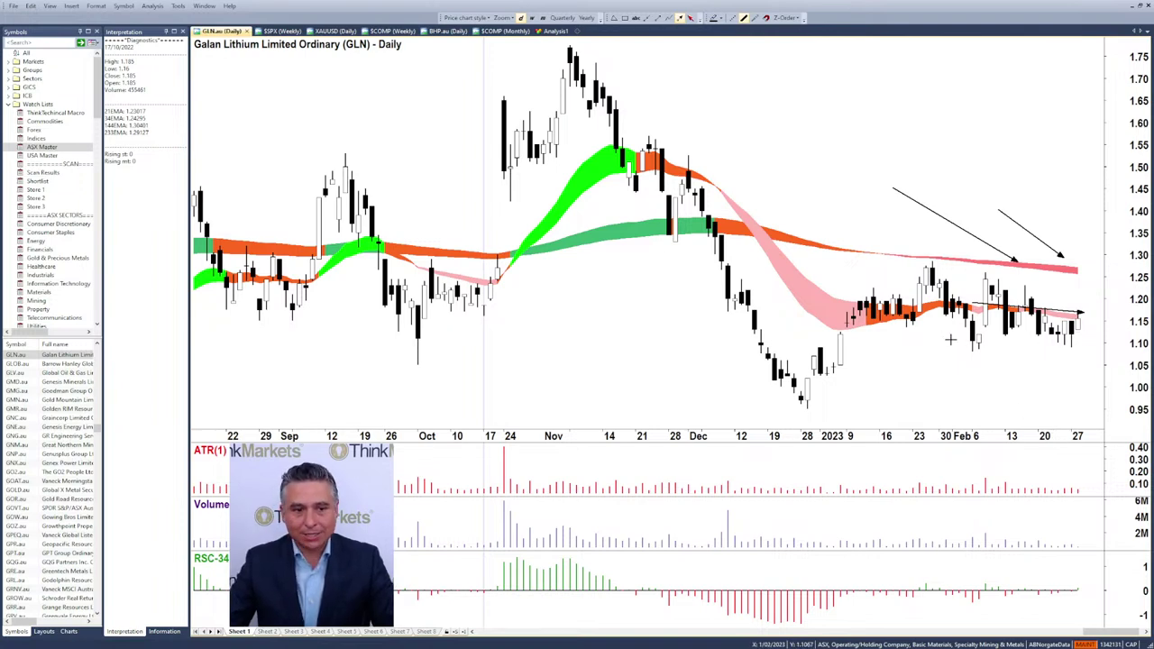
# - Sketch a black rising zigzag of three upswings in the empty area above GLN's recent candles
pyautogui.click(668, 17)
pyautogui.moveTo(779, 200)
pyautogui.mouseDown()
pyautogui.moveTo(832, 106)
pyautogui.moveTo(851, 175)
pyautogui.moveTo(895, 57)
pyautogui.moveTo(918, 90)
pyautogui.mouseUp()
pyautogui.moveTo(917, 90); pyautogui.dragTo(939, 40)
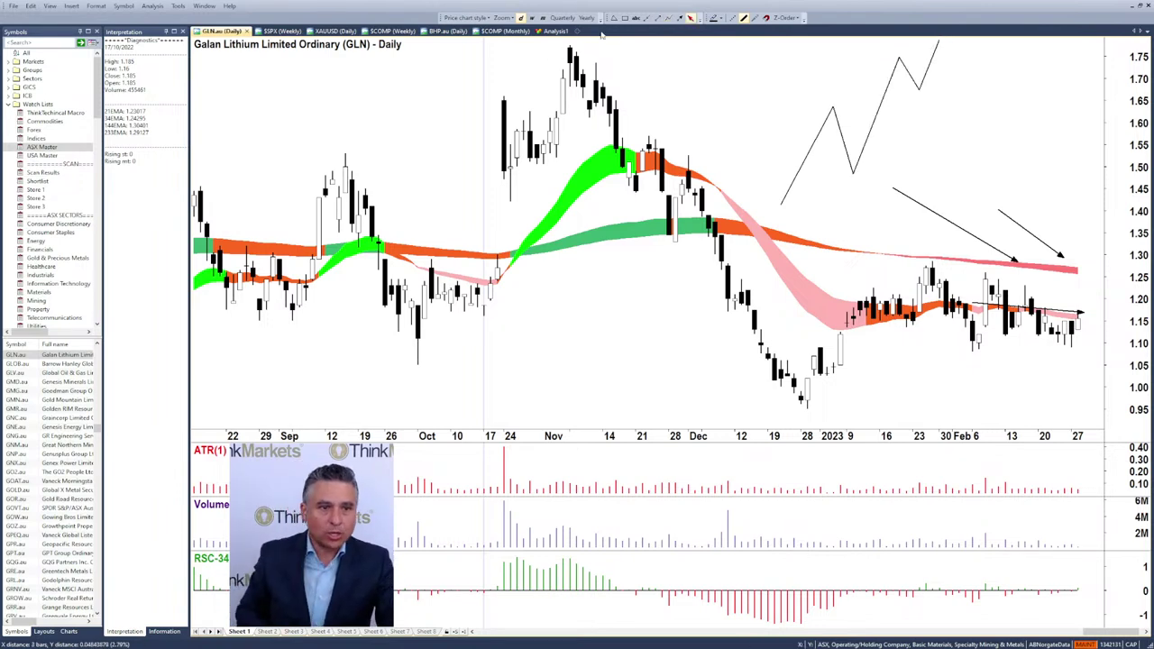
# - Label both troughs of the rising zigzag "POD" and add the text "???DEMAND???" beneath it
pyautogui.write('POD')
pyautogui.click(907, 100)
pyautogui.write('POD')
pyautogui.click(911, 136)
pyautogui.write('???DEMAND???')
pyautogui.click(914, 159)
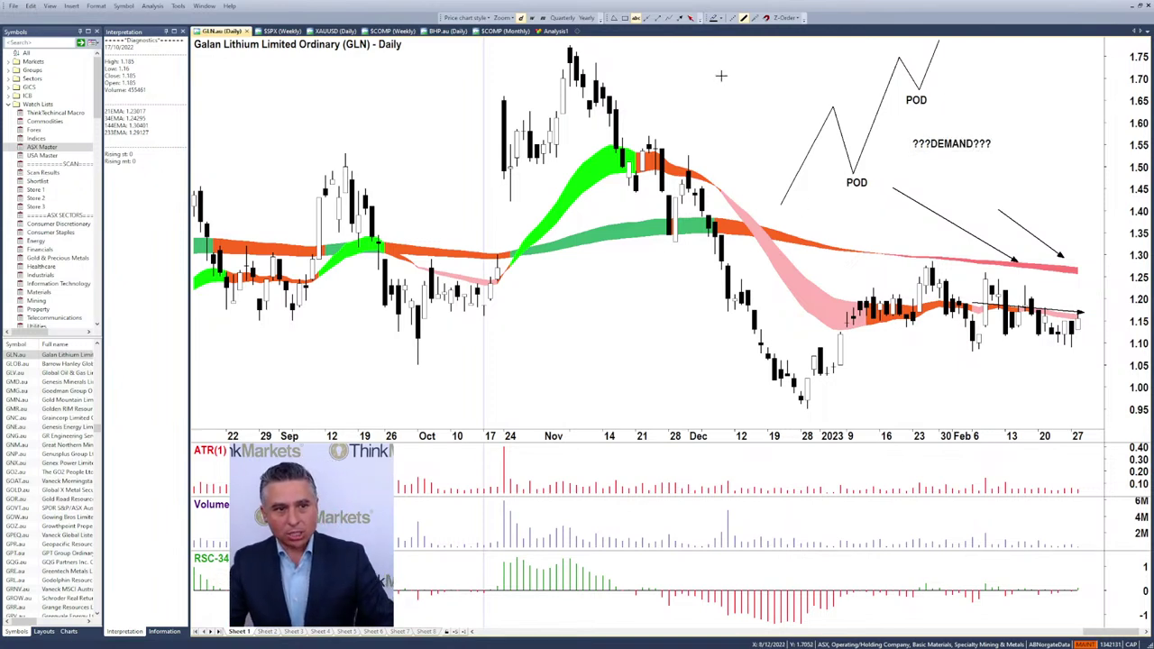
# - Label both peaks of the rising zigzag "POS" and draw a rising arrow between the two PODs and another between the two POS labels
pyautogui.click(680, 20)
pyautogui.moveTo(868, 164); pyautogui.dragTo(913, 100)
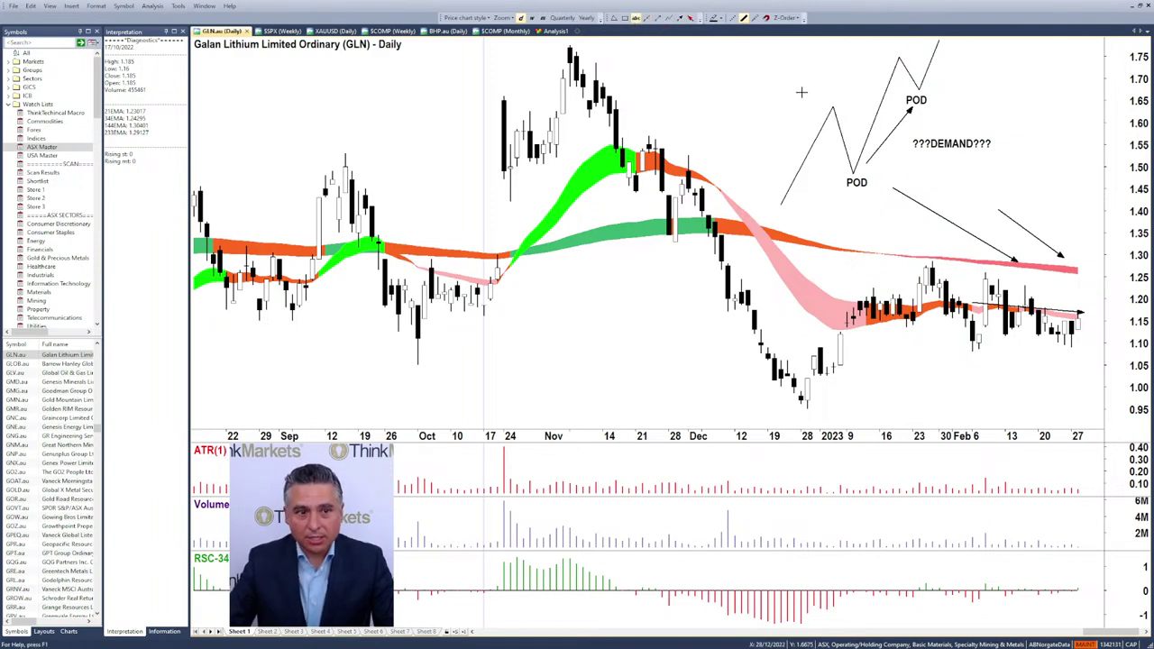
pyautogui.write('POS')
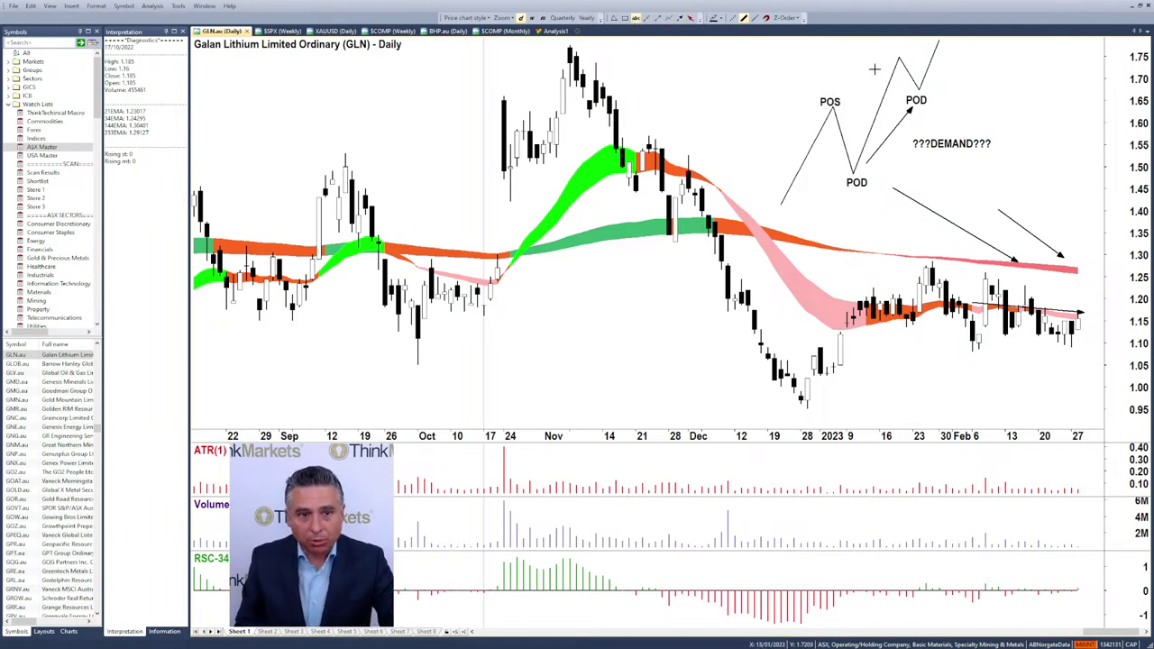
pyautogui.click(886, 53)
pyautogui.write('POS')
pyautogui.press('Return')
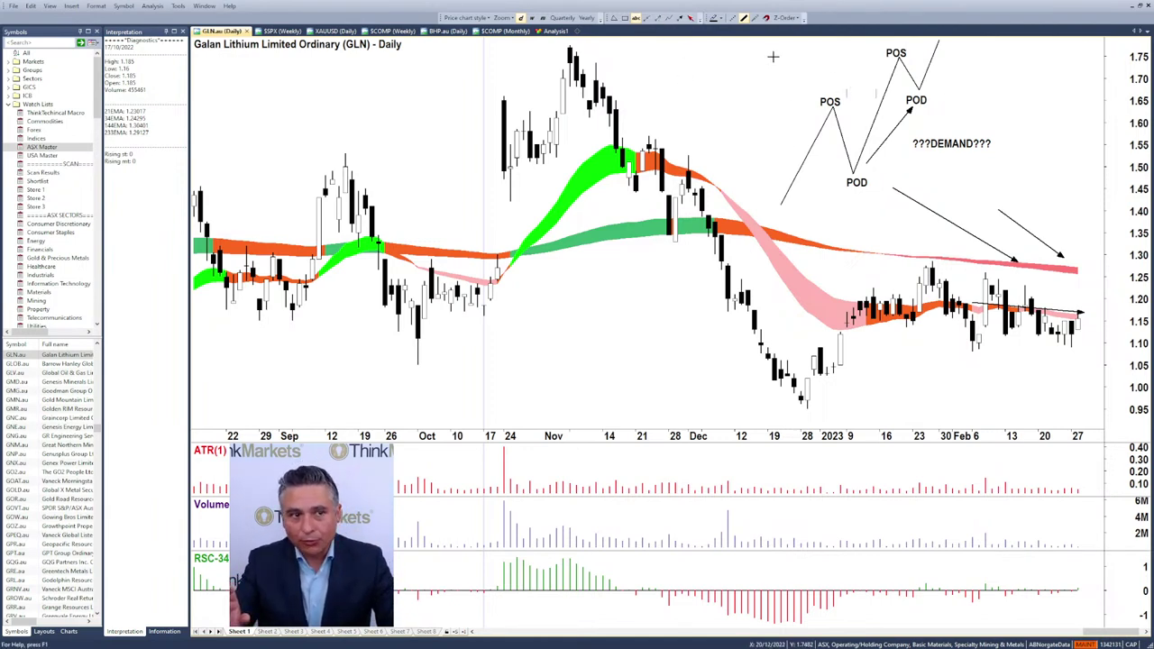
pyautogui.moveTo(833, 90); pyautogui.dragTo(879, 60)
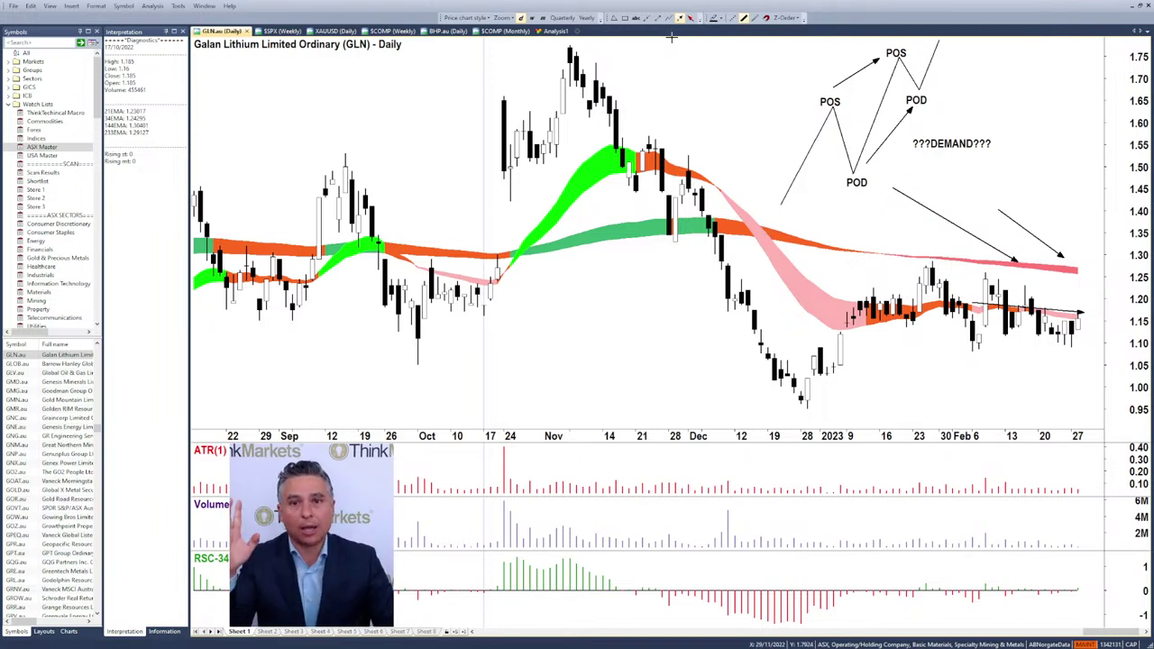
# - Draw a horizontal line beneath the zigzag and a vertical line up from it, label the vertical "PRICE", and add four arrows pointing up to the label
pyautogui.click(648, 20)
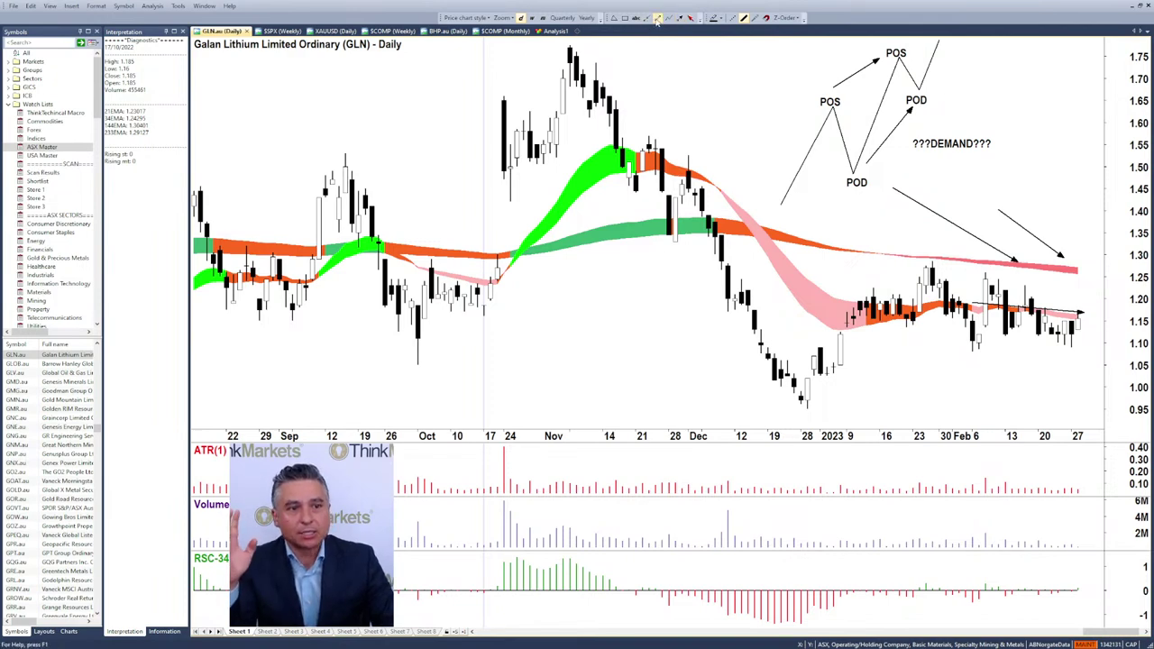
pyautogui.moveTo(753, 210)
pyautogui.mouseDown()
pyautogui.moveTo(1037, 210)
pyautogui.moveTo(991, 43)
pyautogui.moveTo(1010, 38)
pyautogui.mouseUp()
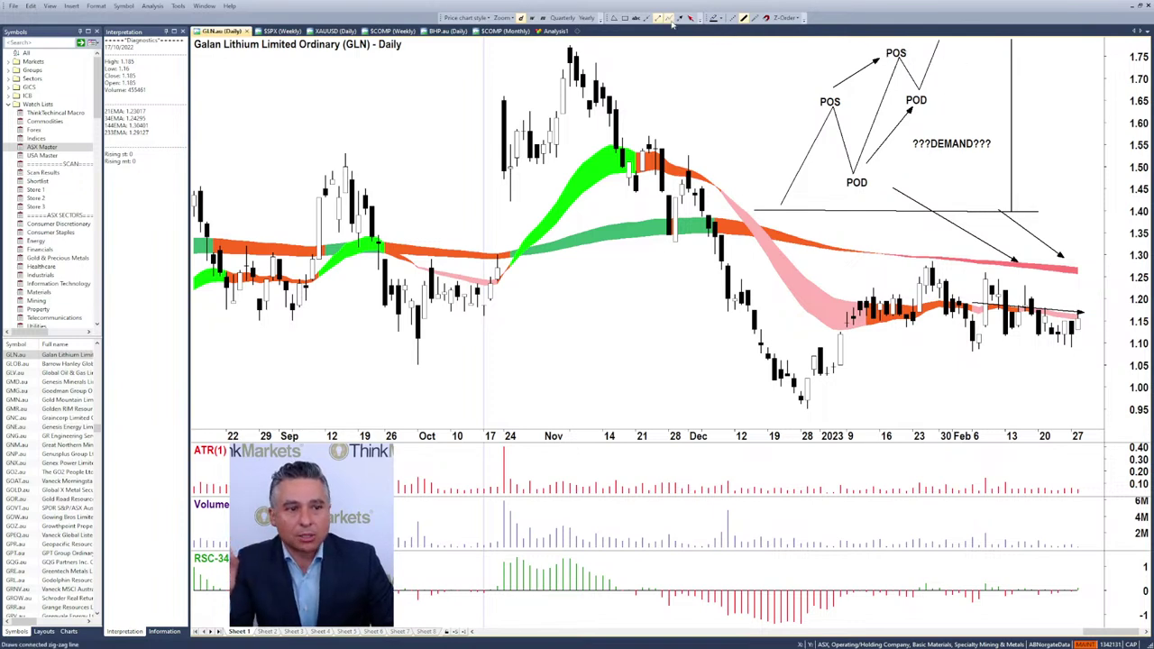
pyautogui.click(1017, 55)
pyautogui.write('PRICE')
pyautogui.click(977, 63)
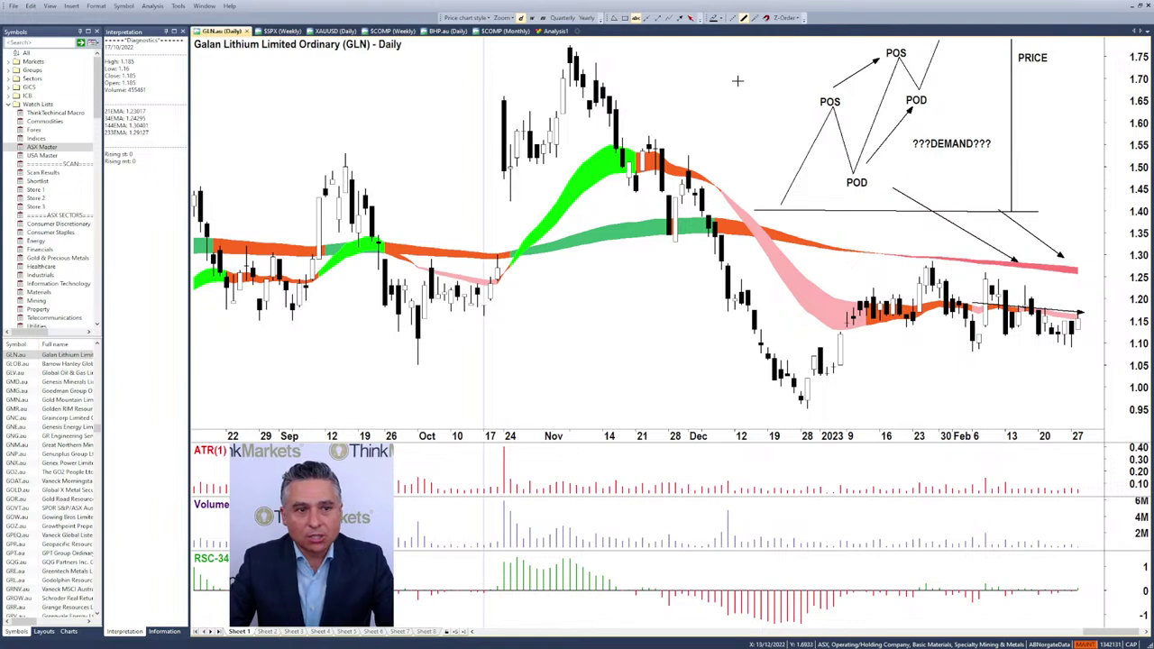
pyautogui.moveTo(1041, 189)
pyautogui.mouseDown()
pyautogui.moveTo(1035, 65)
pyautogui.moveTo(1050, 96)
pyautogui.moveTo(1047, 65)
pyautogui.moveTo(1063, 139)
pyautogui.moveTo(1052, 65)
pyautogui.moveTo(1073, 153)
pyautogui.moveTo(1059, 70)
pyautogui.mouseUp()
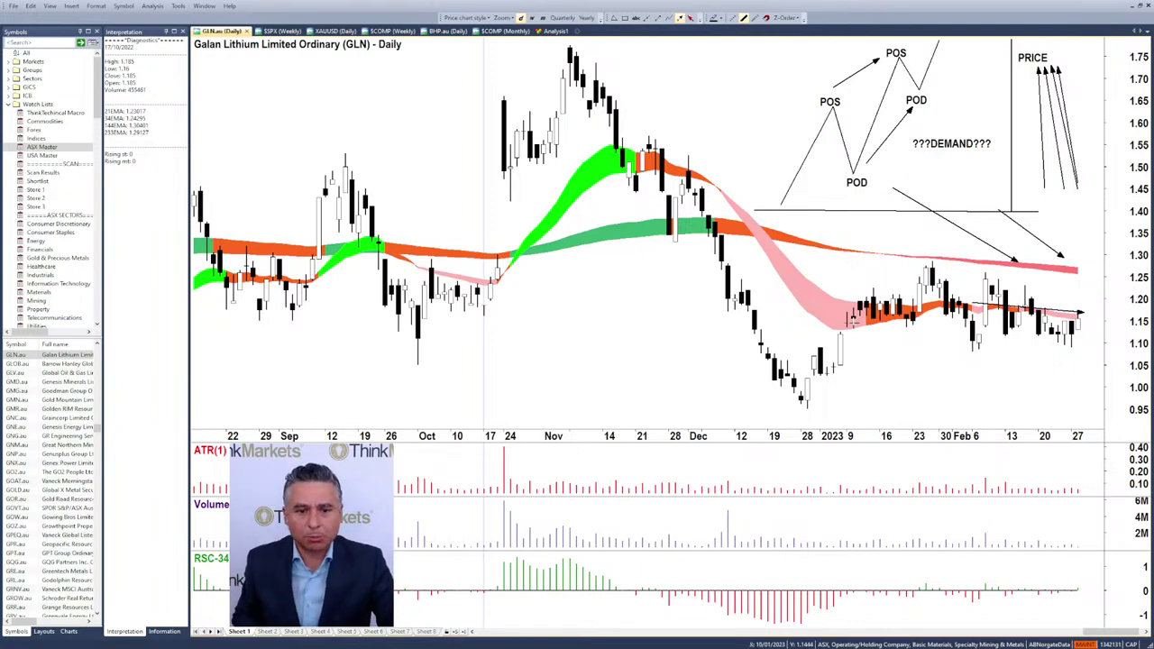
# - Switch from GLN to the daily chart for Karoon Energy (KAR)
pyautogui.scroll(-2, 912, 353)
pyautogui.scroll(1, 912, 354)
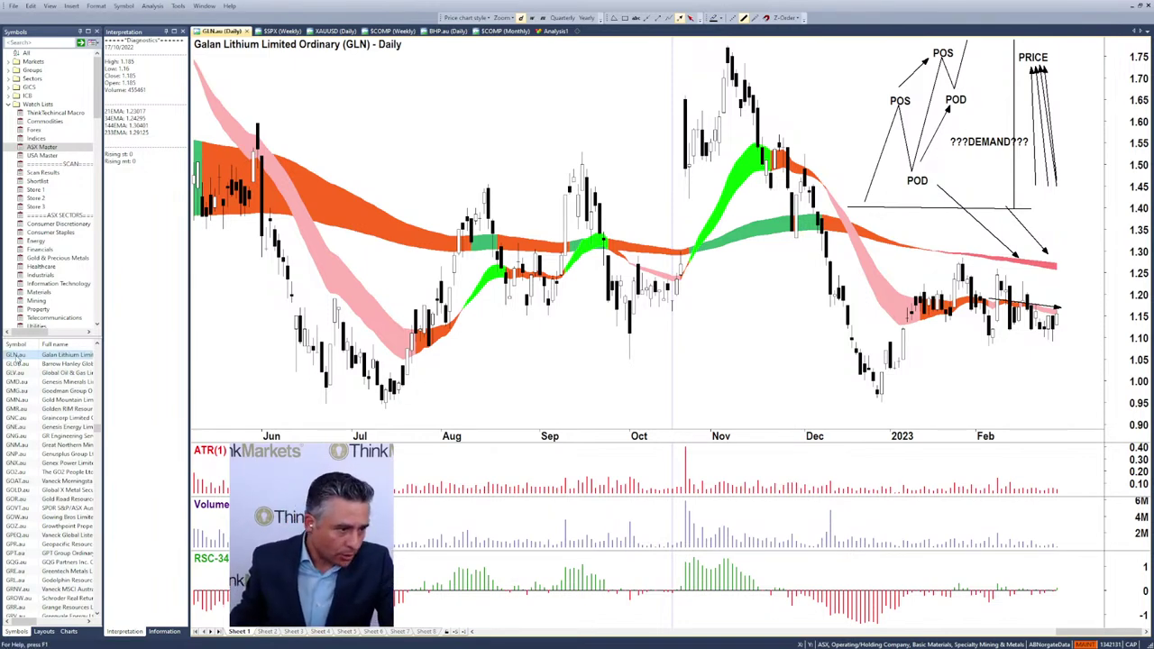
pyautogui.click(18, 357)
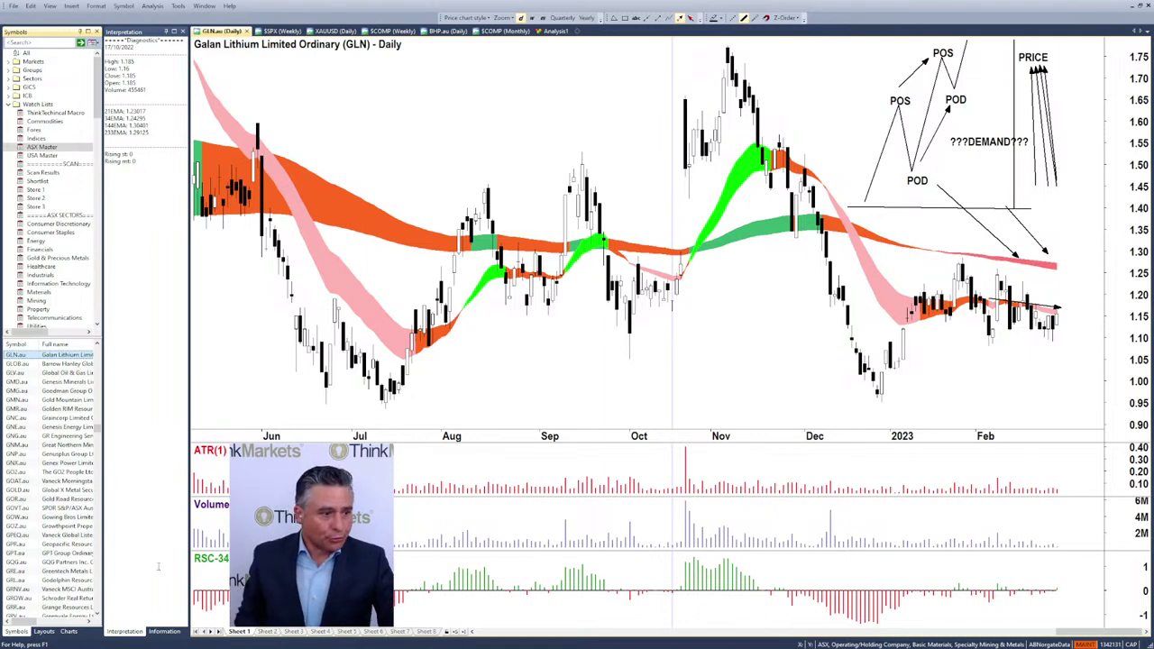
pyautogui.write('kair')
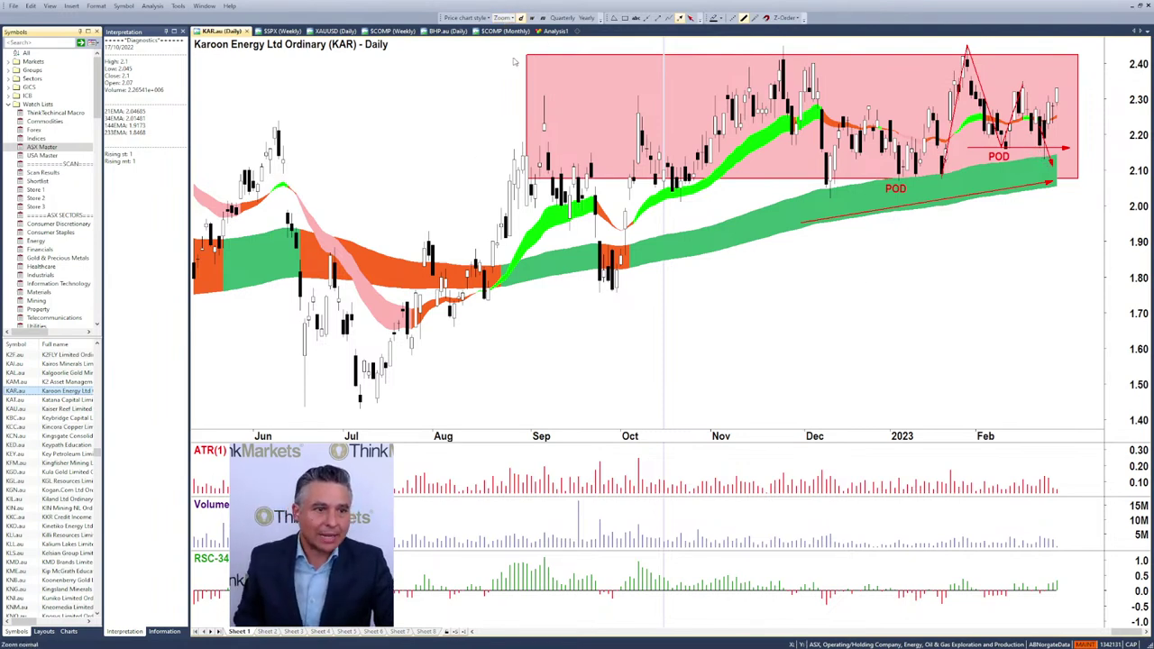
pyautogui.scroll(-3, 579, 169)
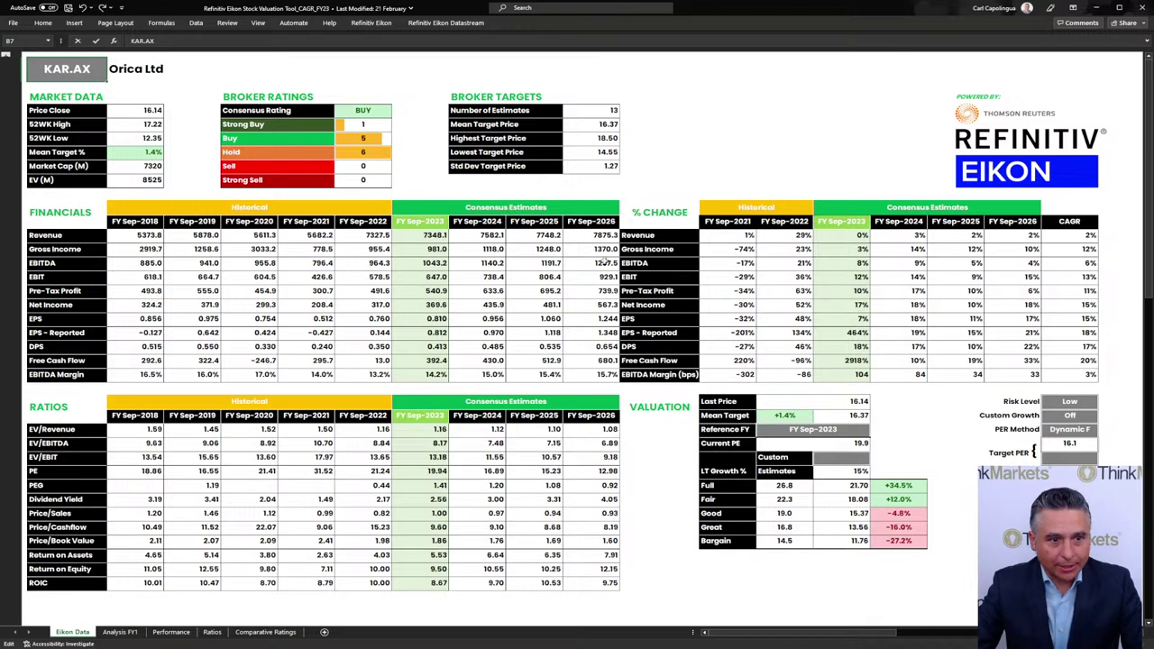
# - In the Excel stock valuation tool, load KAR.AX with Reference FY set to FY Jun-2023 and review its broker targets and ratings
pyautogui.click(812, 430)
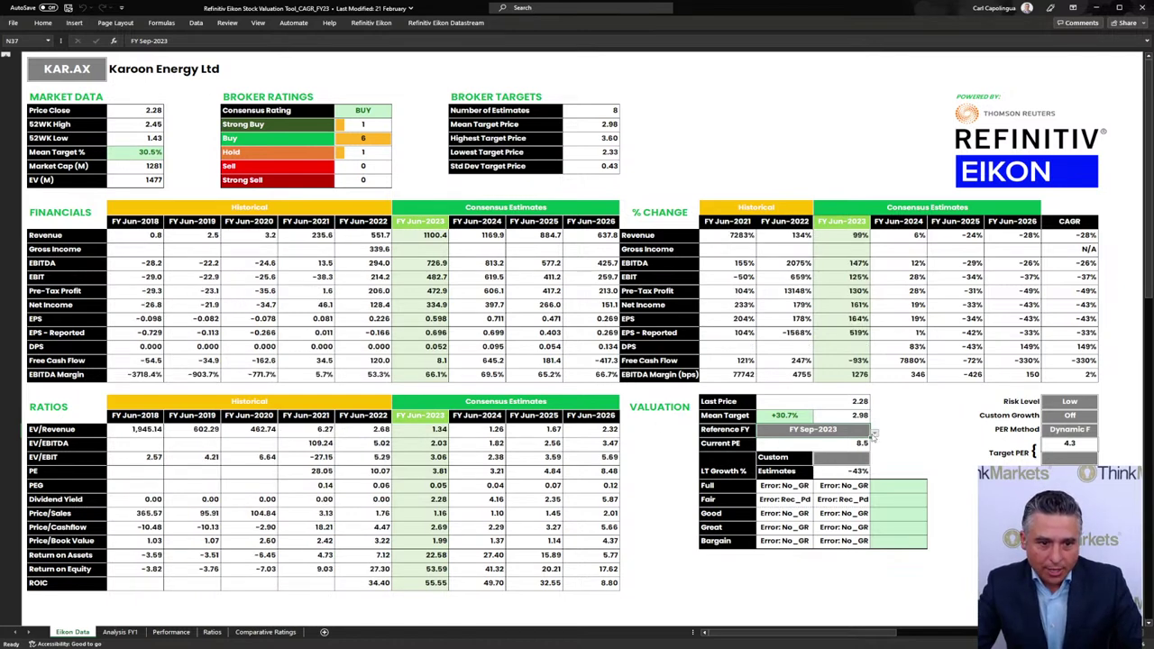
pyautogui.click(599, 114)
pyautogui.click(593, 141)
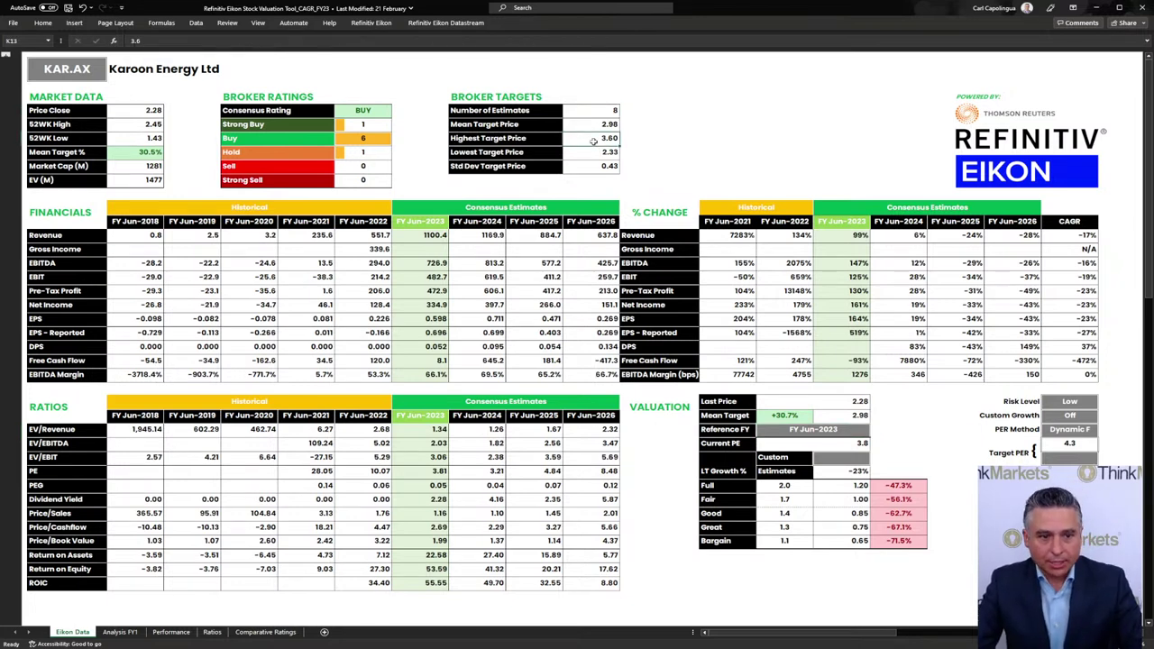
pyautogui.click(590, 151)
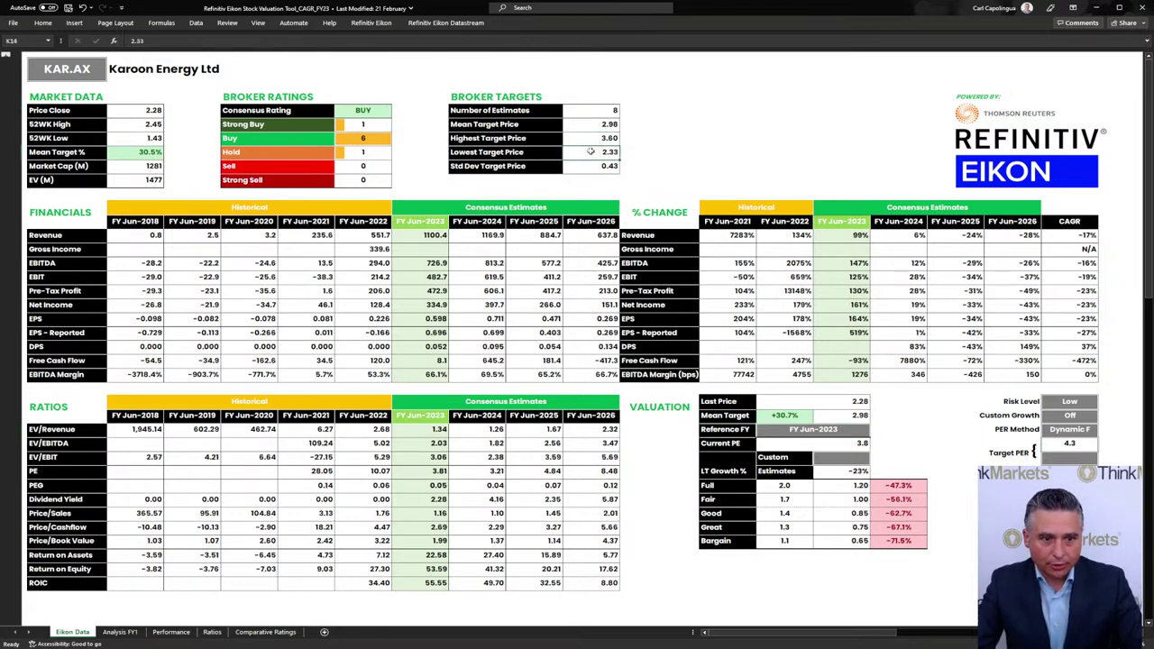
pyautogui.click(588, 128)
pyautogui.moveTo(775, 415); pyautogui.dragTo(837, 418)
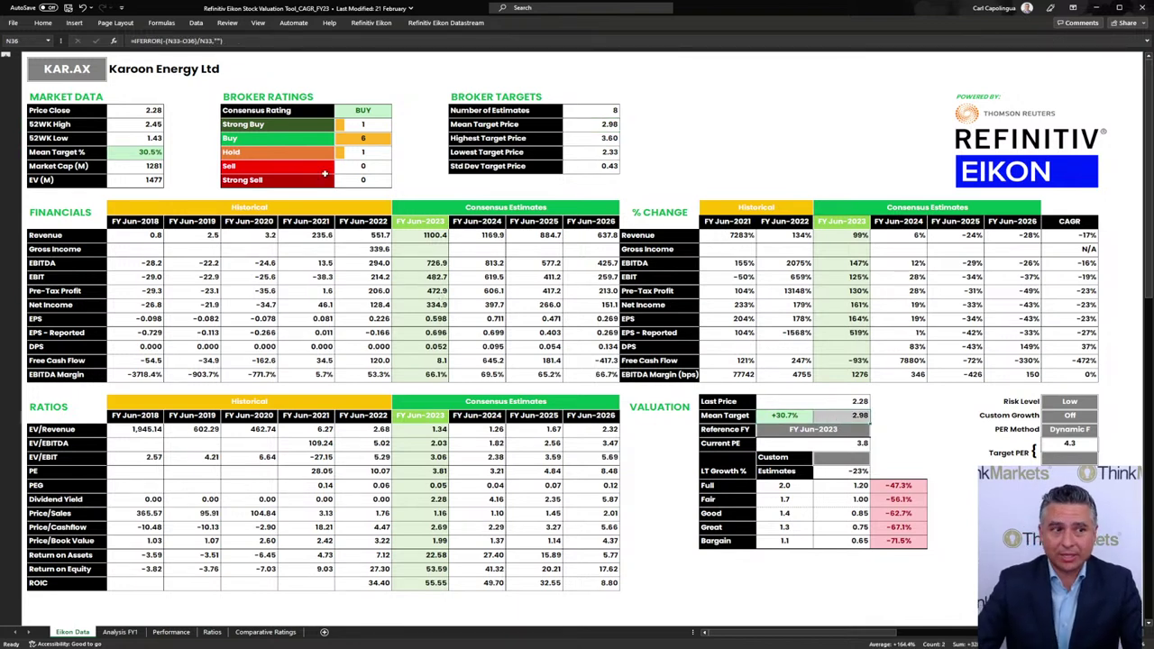
pyautogui.click(352, 126)
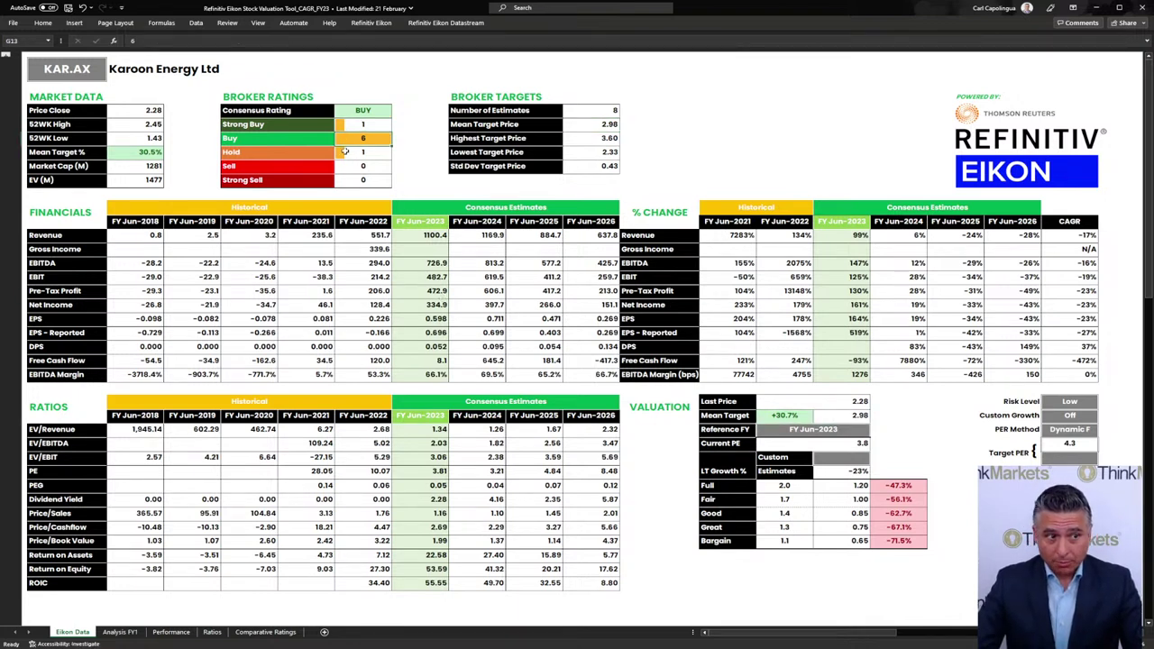
pyautogui.moveTo(347, 166); pyautogui.dragTo(347, 178)
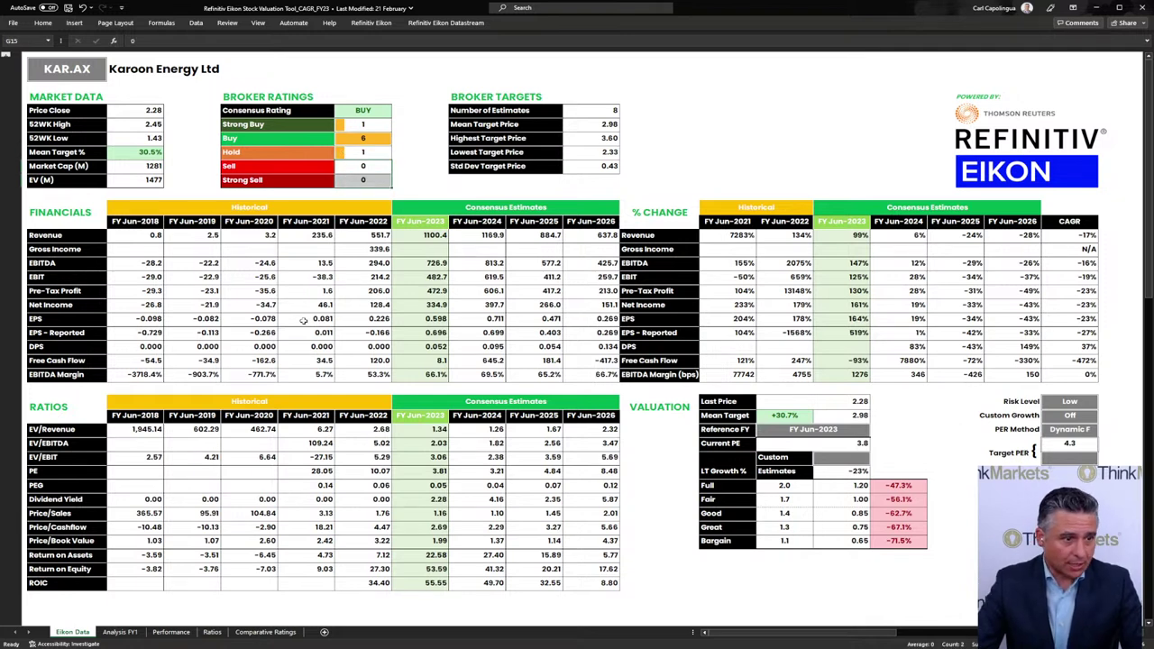
# - Examine Karoon Energy's EPS history and consensus estimates, along with the EPS percentage changes and CAGR
pyautogui.moveTo(144, 319); pyautogui.dragTo(590, 322)
pyautogui.moveTo(474, 320); pyautogui.dragTo(587, 322)
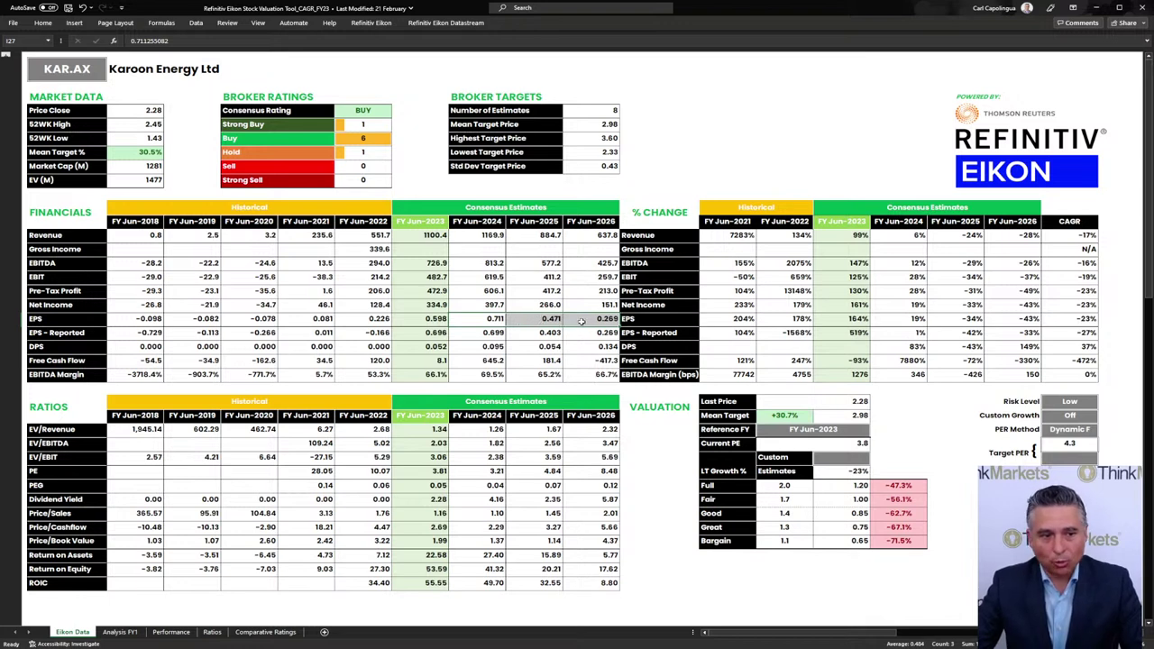
pyautogui.moveTo(480, 322); pyautogui.dragTo(613, 320)
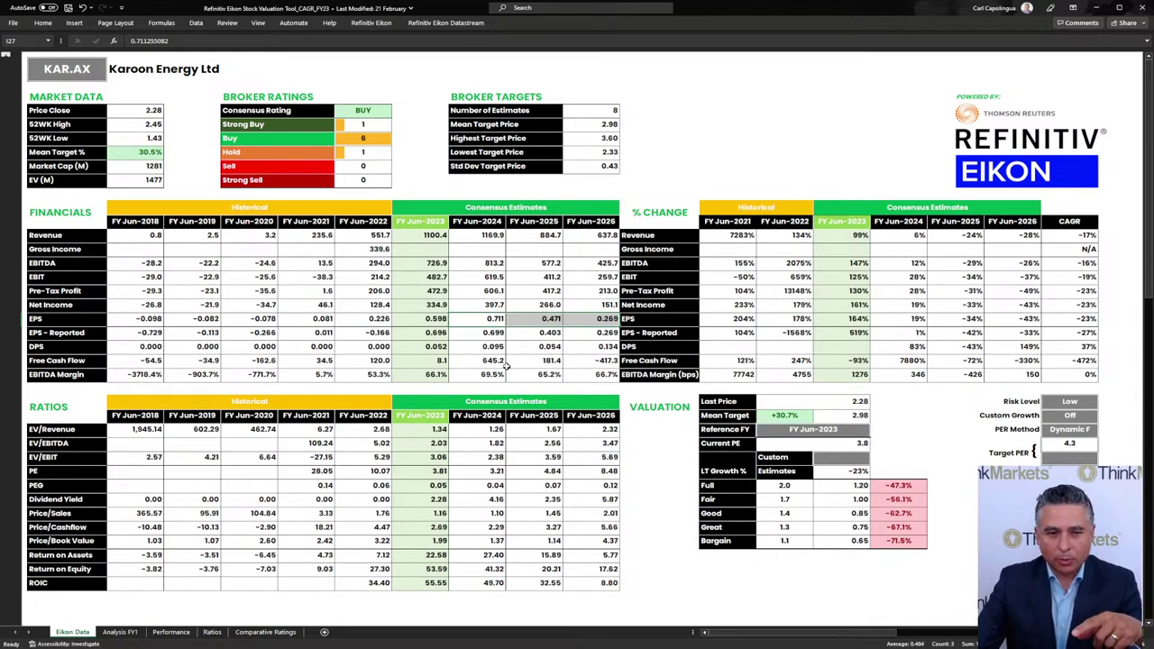
pyautogui.moveTo(1066, 321); pyautogui.dragTo(906, 320)
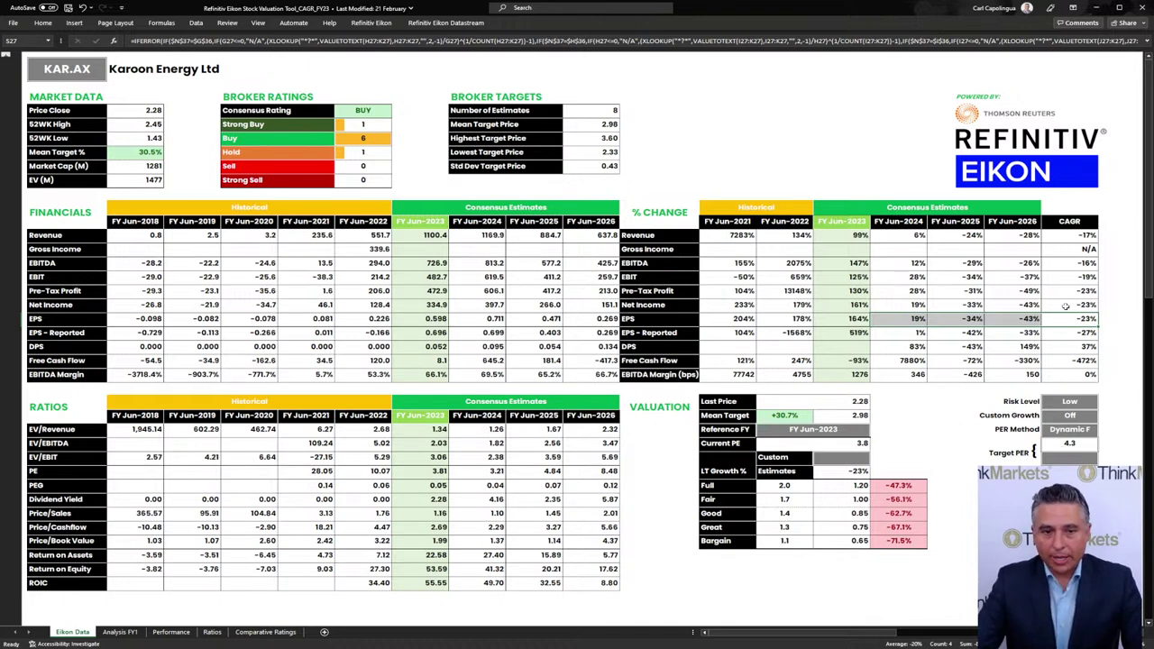
pyautogui.click(1078, 319)
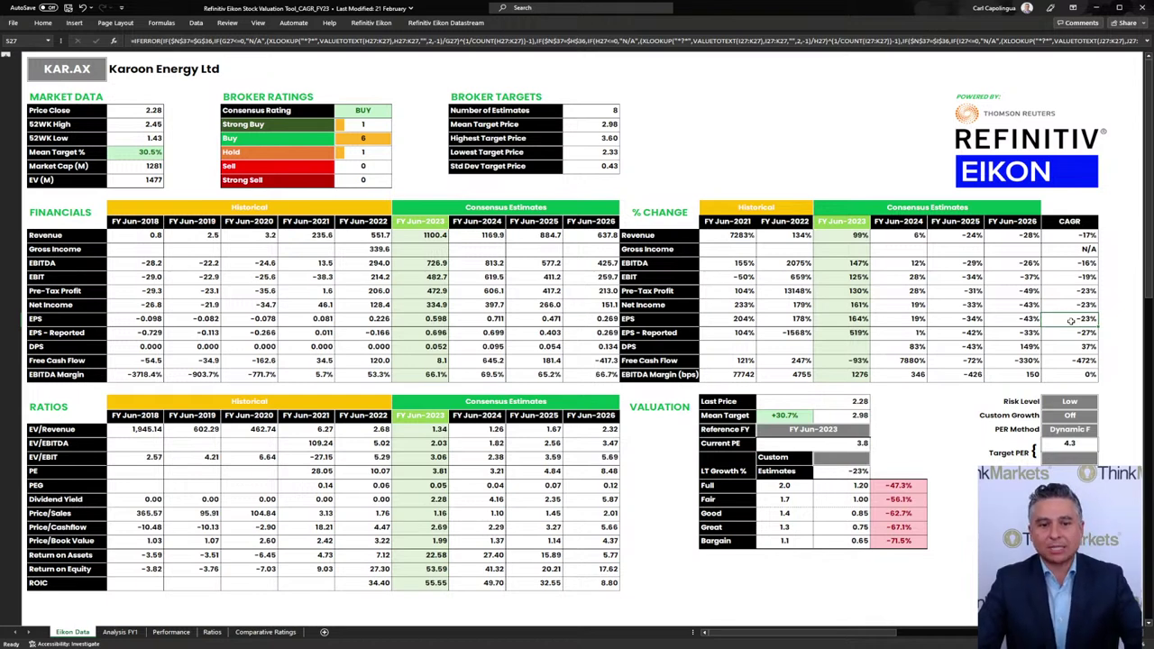
# - Compare the Target PER with Karoon Energy's historical and forecast PE ratios
pyautogui.click(1059, 447)
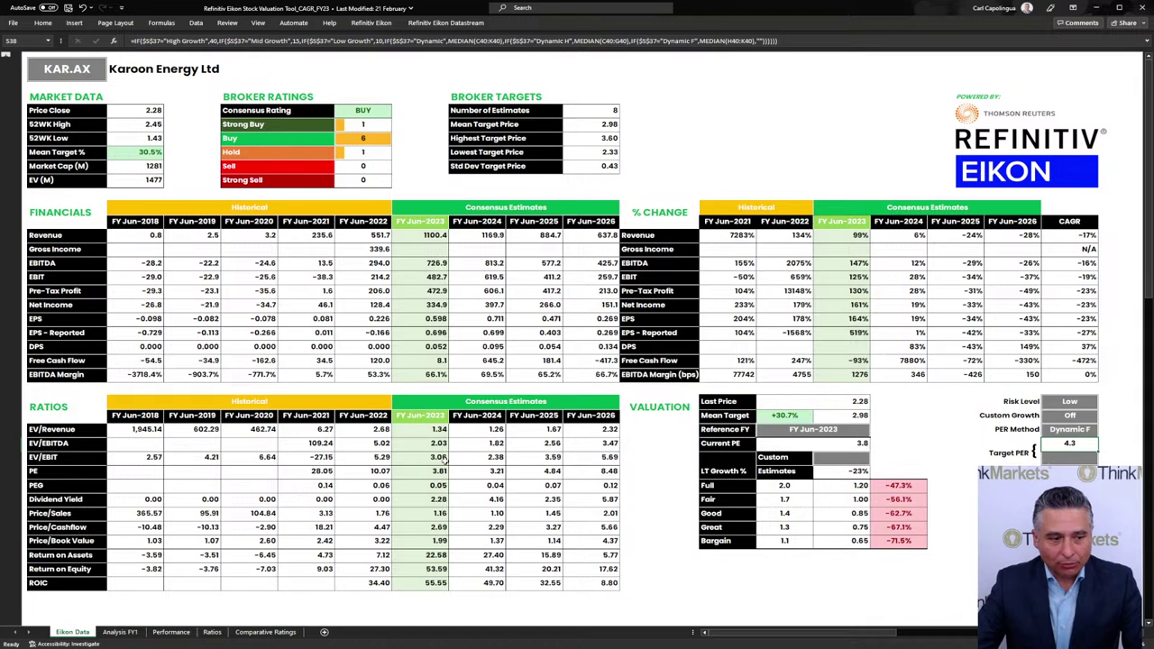
pyautogui.moveTo(326, 472); pyautogui.dragTo(365, 472)
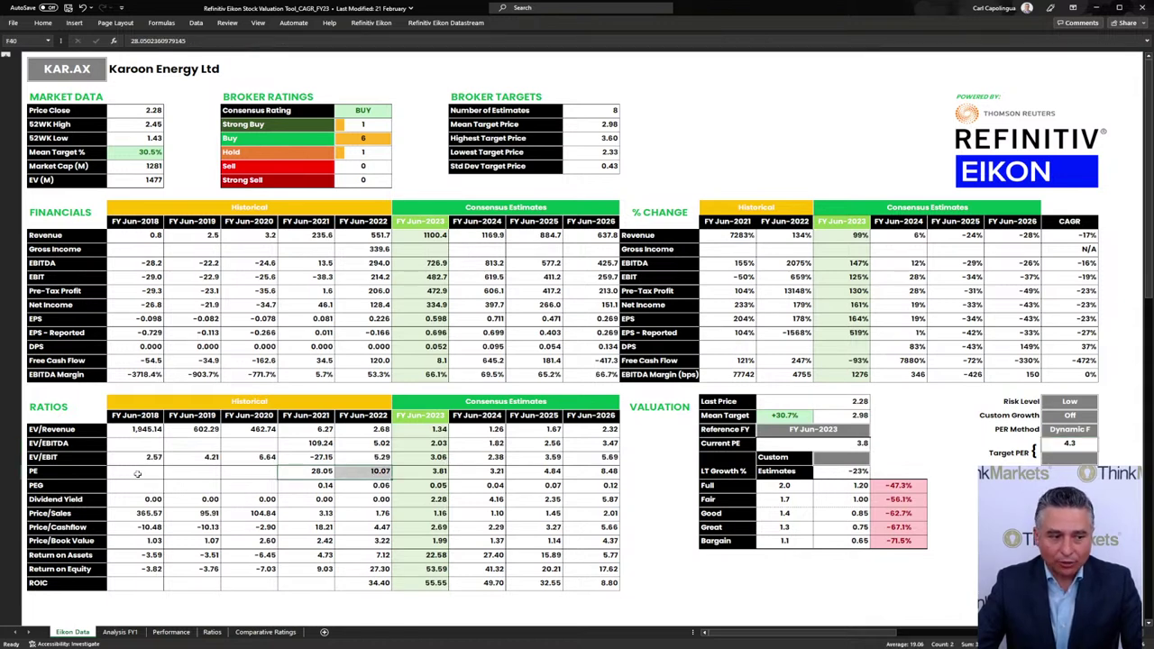
pyautogui.moveTo(135, 471); pyautogui.dragTo(370, 472)
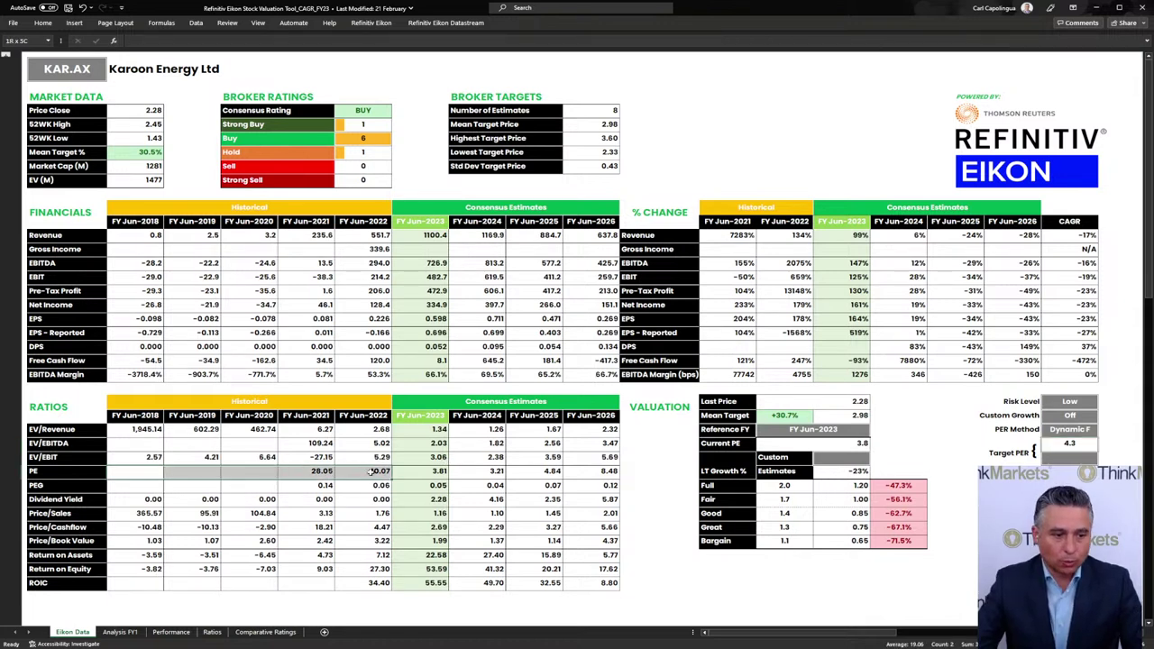
pyautogui.moveTo(594, 471); pyautogui.dragTo(419, 473)
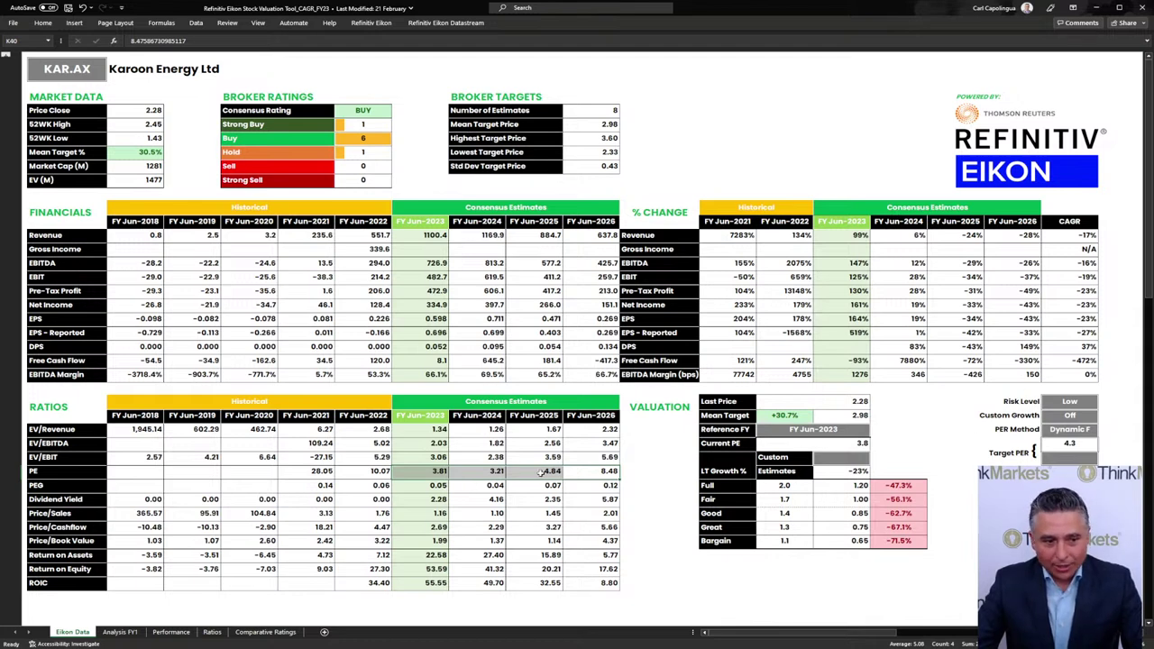
pyautogui.click(318, 473)
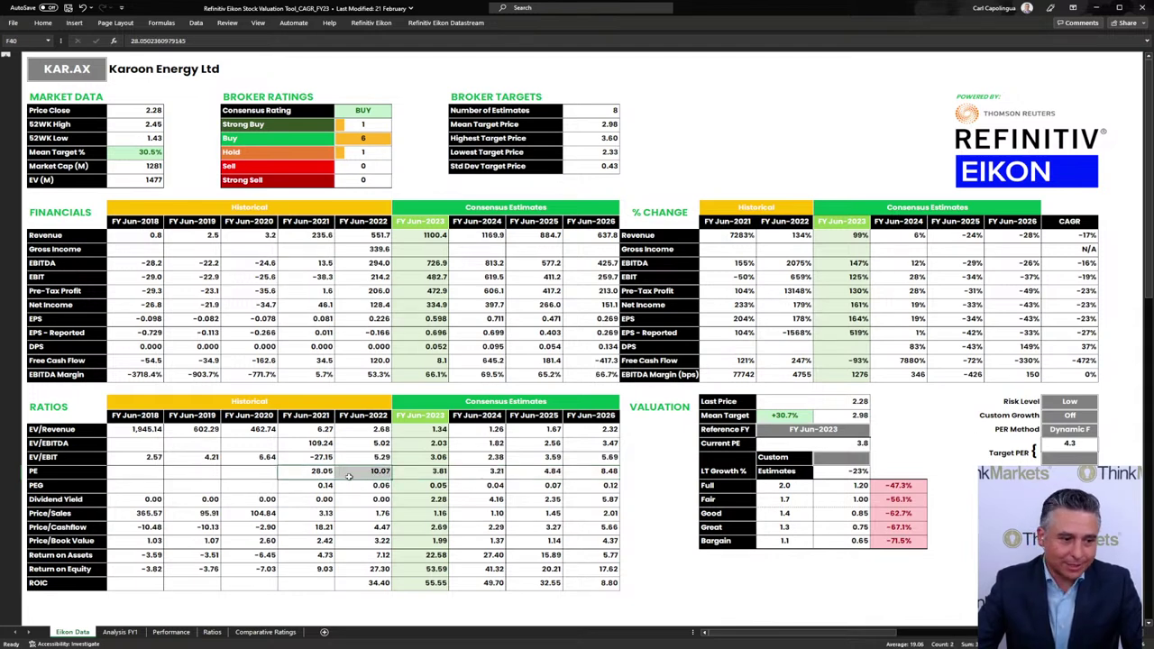
pyautogui.moveTo(595, 470); pyautogui.dragTo(316, 474)
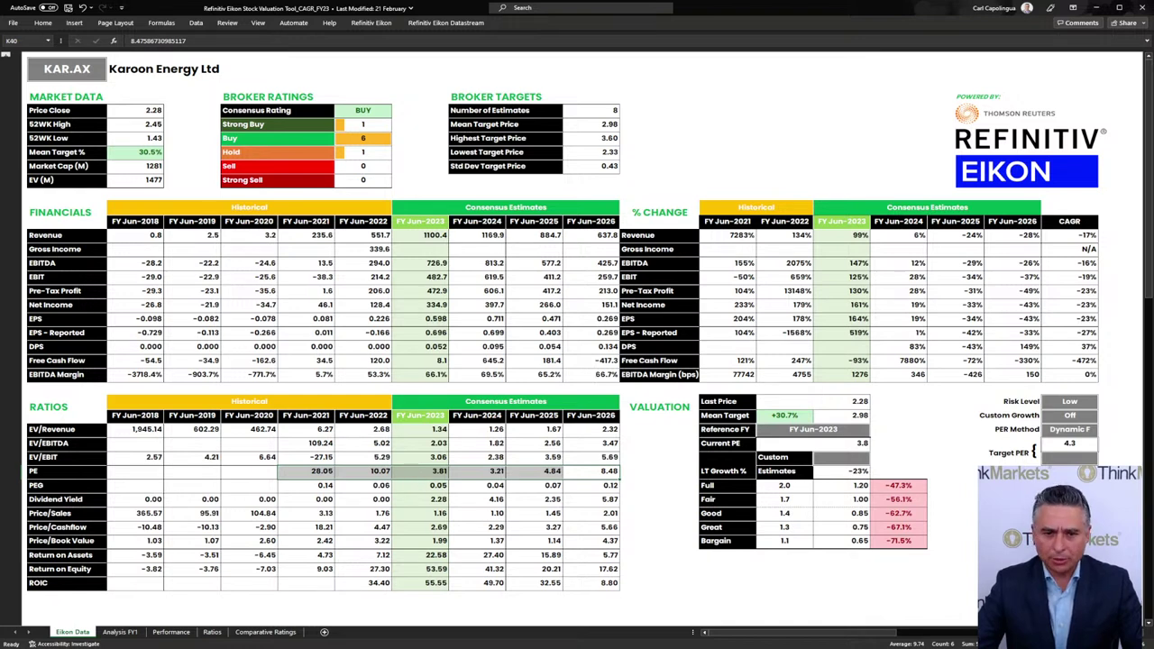
pyautogui.click(1069, 442)
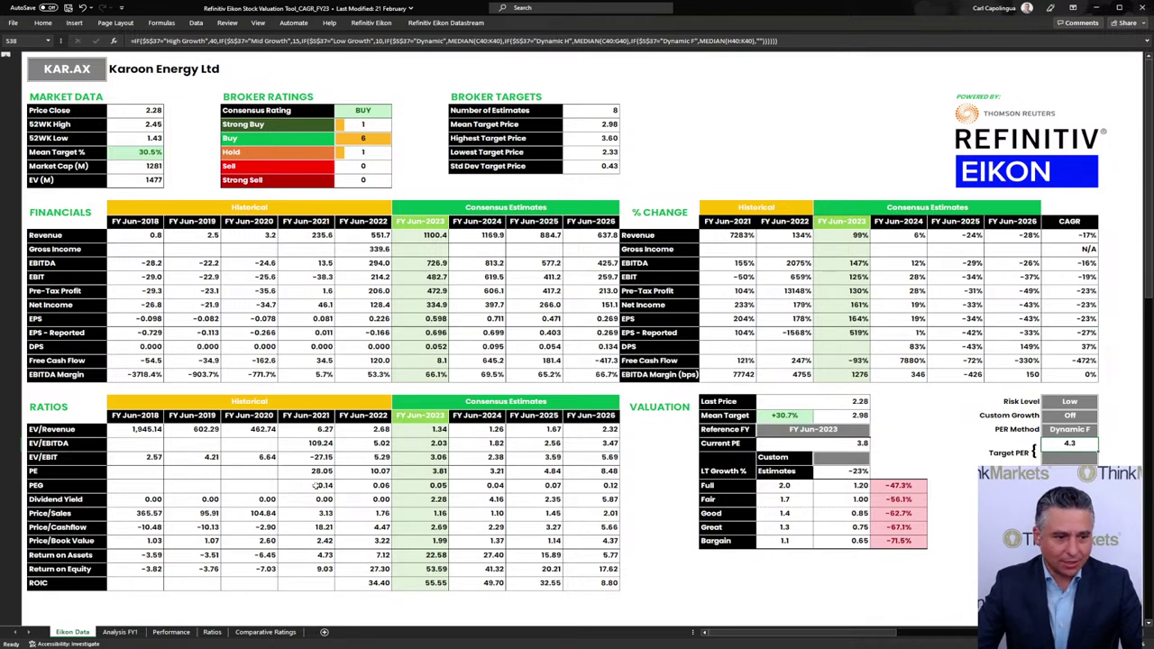
pyautogui.moveTo(307, 473); pyautogui.dragTo(577, 471)
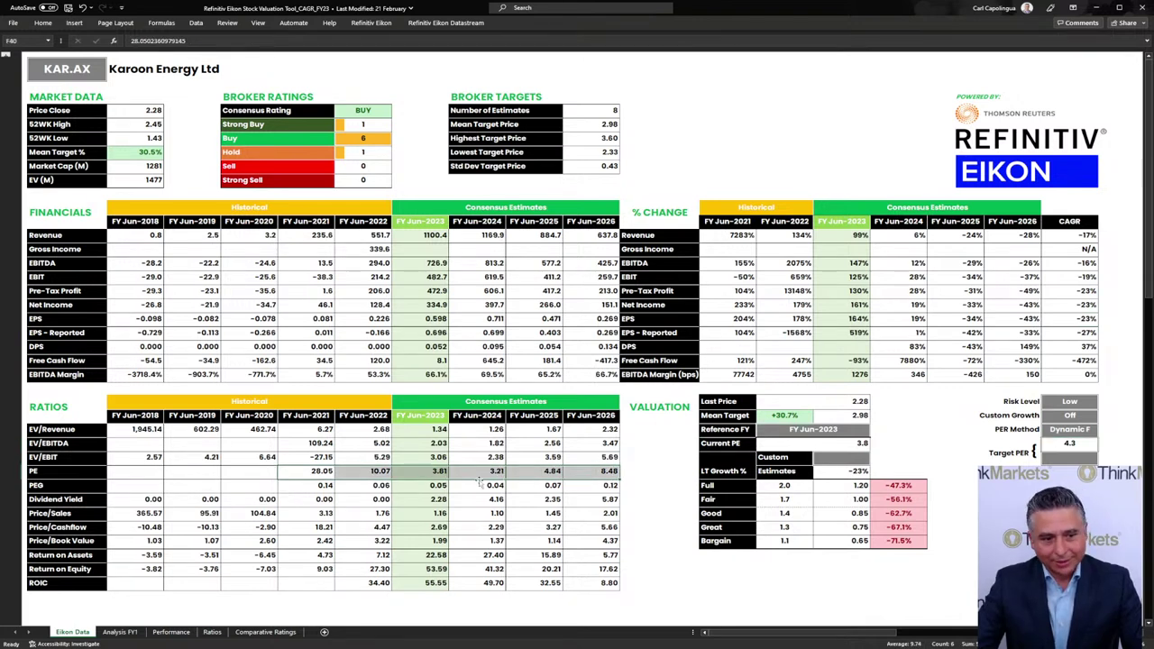
pyautogui.click(1070, 460)
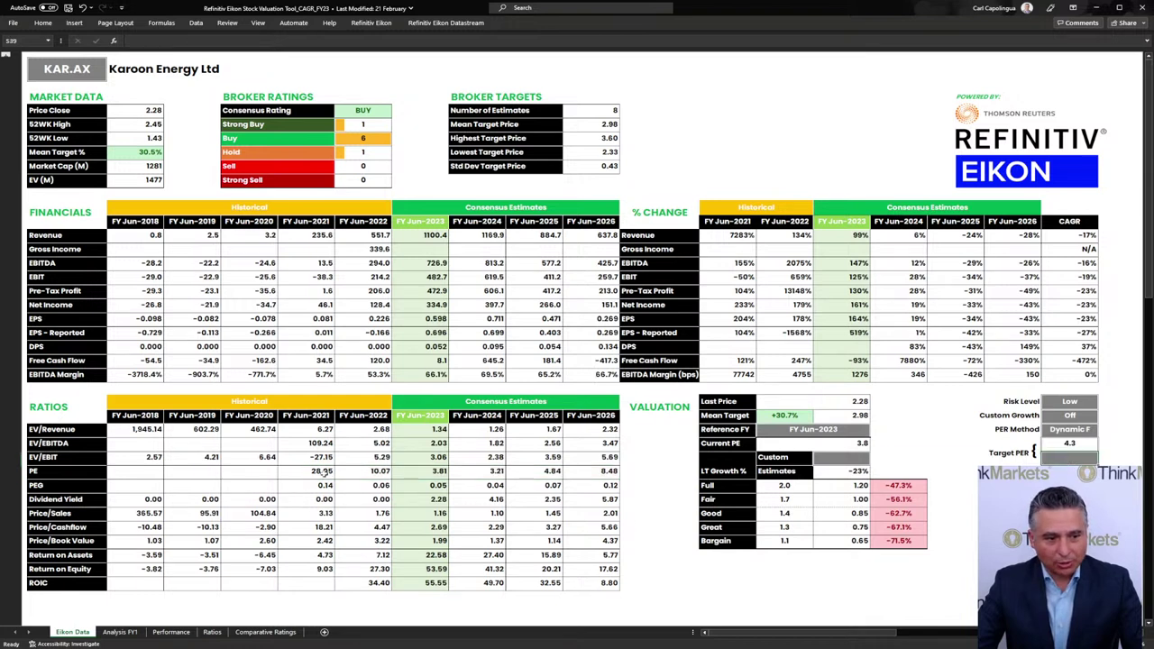
pyautogui.click(416, 472)
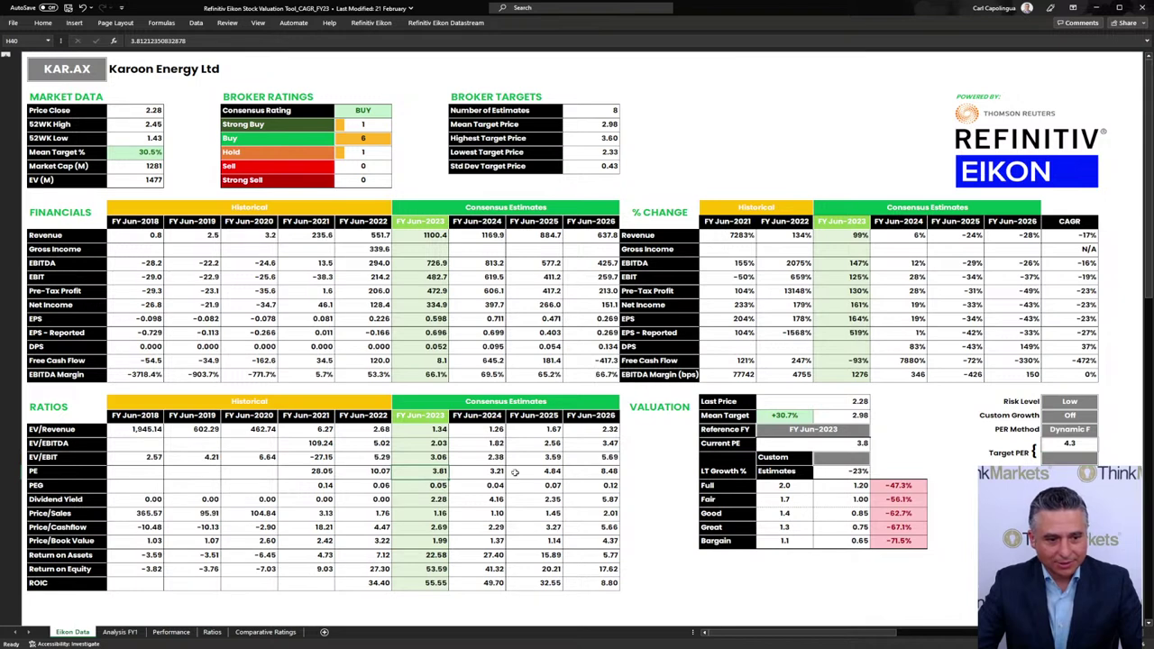
# - Set the PER Method to Dynamic and check the Fair valuation row
pyautogui.click(1093, 431)
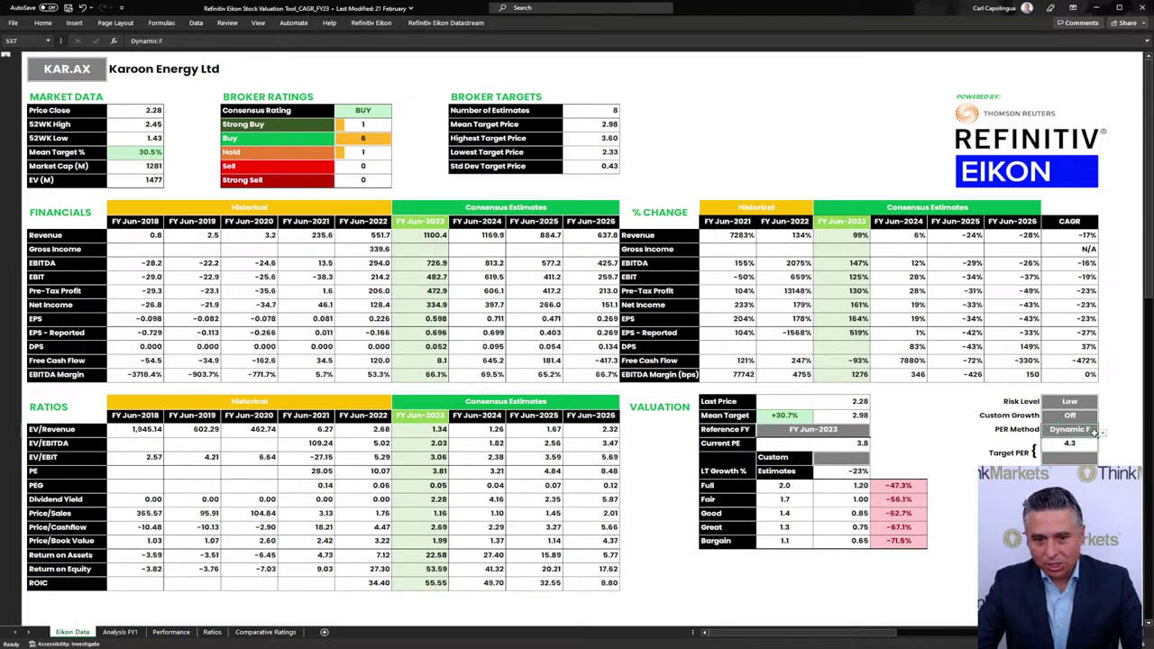
pyautogui.click(1087, 463)
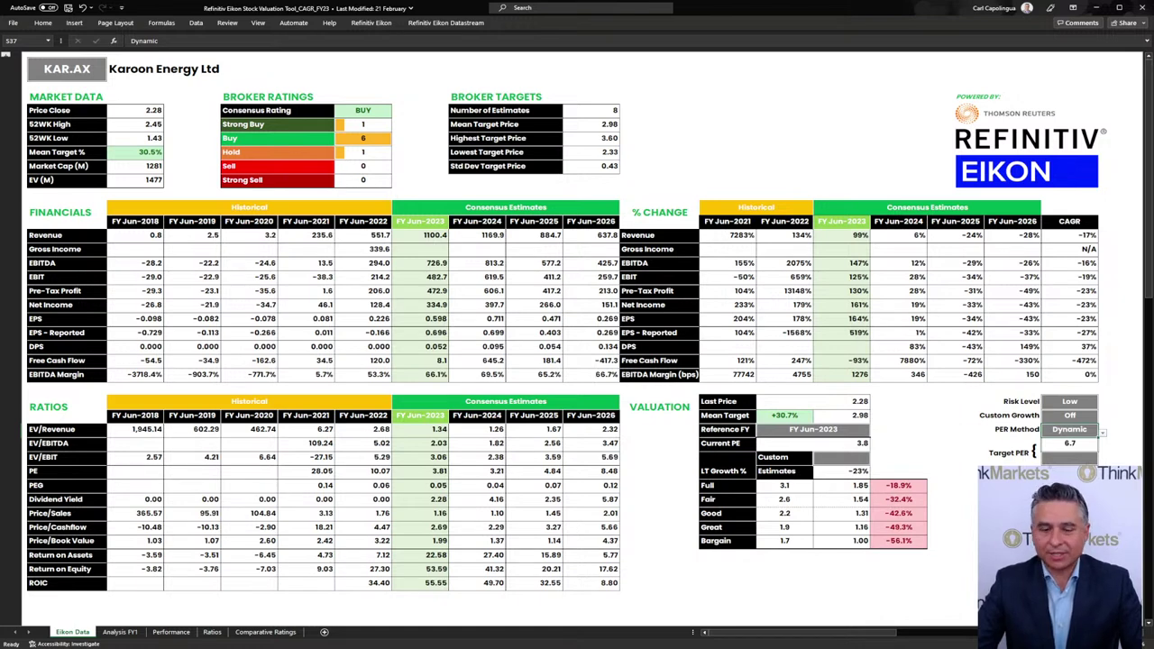
pyautogui.moveTo(816, 500); pyautogui.dragTo(874, 502)
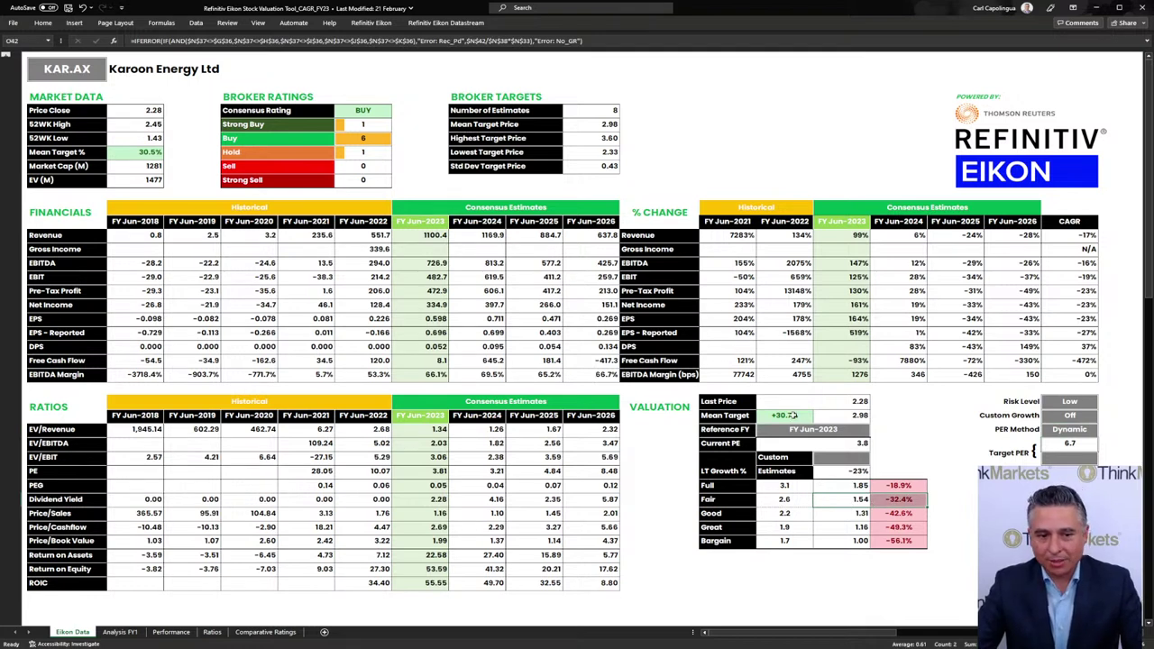
# - Compare Karoon Energy's Mean Target price and percentage with the valuation rows beneath
pyautogui.moveTo(792, 414); pyautogui.dragTo(836, 422)
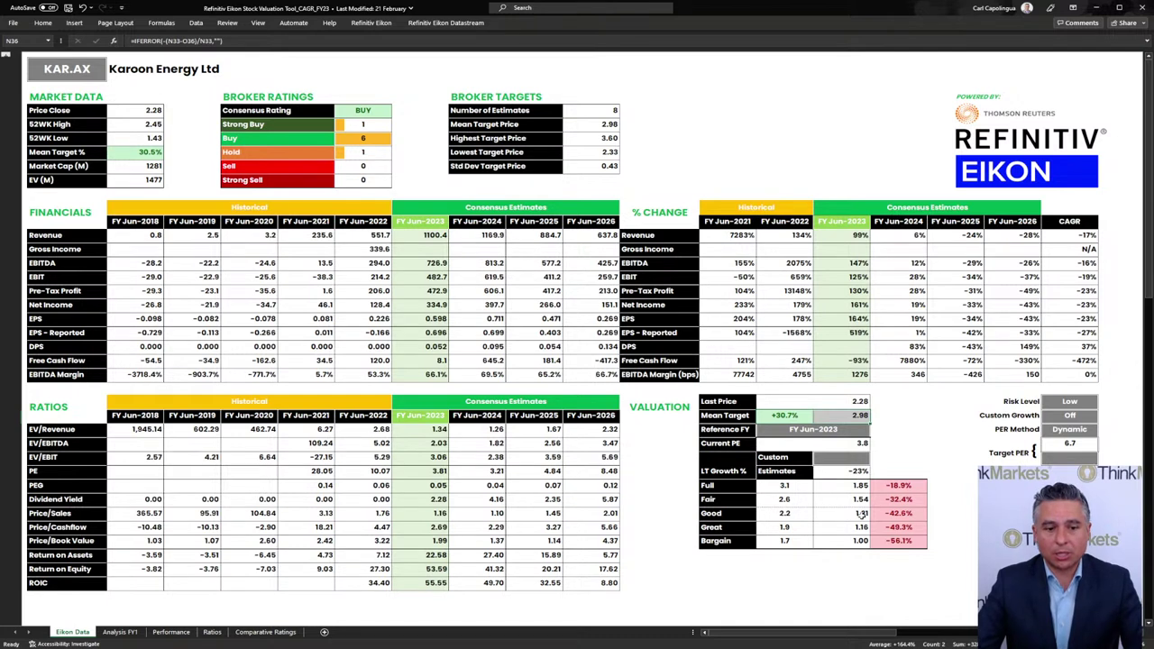
pyautogui.moveTo(847, 417); pyautogui.dragTo(791, 415)
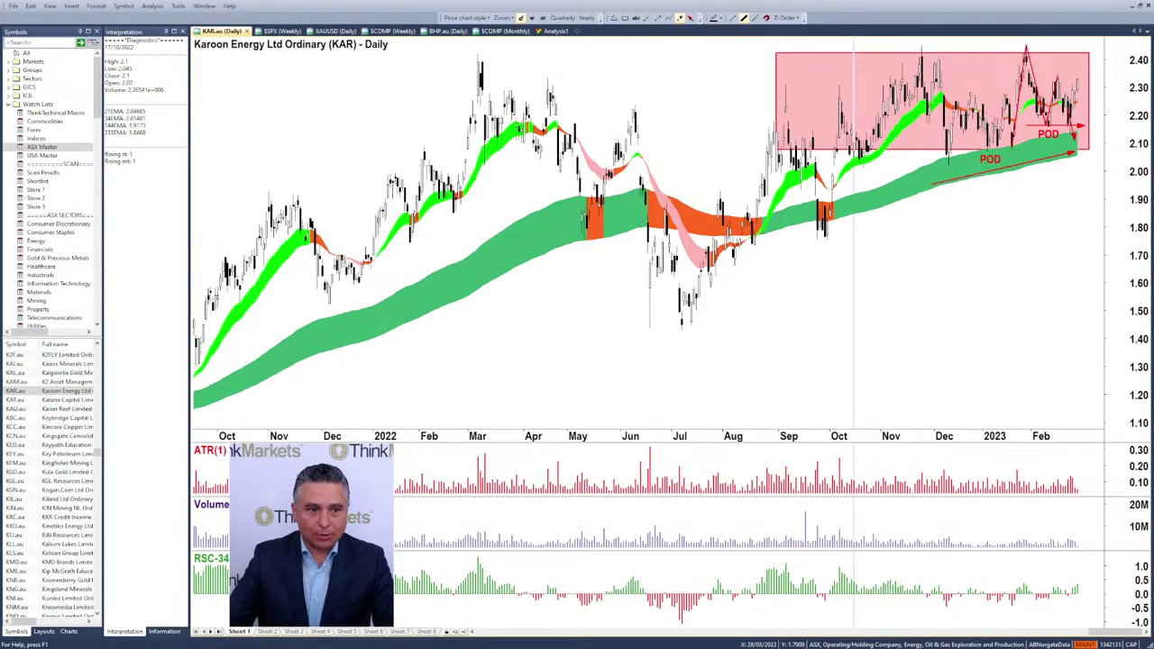
# - Switch to AmiBroker and open the daily chart of Lindsay Australia (LAU.au) from the ASX Master watch list
pyautogui.moveTo(517, 226); pyautogui.dragTo(197, 317)
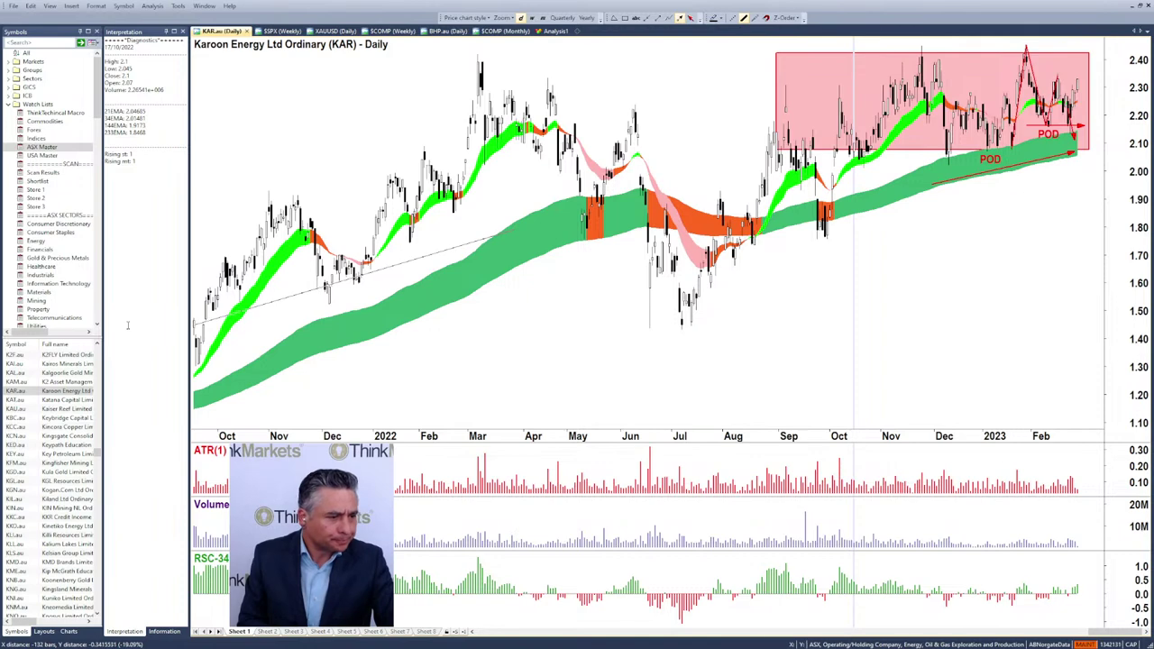
pyautogui.click(22, 393)
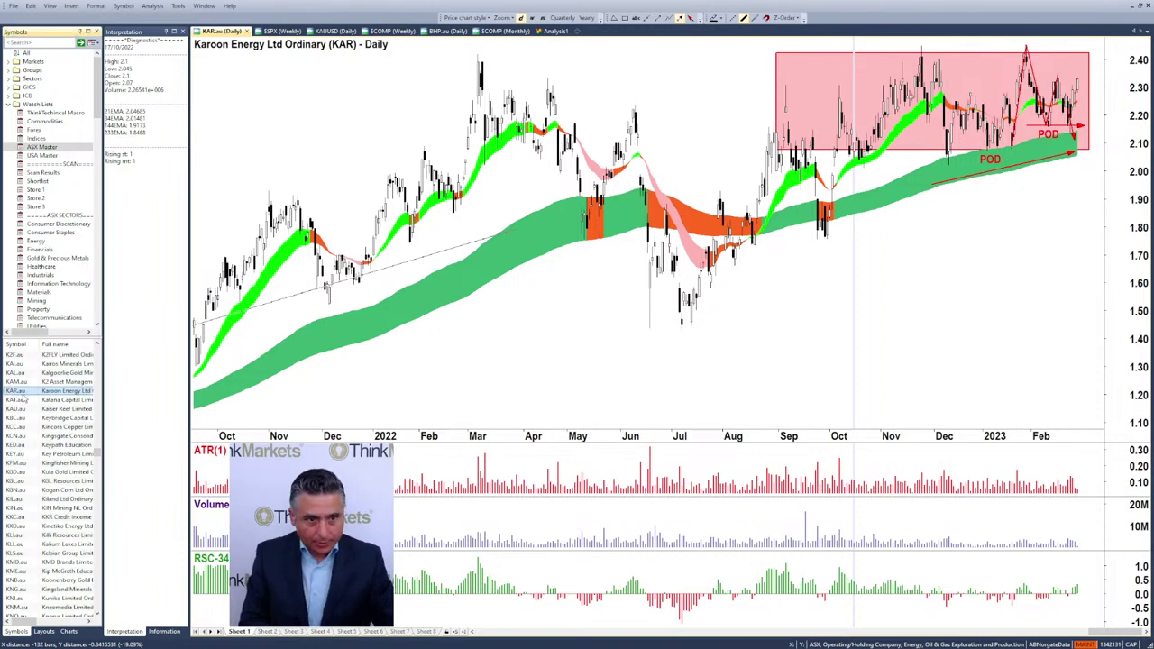
pyautogui.press('Down')
pyautogui.press('pagedown')
pyautogui.press('Down')
pyautogui.moveTo(512, 231)
pyautogui.mouseDown()
pyautogui.moveTo(706, 183)
pyautogui.moveTo(669, 155)
pyautogui.moveTo(703, 90)
pyautogui.moveTo(691, 20)
pyautogui.moveTo(696, 54)
pyautogui.mouseUp()
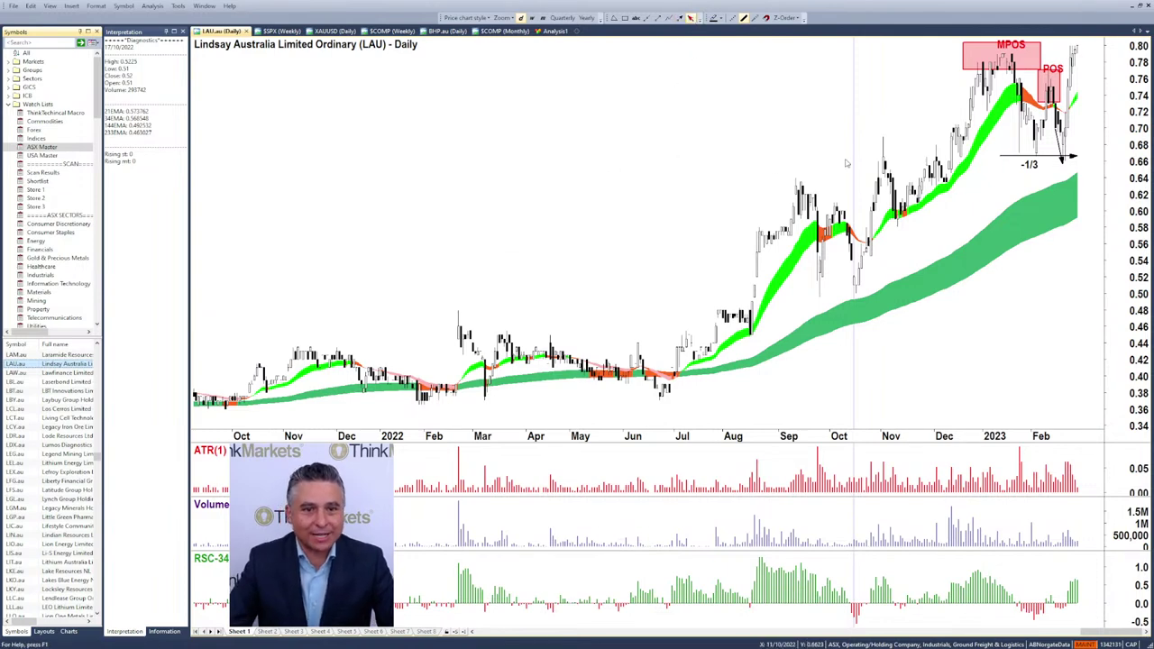
# - Shift the black horizontal support arrow beneath LAU's January-February lows slightly forward in time
pyautogui.scroll(4, 1033, 188)
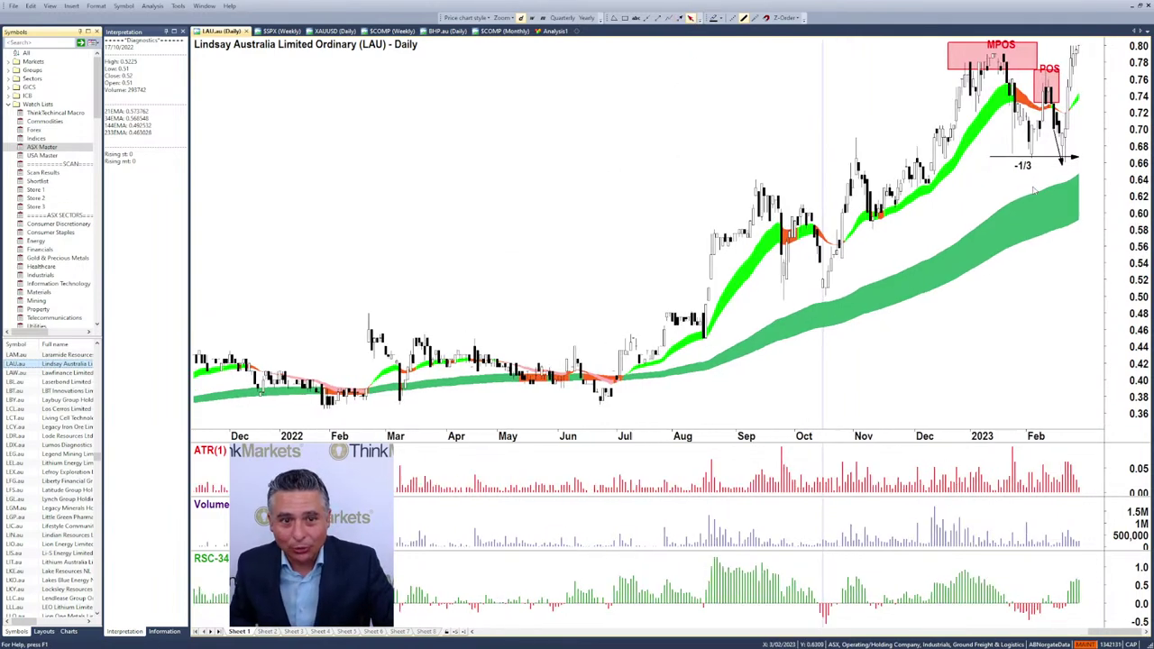
pyautogui.scroll(2, 963, 212)
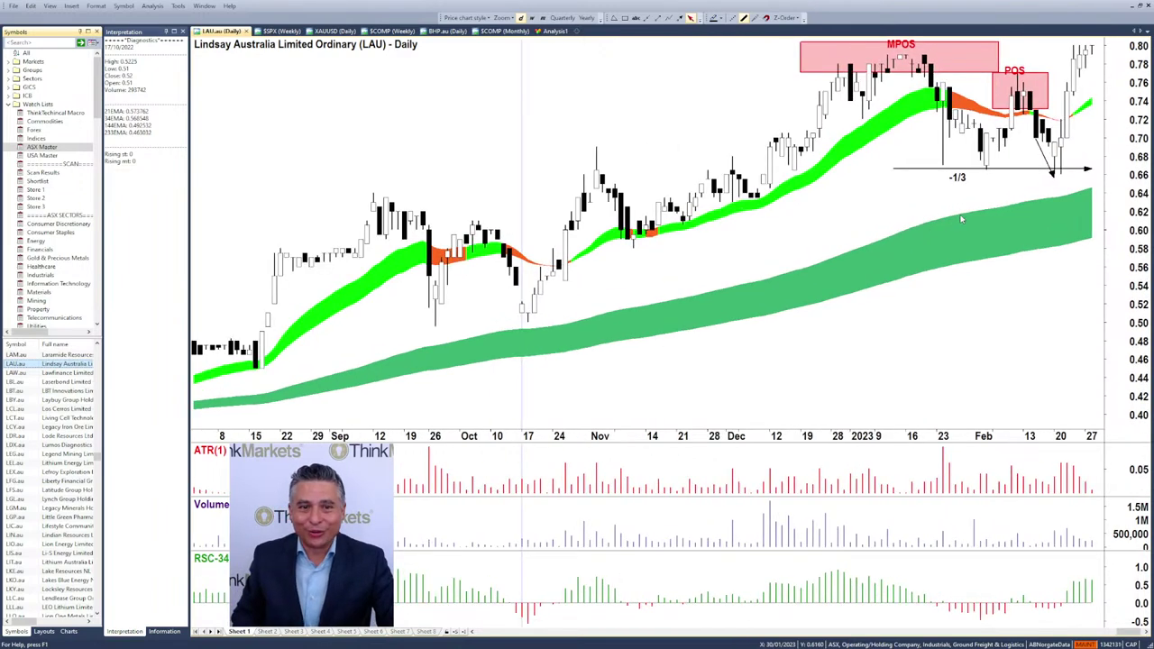
pyautogui.scroll(-2, 959, 232)
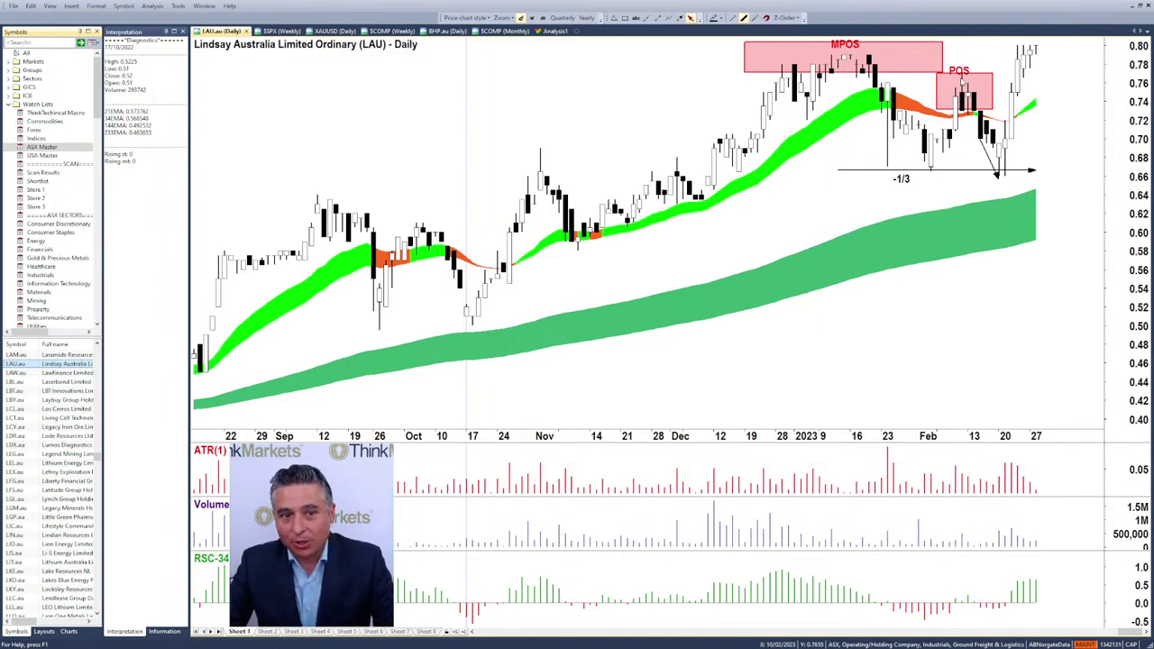
pyautogui.click(946, 170)
pyautogui.moveTo(946, 169); pyautogui.dragTo(953, 171)
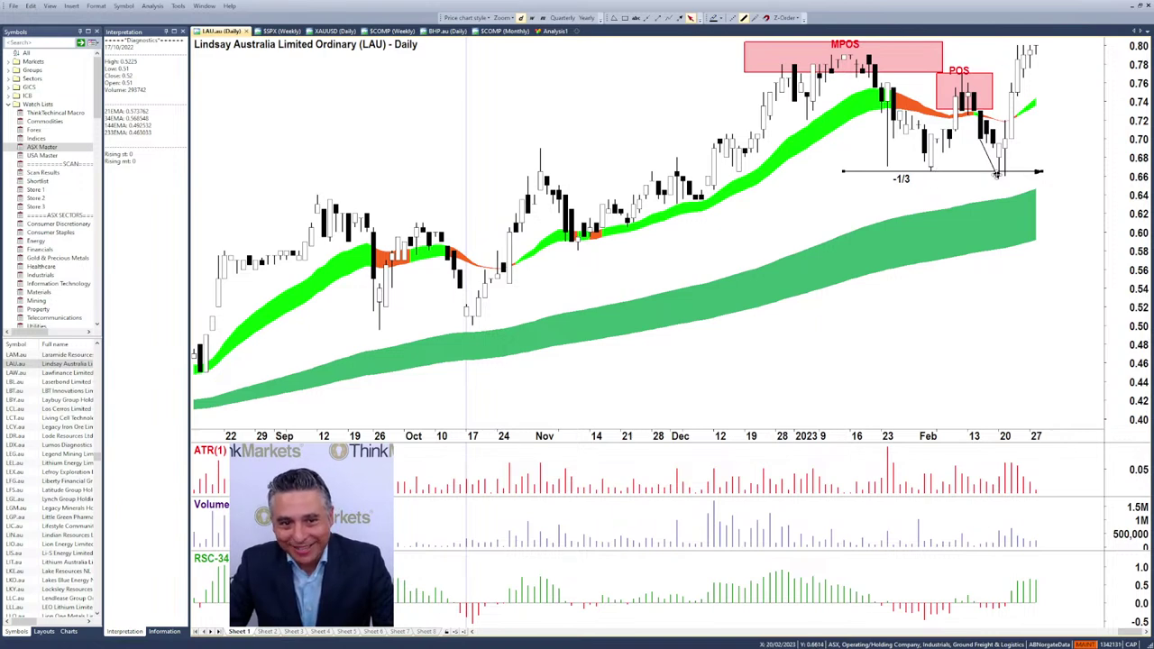
# - Add a "POD" text label just below the support arrow at the early February low
pyautogui.click(636, 19)
pyautogui.click(915, 180)
pyautogui.write('POD')
pyautogui.click(961, 192)
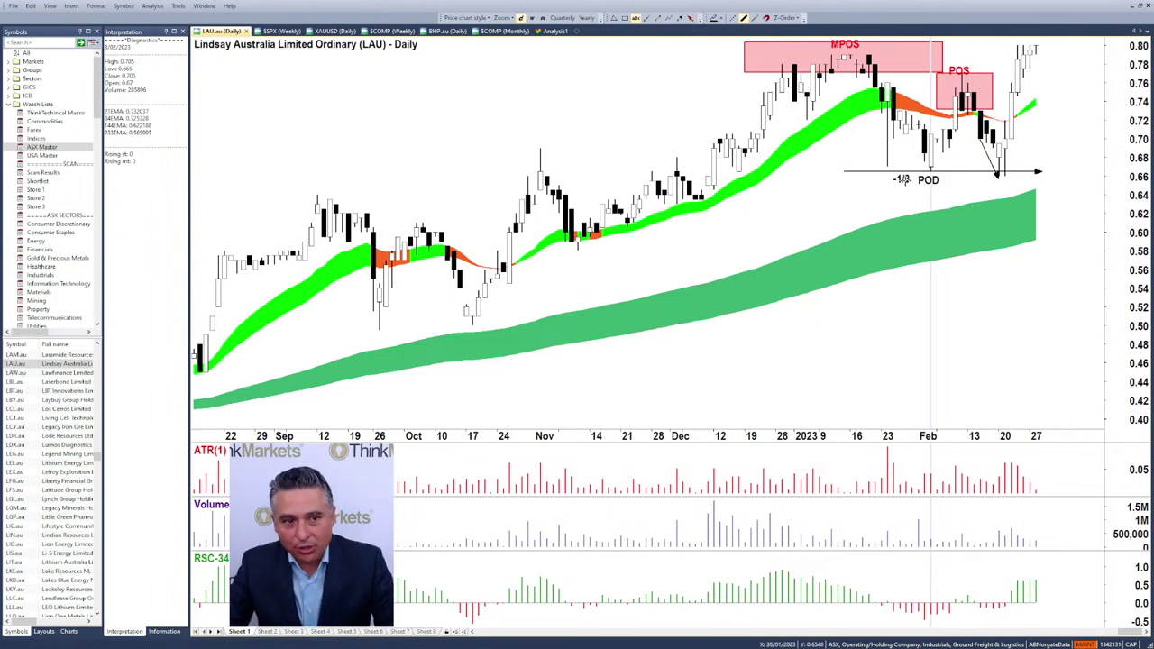
# - Move the "-1/3" label to the arrowhead end of the support line and colour it green
pyautogui.click(690, 18)
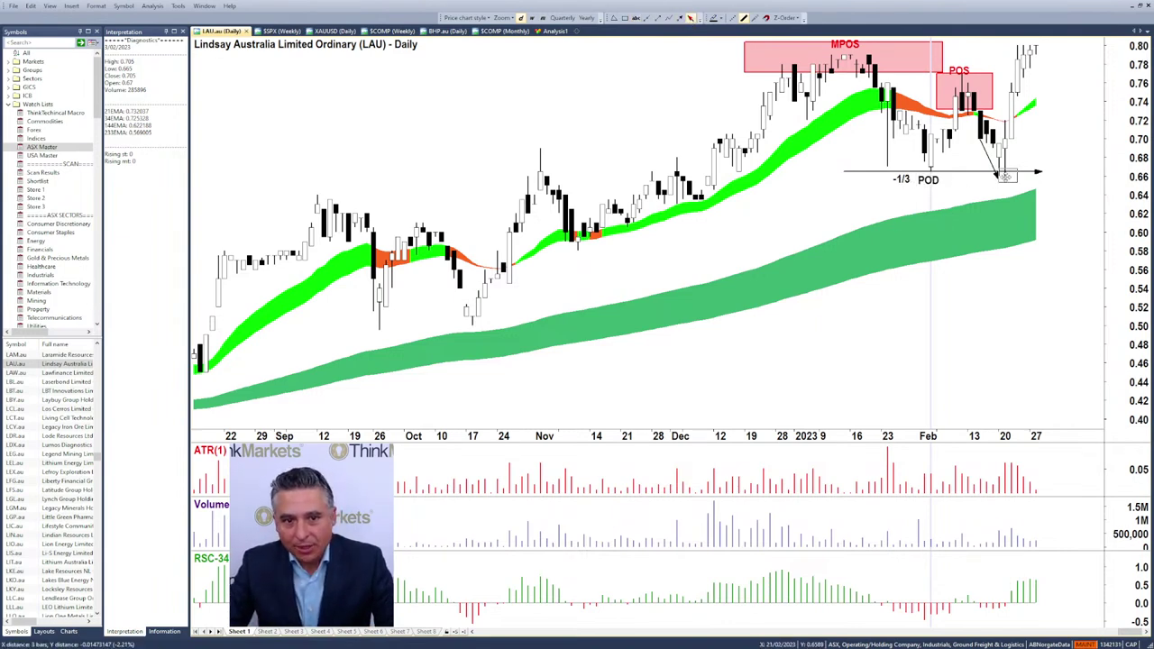
pyautogui.click(1025, 179)
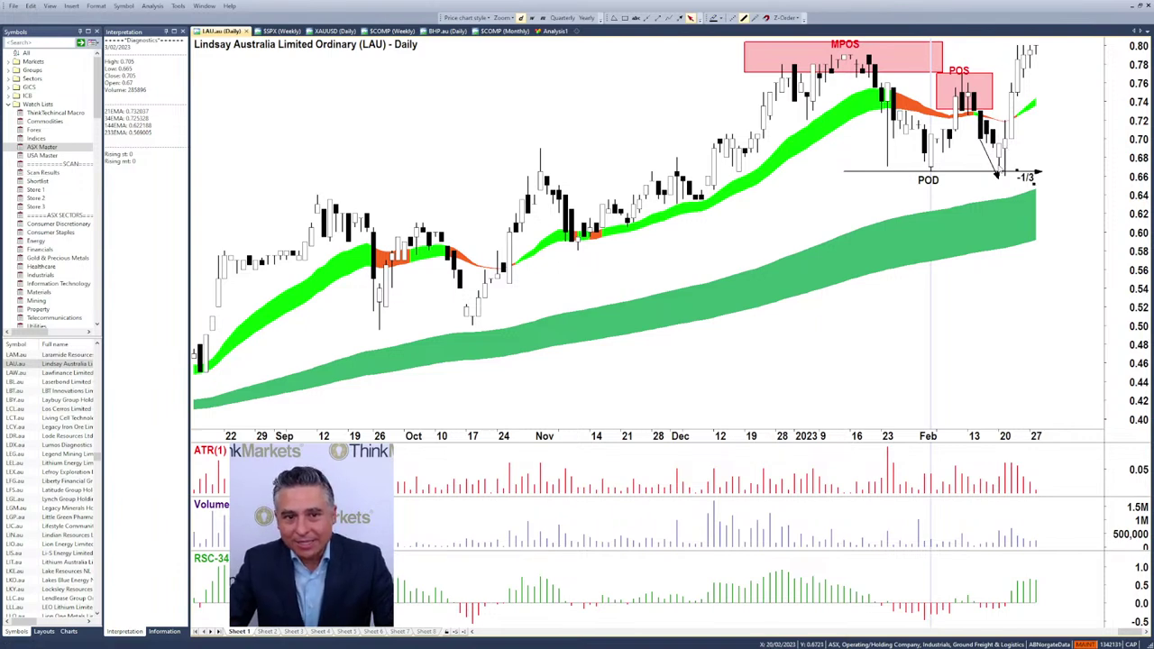
pyautogui.click(712, 17)
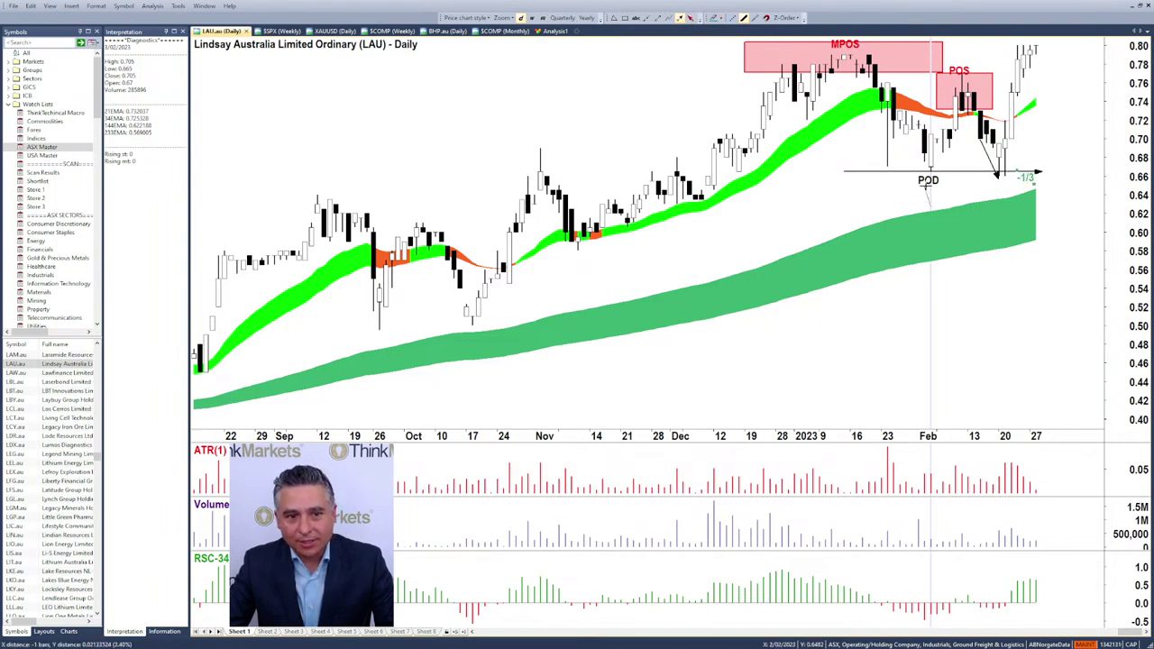
# - Draw a row of small green upward arrows beneath the support line, from the POD label to past the last candle
pyautogui.click(949, 185)
pyautogui.click(980, 185)
pyautogui.click(1003, 185)
pyautogui.click(1027, 185)
pyautogui.click(1054, 185)
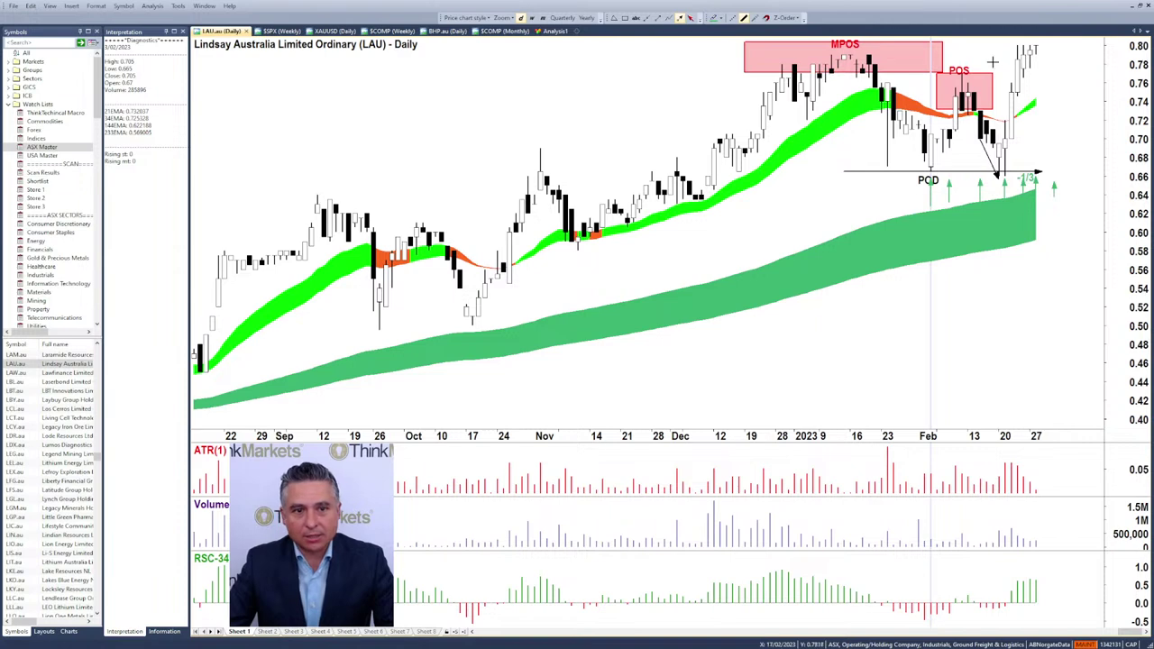
# - Draw a green rising arrow along the short-term trend ribbon and a horizontal one from the January peak, labelled "+1/3"
pyautogui.scroll(-2, 877, 275)
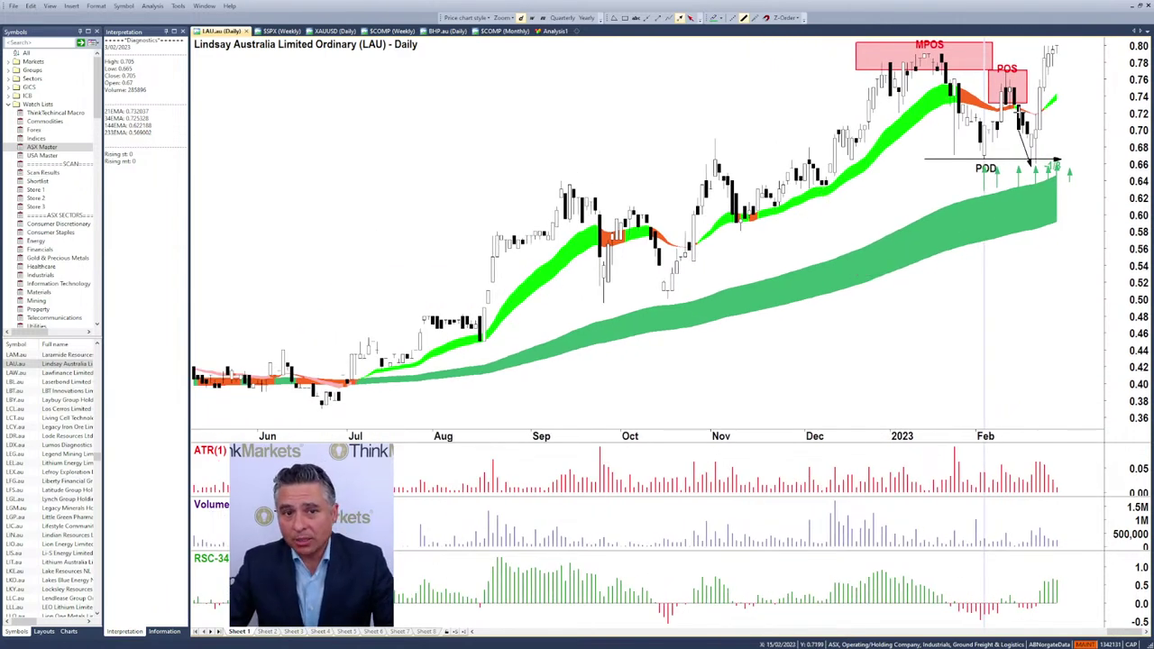
pyautogui.moveTo(1058, 94); pyautogui.dragTo(1091, 68)
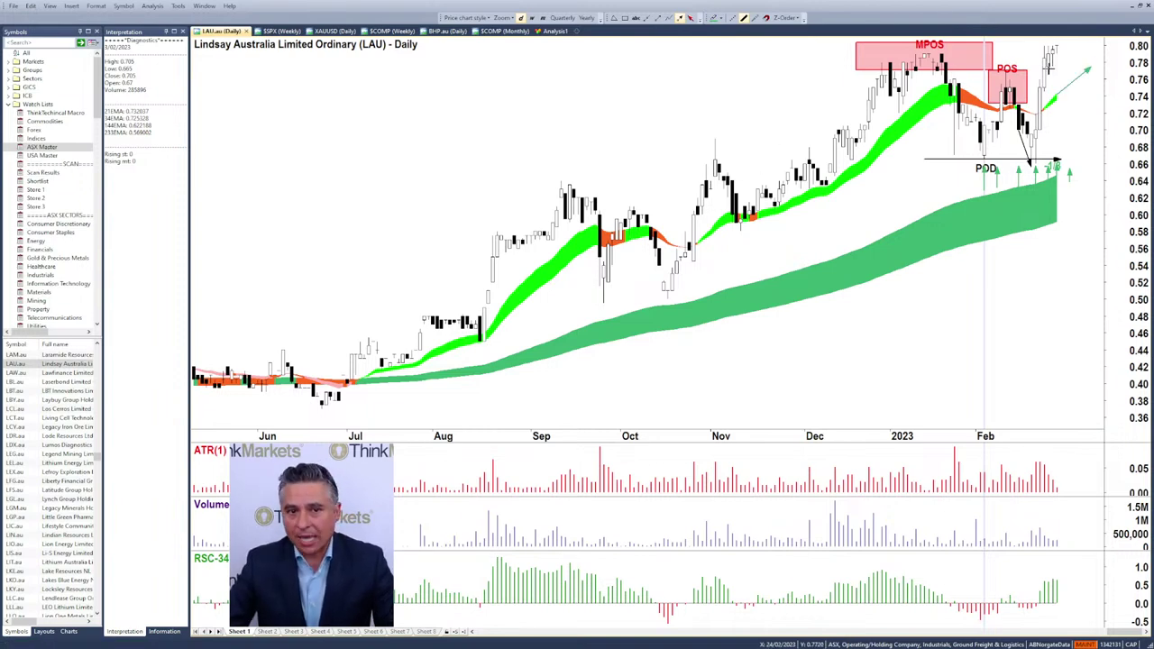
pyautogui.moveTo(915, 54); pyautogui.dragTo(1068, 55)
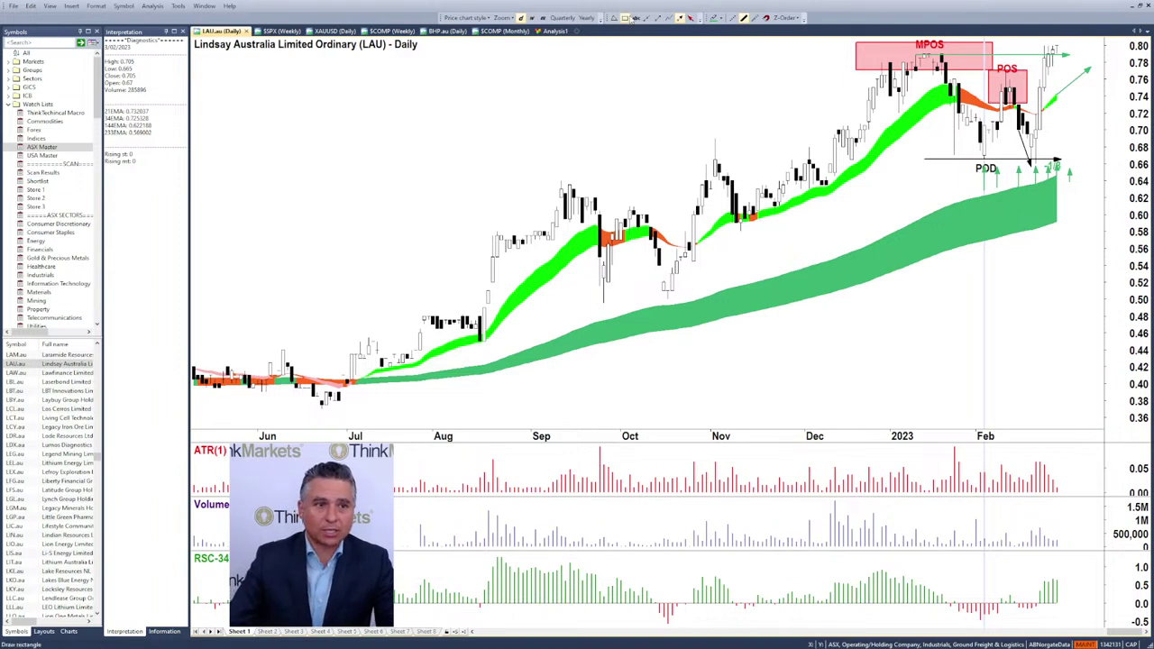
pyautogui.write('+1/3')
pyautogui.press('Return')
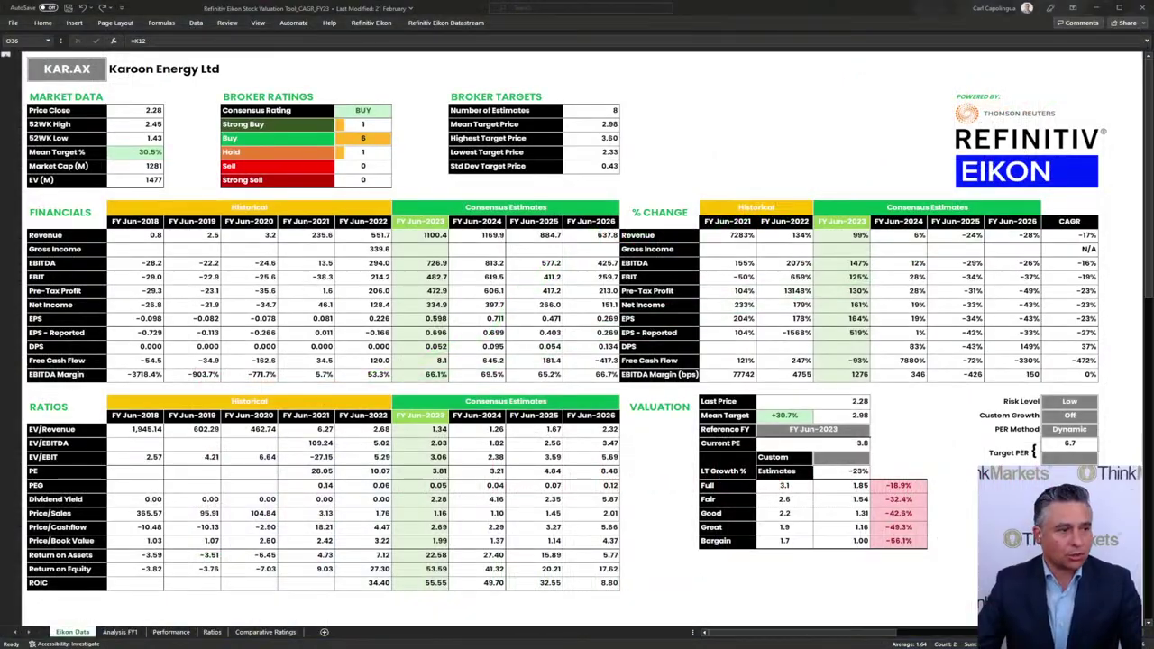
# - Switch to the Excel stock valuation tool and change the ticker to LAU.AX to load Lindsay Australia
pyautogui.press('F2')
pyautogui.click(65, 70)
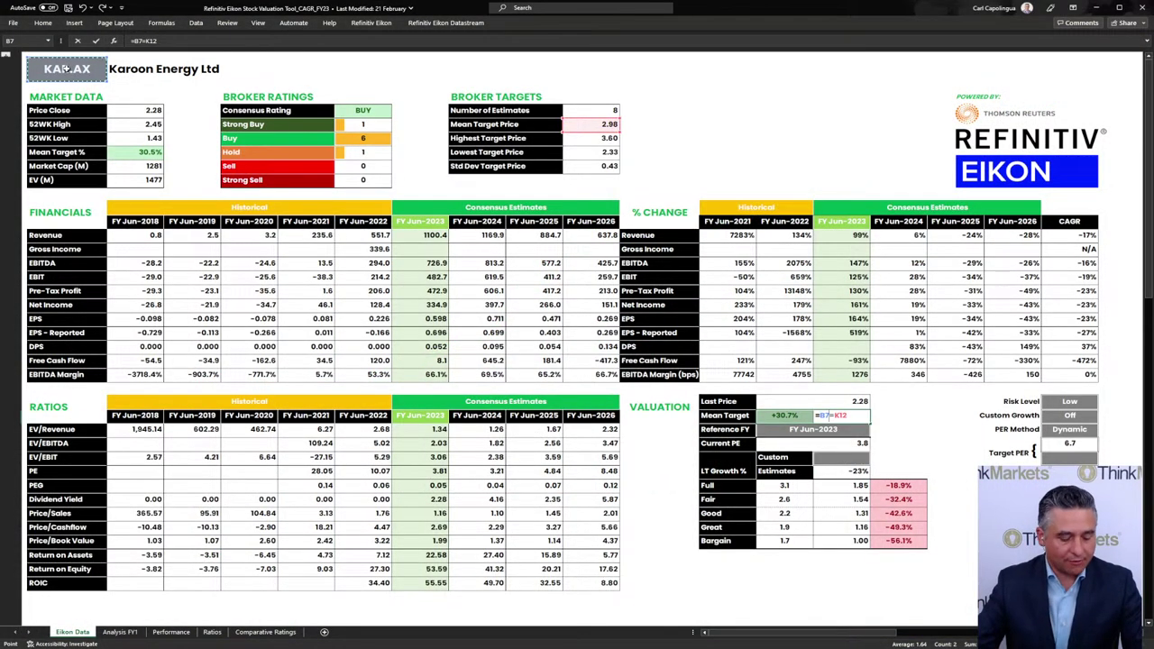
pyautogui.click(64, 69)
pyautogui.press('BackSpace')
pyautogui.press('BackSpace')
pyautogui.press('BackSpace')
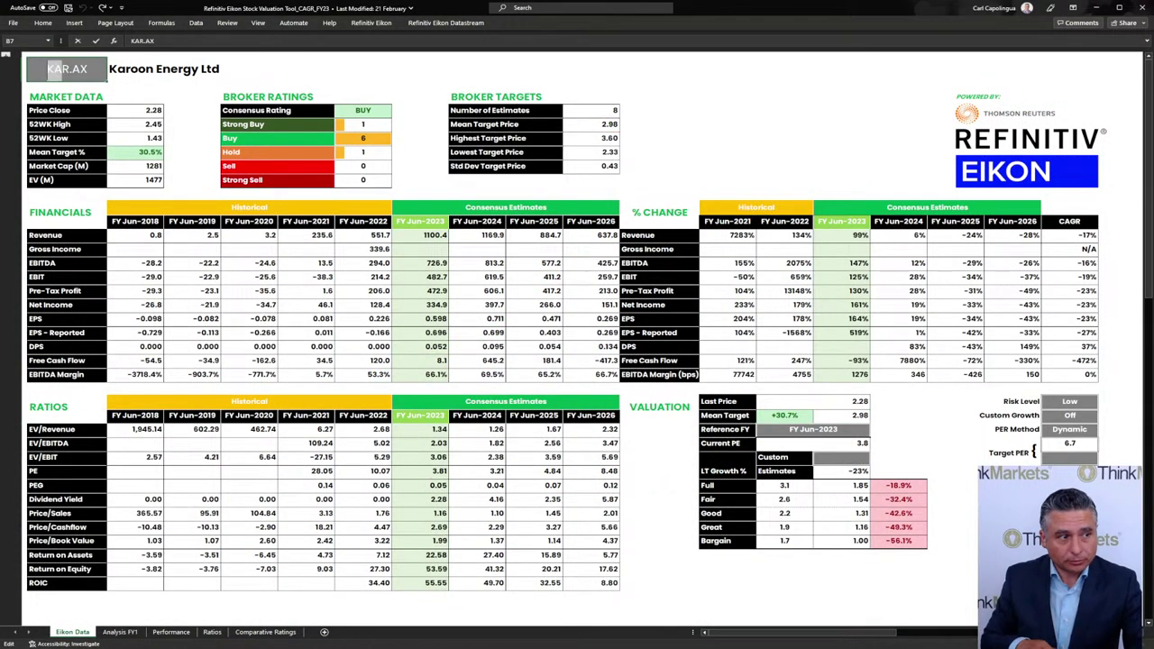
pyautogui.write('LAU')
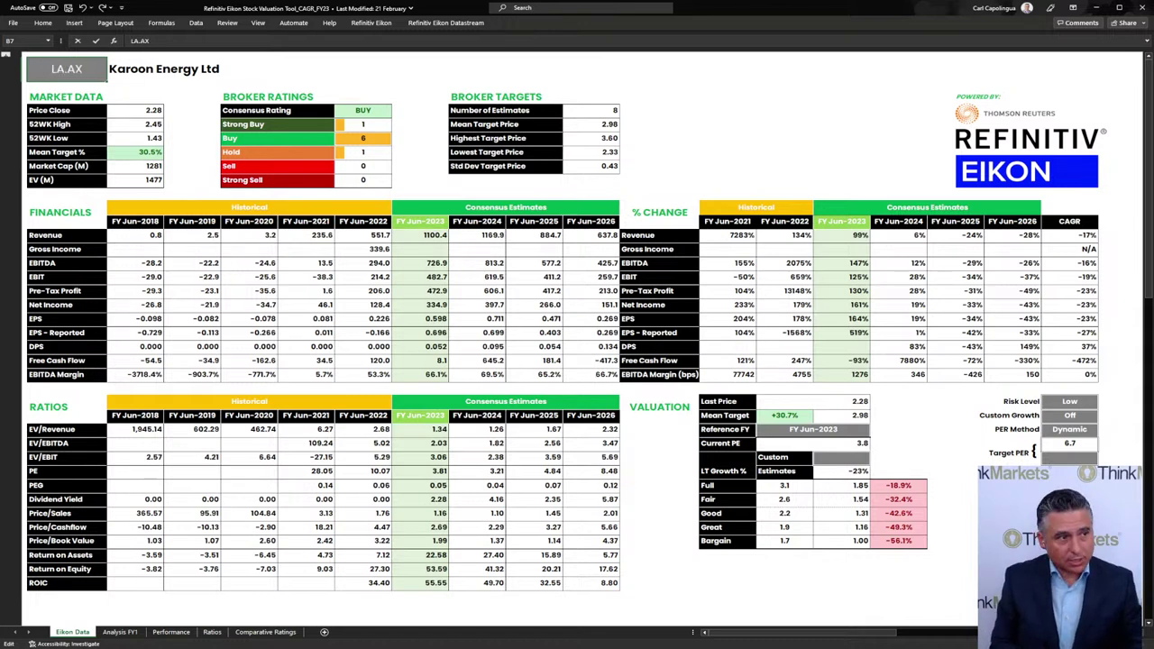
pyautogui.press('Return')
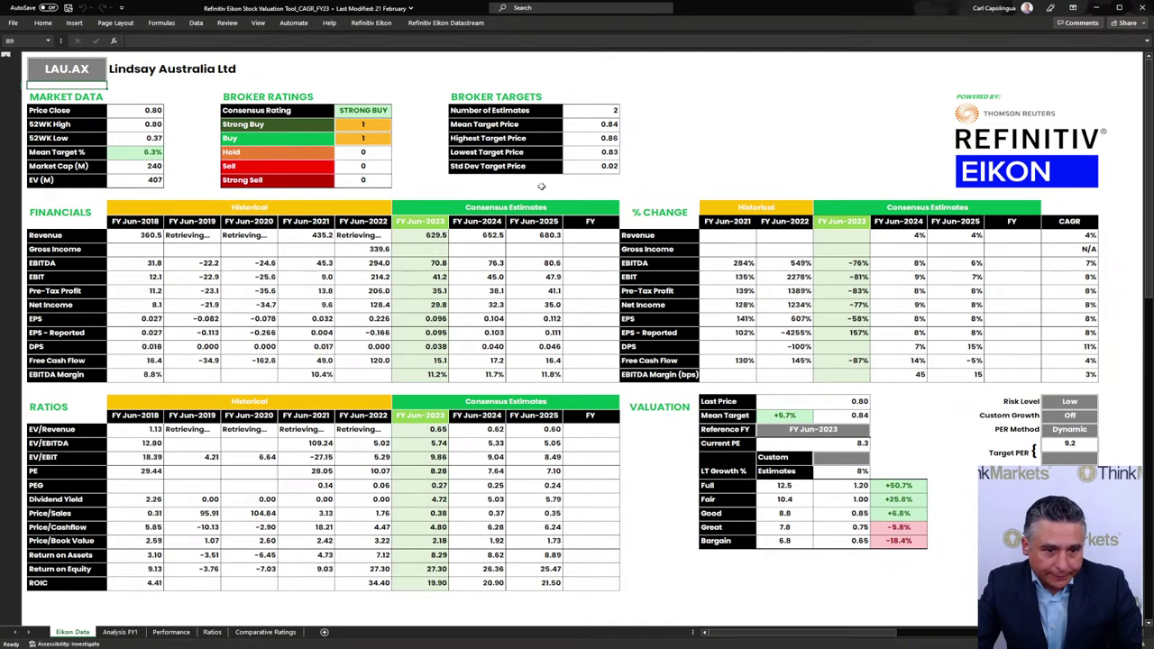
# - Set the PER Method to Dynamic F
pyautogui.click(1069, 430)
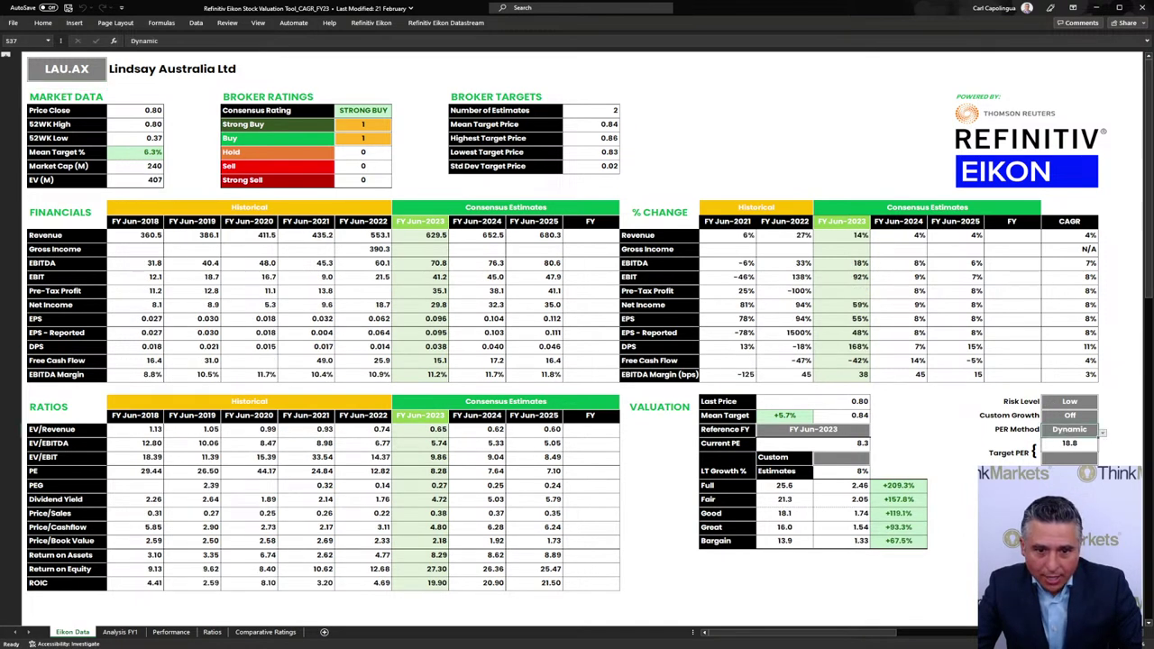
pyautogui.hotkey('alt', 'Down')
pyautogui.press('Down')
pyautogui.press('Return')
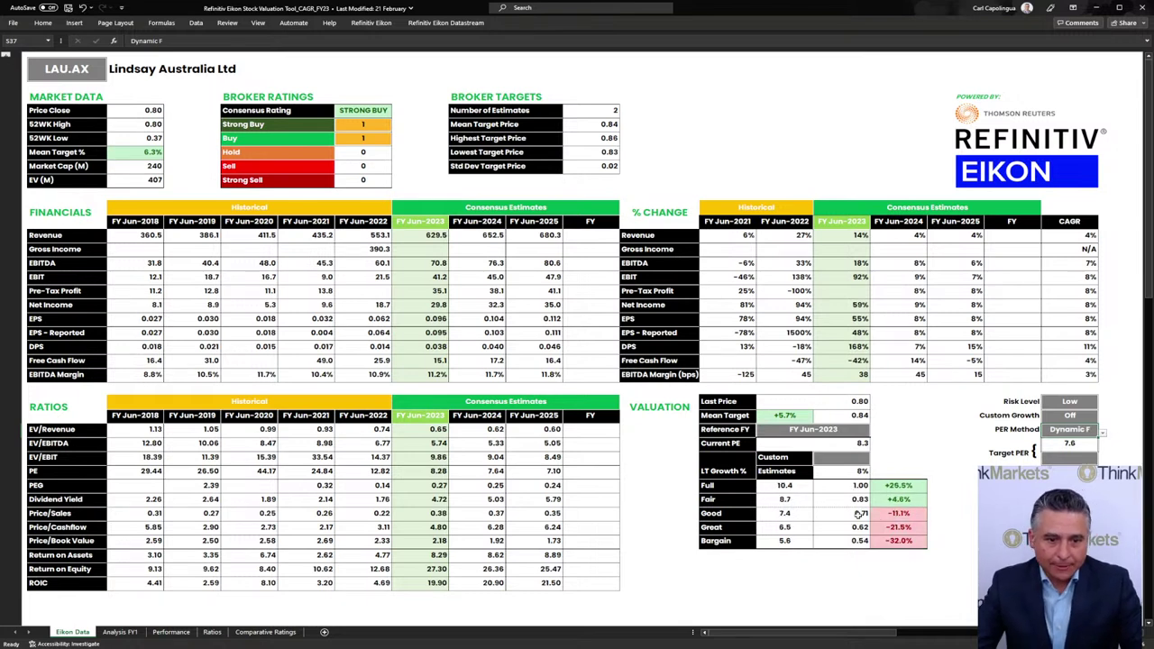
# - Compare Lindsay Australia's Fair valuation row with its Mean Target, Target PER and EPS CAGR
pyautogui.moveTo(834, 500); pyautogui.dragTo(886, 498)
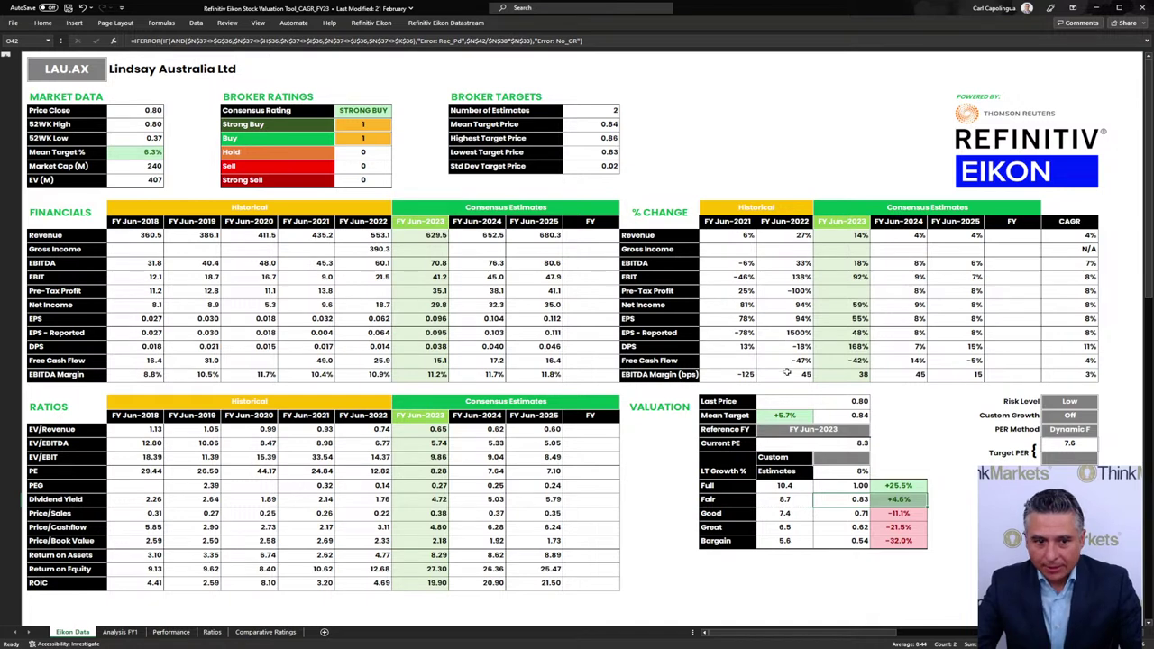
pyautogui.moveTo(781, 416); pyautogui.dragTo(829, 415)
pyautogui.moveTo(836, 498); pyautogui.dragTo(897, 498)
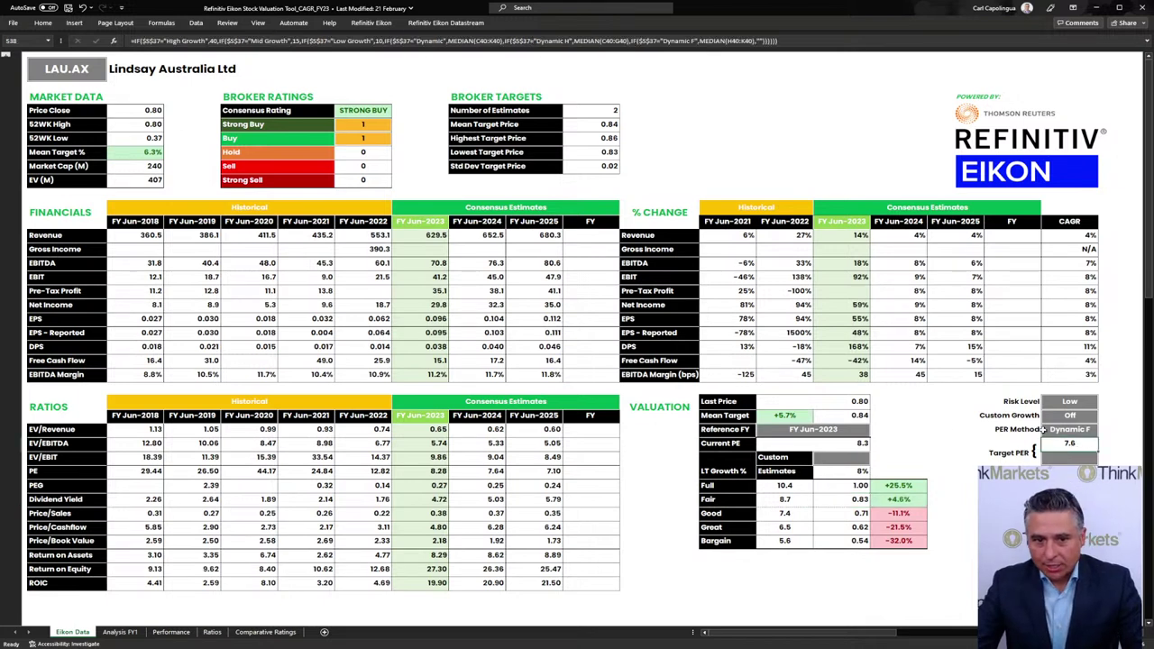
pyautogui.click(1079, 318)
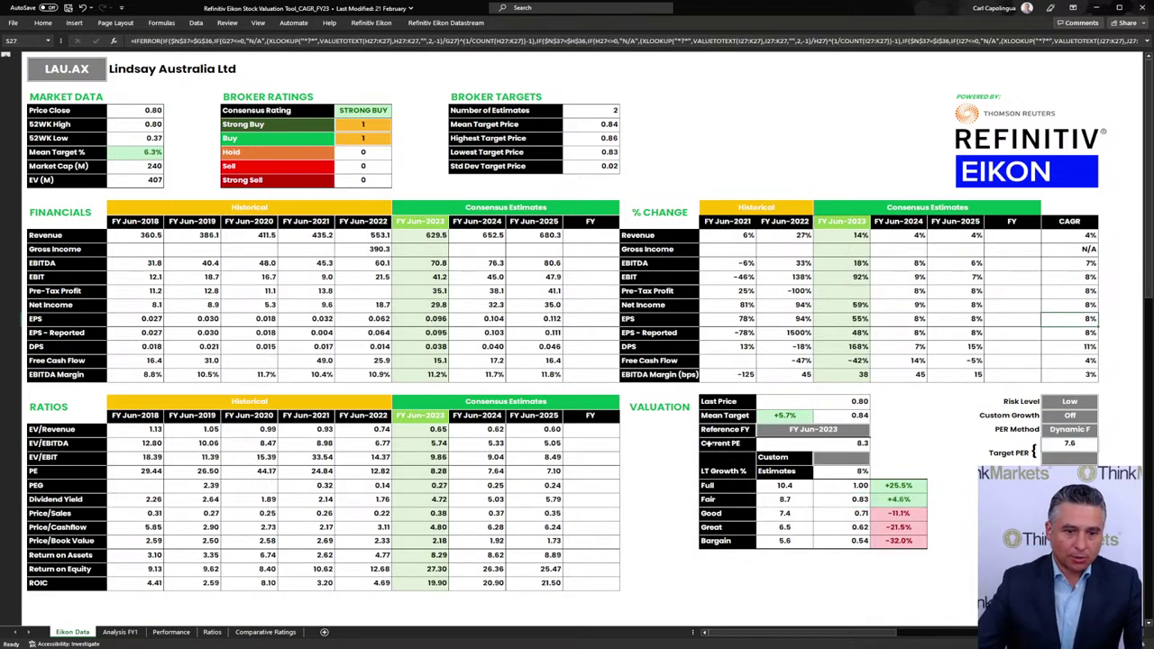
pyautogui.moveTo(823, 498); pyautogui.dragTo(897, 500)
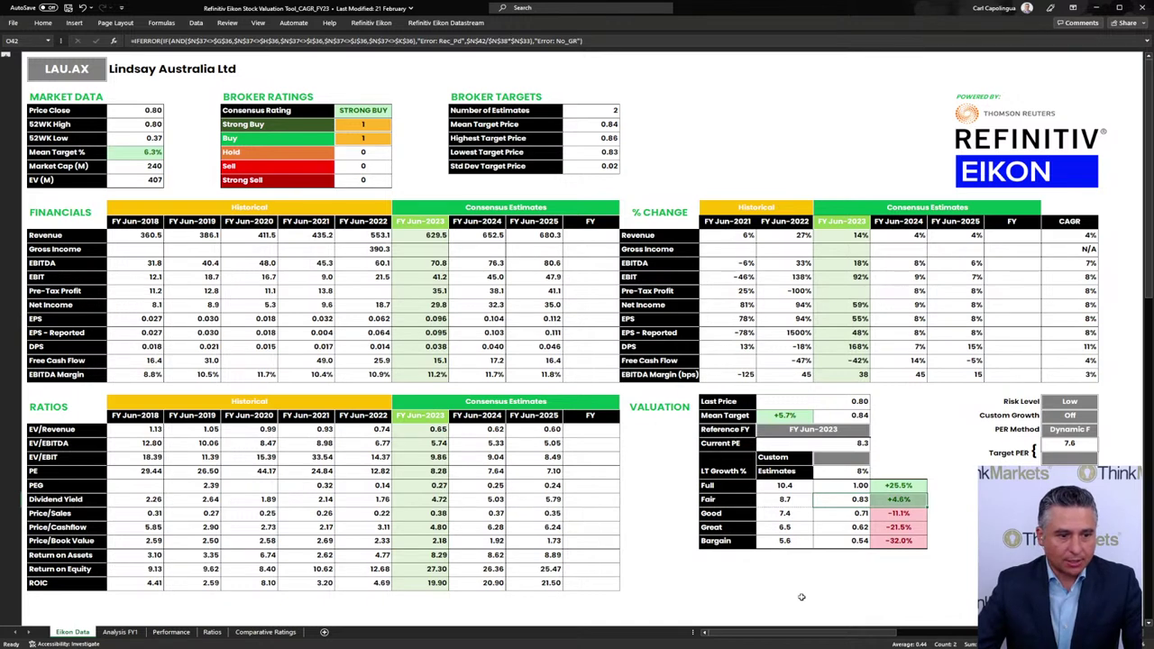
# - Examine the EPS and PE rows from FY Jun-2018 to FY Jun-2025 alongside the Fair valuation and Mean Target
pyautogui.moveTo(140, 318); pyautogui.dragTo(526, 318)
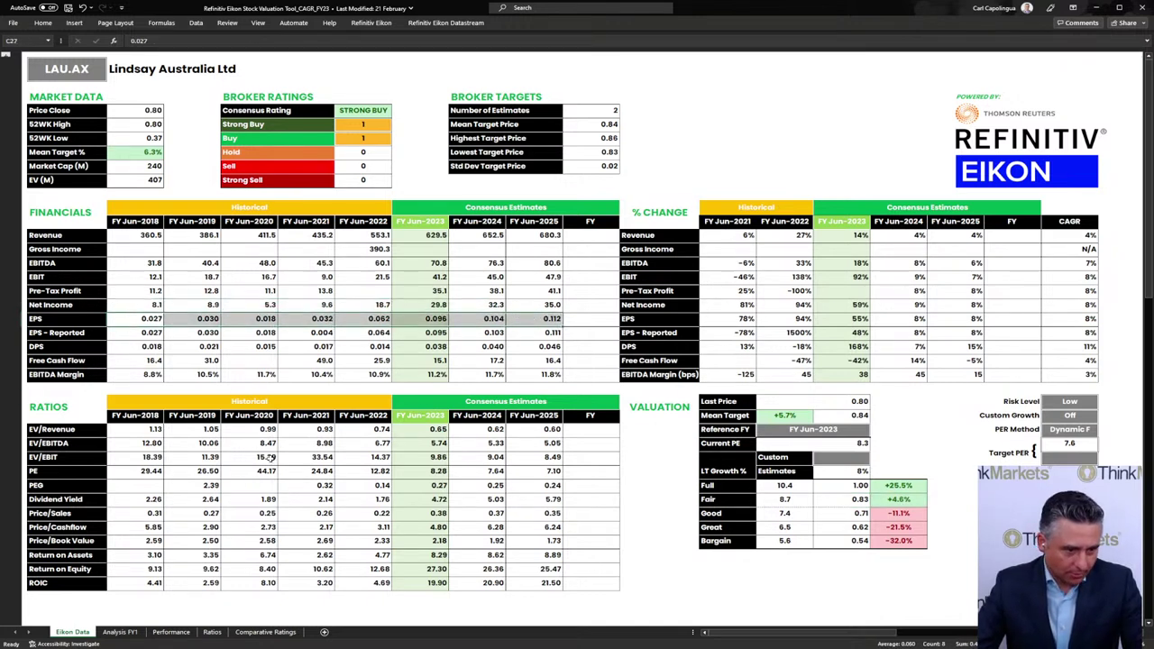
pyautogui.moveTo(155, 473); pyautogui.dragTo(520, 474)
pyautogui.click(794, 497)
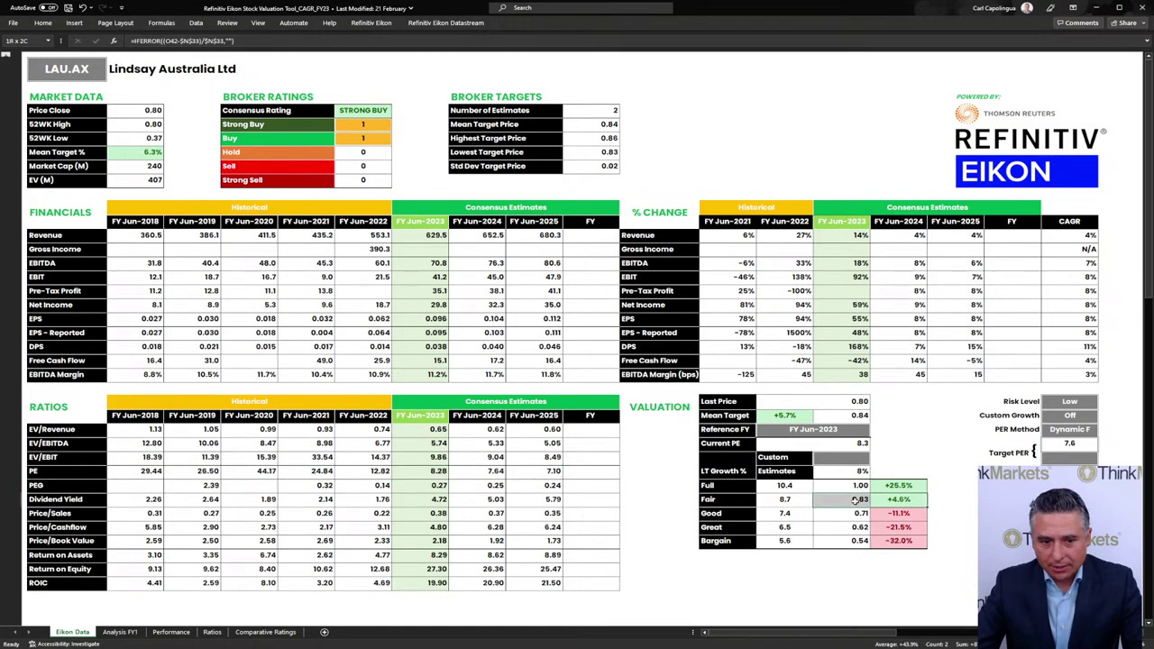
pyautogui.moveTo(786, 415); pyautogui.dragTo(828, 411)
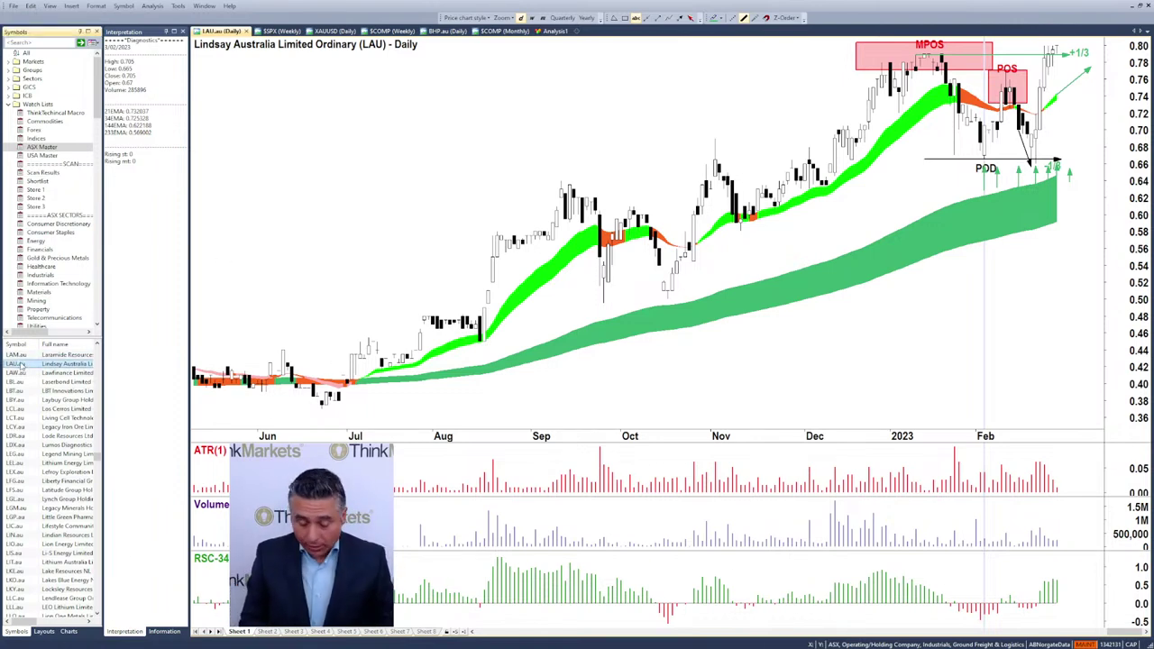
# - Switch to AmiBroker, open the daily chart of Sonic Healthcare (SHL.au) and examine its trend and recent price action
pyautogui.write('shl')
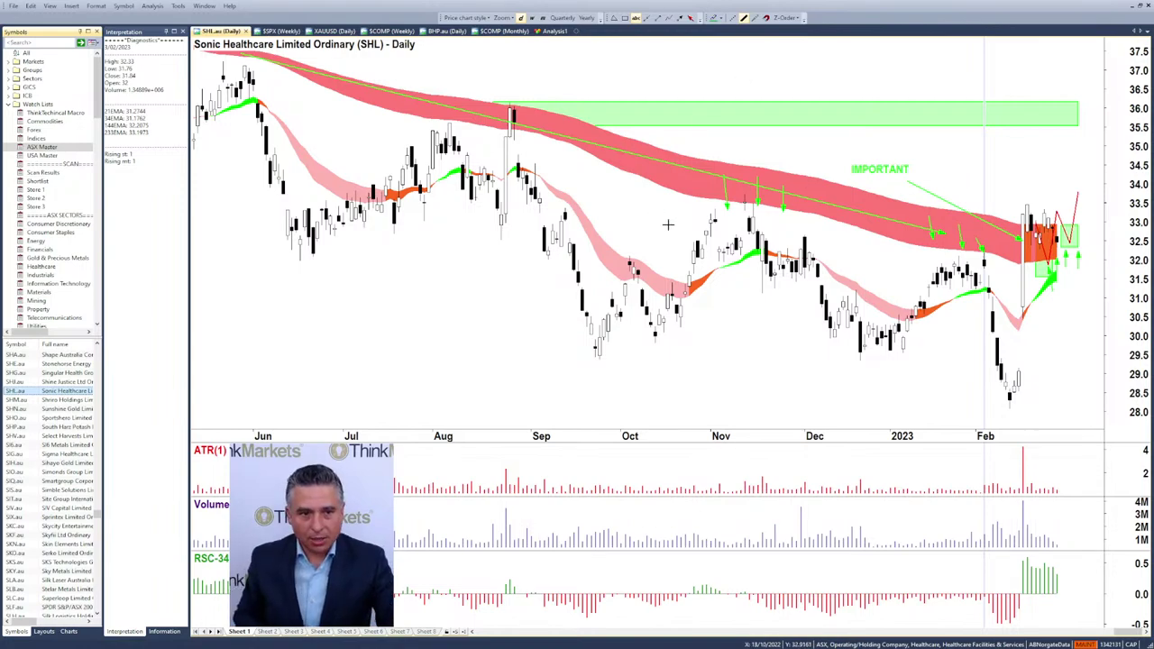
pyautogui.scroll(-3, 668, 224)
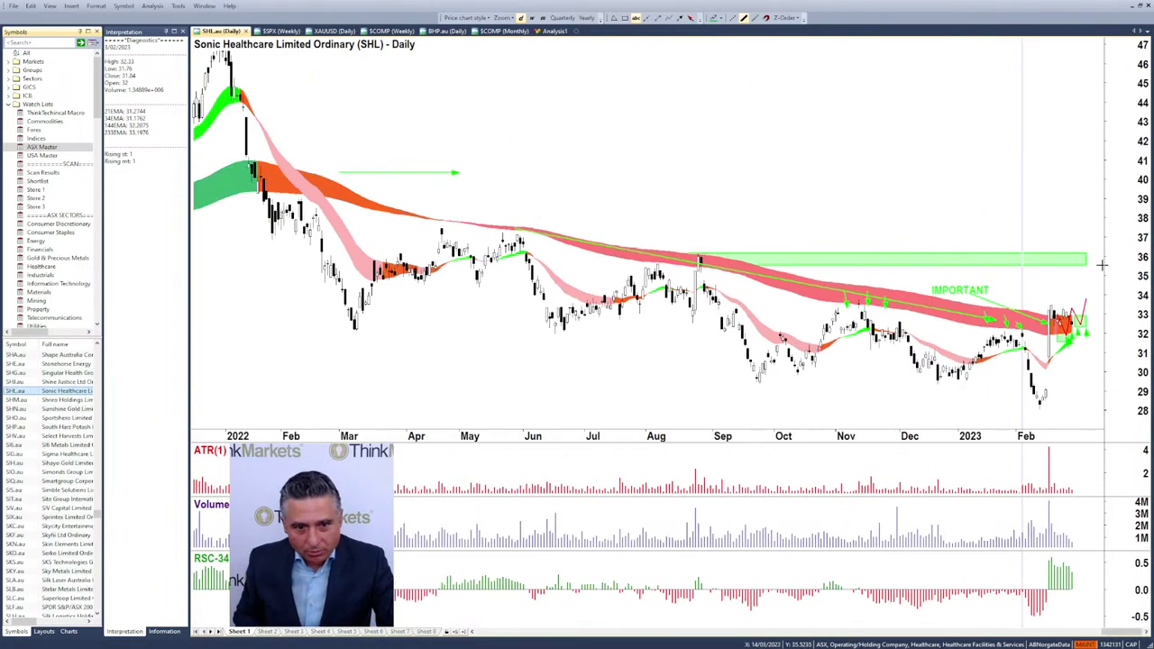
pyautogui.scroll(4, 996, 244)
pyautogui.scroll(2, 1018, 264)
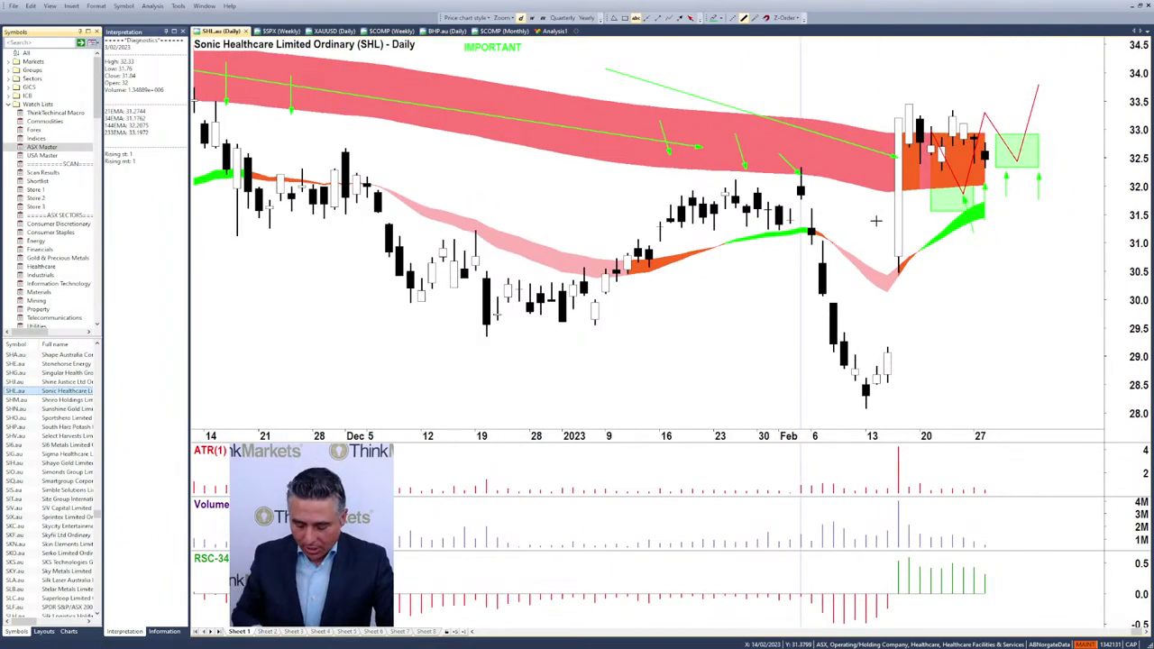
pyautogui.scroll(-5, 845, 246)
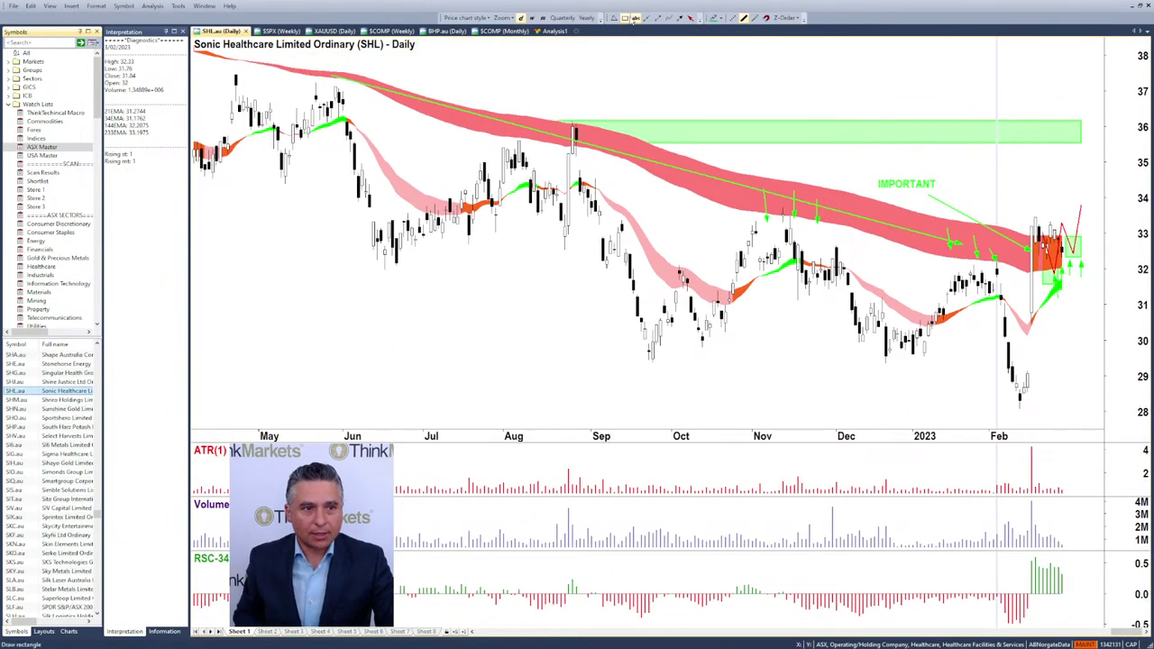
# - Add the red text "HUGE PILE OF SUPPLY" above the green zone near 37.5 and strike it through with a horizontal red line
pyautogui.click(714, 17)
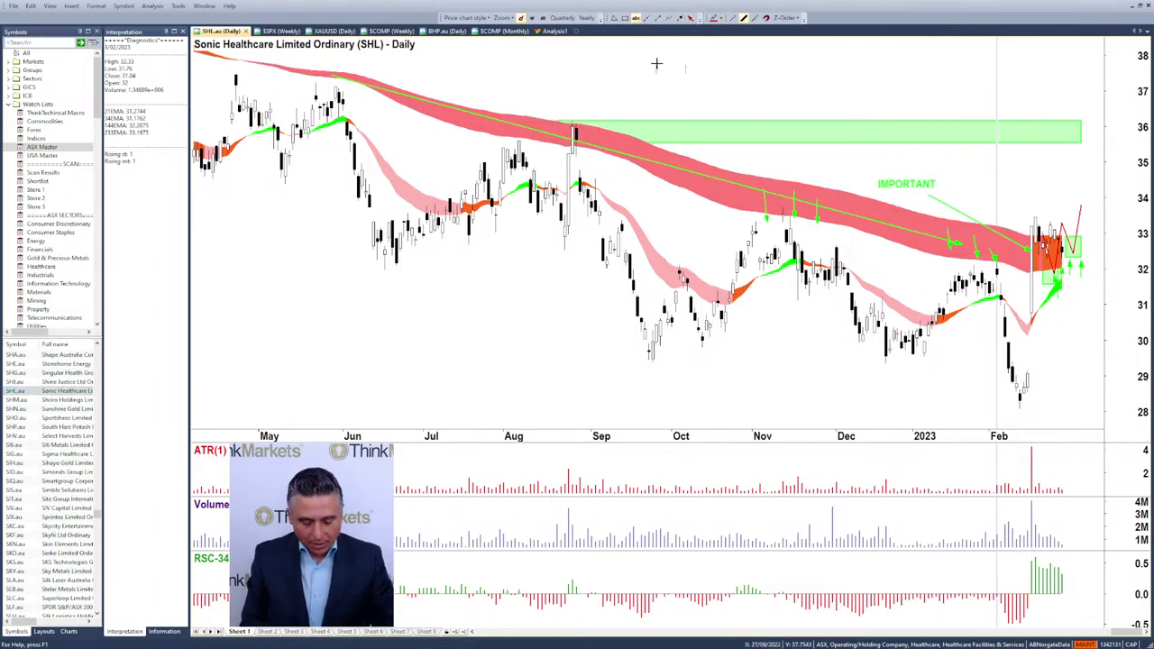
pyautogui.write('UGE PILE OF SU')
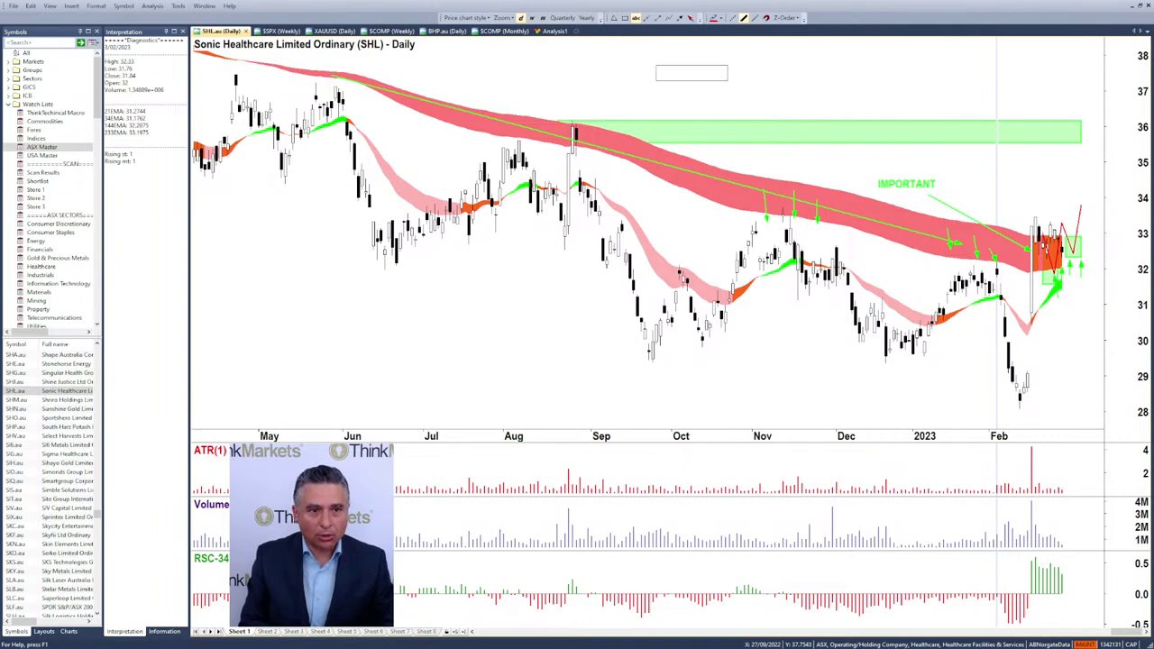
pyautogui.write('PPLY')
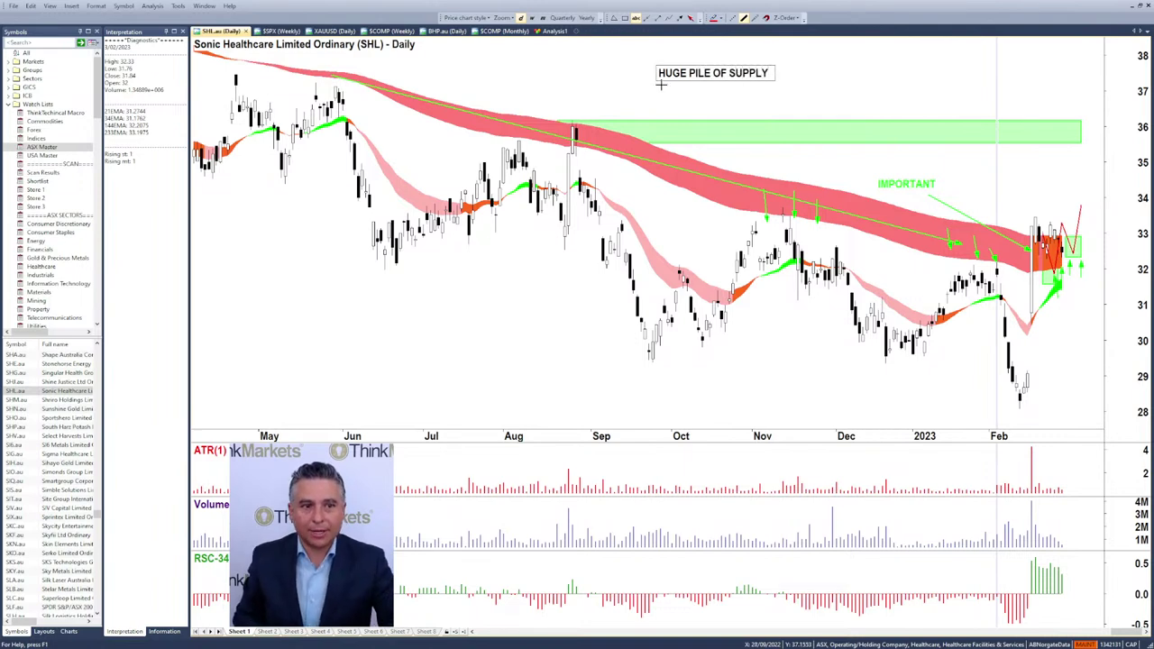
pyautogui.click(661, 89)
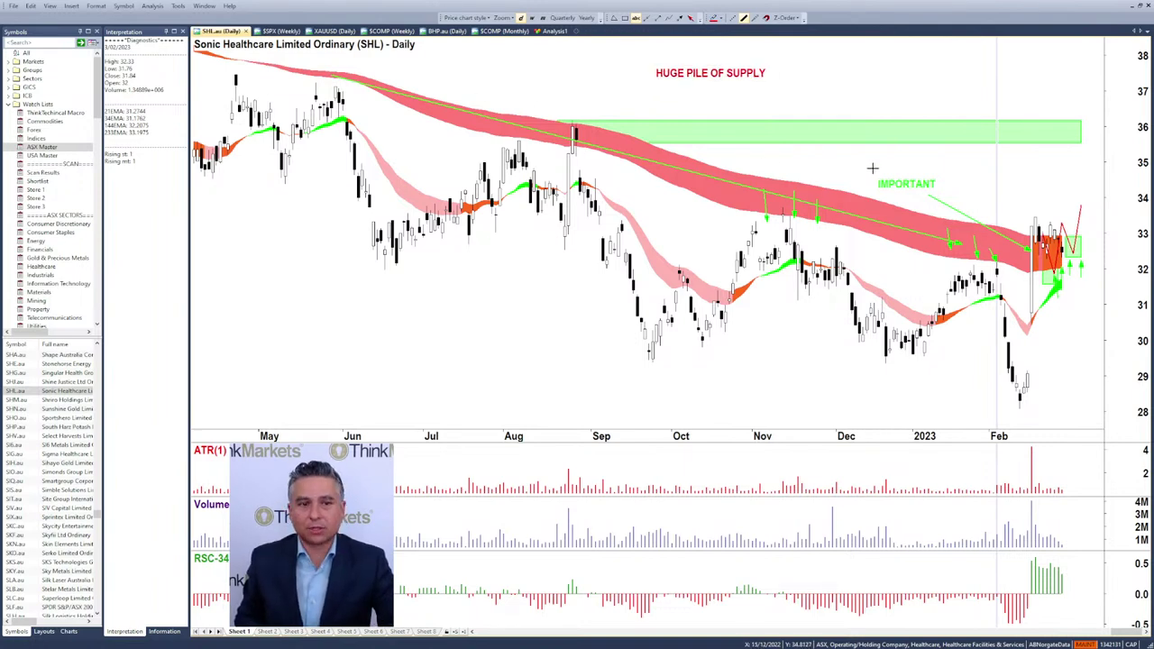
pyautogui.click(658, 19)
pyautogui.moveTo(642, 73); pyautogui.dragTo(784, 72)
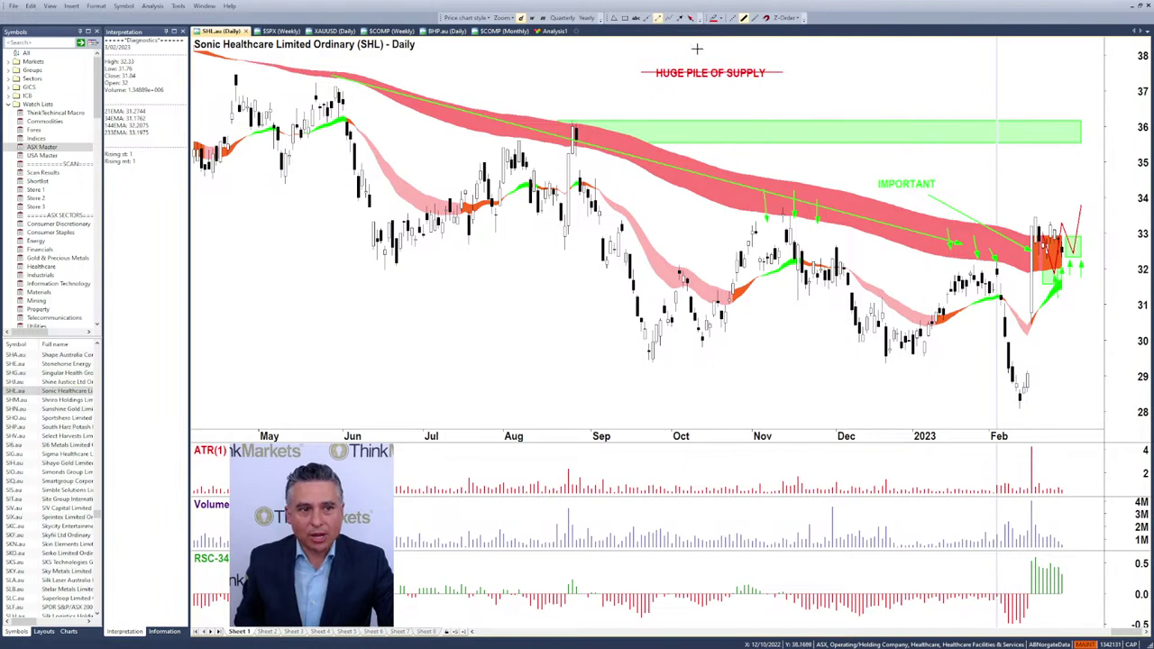
# - Add the text note "MUST TRADE WITH THEM!" just above the green supply zone, below the struck-through label
pyautogui.click(636, 18)
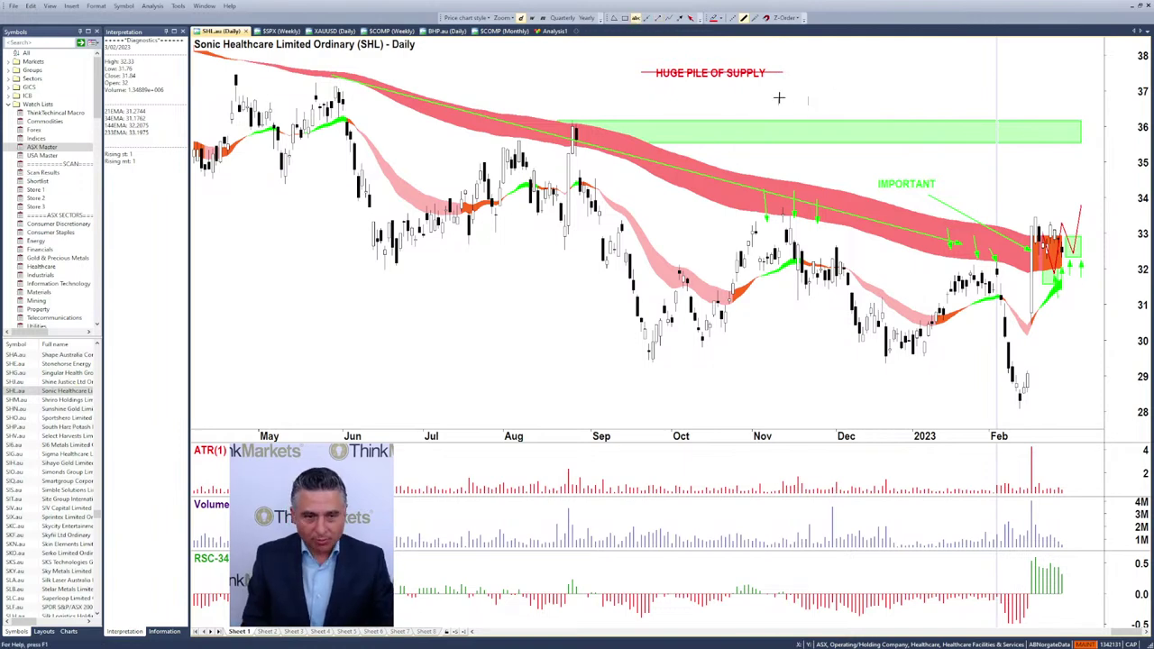
pyautogui.write('MUST TRADE WITH THEM!')
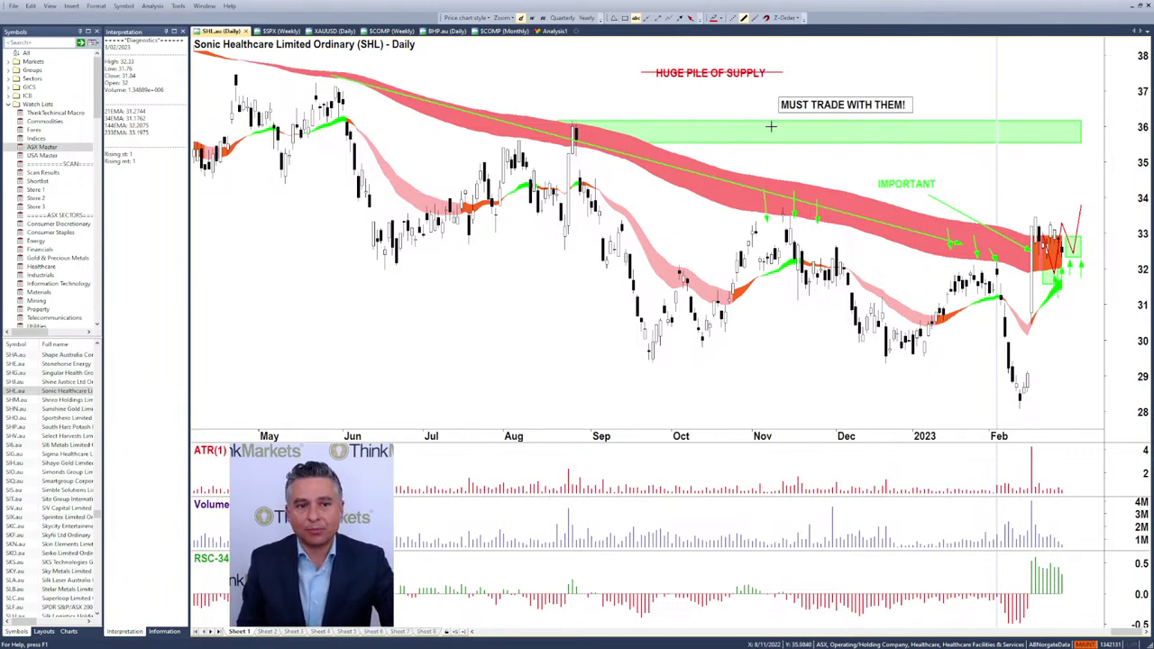